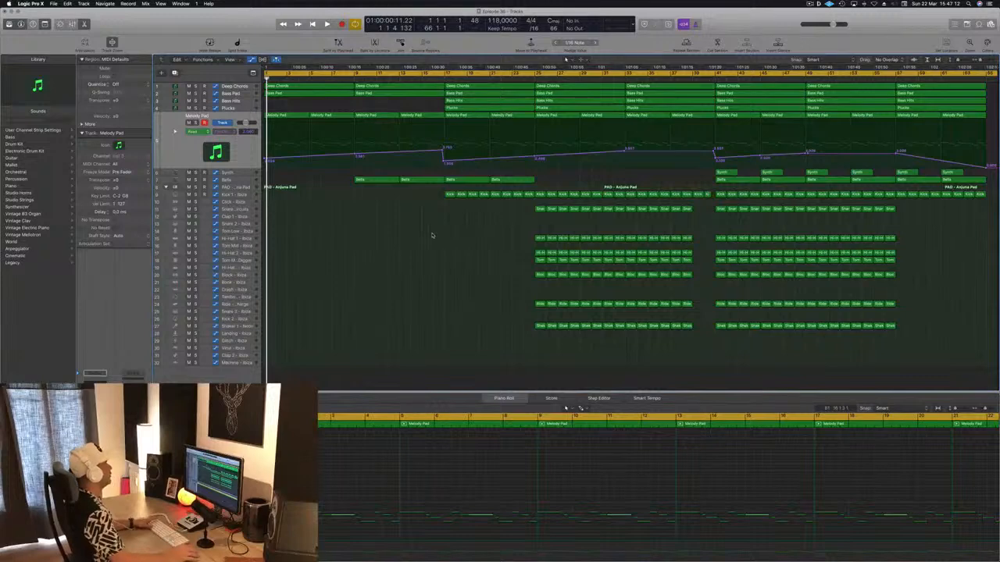
Repeat the whole 64-bar arrangement twice, starting at bar 65
key("space")
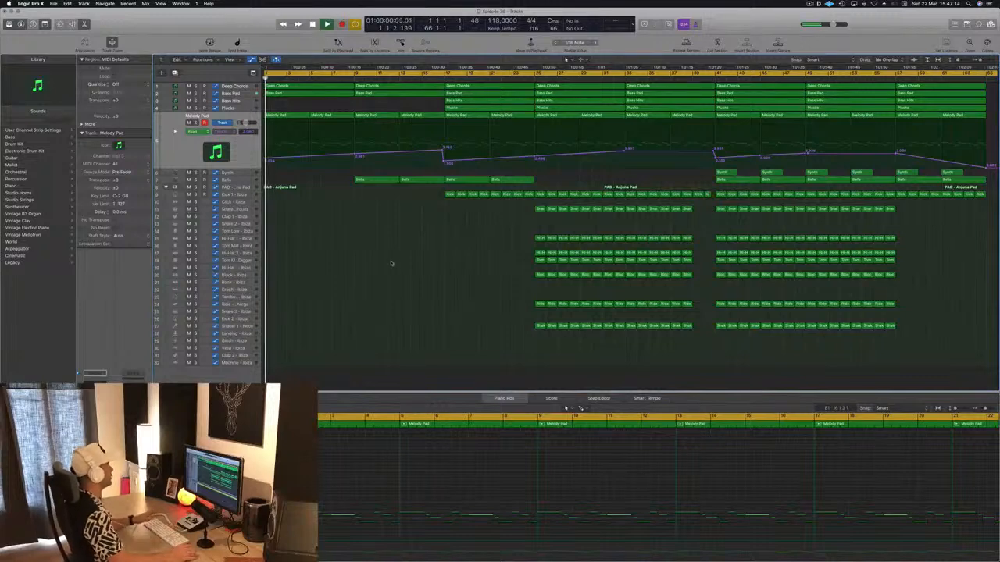
left_click(532, 79)
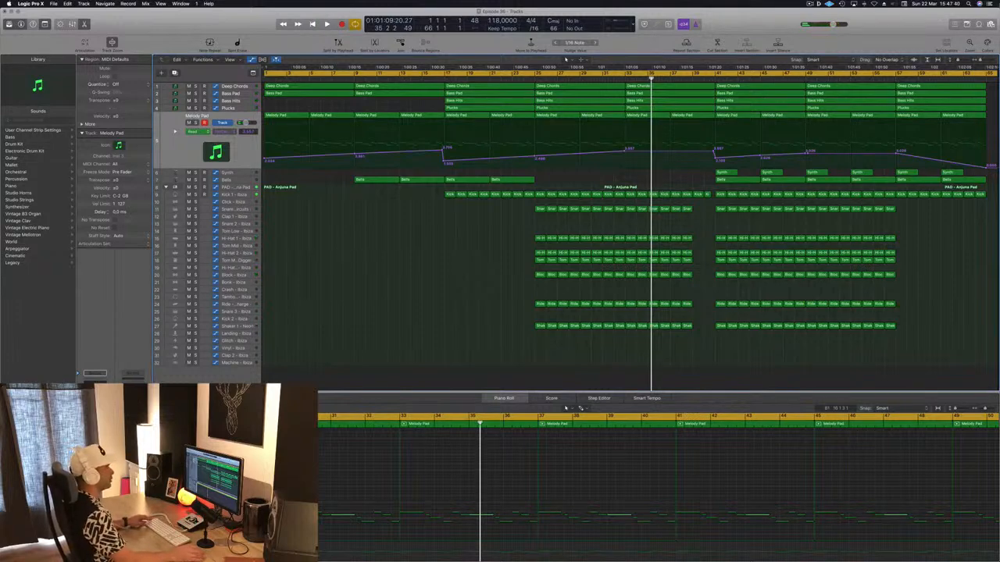
left_click_drag(996, 71, 996, 72)
scroll(924, 148, "down", 1)
scroll(887, 217, "down", 1)
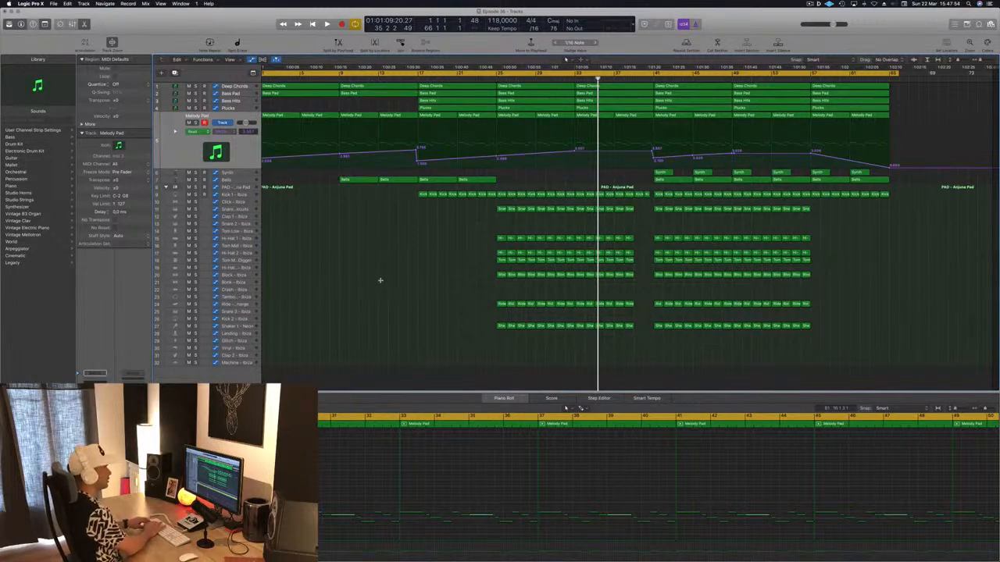
key("super+r")
key("super+z")
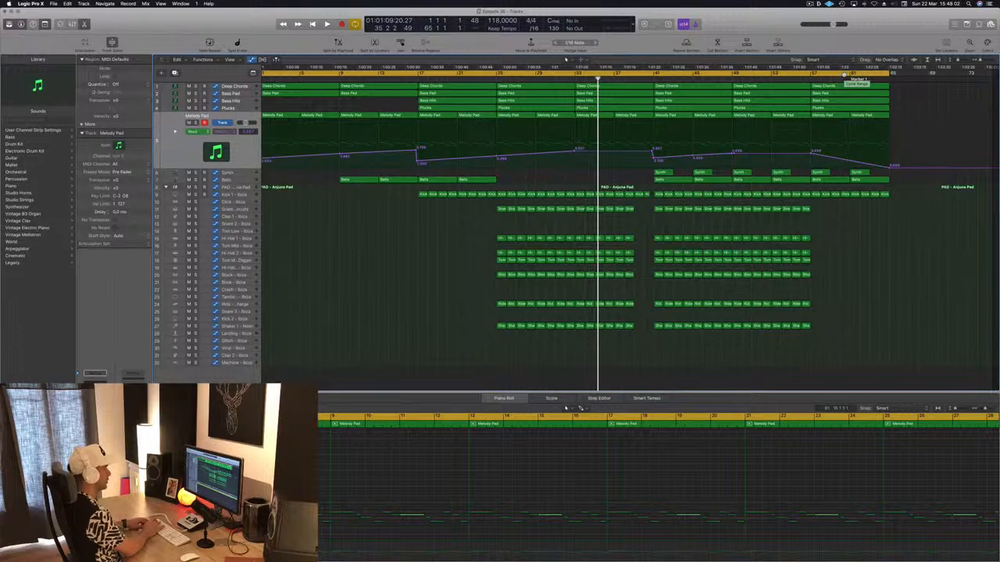
key("super+r")
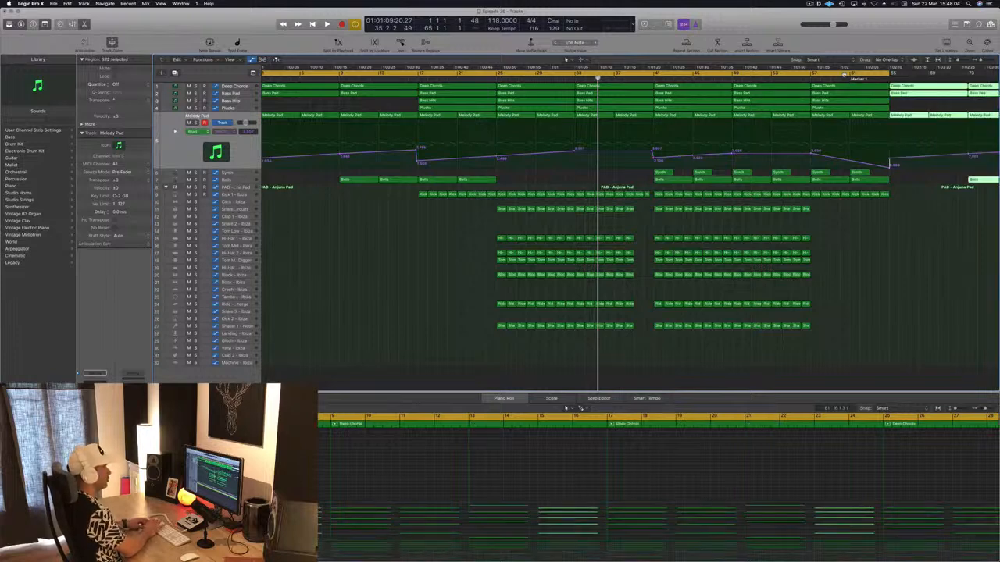
scroll(569, 253, "down", 5)
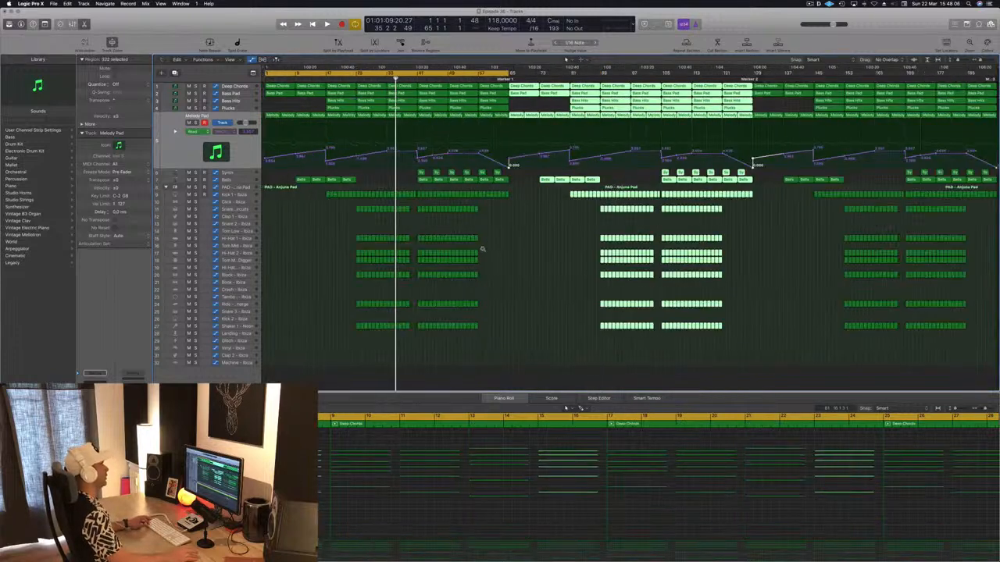
Return the playhead to bar 1 and deselect the copied regions
key("Return")
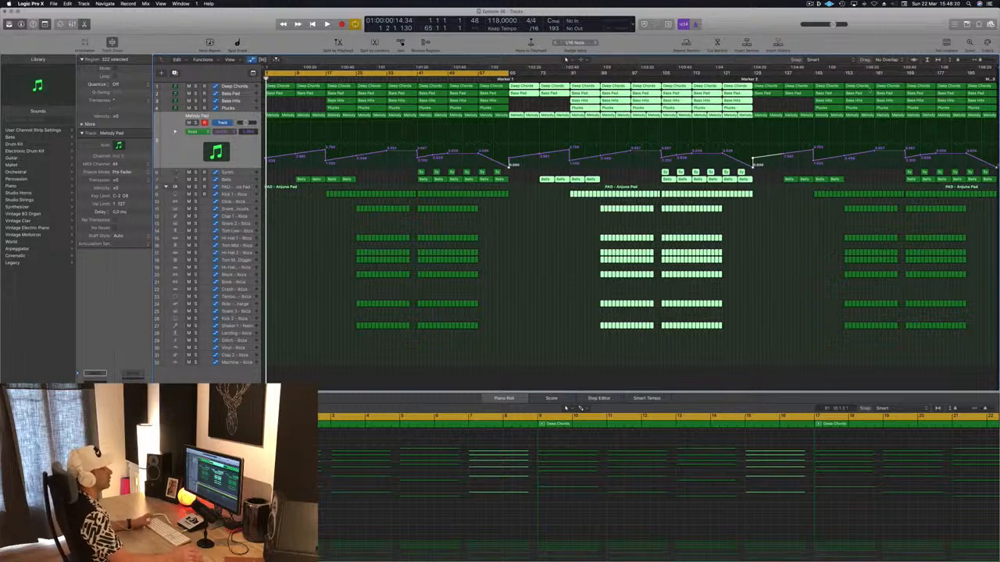
scroll(709, 271, "right", 3)
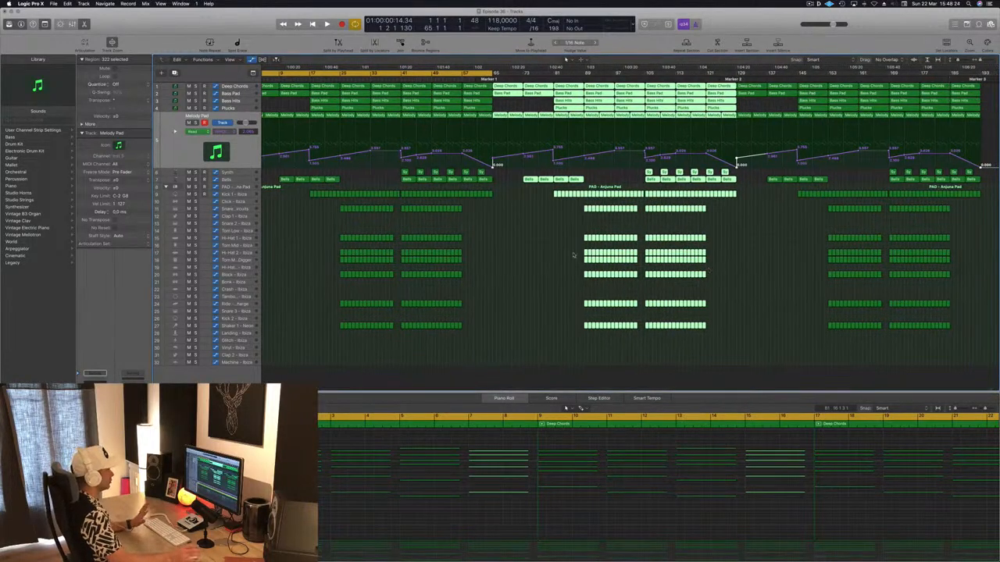
left_click(305, 249)
scroll(308, 245, "left", 3)
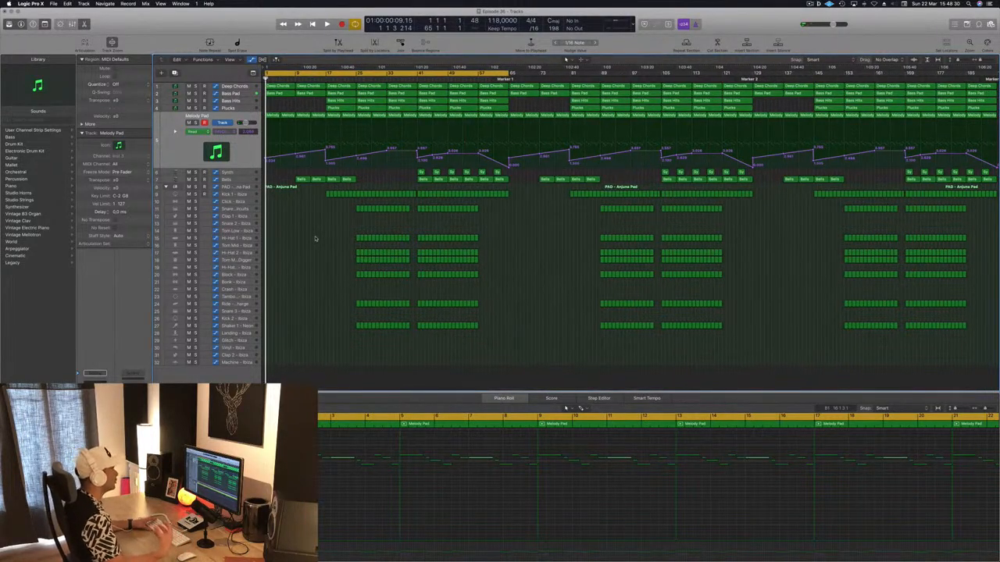
Play the opening bars of the arrangement to judge what the intro needs
key("space")
key("space")
key("super+Right")
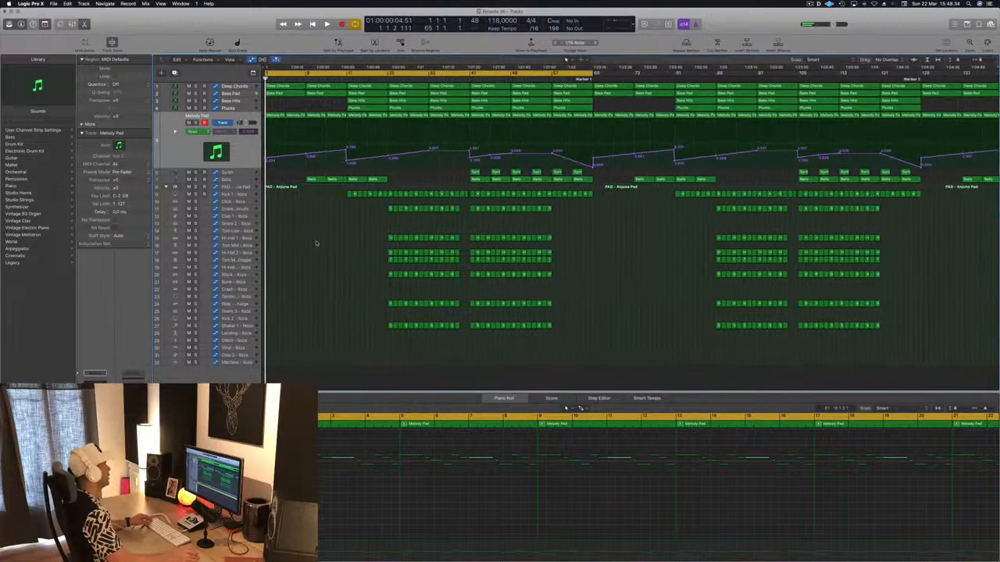
key("super+Right")
key("super+Down")
key("x")
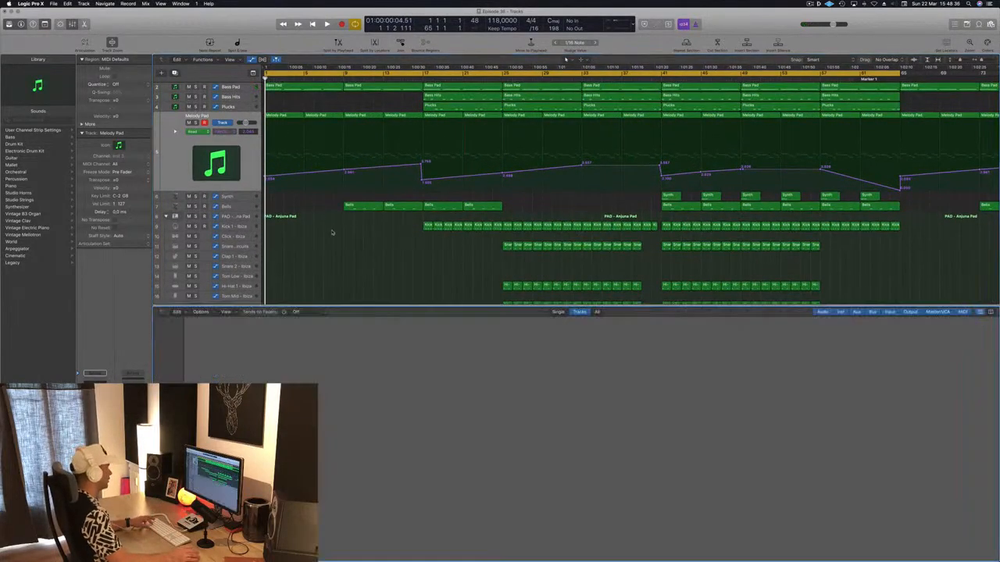
key("x")
key("space")
key("super+Left")
key("space")
key("space")
key("space")
key("space")
key("space")
Delete all melodic regions in bars 1 to 16 and fill those bars with copies of the Kick 1 regions
left_click_drag(265, 233, 365, 81)
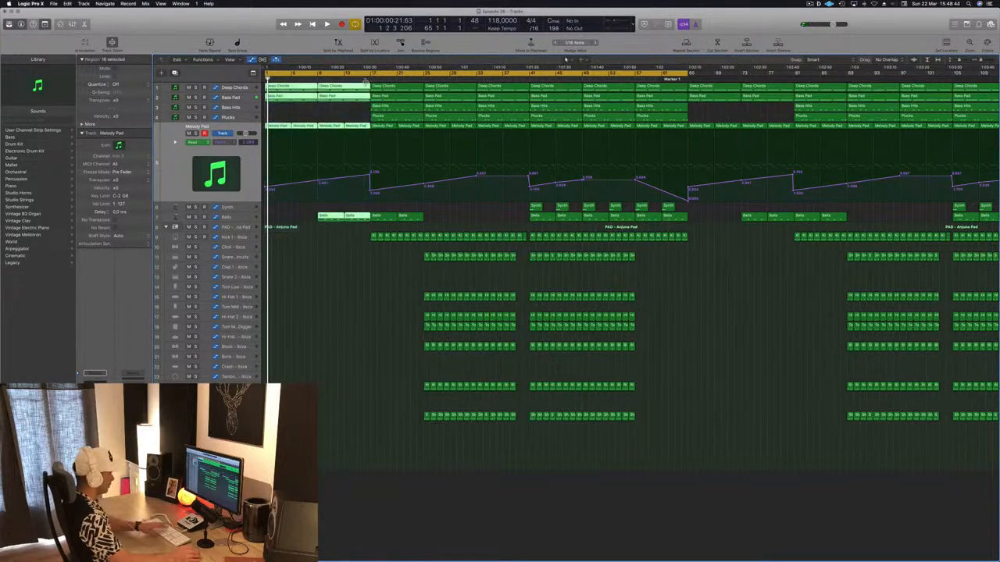
key("Delete")
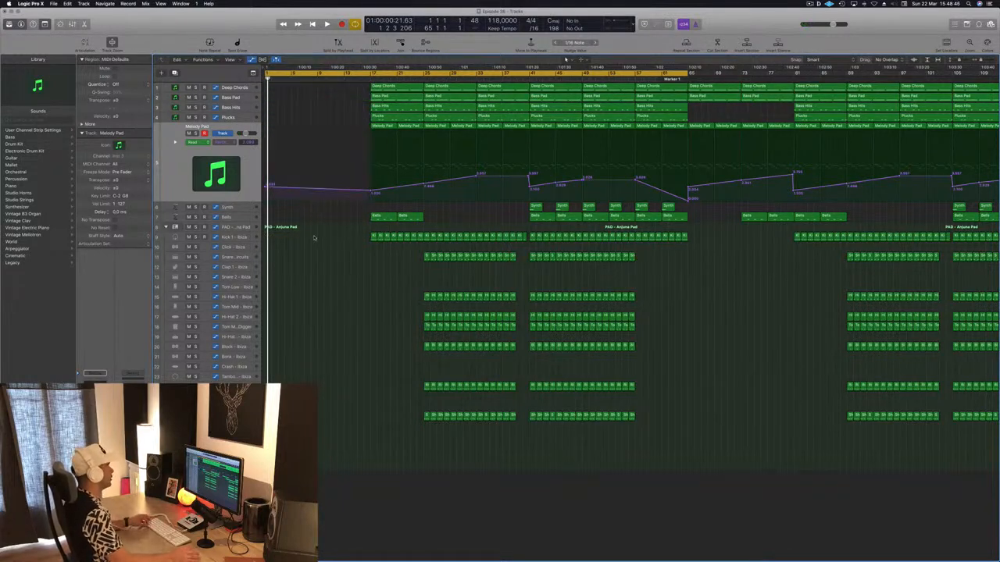
left_click_drag(314, 237, 434, 242)
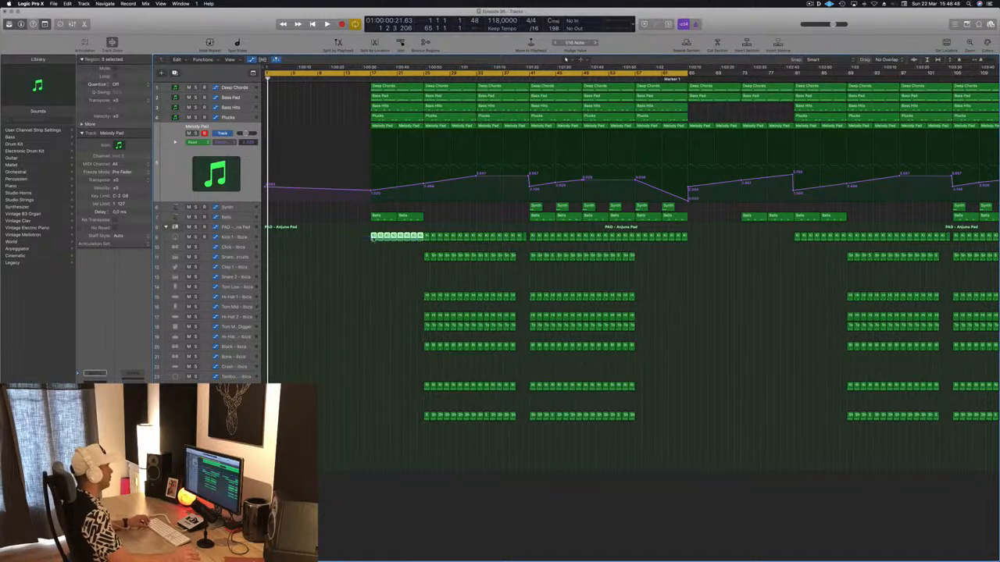
left_click_drag(366, 242, 321, 243)
key("space")
left_click(233, 240)
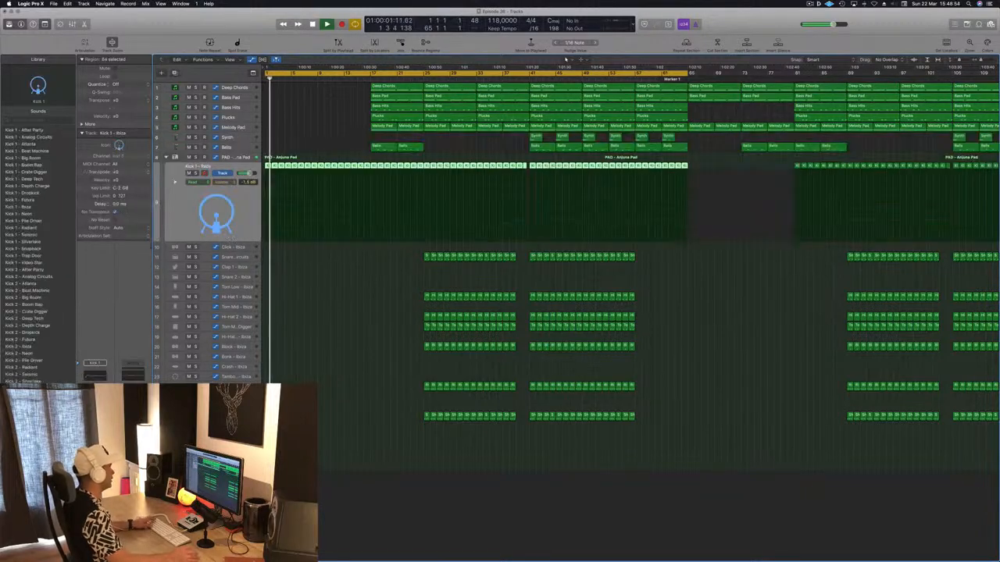
Try copies of the track 11 snare regions in bars 1 to 8, and delete the copies
left_click(393, 256)
left_click_drag(393, 256, 299, 259)
key("space")
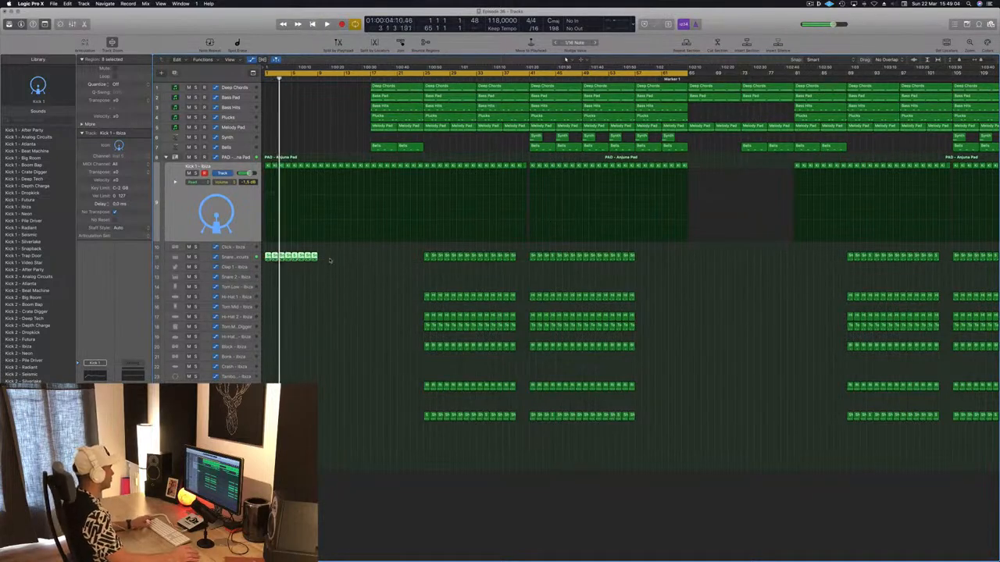
key("Delete")
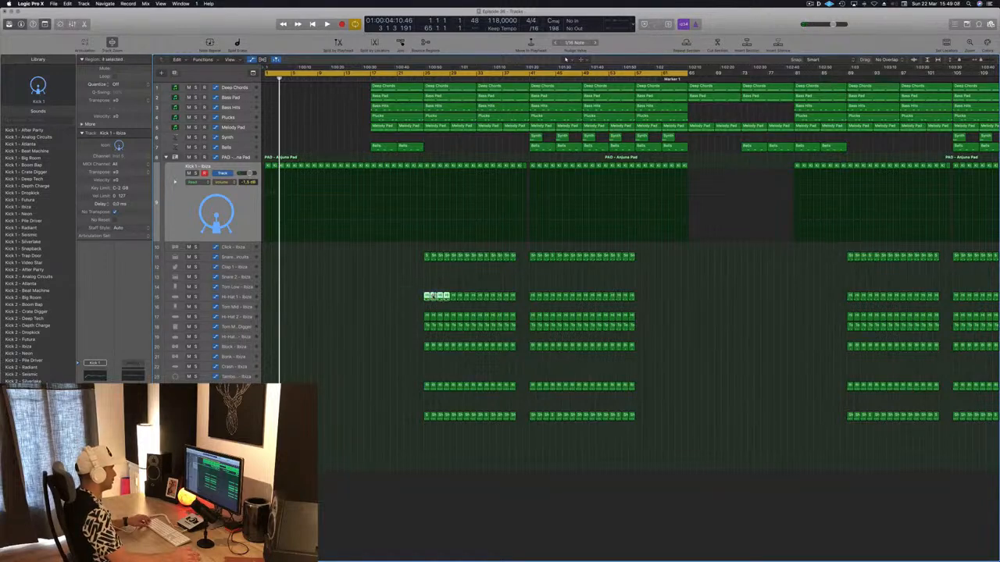
Copy the first four Hi-Hat 1 regions and the first two Hi-Hat 2 regions from bar 25 to bar 1
left_click_drag(430, 296, 271, 303)
key("space")
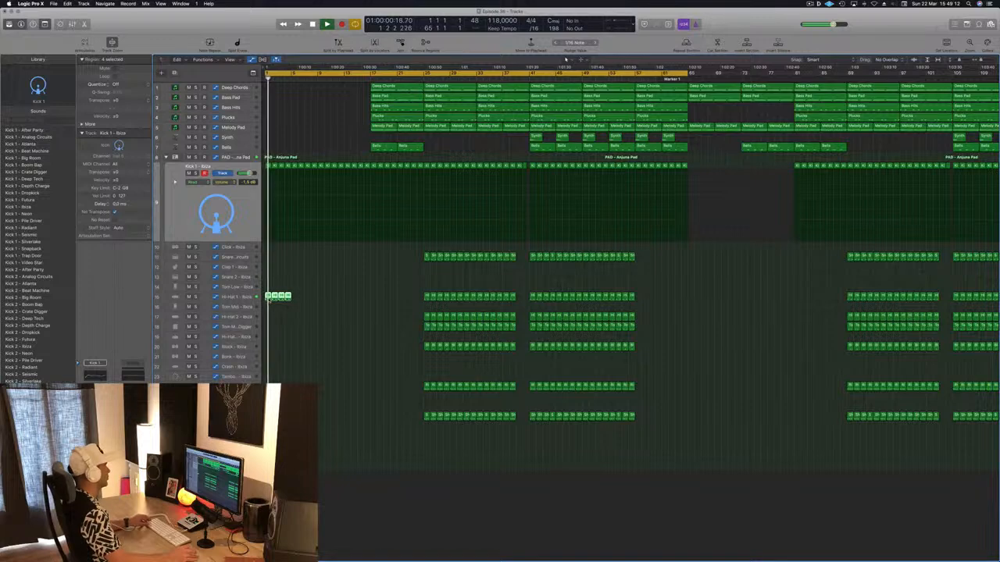
key("super+Right")
left_click(454, 318)
left_click_drag(454, 318, 270, 320)
key("Return")
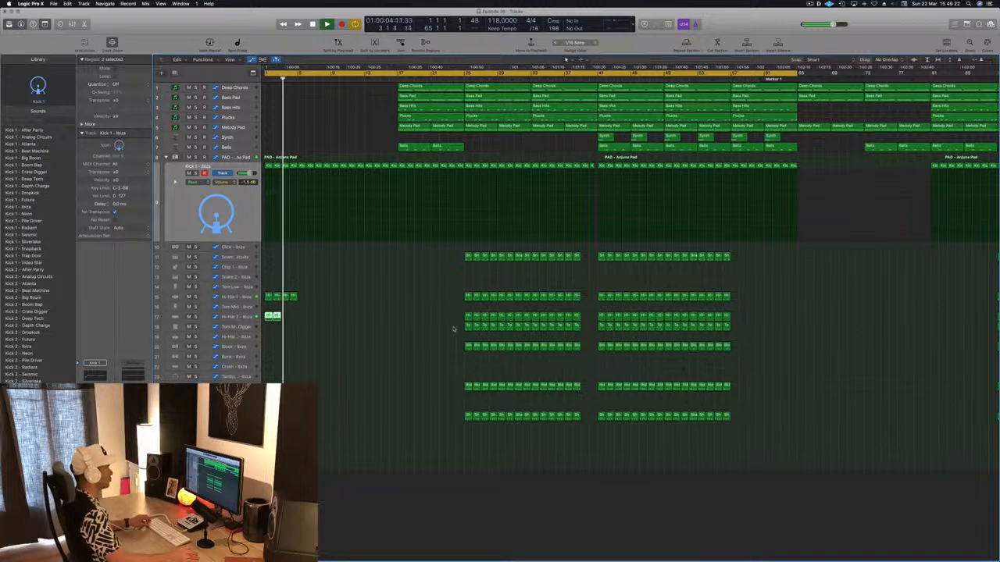
Copy two Tom M. Digger regions to bar 1, and repeat the intro hi-hat and tom regions through bar 24
left_click_drag(471, 325, 271, 327)
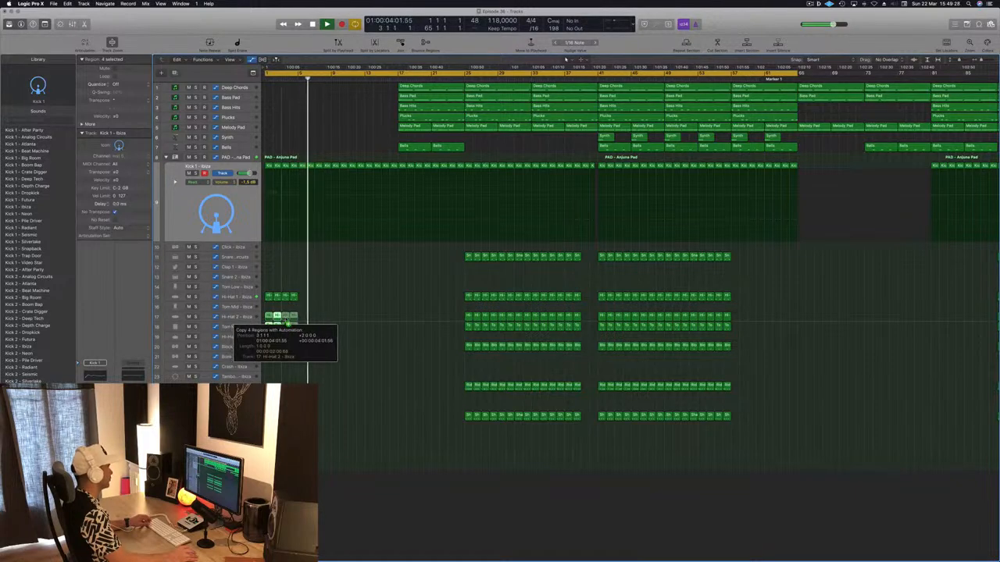
left_click_drag(303, 319, 303, 319)
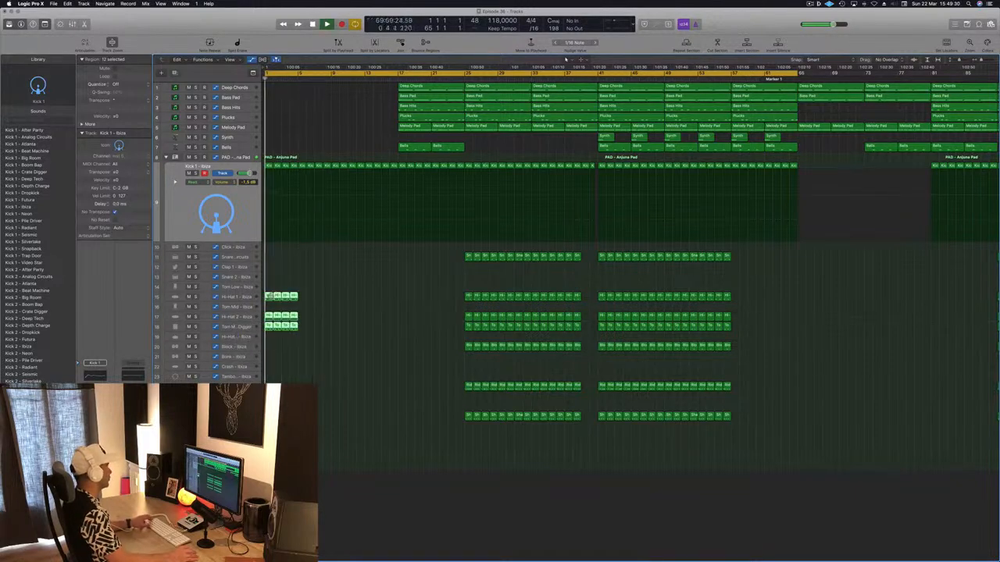
left_click_drag(324, 303, 417, 303)
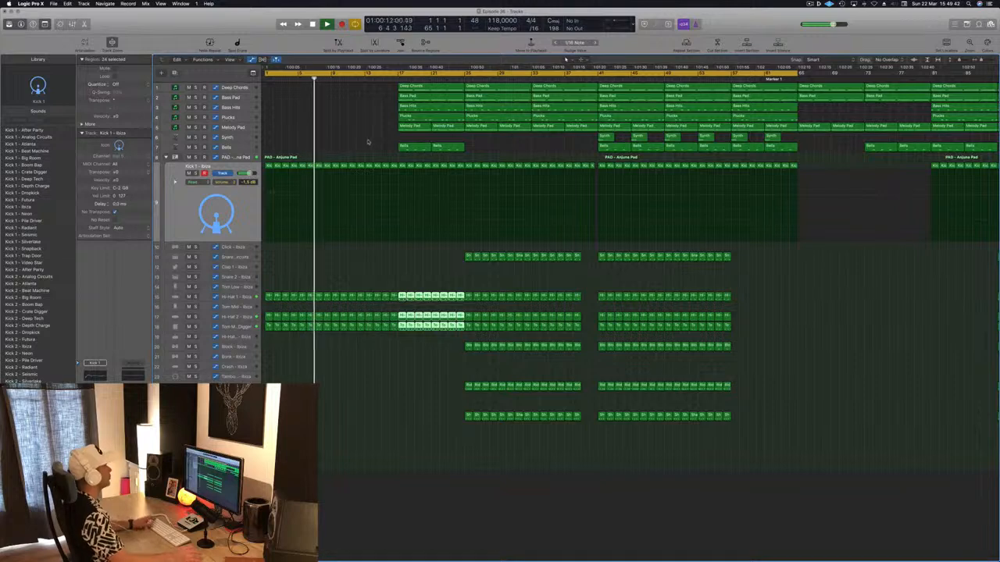
Copy the Deep Chords region at bar 17 to bar 1
key("Return")
left_click(423, 88)
left_click_drag(423, 88, 299, 91)
key("Return")
Open the first Deep Chords region in the Piano Roll and delete every chord after the opening one
left_click(243, 92)
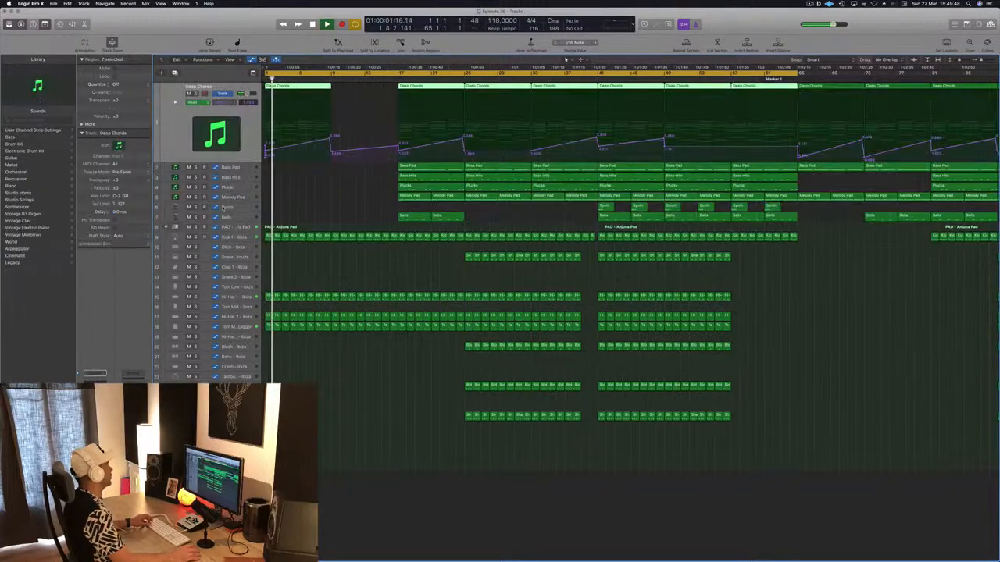
key("space")
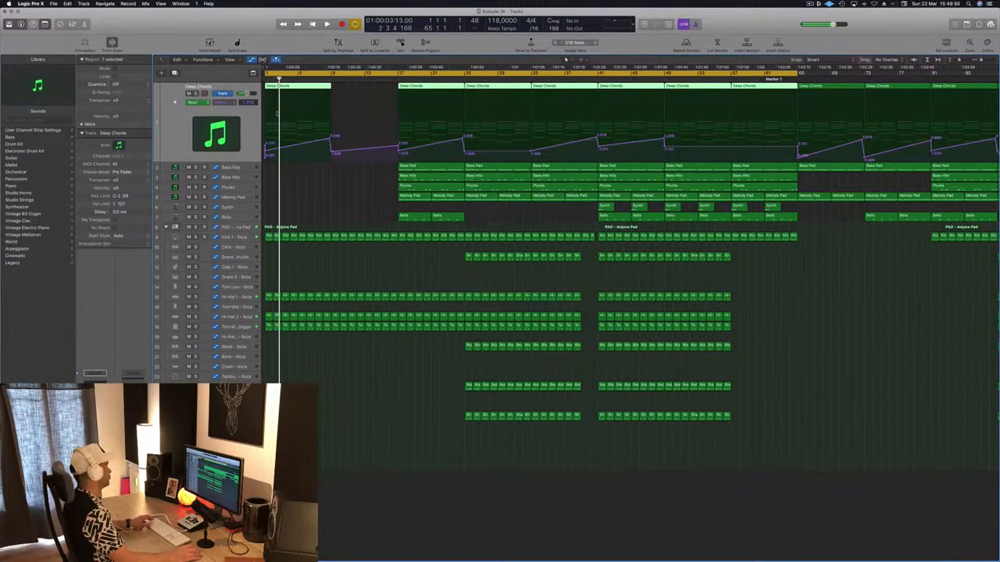
key("p")
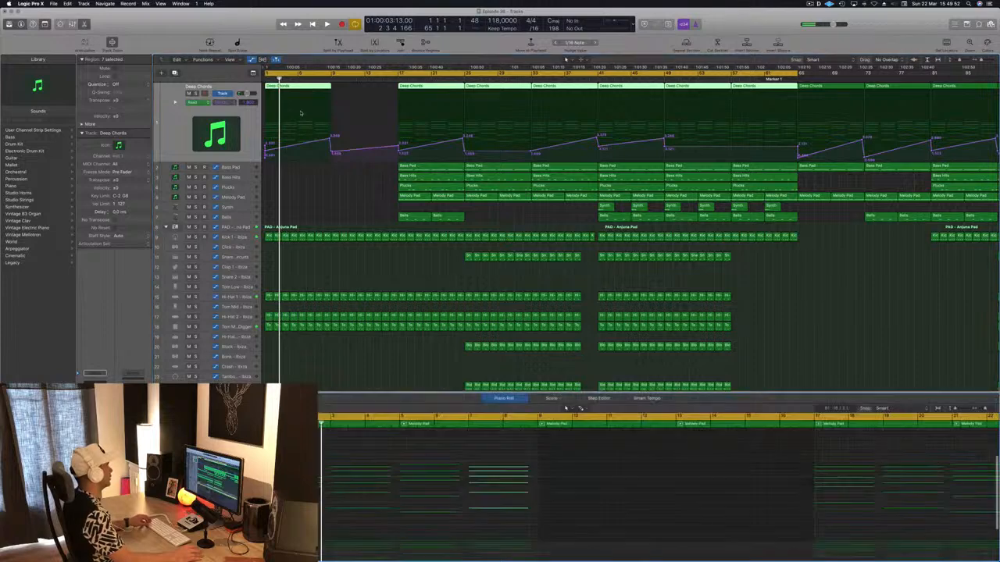
left_click_drag(332, 455, 561, 524)
key("Delete")
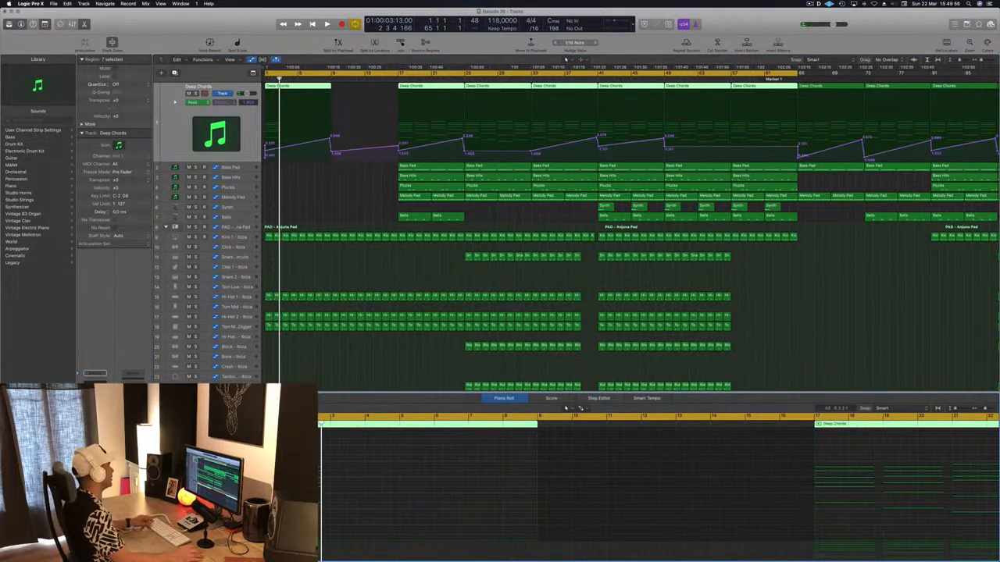
Copy the opening chord back to back until four chords span the first Deep Chords region
scroll(658, 488, "up", 3)
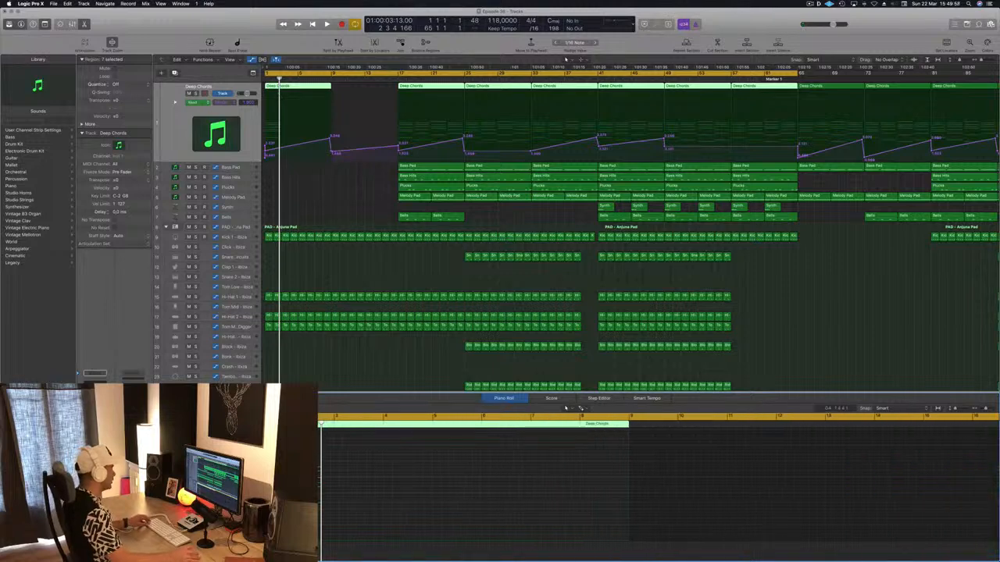
scroll(374, 506, "left", 2)
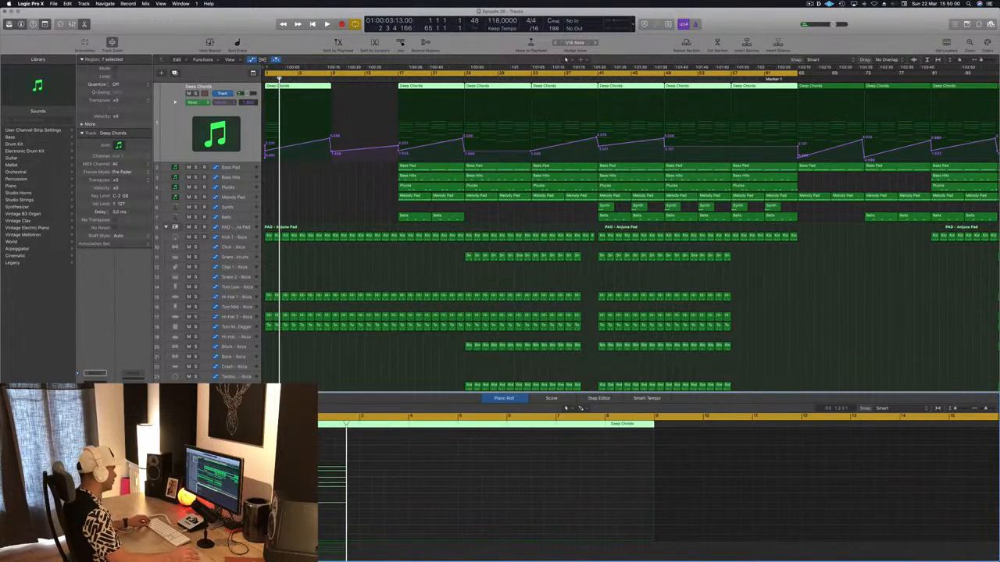
left_click_drag(292, 470, 377, 471)
left_click_drag(475, 446, 283, 529)
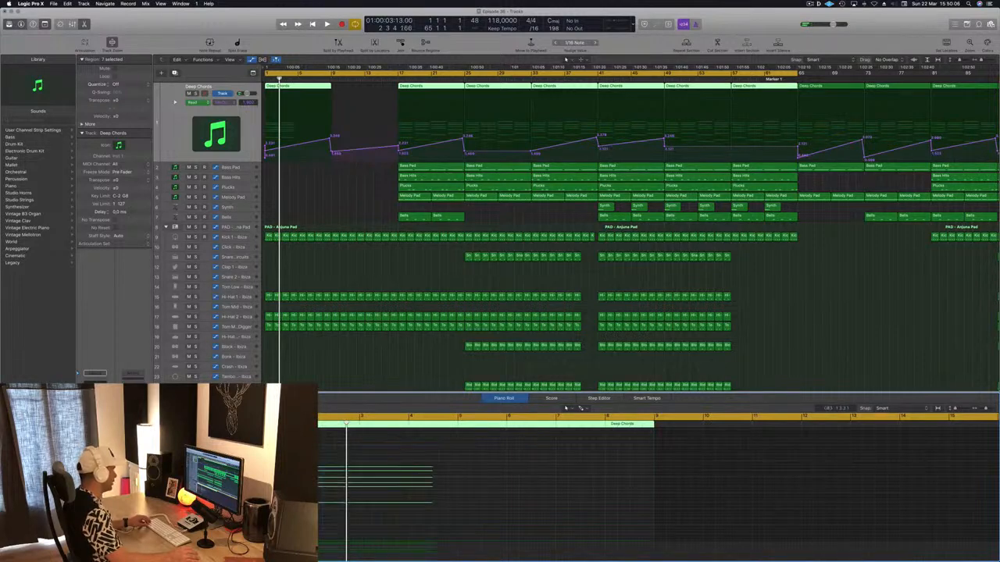
left_click_drag(363, 470, 461, 471)
left_click(295, 175)
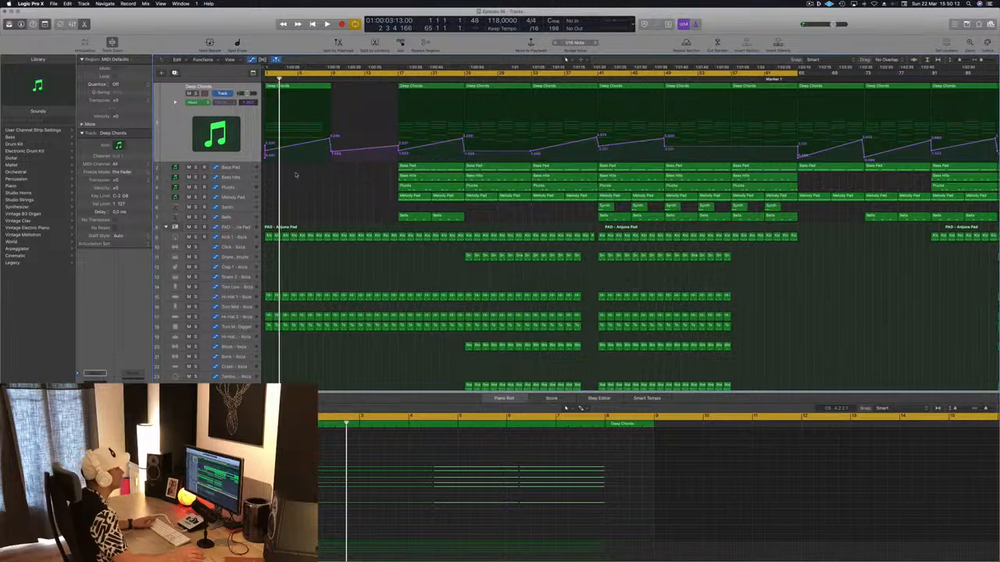
Re-space the chords in the first Deep Chords region to start at bars 1, 3, 5 and 7, and play the result
key("super+Right")
key("super+Right")
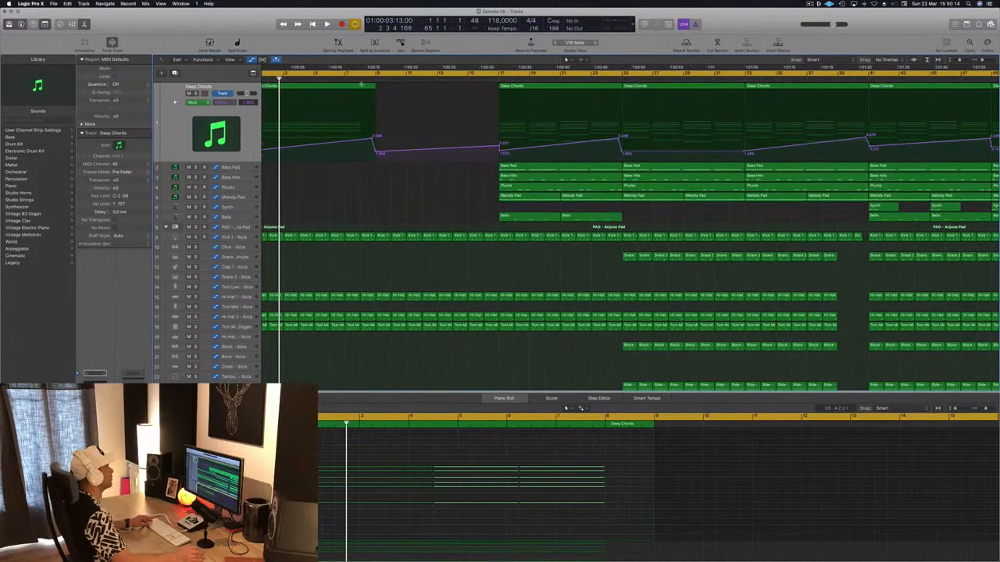
key("Return")
key("space")
left_click(366, 473)
left_click_drag(359, 458, 378, 526)
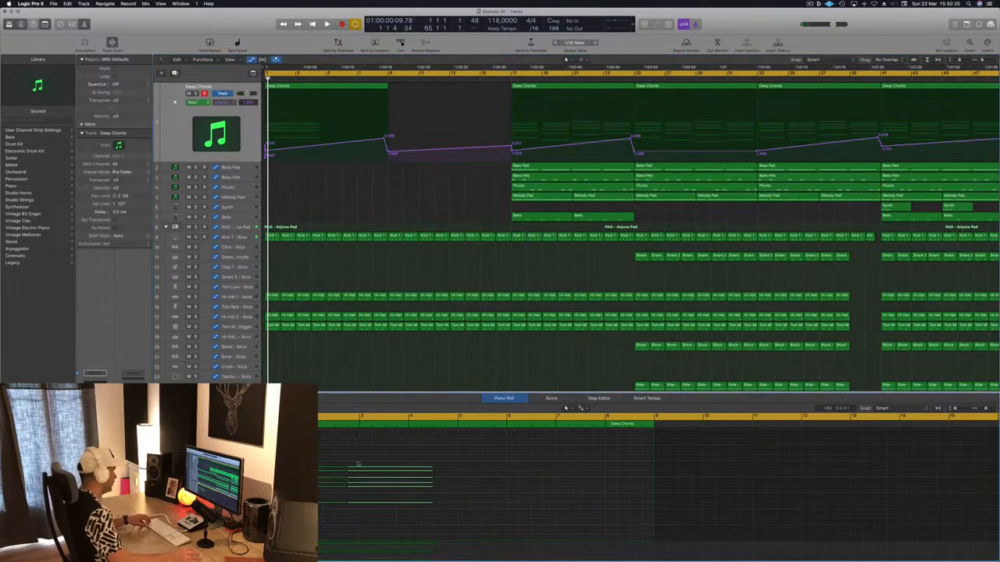
left_click_drag(363, 469, 504, 469)
key("space")
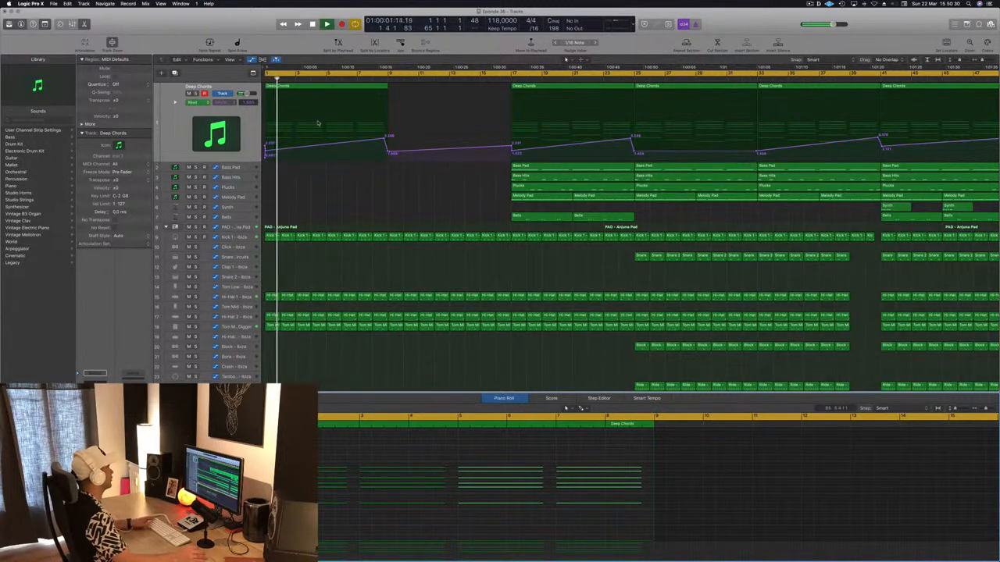
scroll(320, 185, "right", 1)
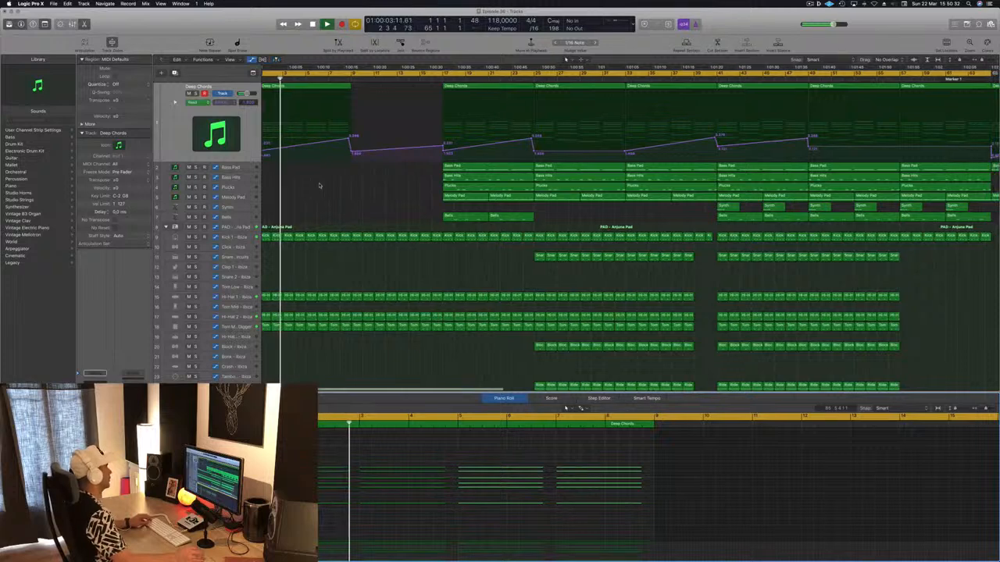
scroll(330, 185, "up", 3)
scroll(312, 139, "left", 3)
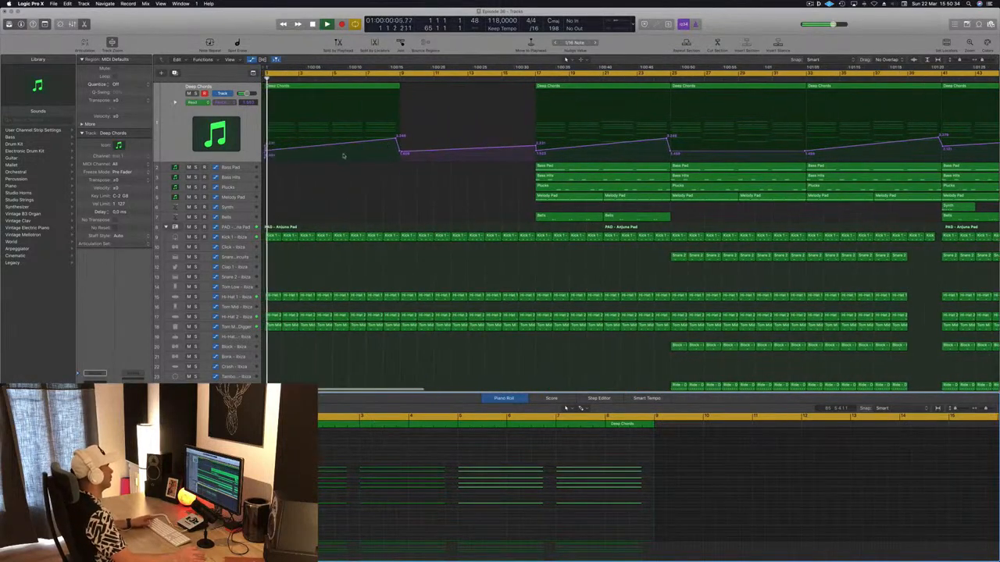
Flatten the Deep Chords automation ramp over bars 1 to 8 by lowering its end point before bar 9, and play it from the start
left_click_drag(396, 139, 396, 146)
left_click(265, 147)
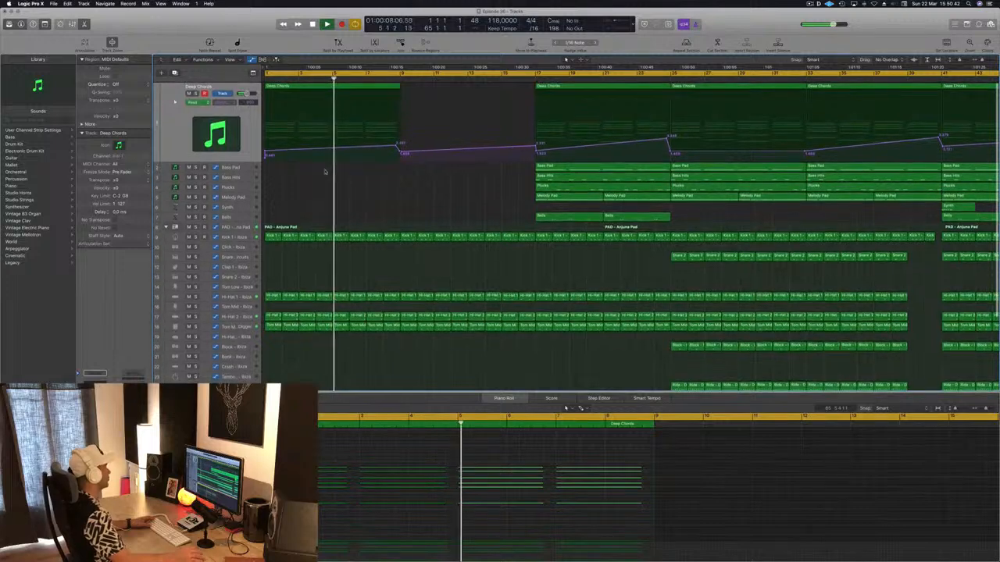
key("Return")
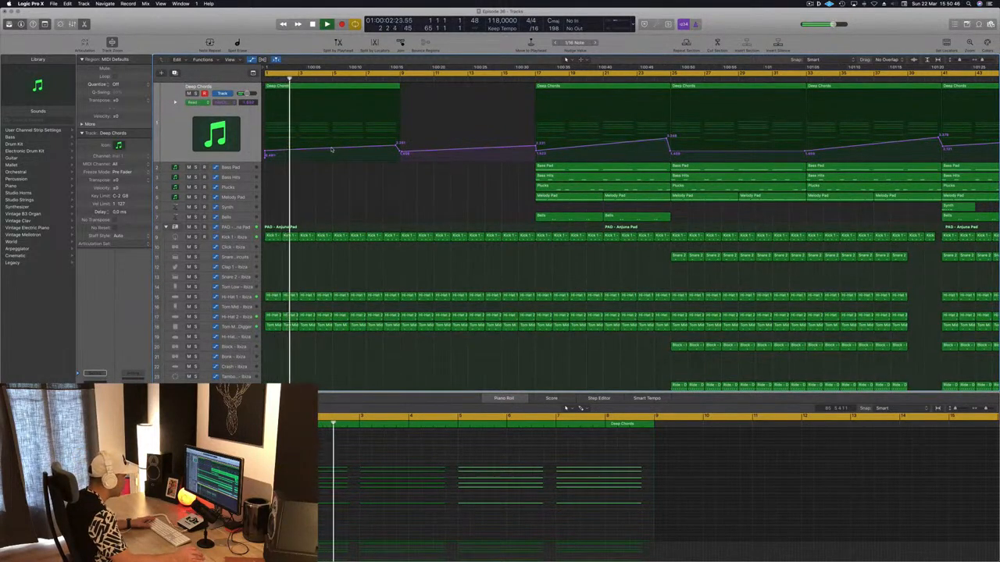
left_click_drag(396, 146, 400, 146)
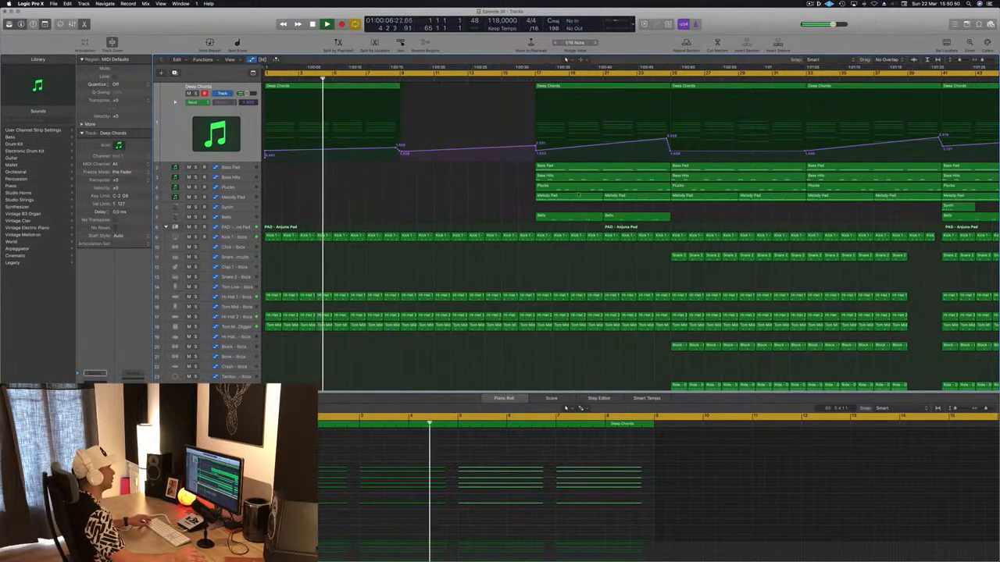
Copy the Plucks region at bar 17 to bar 1 and delete the first pluck note in bars 2 and 4
left_click(580, 188)
key("Return")
left_click_drag(580, 187, 307, 192)
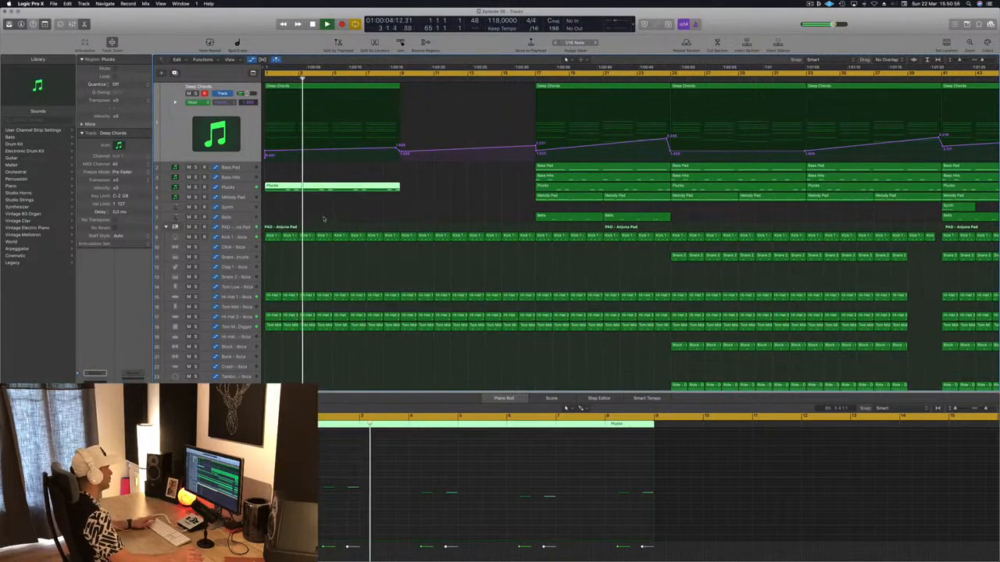
left_click(326, 498)
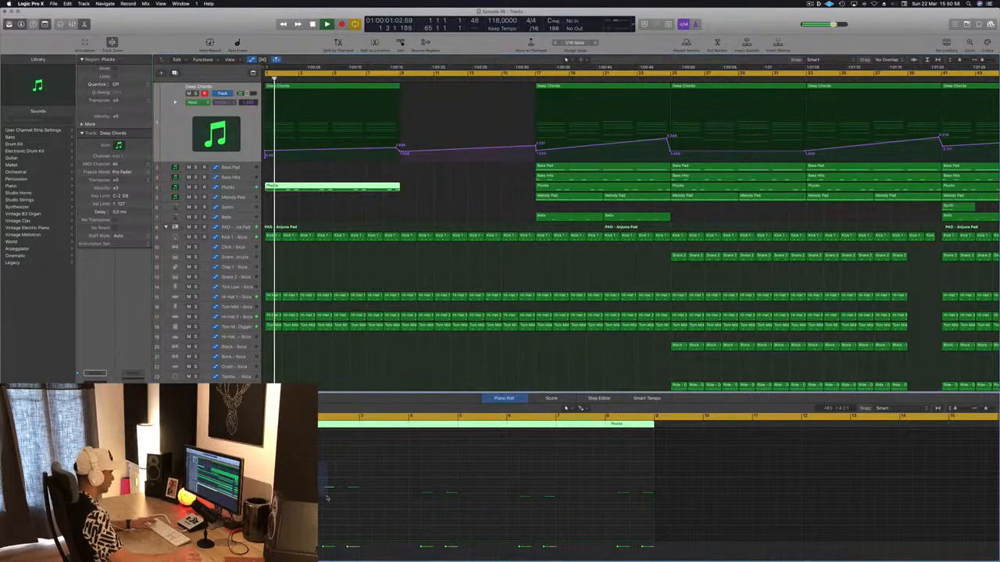
left_click_drag(426, 499, 428, 500)
key("Delete")
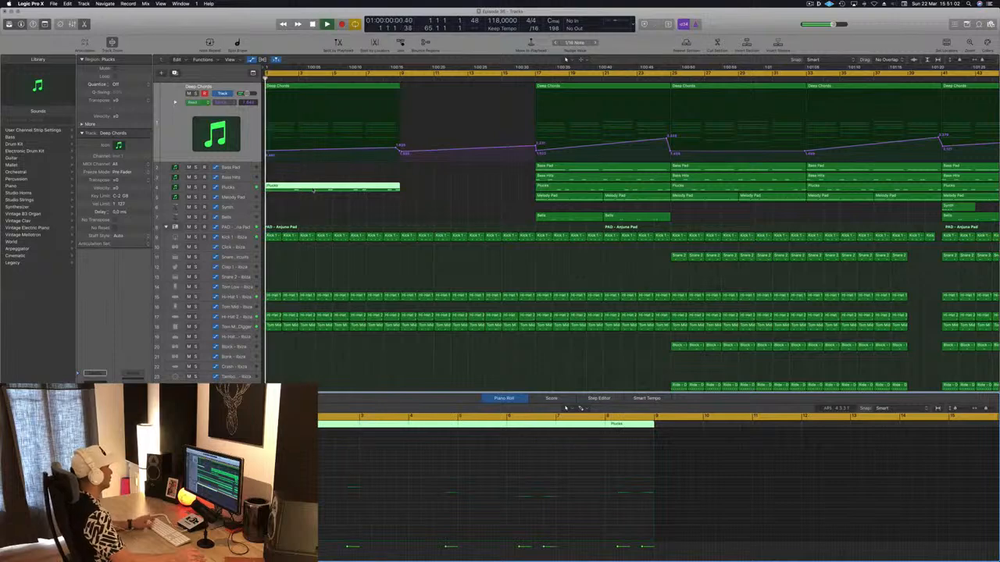
Trim the first Plucks region to two bars by splitting it at bar 3, and repeat it through bar 8
double_click(298, 188)
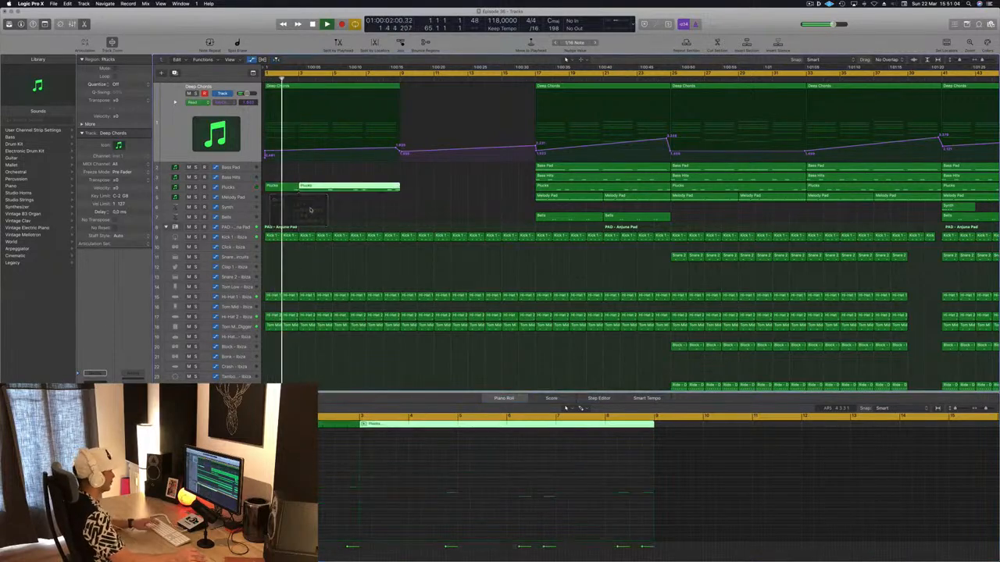
key("Delete")
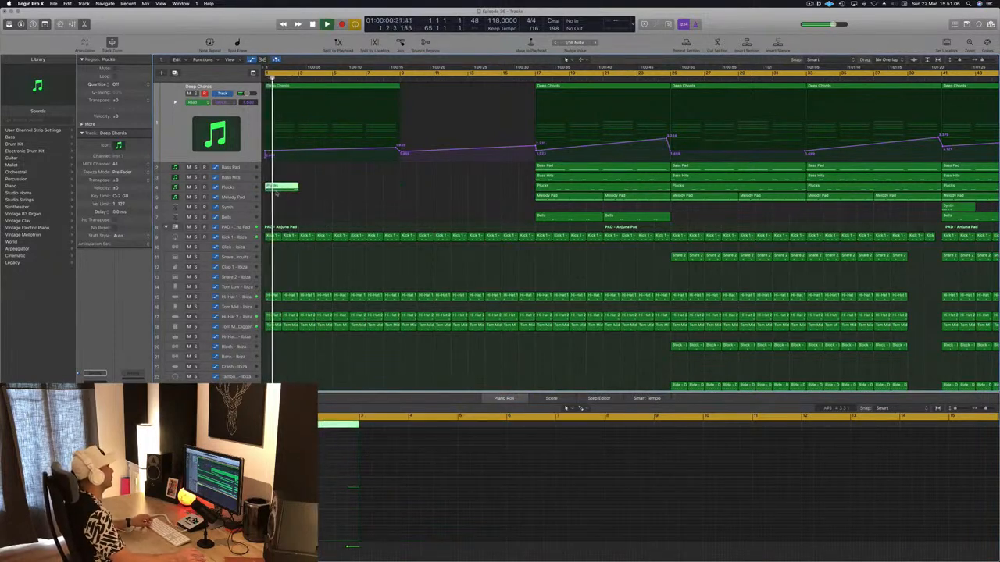
left_click_drag(310, 195, 353, 202)
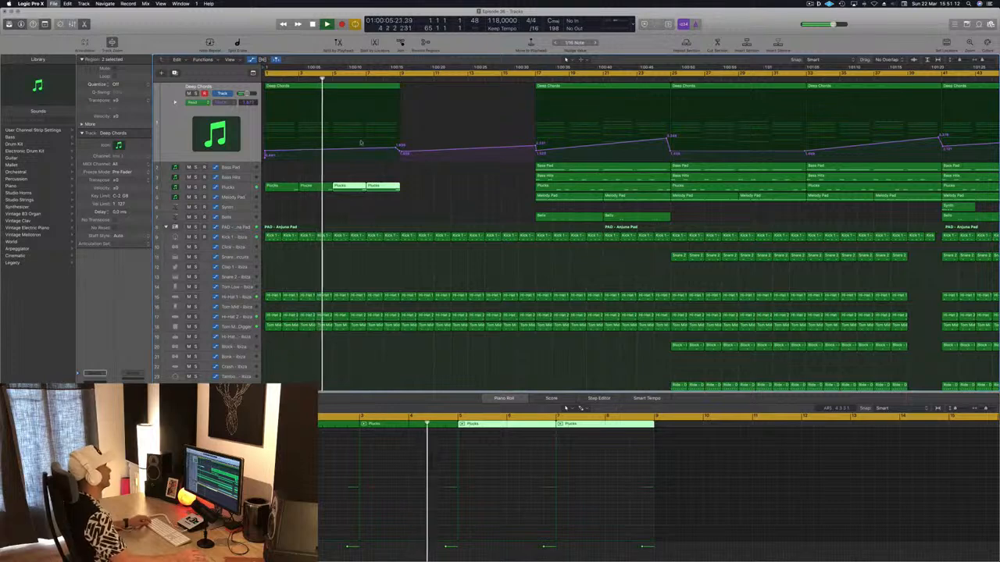
Copy the Deep Chords region and the four Plucks regions of bars 1 to 8 to bar 9, and play the result
key("super+Left")
key("super+Left")
key("super+Left")
key("super+Right")
key("super+Right")
key("super+Right")
scroll(378, 94, "left", 2)
key("space")
left_click_drag(403, 83, 380, 192)
key("space")
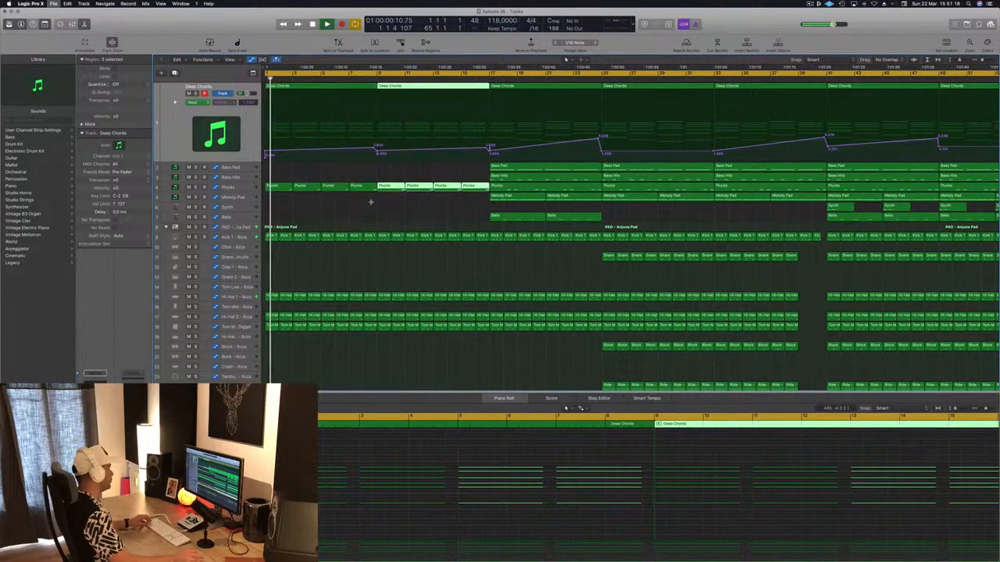
Delete the Deep Chords automation points at bar 9 and raise the starting point at bar 1 for one gentle ramp to bar 17
left_click_drag(377, 153, 378, 152)
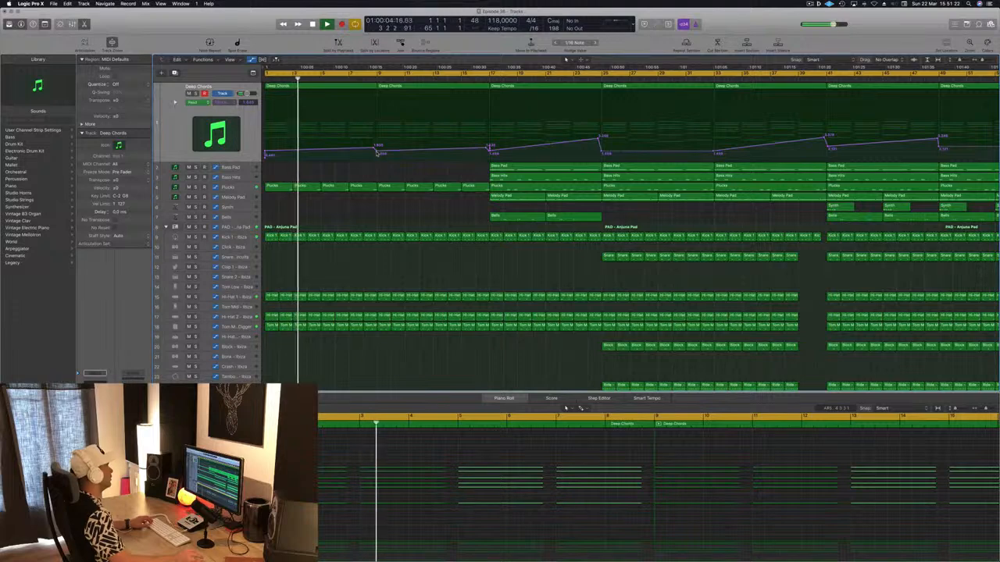
double_click(374, 150)
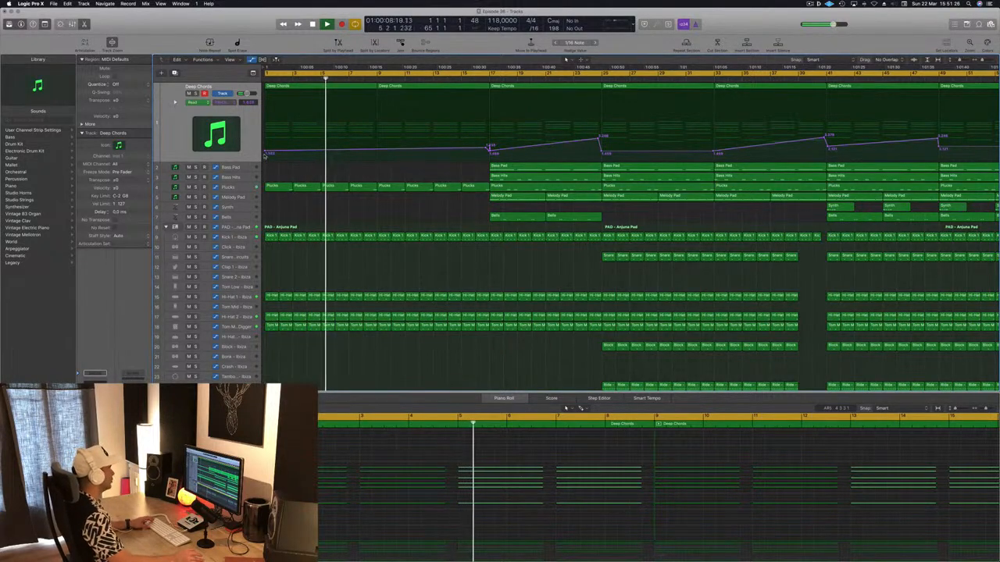
left_click_drag(266, 156, 266, 150)
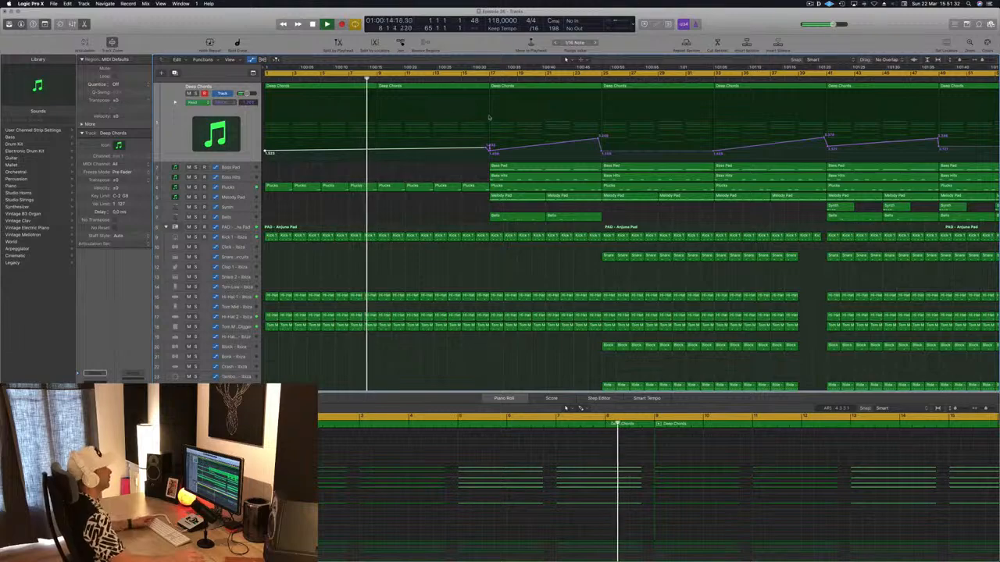
scroll(360, 210, "down", 5)
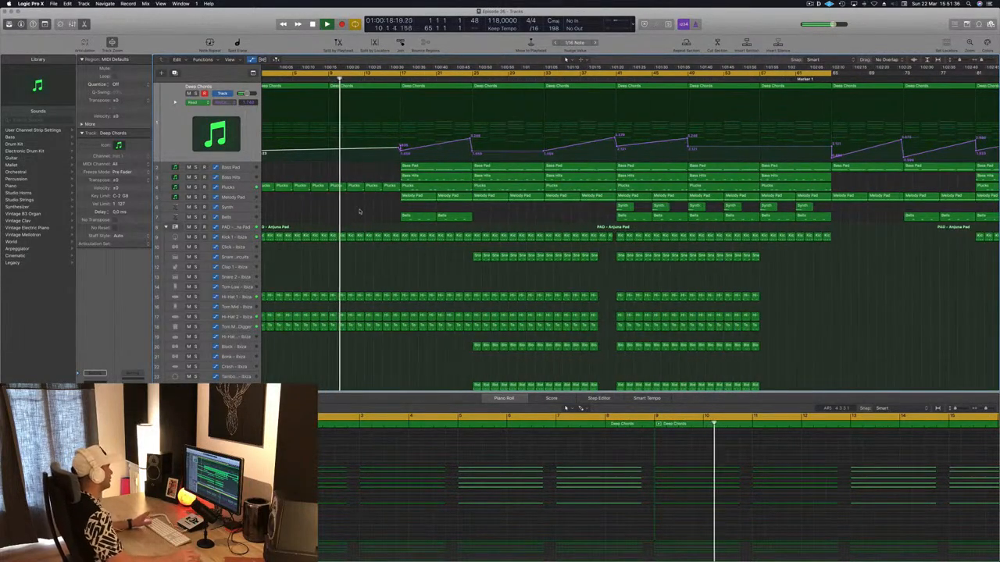
scroll(358, 209, "up", 2)
left_click(426, 216)
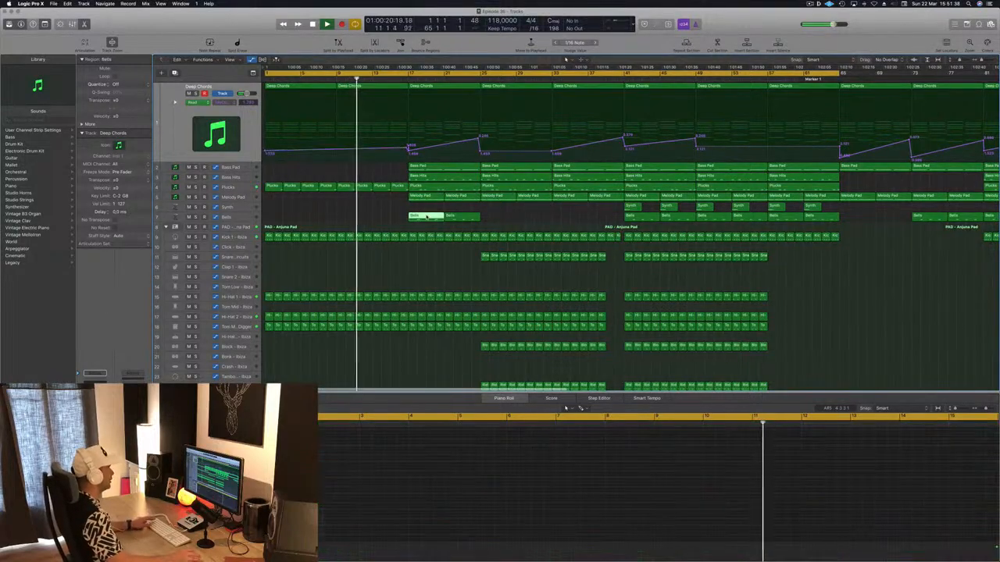
left_click_drag(426, 217, 284, 219)
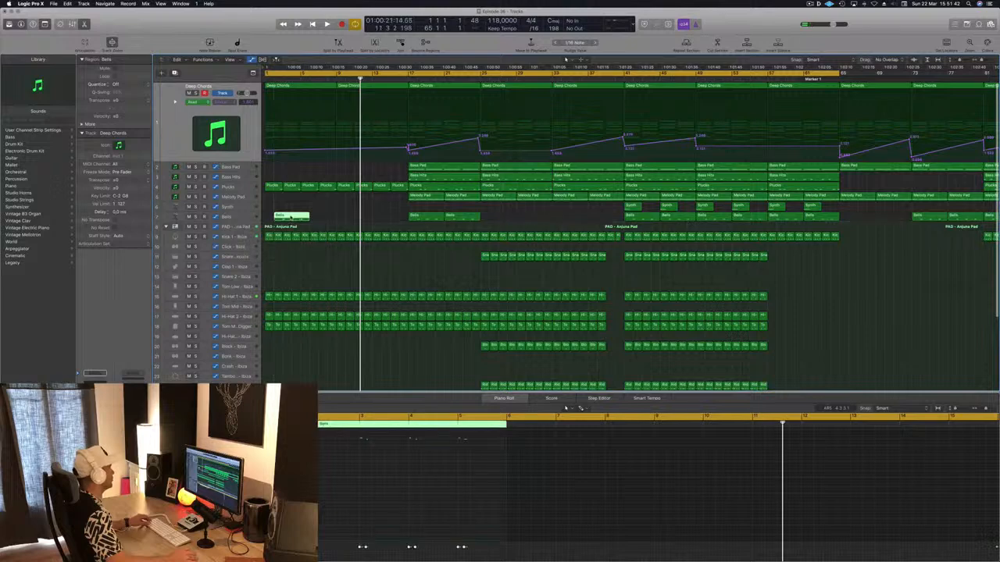
key("Return")
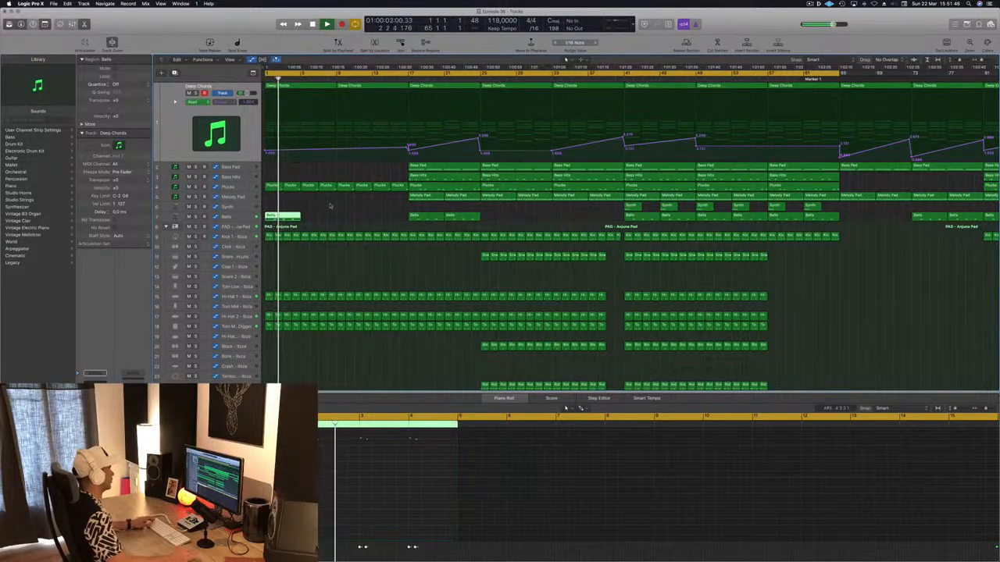
key("Delete")
key("space")
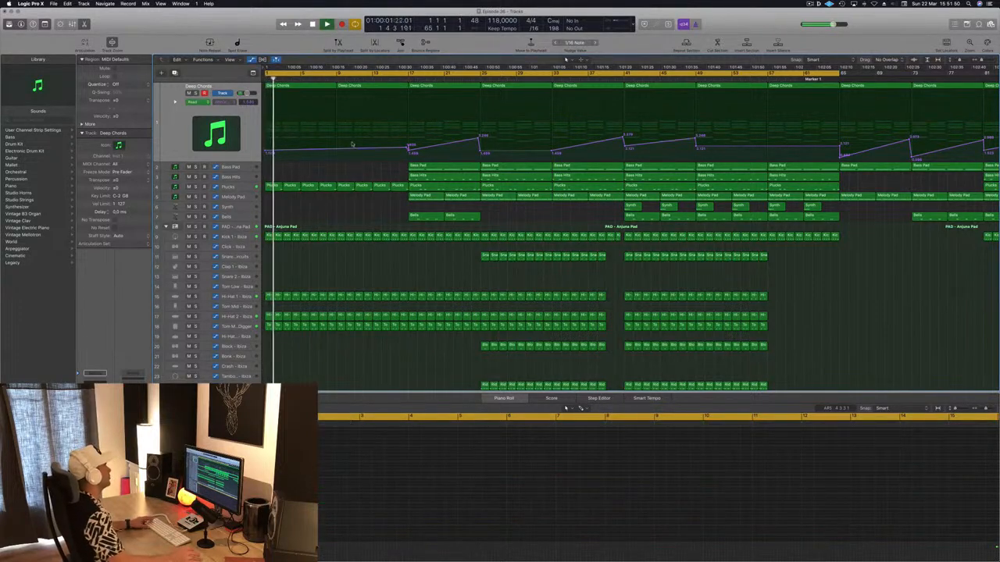
Move the Bass Pad region from bar 17 to bar 1 and trim it to its first two bars
left_click_drag(447, 169, 304, 170)
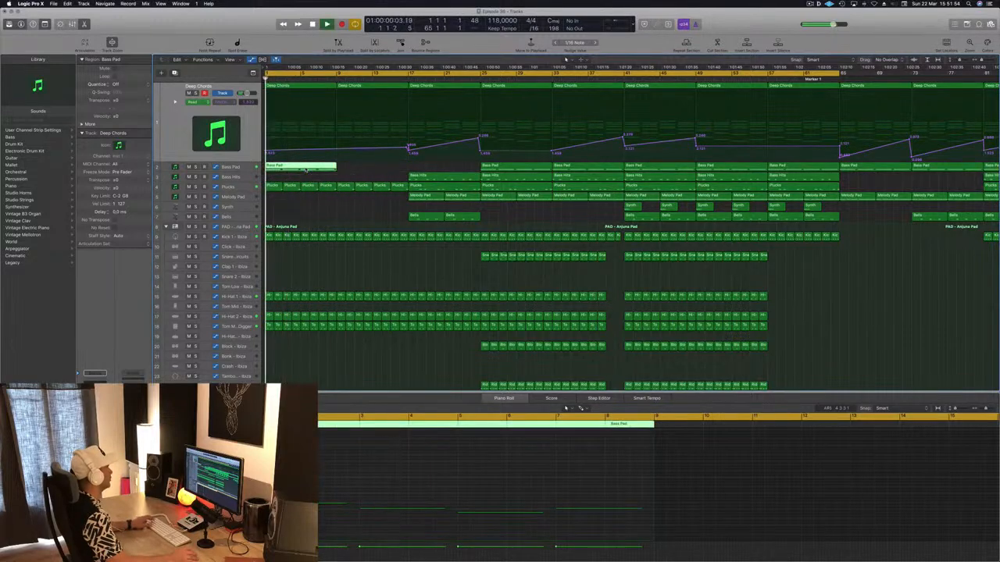
scroll(336, 167, "up", 5)
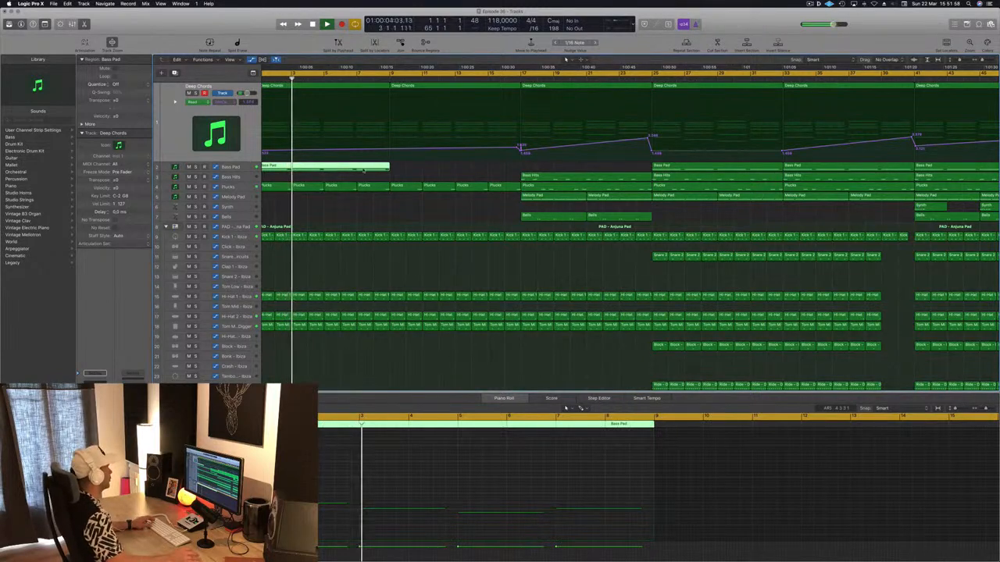
key("space")
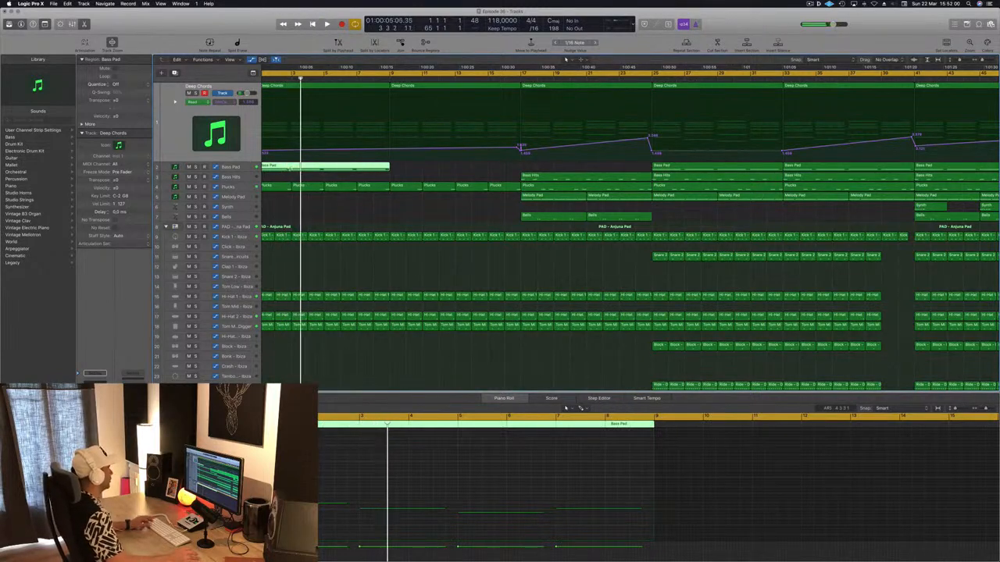
double_click(292, 167, "super")
key("BackSpace")
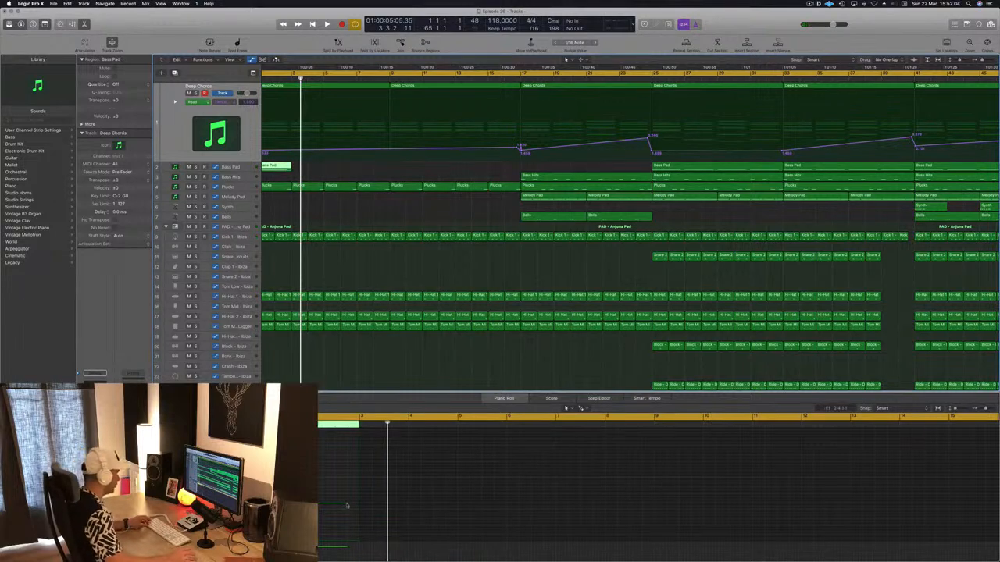
Lengthen the Bass Pad note to the end of its two-bar region and copy the region back to back through bar 16
left_click_drag(344, 504, 358, 504)
key("space")
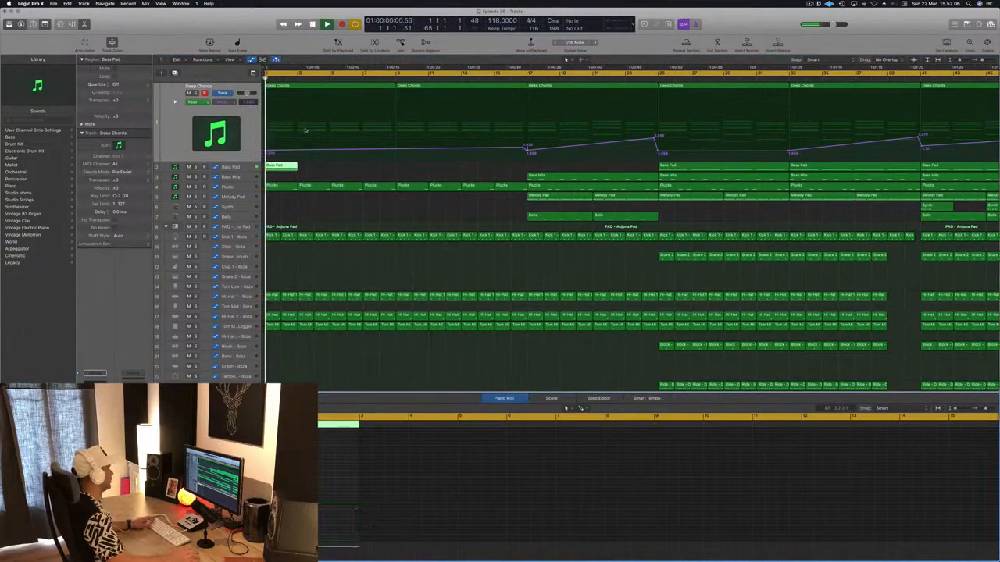
left_click_drag(280, 167, 350, 169, "alt")
mouse_move(412, 163)
left_mouse_down()
mouse_move(274, 168)
mouse_move(406, 173)
left_mouse_up()
key("super+Left")
key("Return")
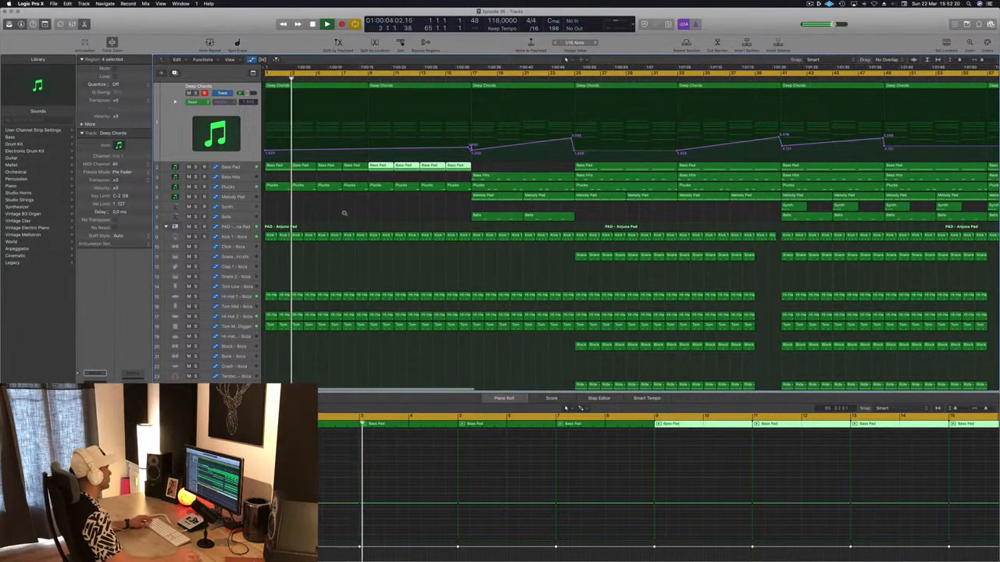
Copy the first four Block regions at bar 25 to bar 5 and play from the start
scroll(479, 324, "down", 3)
scroll(486, 323, "down", 1)
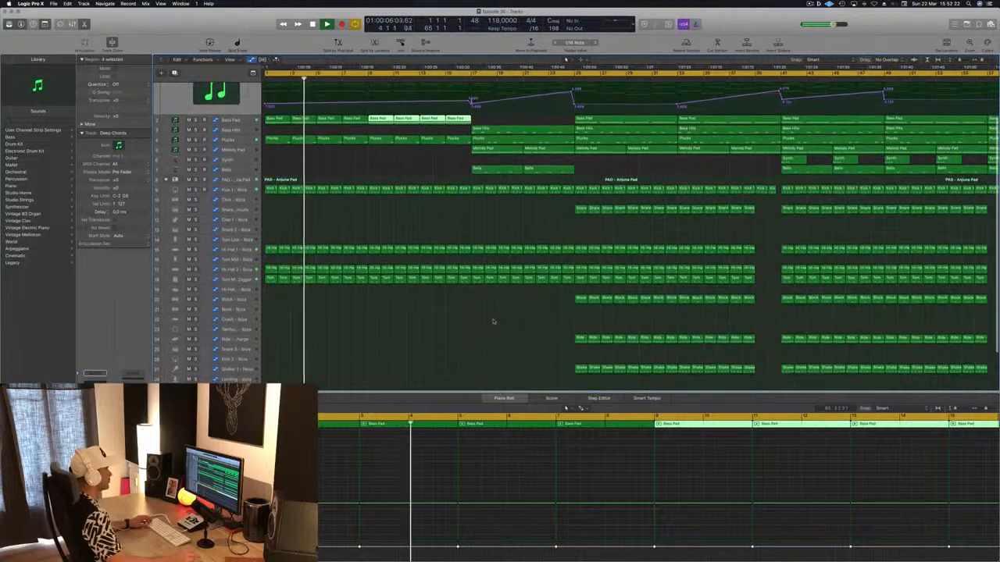
left_click_drag(547, 306, 320, 303)
key("Return")
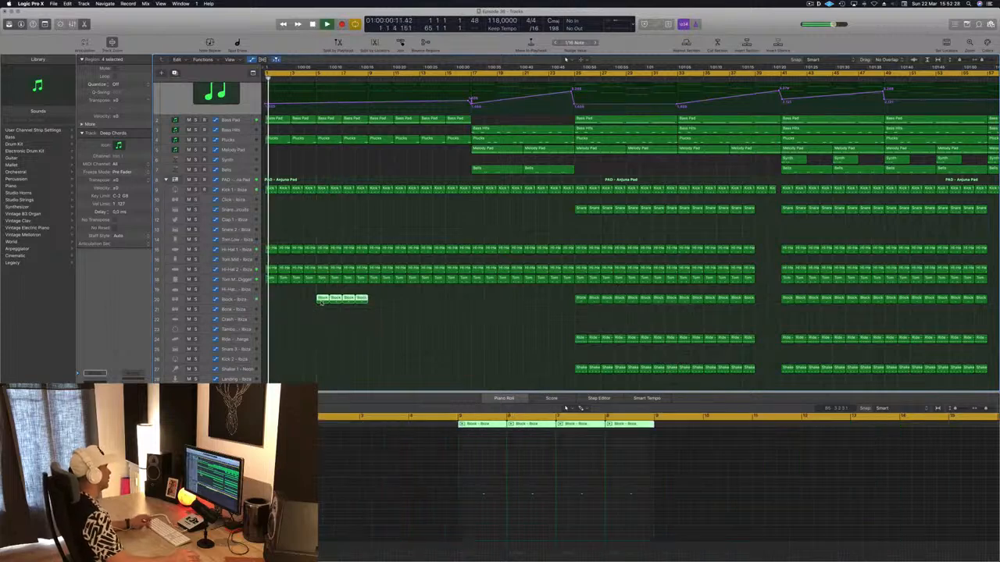
Select the last kick note in the Kick 1 region at bar 4
key("super+Right")
left_click(322, 190)
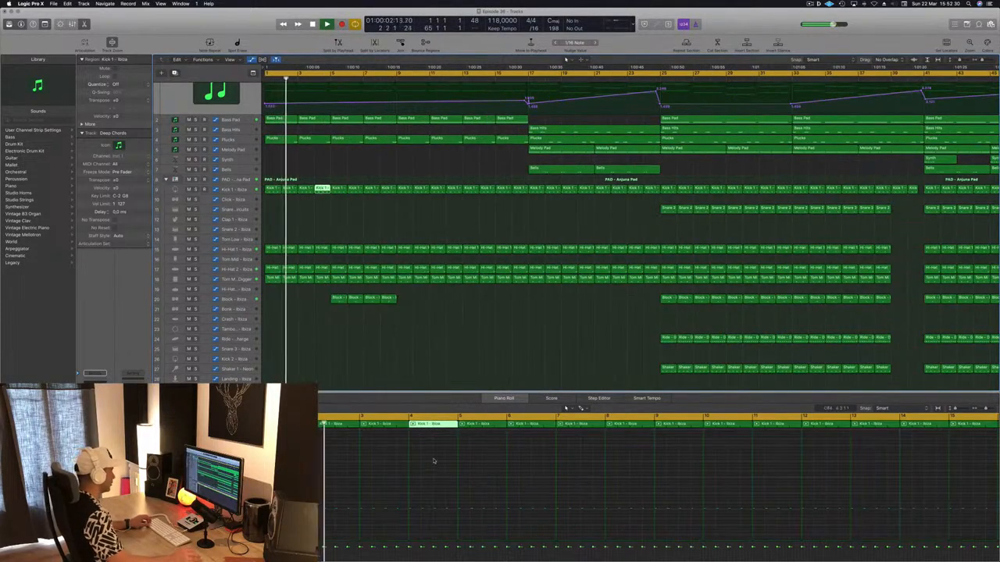
left_click(446, 500)
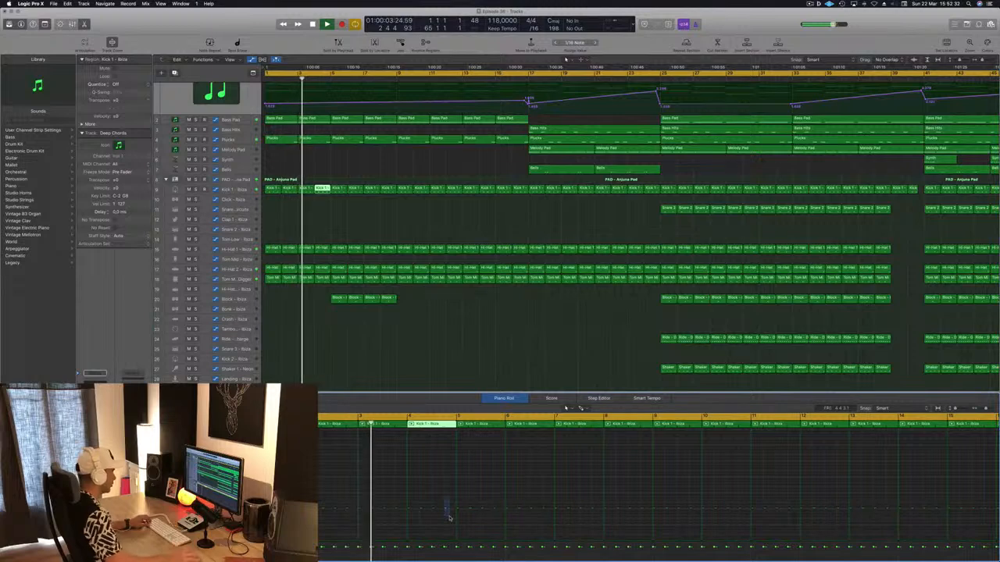
left_click(445, 510)
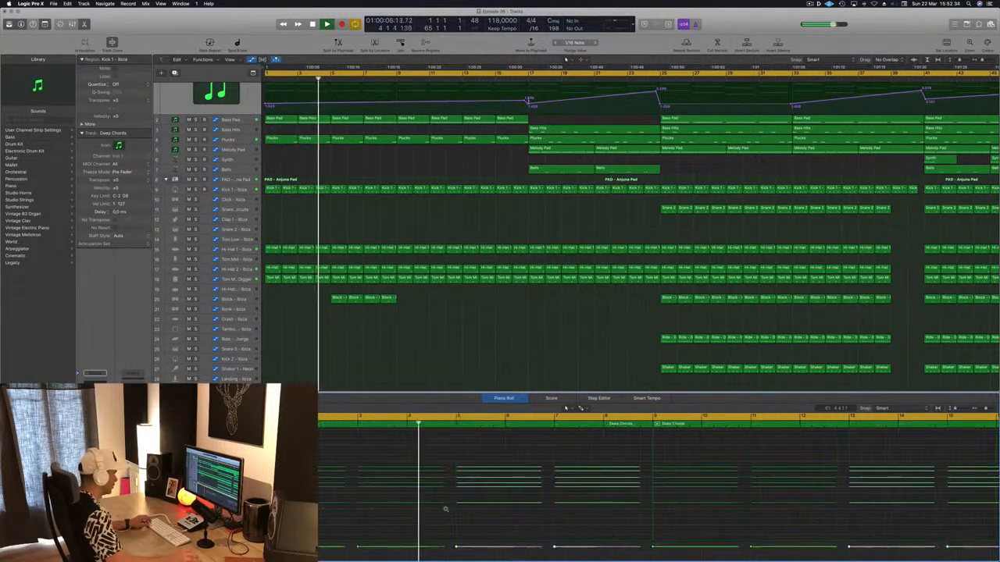
Copy the four Block regions at bar 5 to bars 9 and 13 so they run through bar 16
scroll(321, 227, "down", 3)
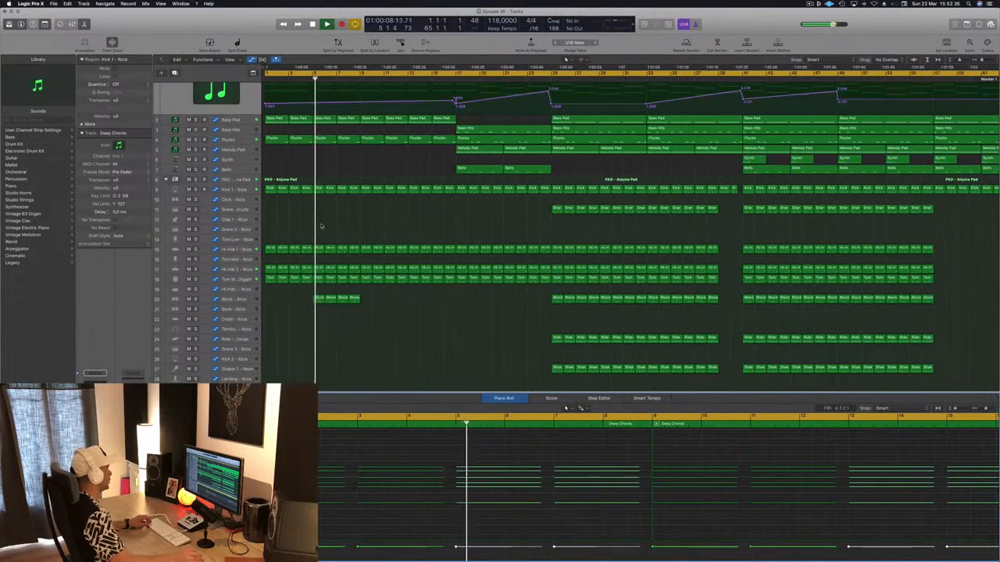
scroll(377, 296, "down", 1)
scroll(377, 296, "down", 1)
left_click(316, 297)
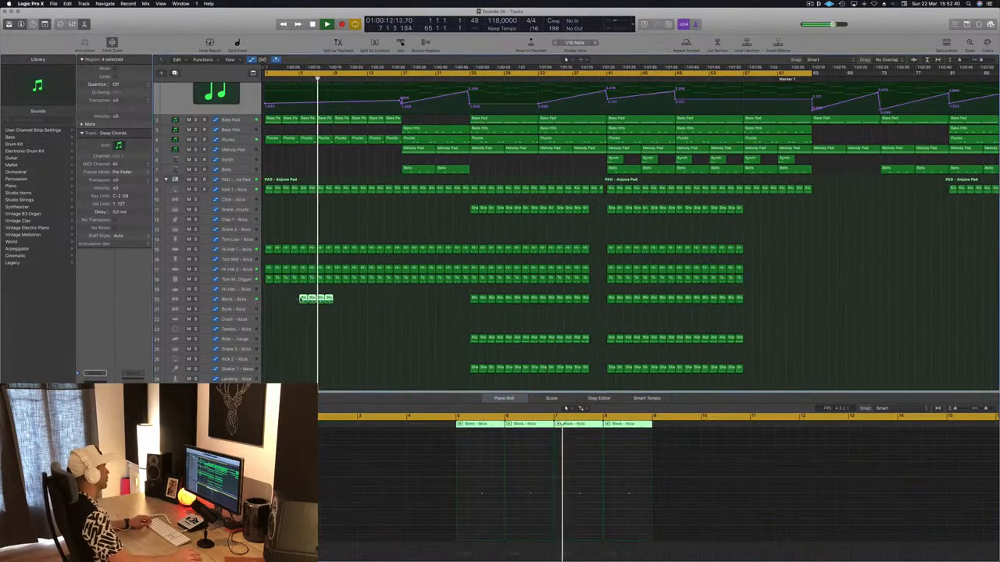
left_click_drag(316, 297, 336, 298)
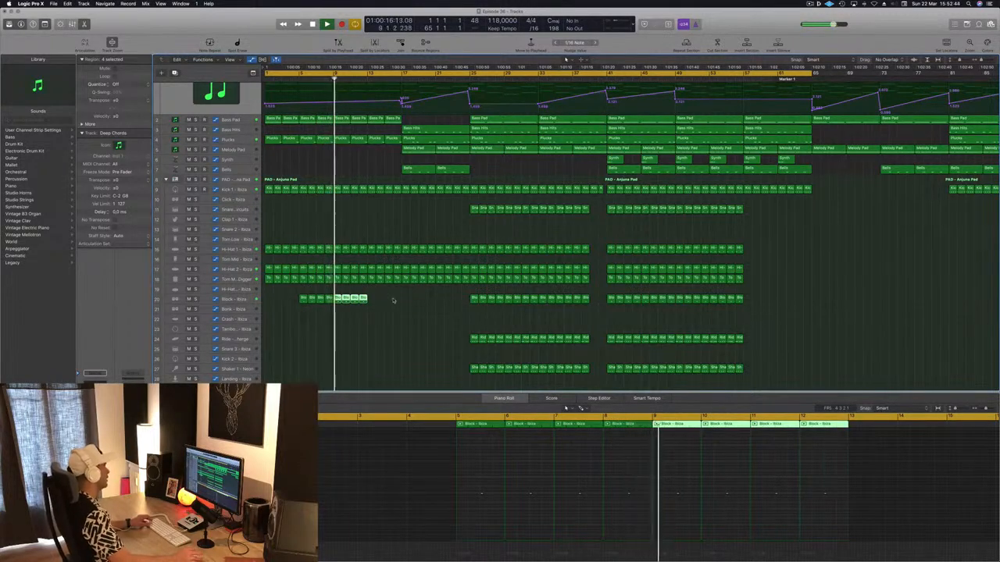
left_click_drag(343, 298, 368, 308)
left_click(368, 321)
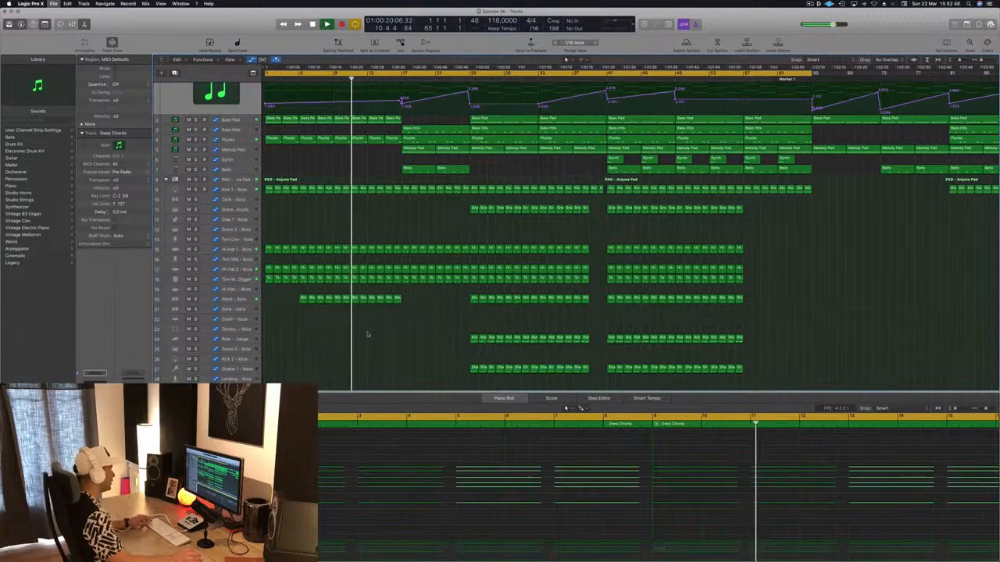
Continue copying the Block regions from bar 17 up to bar 25 and play the intro from the start
scroll(325, 338, "down", 1)
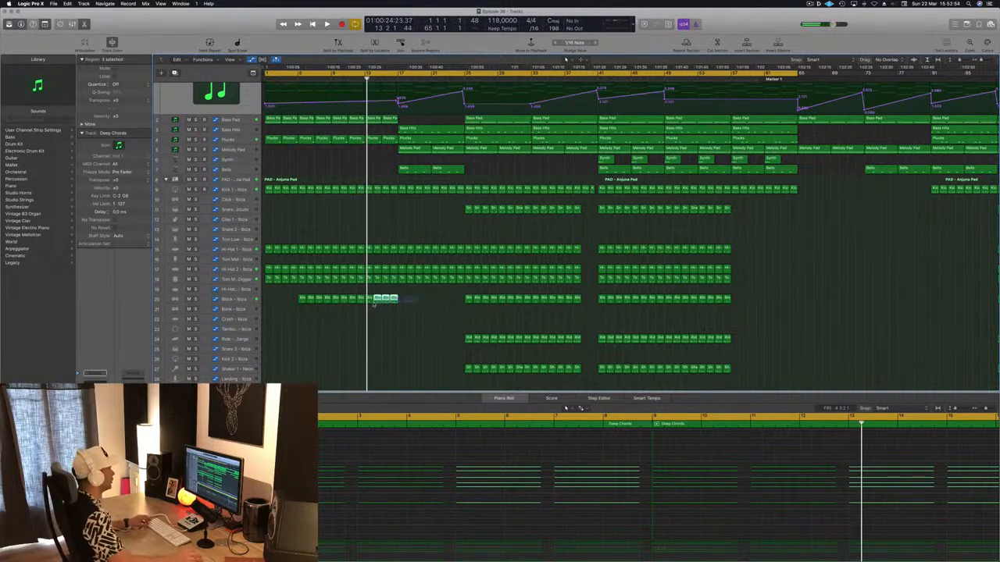
left_click_drag(372, 304, 439, 306)
left_click(409, 346)
key("Return")
key("space")
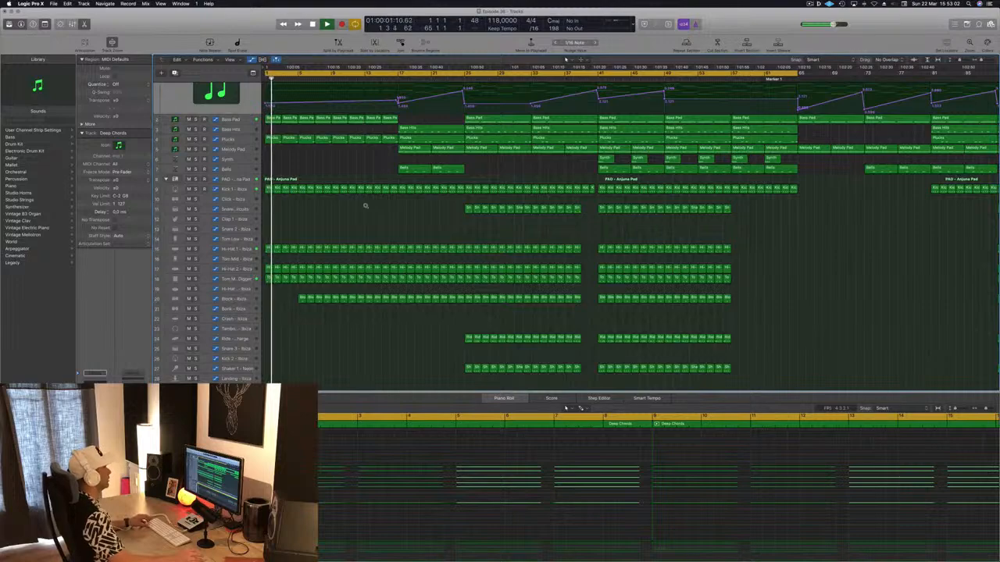
Duplicate the Bass Pad track directly below the original
scroll(366, 205, "down", 1)
scroll(354, 185, "up", 4)
scroll(354, 185, "up", 2)
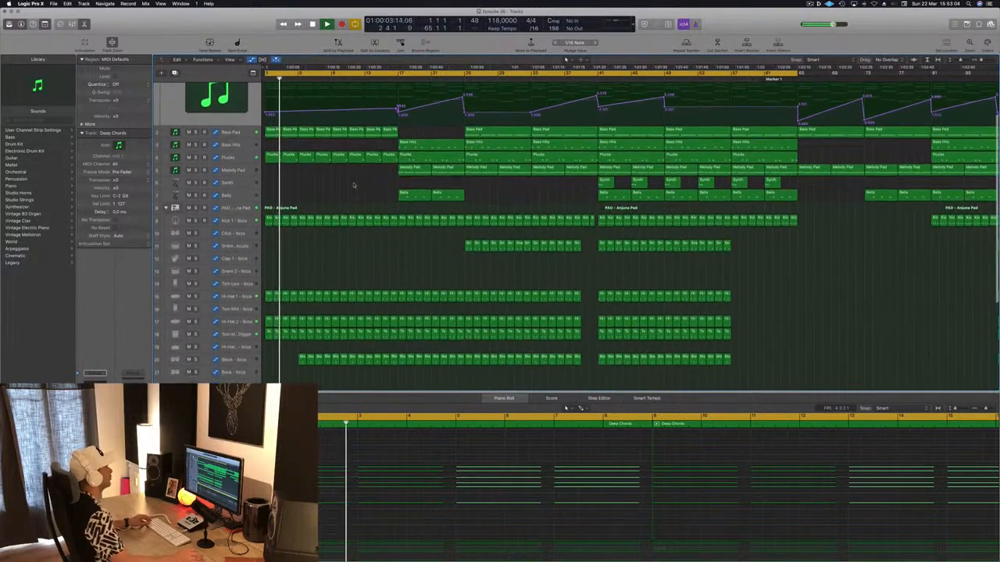
scroll(290, 107, "left", 3)
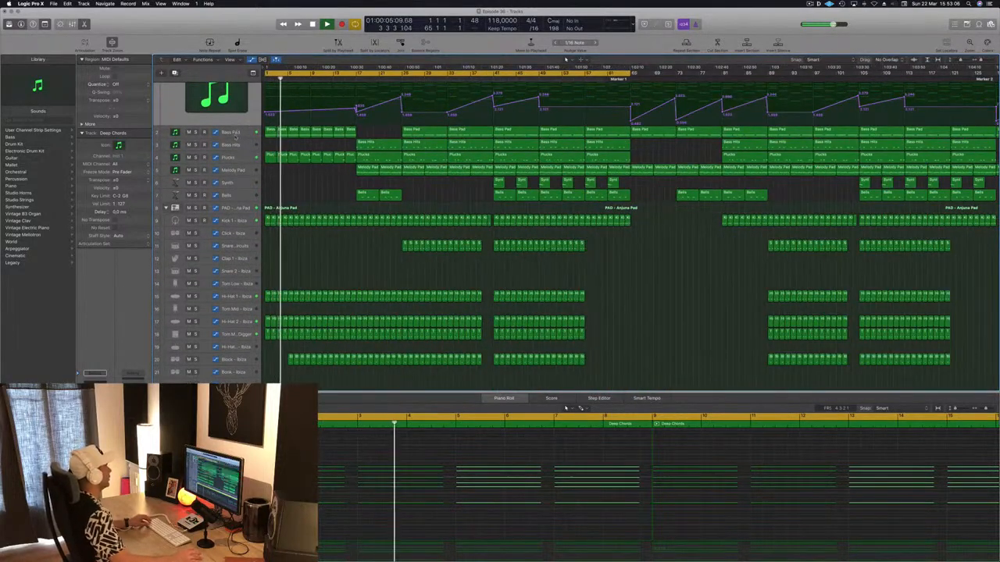
left_click(235, 132)
left_click(175, 74)
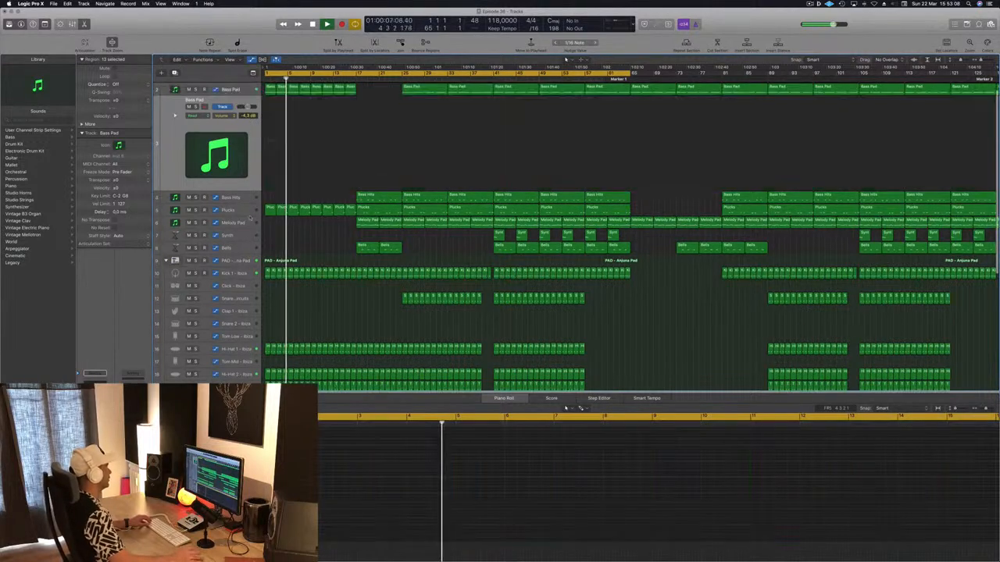
scroll(361, 111, "up", 1)
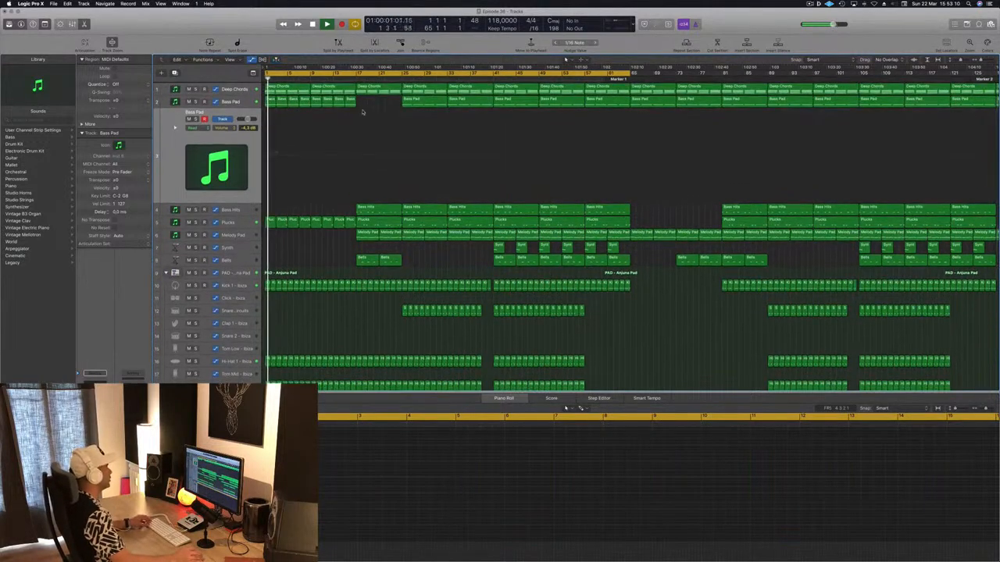
Move the eight short intro Bass Pad regions in bars 1 to 16 onto the duplicated track and play from the start
left_click_drag(269, 102, 270, 127)
key("space")
key("space")
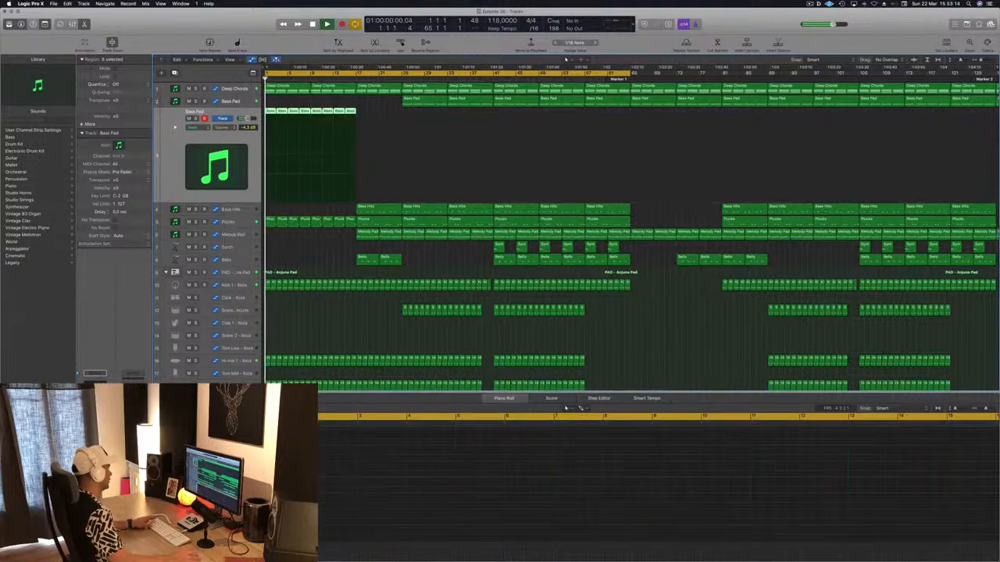
Open Sylenth1 on the duplicated Bass Pad track and audition pad presets from Back To Earth through Dark Atmosphere to Deeper In Space
key("v")
left_click_drag(215, 33, 631, 149)
left_click(626, 215)
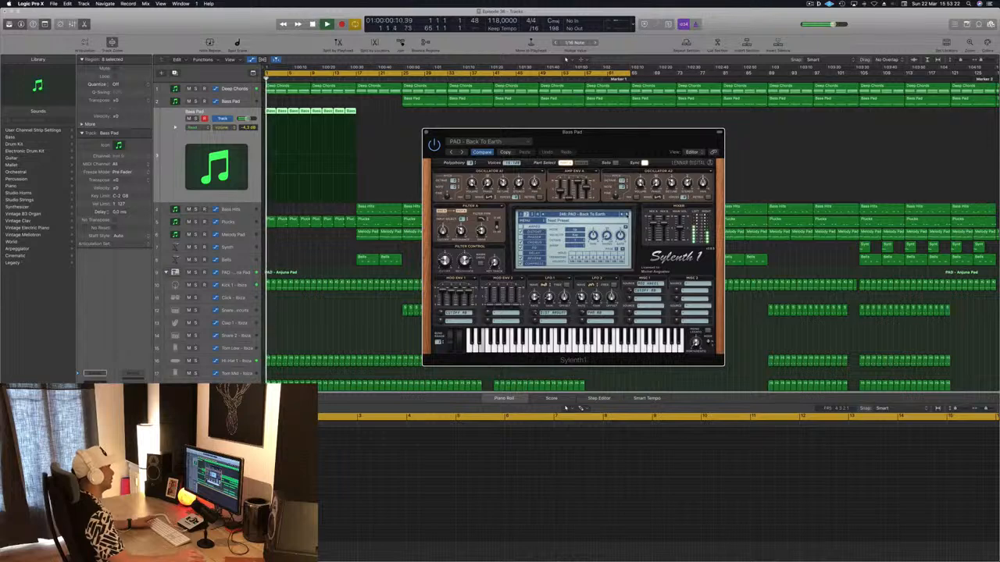
key("space")
left_click(626, 215)
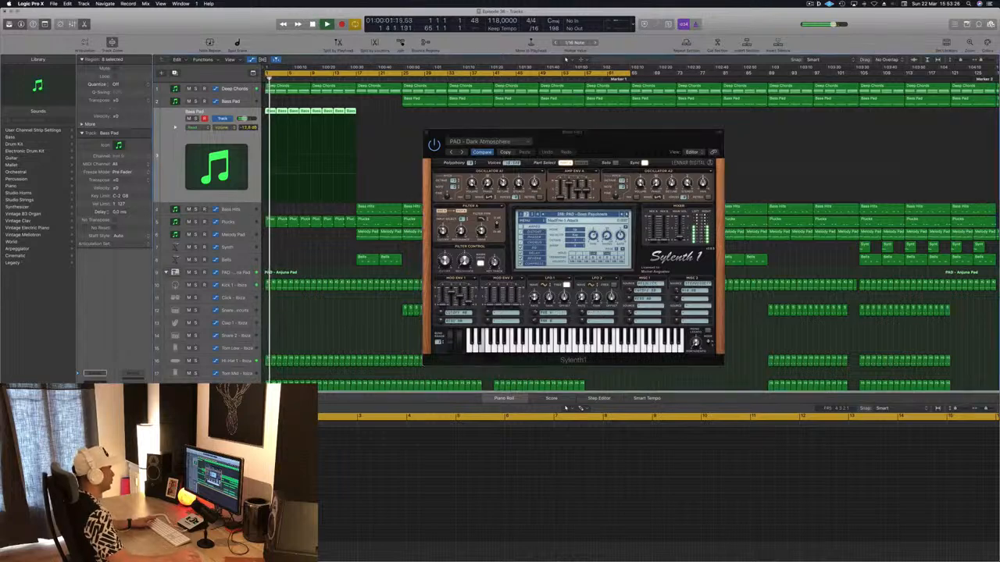
left_click(626, 214)
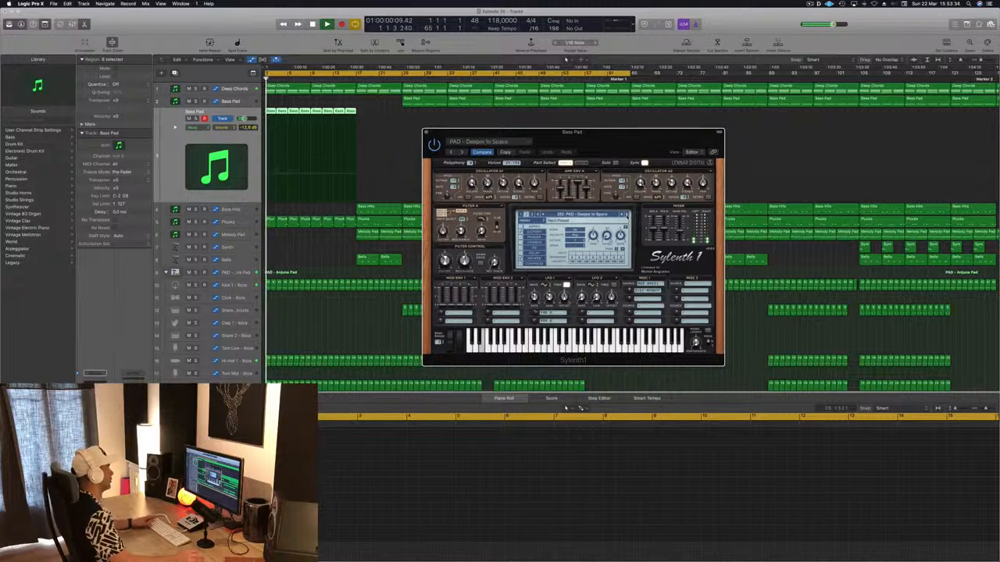
Change the Sylenth1 preset to PAD - Emotional Pad and lower the duplicated Bass Pad track's volume to -25.5 dB
left_click_drag(244, 119, 243, 119)
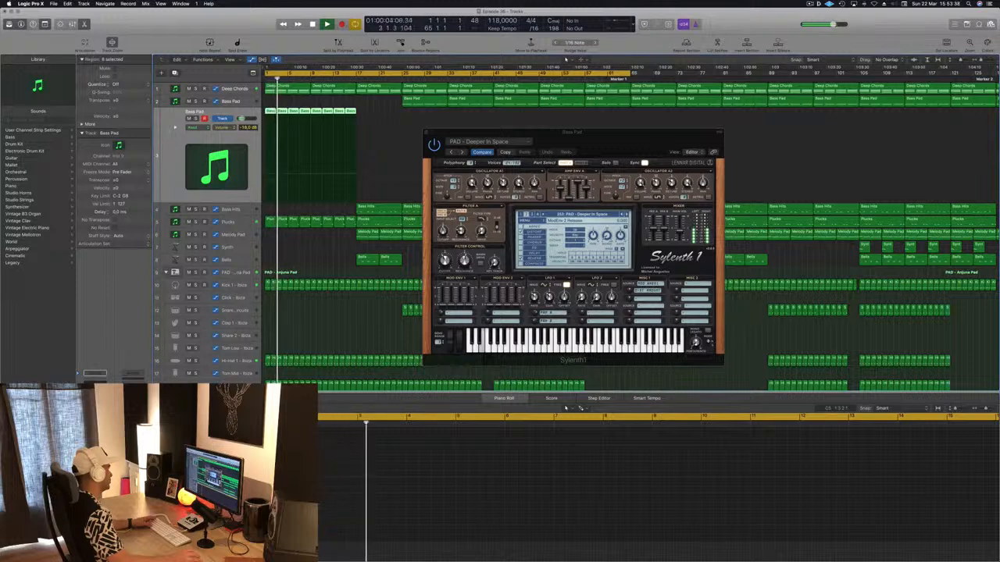
left_click_drag(612, 155, 516, 180)
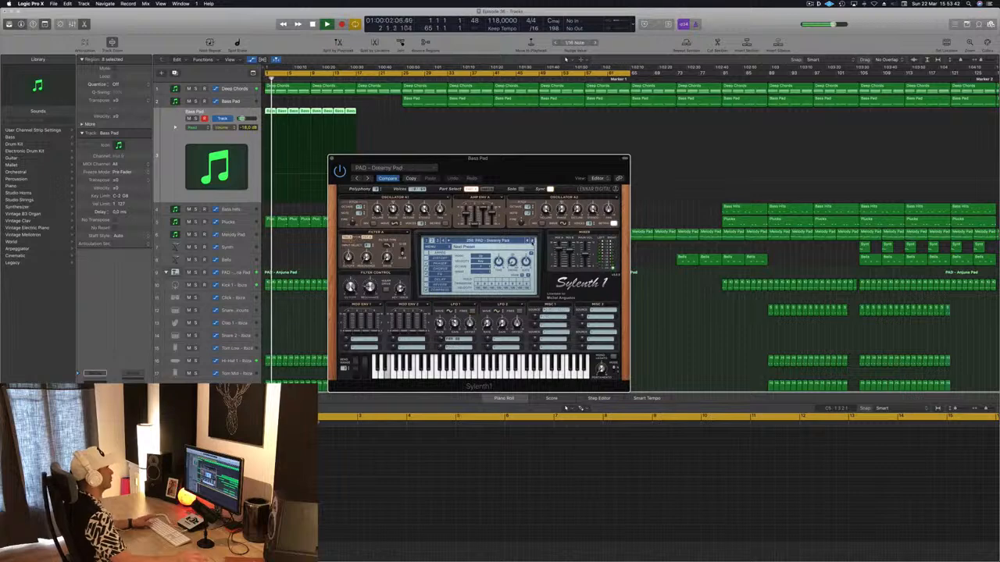
left_click(533, 242)
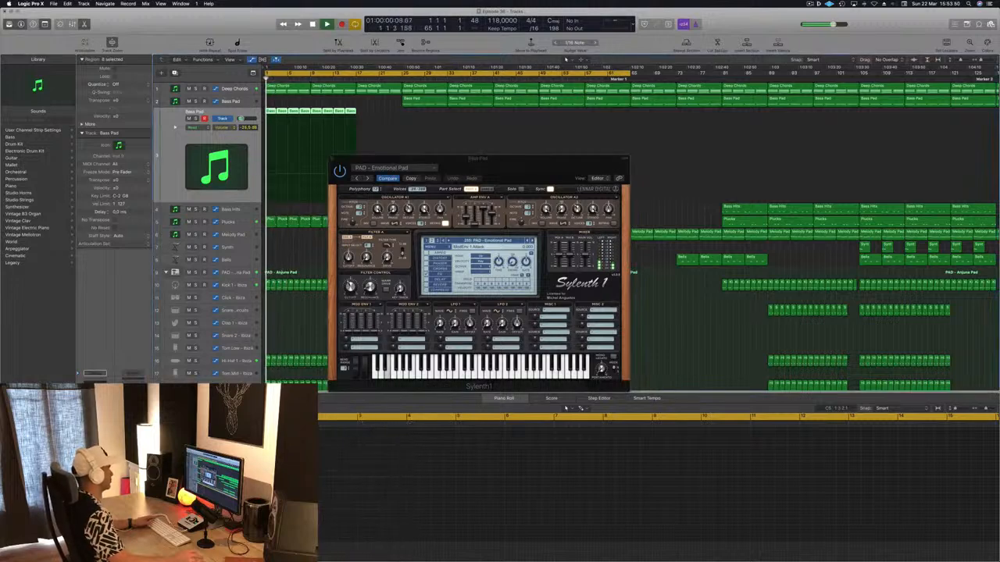
Compare the intro with the duplicated Bass Pad track muted and unmuted, and close its Sylenth1 window
left_click_drag(552, 162, 580, 153)
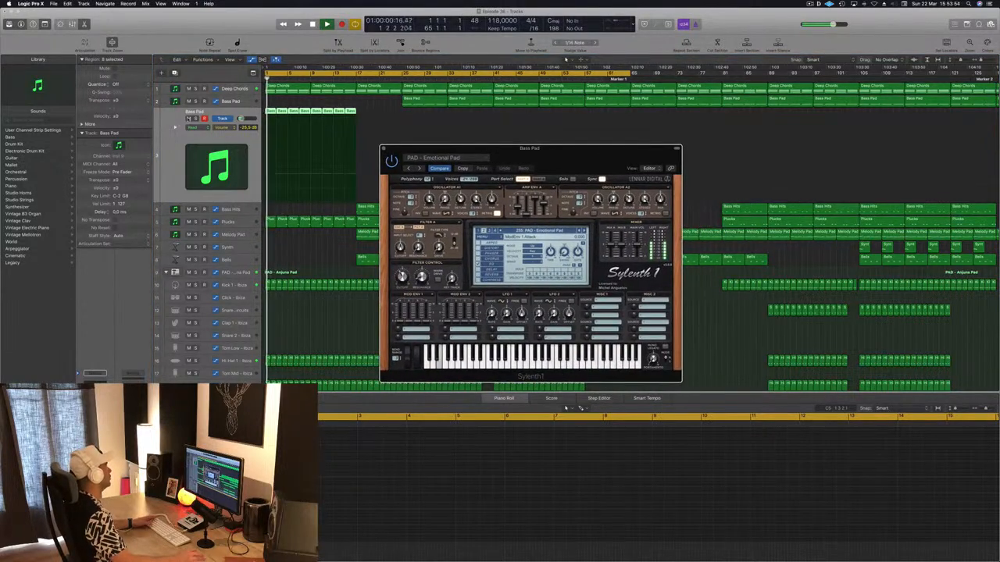
left_click(189, 119)
left_click(188, 119)
left_click(606, 156)
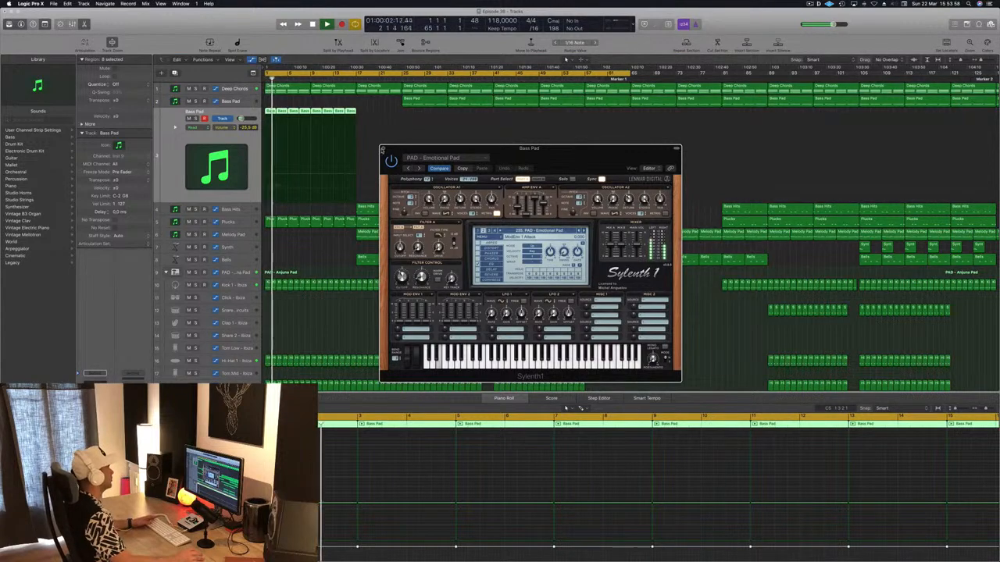
left_click(382, 149)
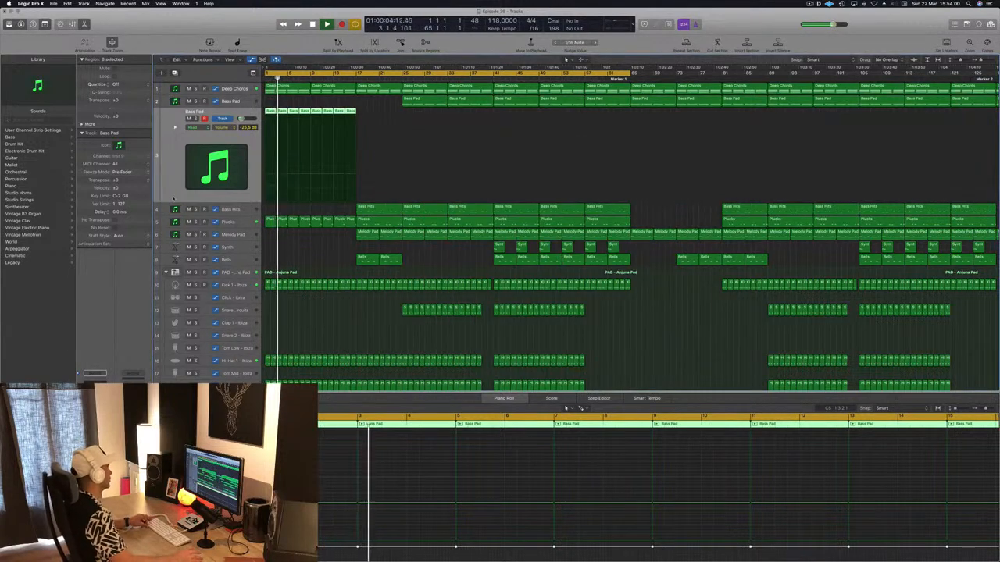
Copy the first four Ride regions from bar 25 to bars 17 and 21 so the ride fills bars 17 to 24
key("super+Left")
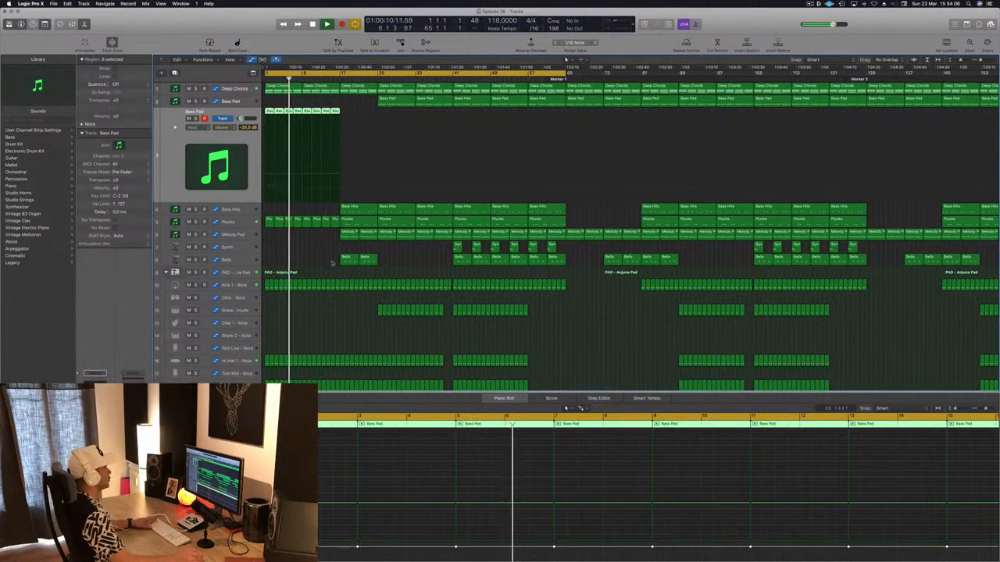
scroll(331, 263, "down", 3)
scroll(331, 263, "down", 8)
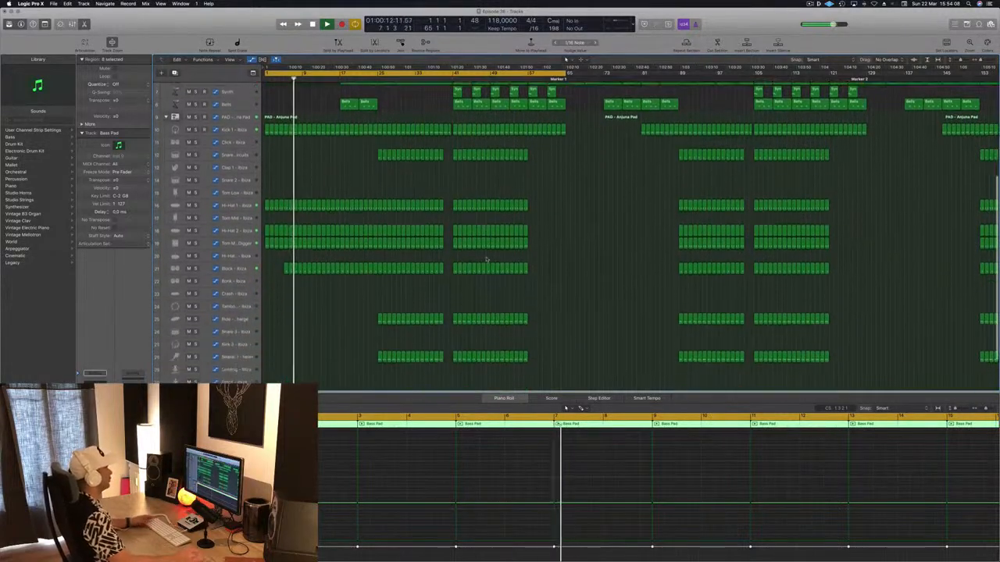
scroll(438, 260, "down", 2)
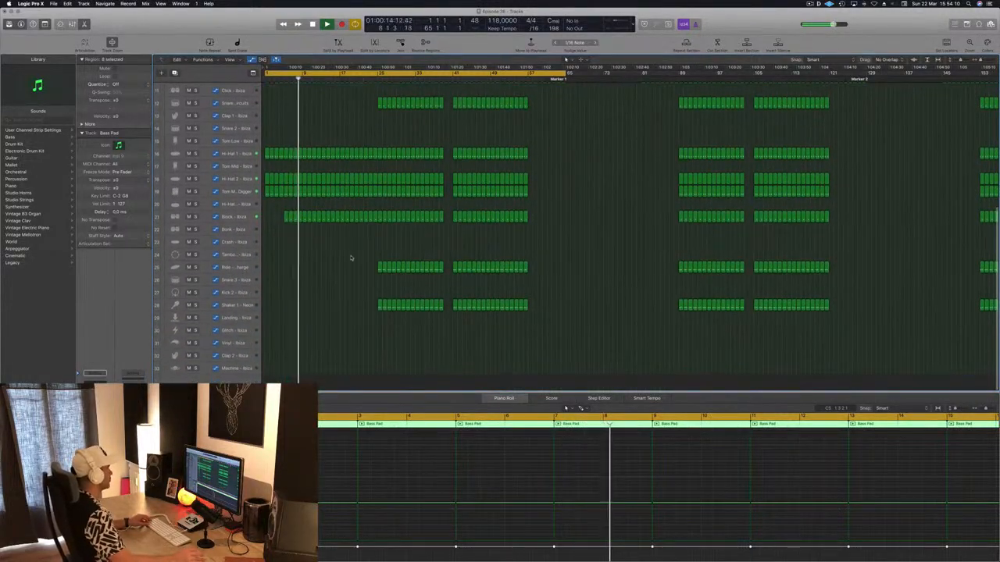
mouse_move(357, 262)
left_mouse_down()
mouse_move(402, 270)
mouse_move(305, 270)
mouse_move(365, 271)
left_mouse_up()
Listen to the transition from the intro into bar 17 and stop playback
scroll(343, 212, "up", 5)
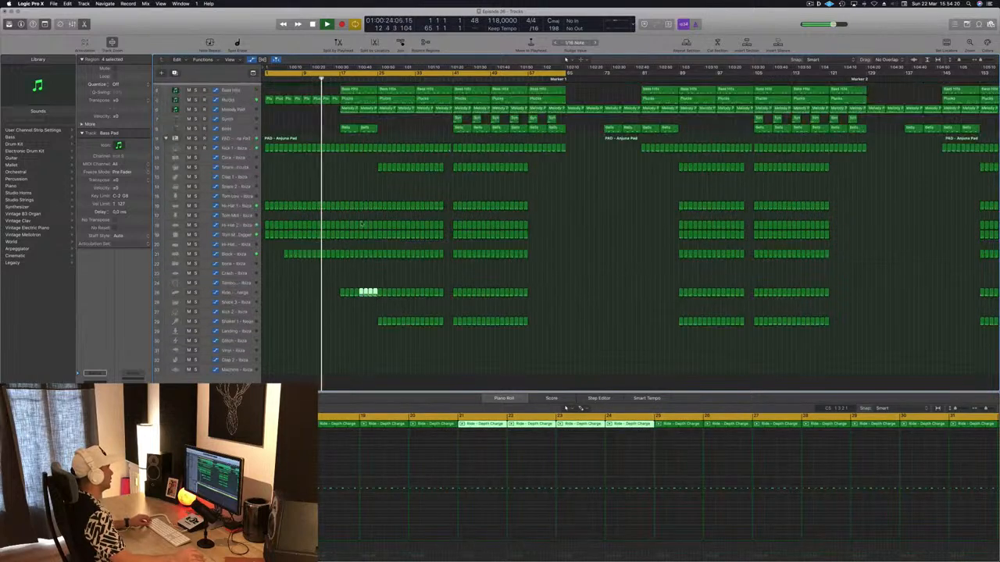
scroll(347, 195, "up", 5)
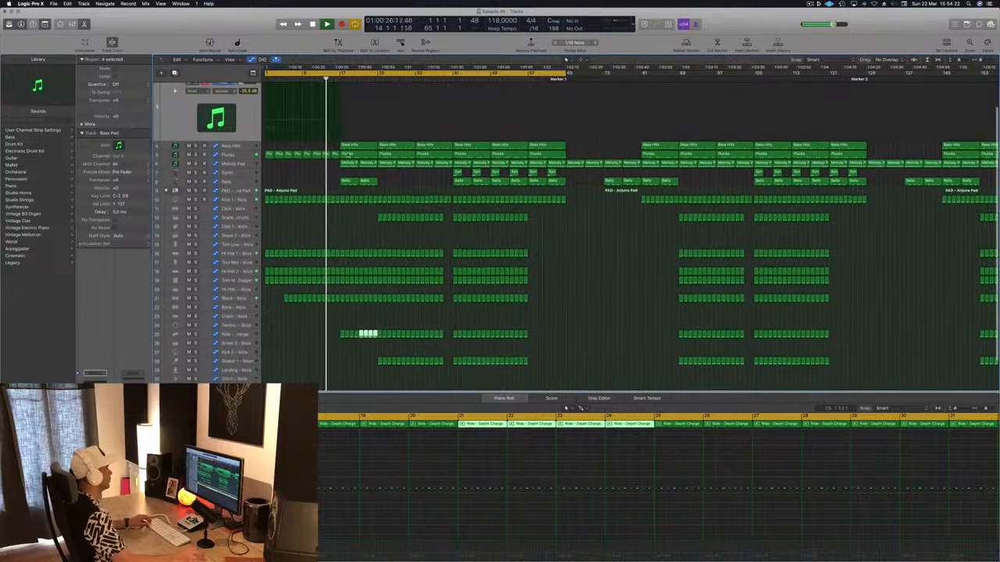
left_click_drag(362, 113, 271, 117)
left_click(363, 102)
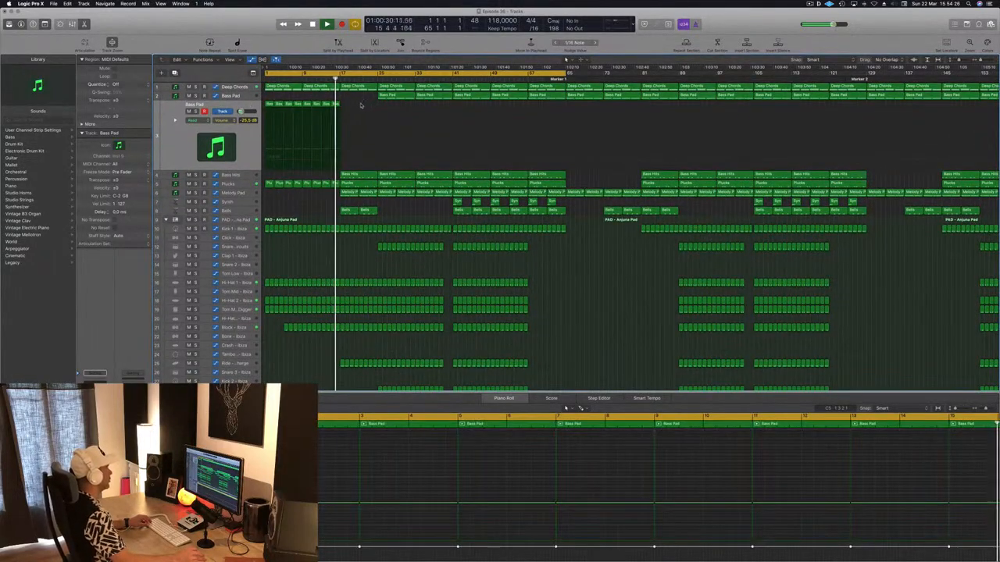
key("super+Left")
scroll(352, 114, "up", 2)
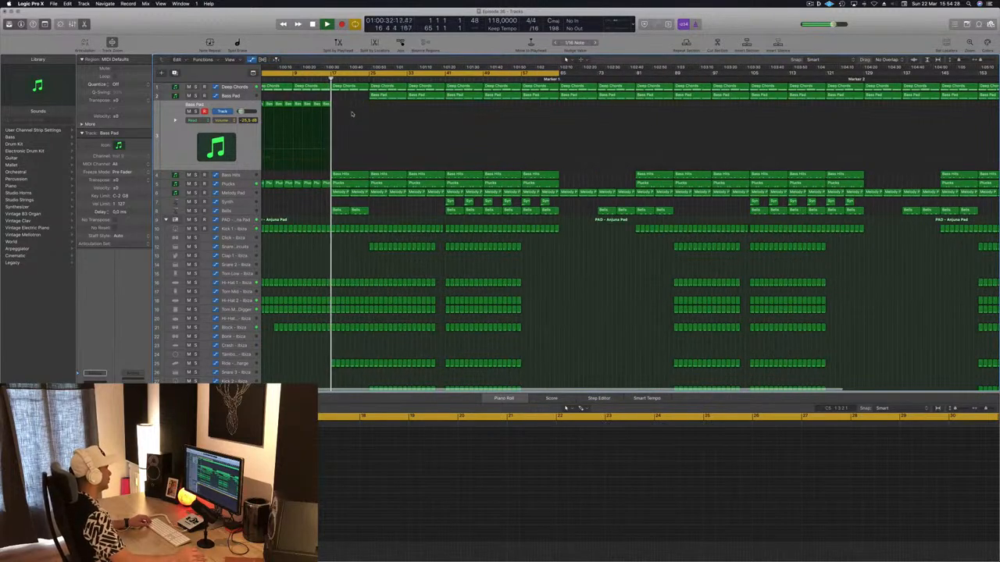
scroll(353, 114, "down", 2)
scroll(351, 115, "up", 1)
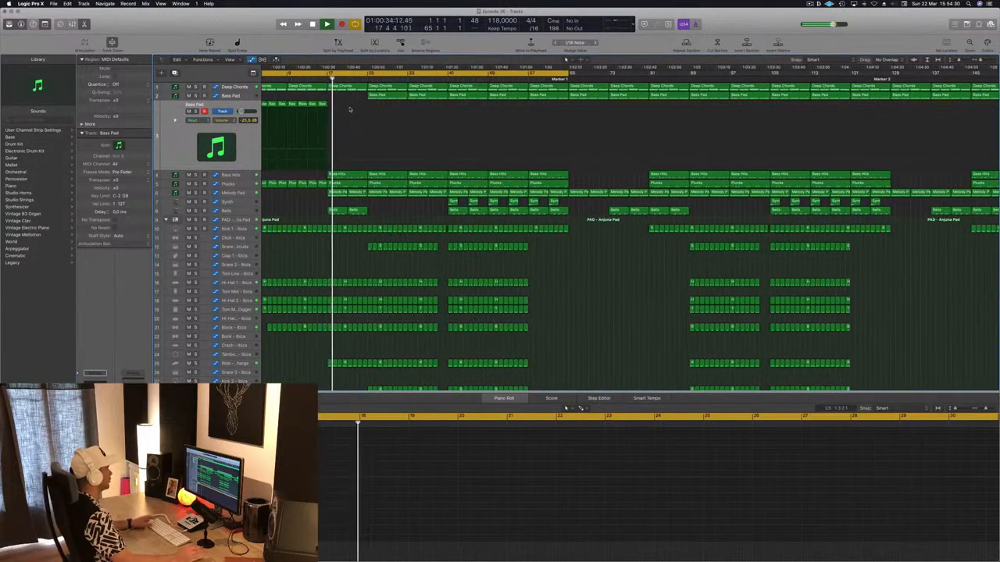
key("space")
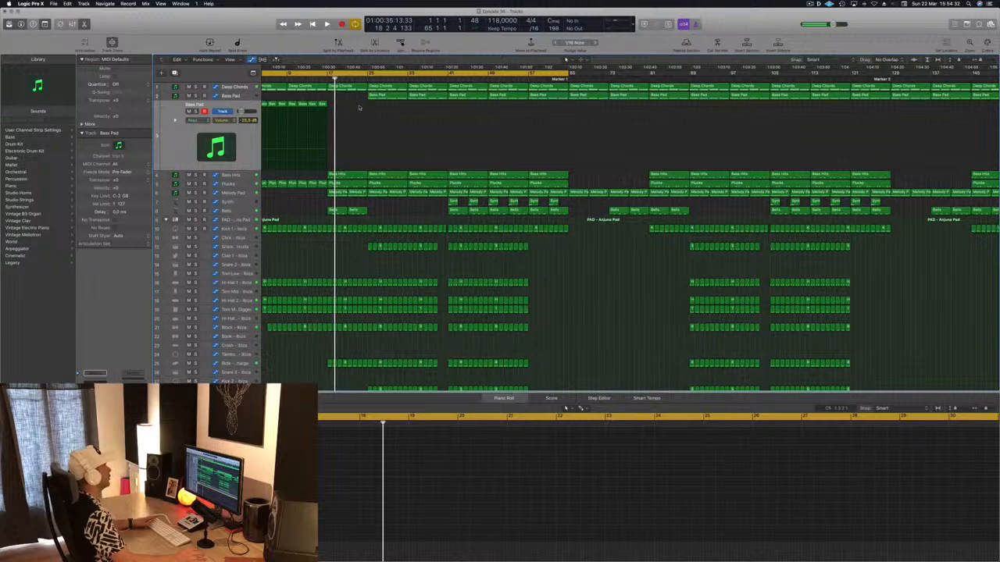
Delete the Deep Chords, Bass Pad, Bass Hits, Plucks, Melody Pad and Bells regions in bars 17 to 32 and return to the start
left_click(384, 88)
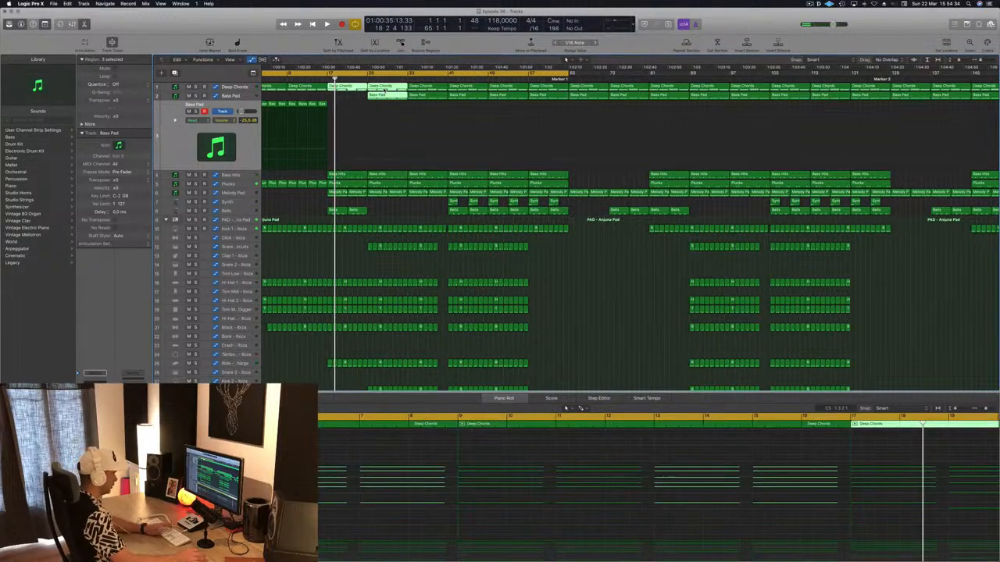
key("Delete")
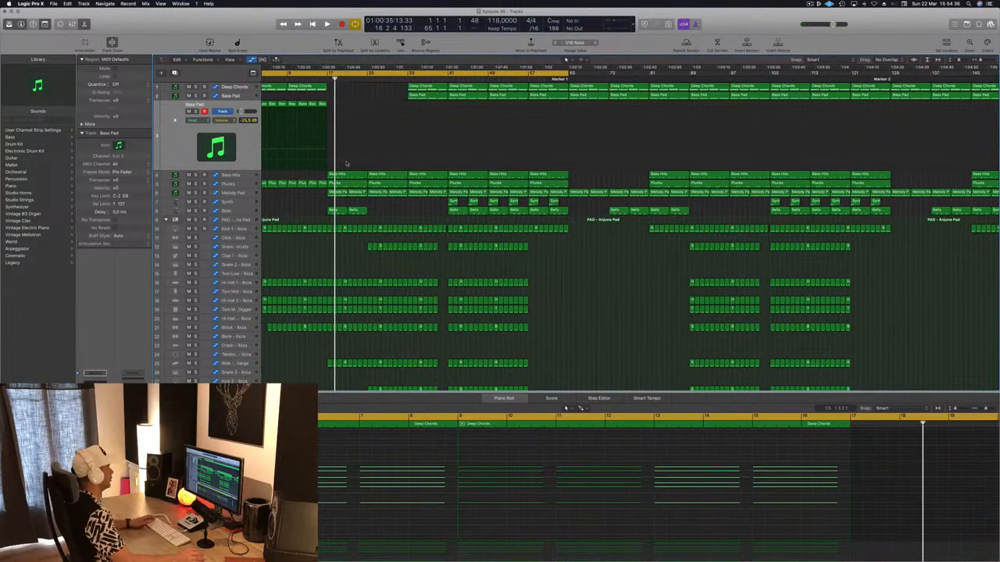
left_click(340, 175)
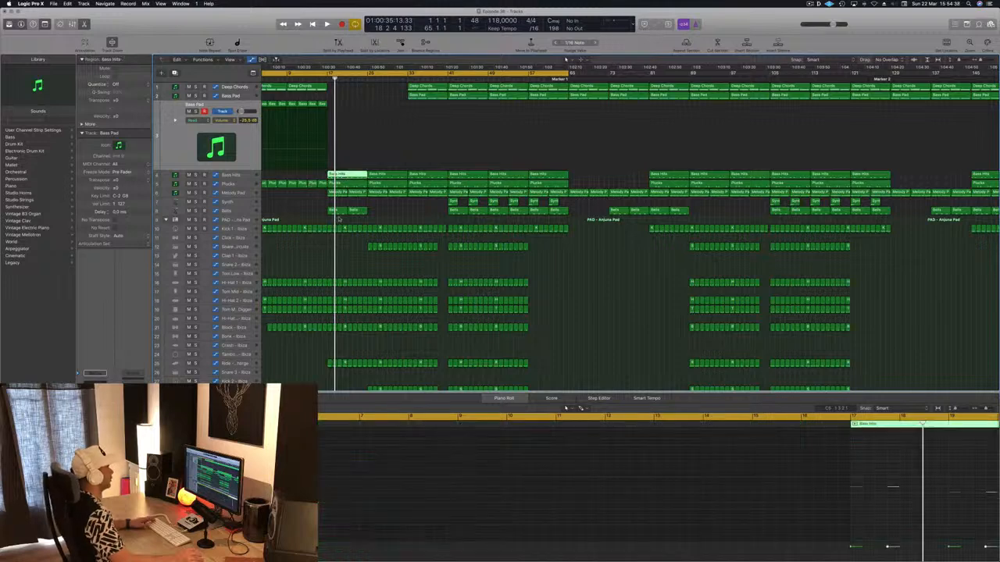
left_click(344, 211)
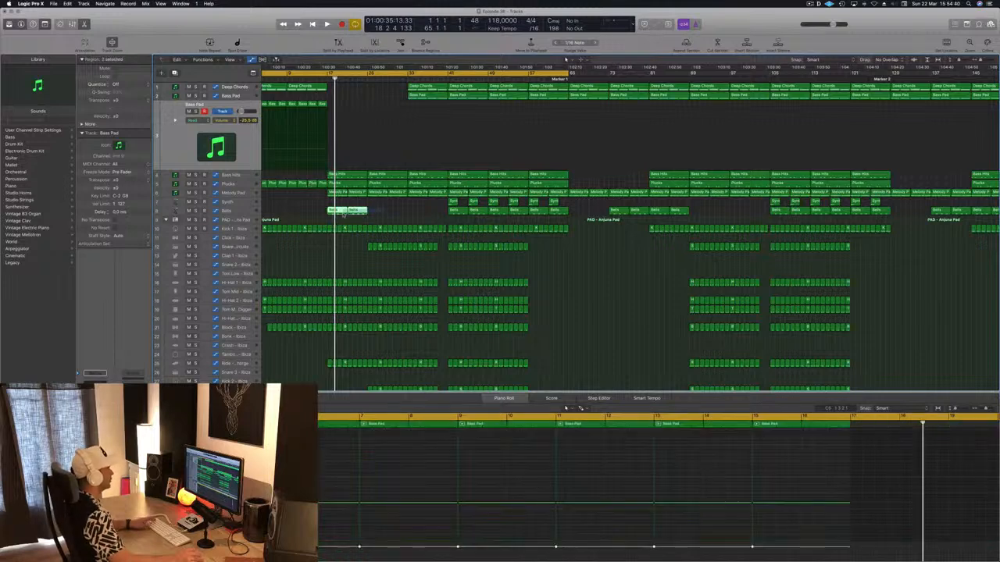
key("Delete")
left_click_drag(381, 194, 395, 178)
key("Delete")
key("Return")
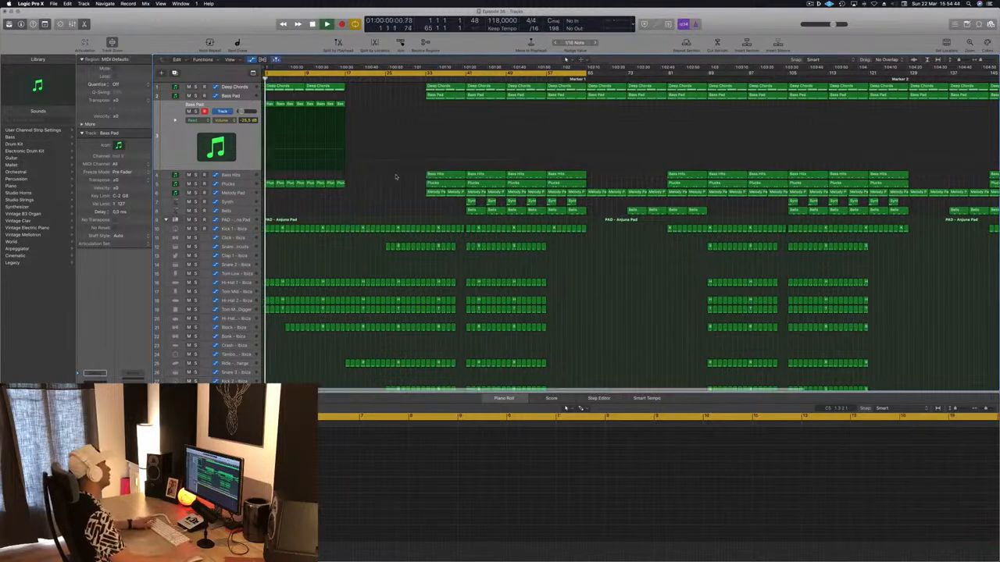
Copy the intro's Deep Chords, duplicated Bass Pad and Plucks regions to bars 17 to 32 and play from bar 16
left_click_drag(358, 91, 273, 188)
left_click_drag(272, 91, 351, 92)
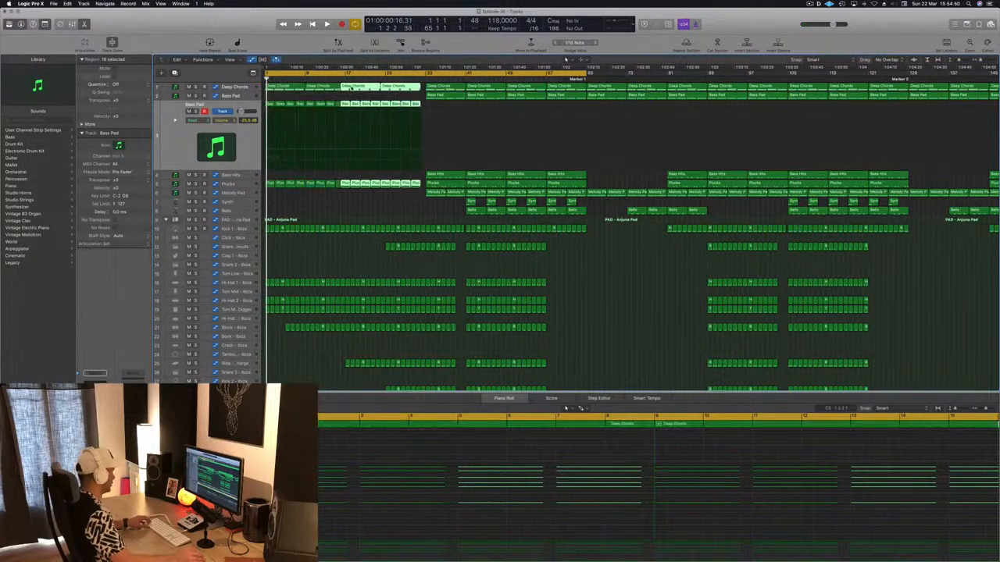
key("super+z")
left_click_drag(279, 87, 351, 88)
key("space")
left_click(340, 86)
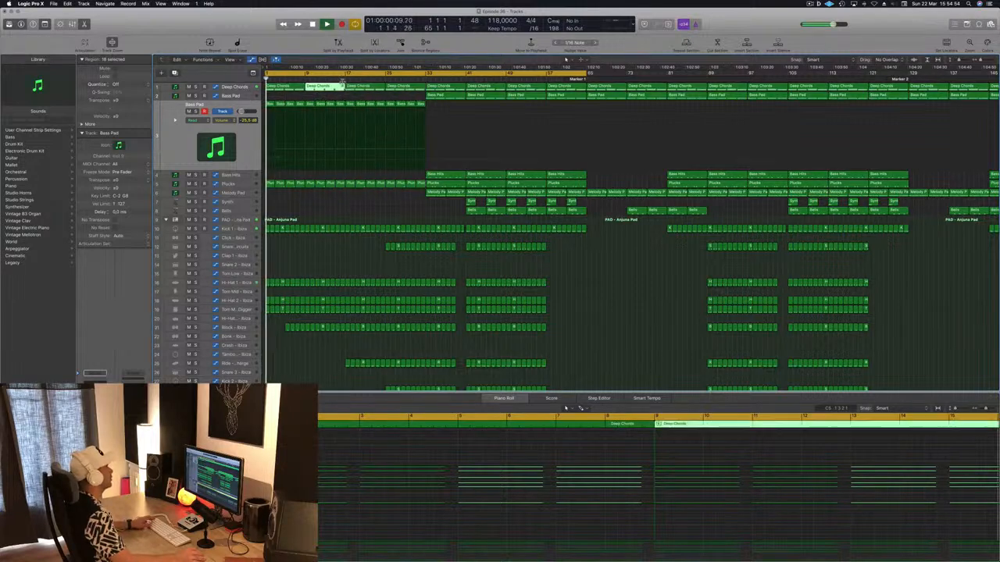
left_click(340, 77)
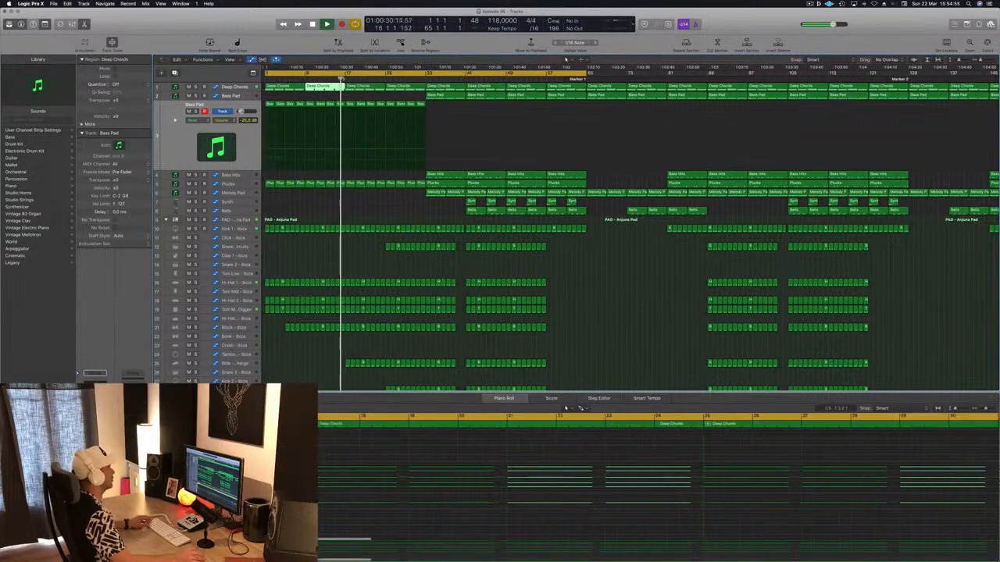
Copy the Melody Pad region at bar 33 to bar 17 and select the Melody Pad track
left_click(435, 192)
left_click(449, 174)
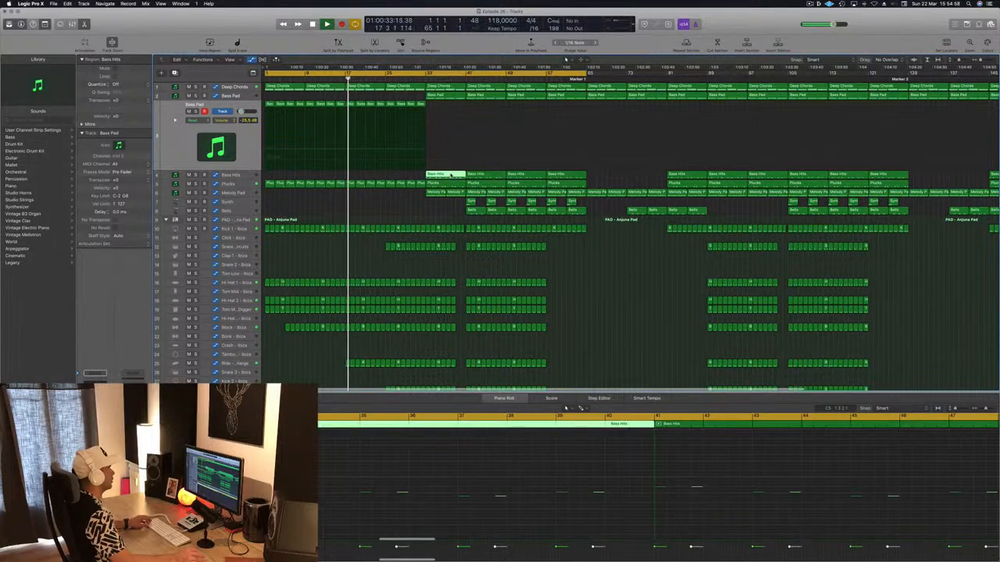
left_click(439, 193)
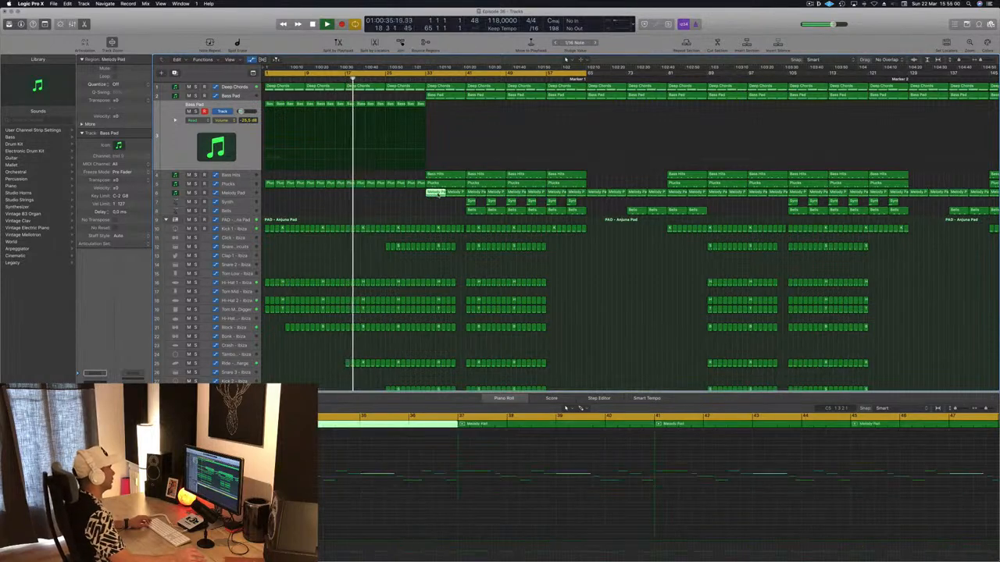
left_click_drag(432, 198, 360, 197)
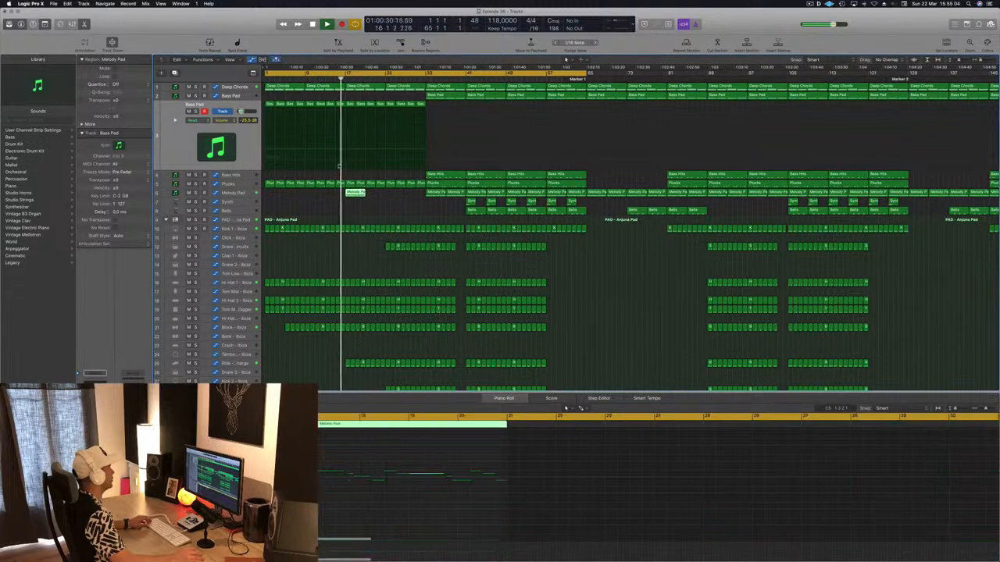
left_click(233, 192)
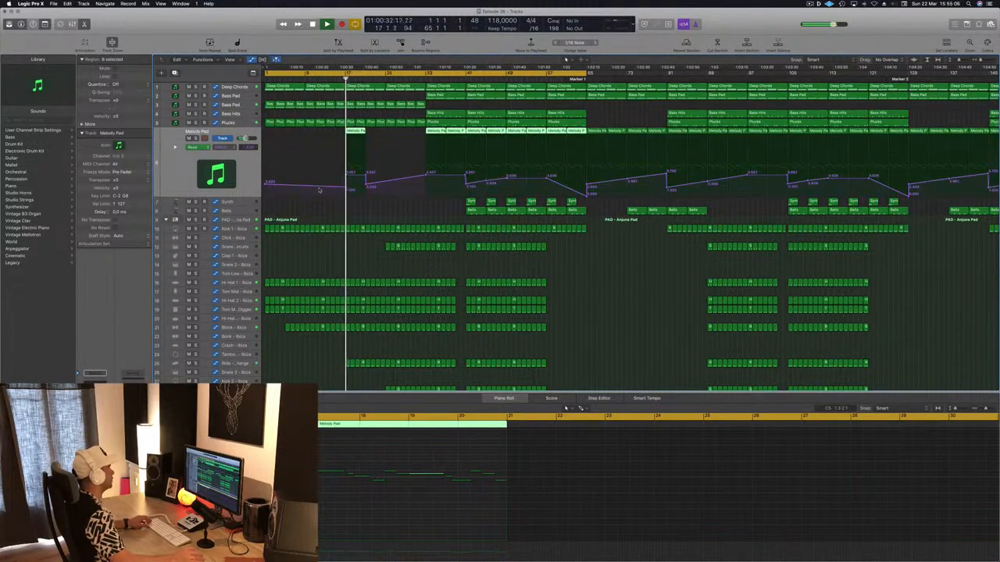
Delete the Melody Pad region at bar 17 and play from bar 15
left_click(345, 186)
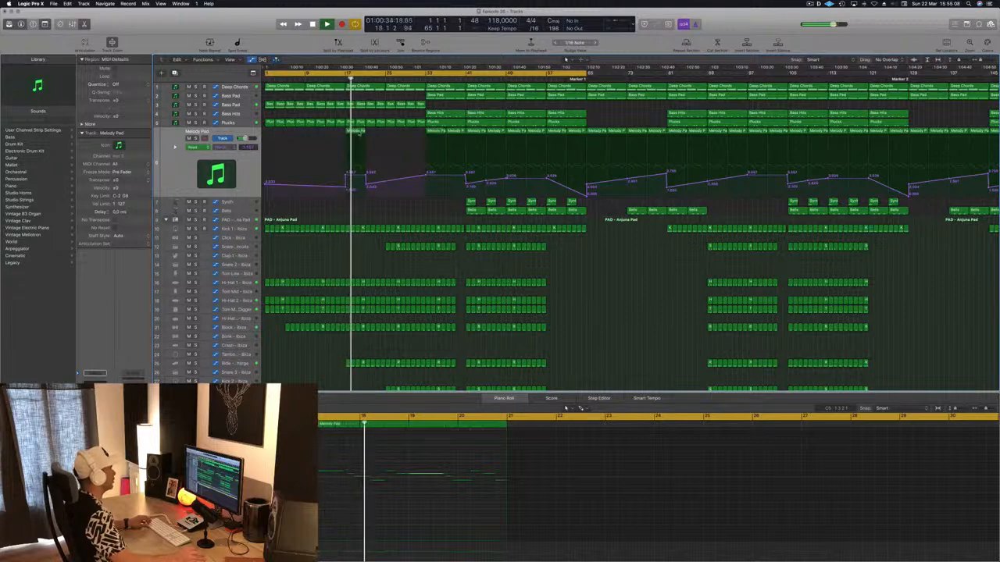
left_click(355, 132)
key("Delete")
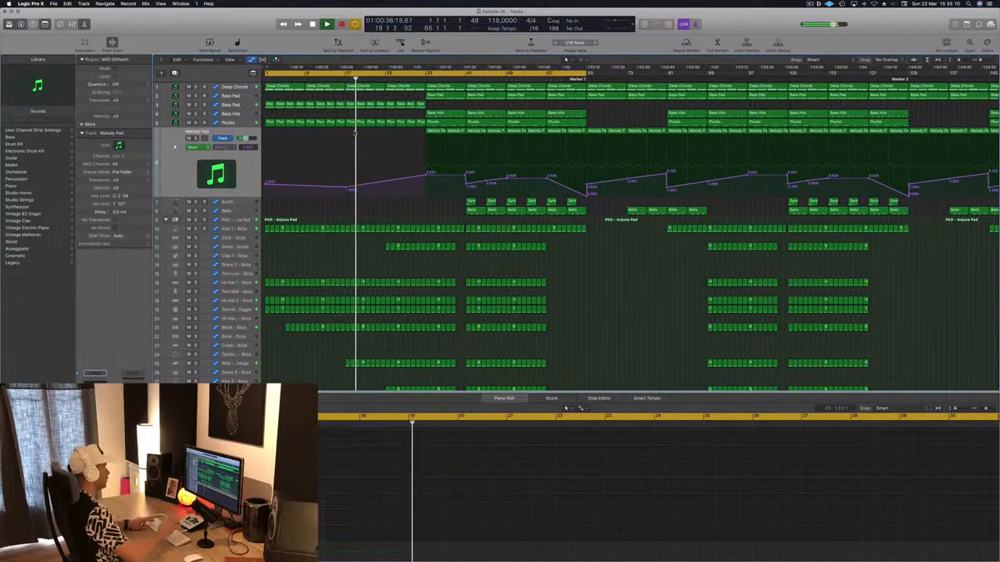
left_click(336, 79)
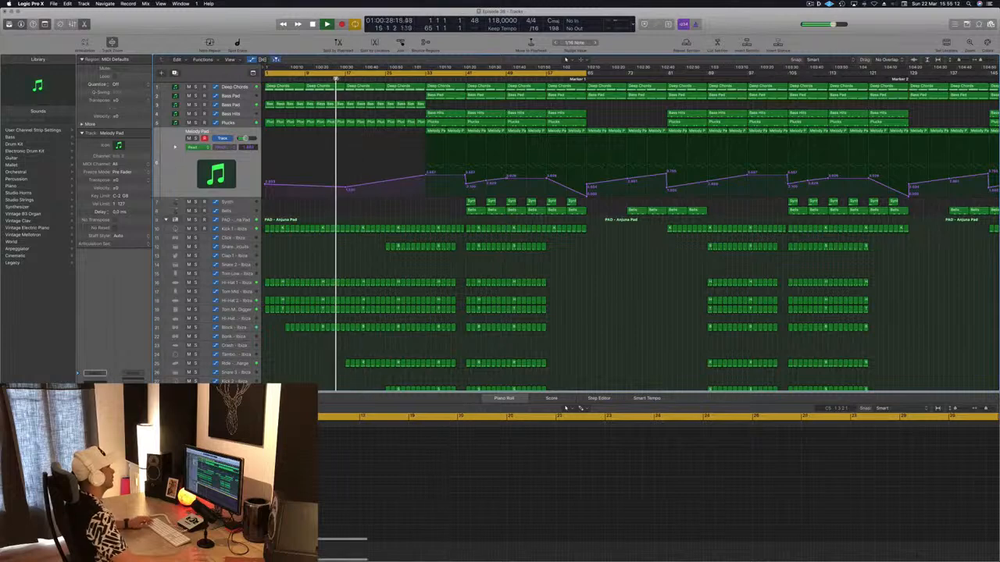
Copy the duplicated Bass Pad track's regions in bars 1 to 32 onto the original Bass Pad track directly above
left_click(453, 115)
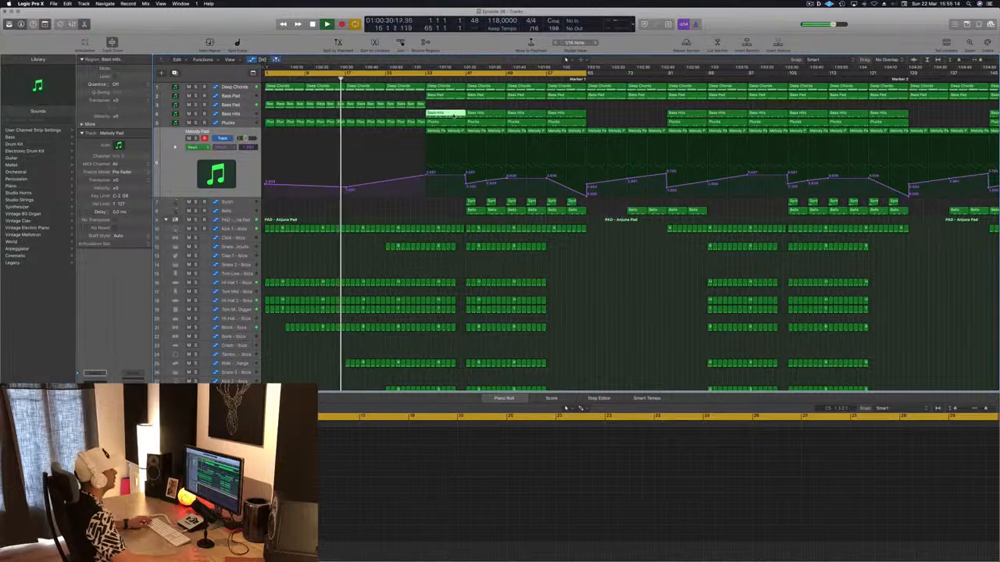
left_click(451, 96)
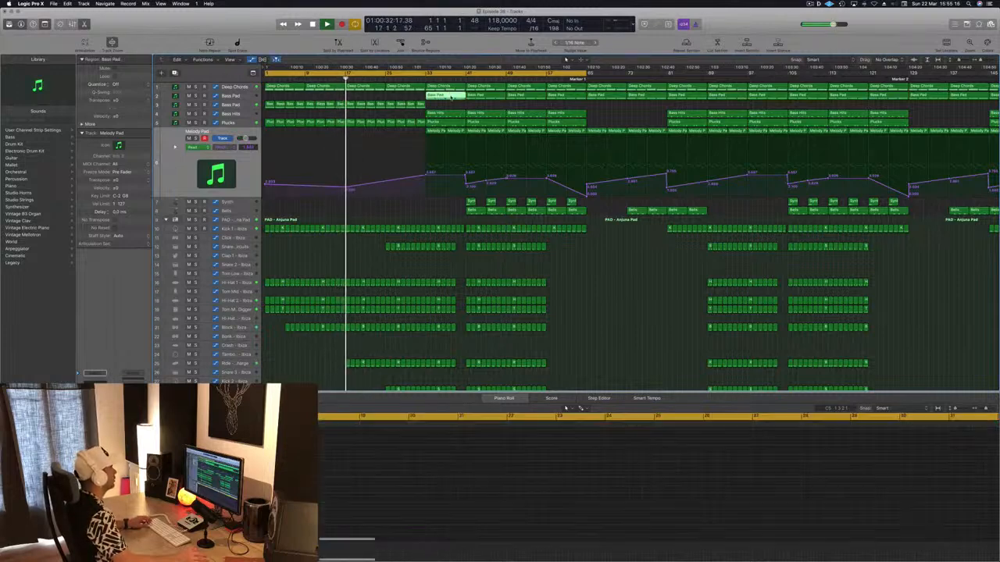
key("super+Left")
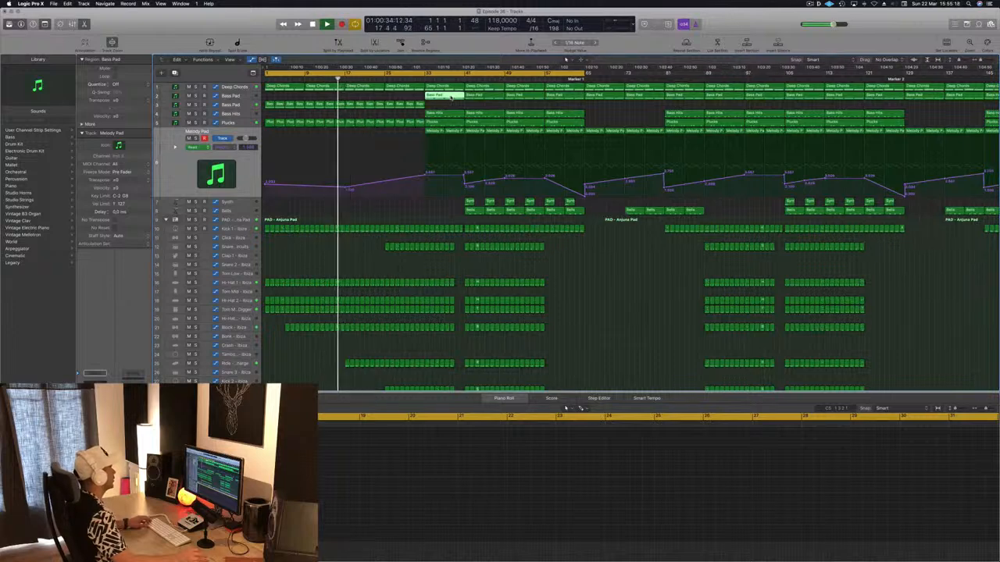
key("Return")
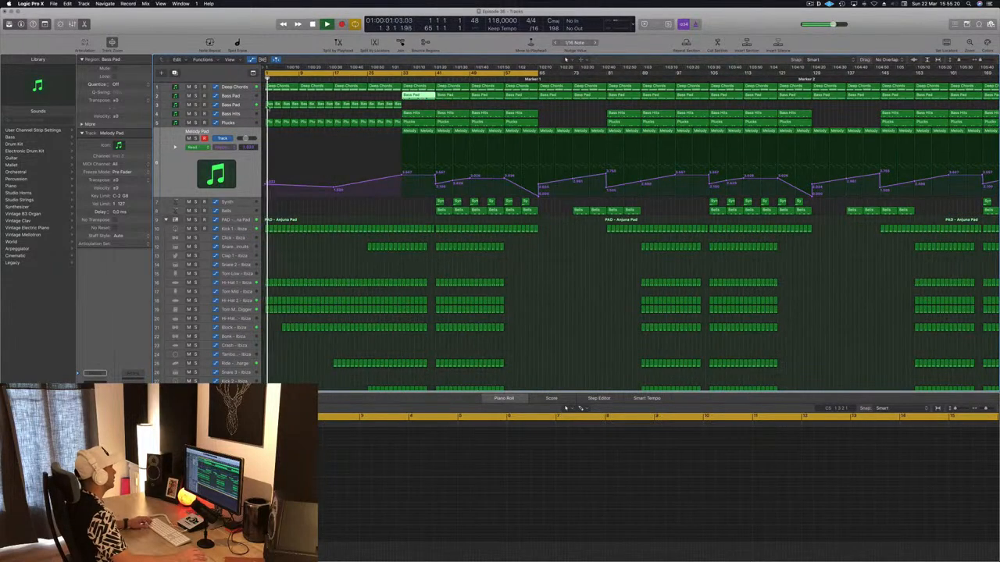
left_click_drag(269, 96, 399, 114)
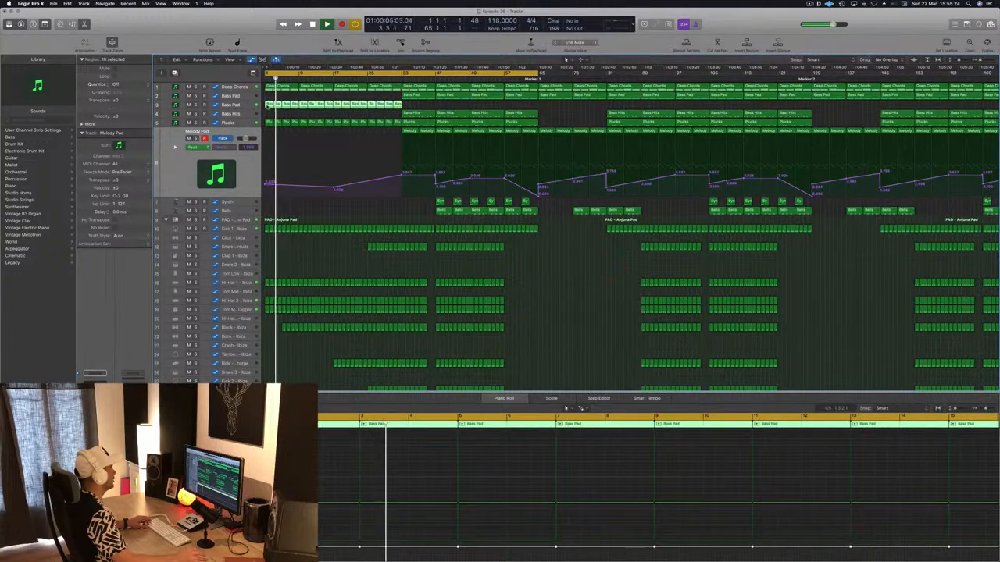
left_click_drag(267, 104, 268, 97)
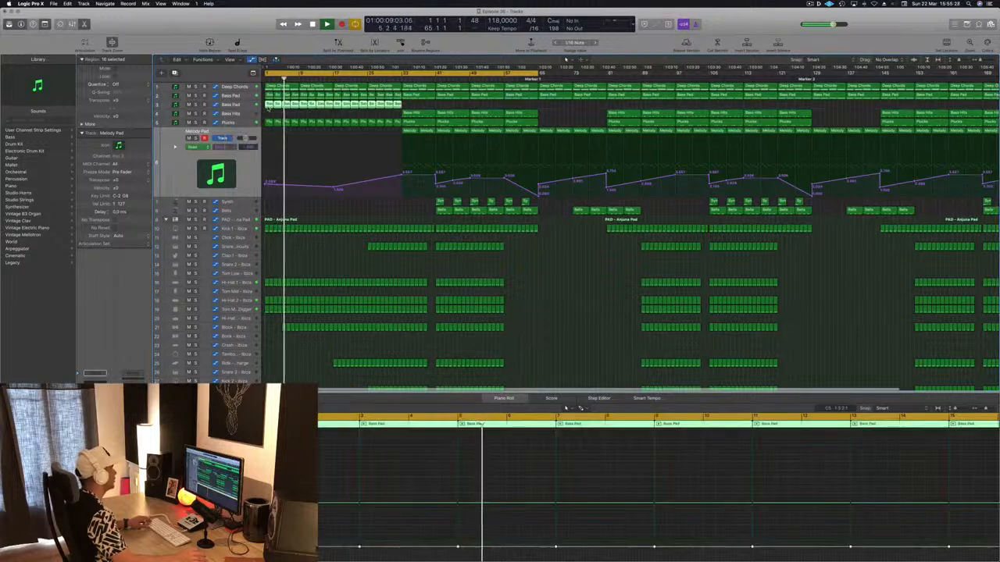
scroll(302, 116, "left", 3)
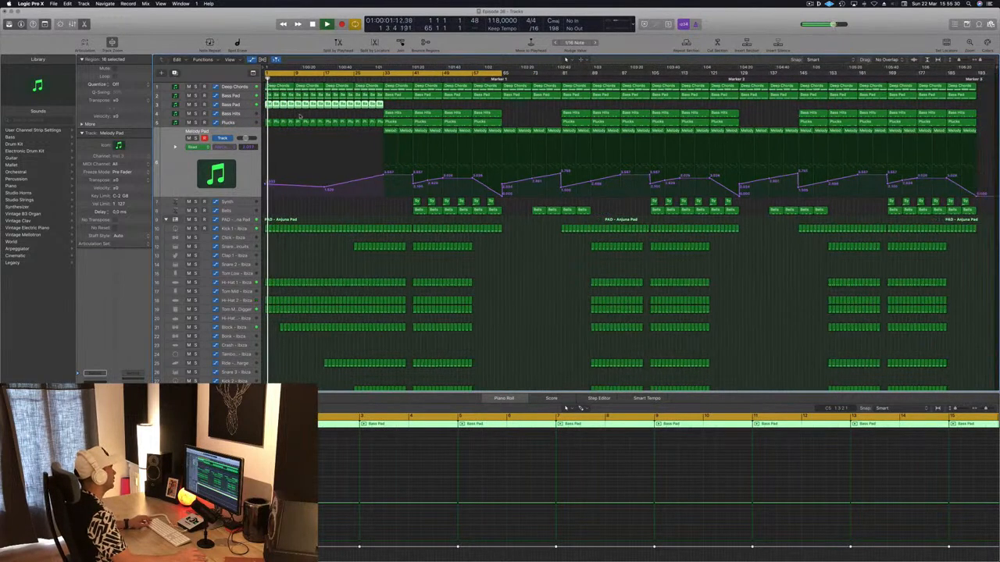
left_click(303, 116)
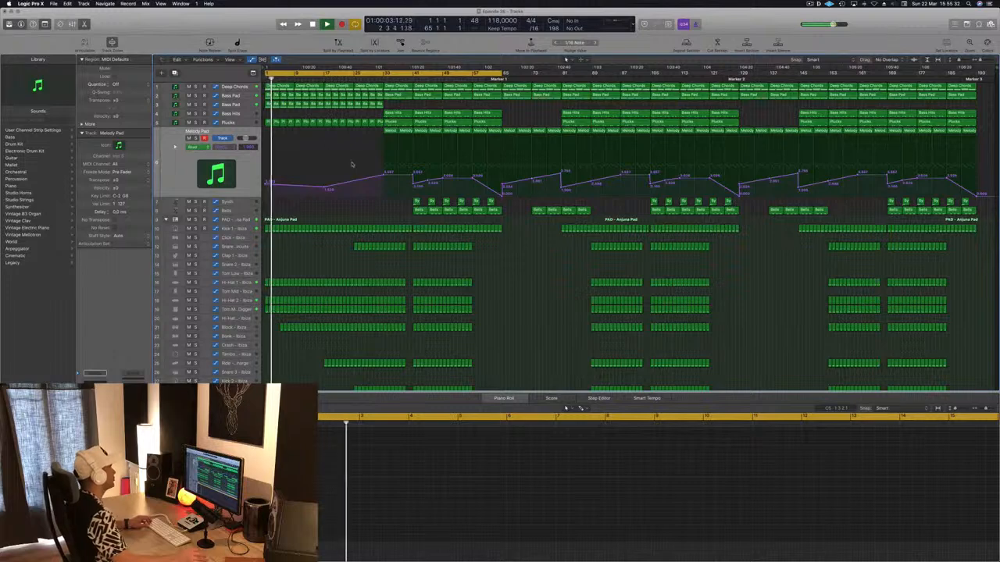
Play from bar 17 and raise the Deep Chords cutoff automation point at the end of bar 32 to about 2.716
left_click(354, 79)
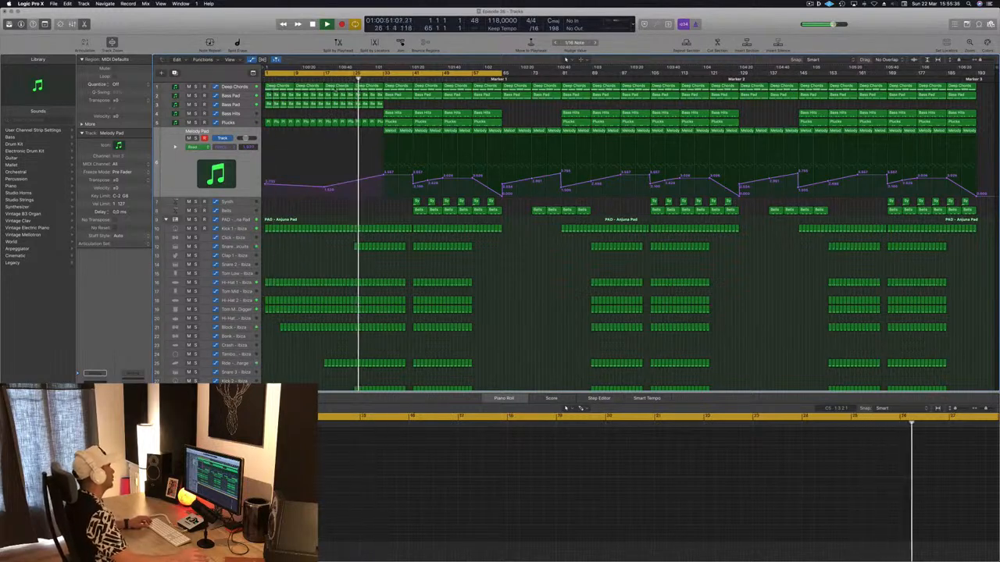
left_click(325, 78)
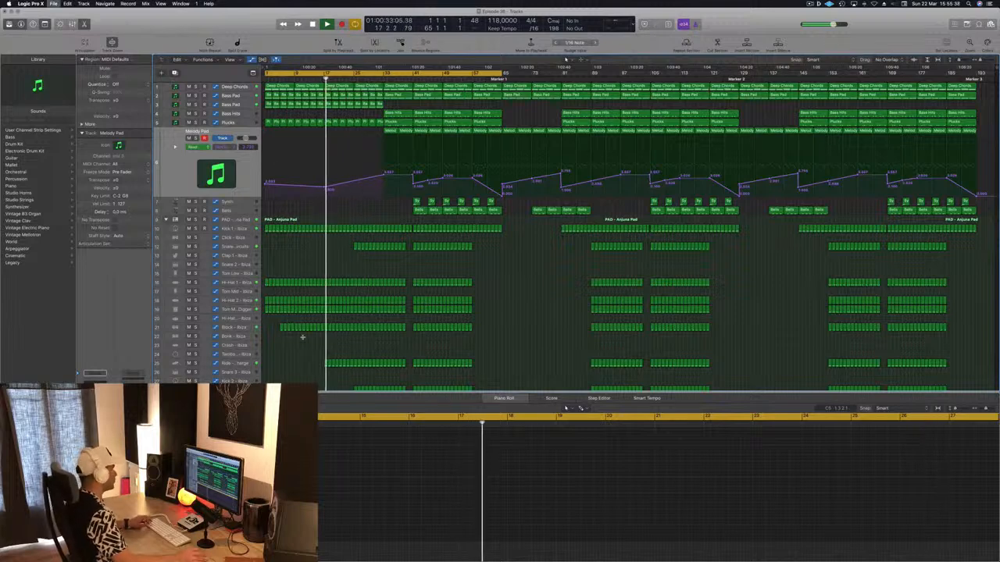
key("super+Right")
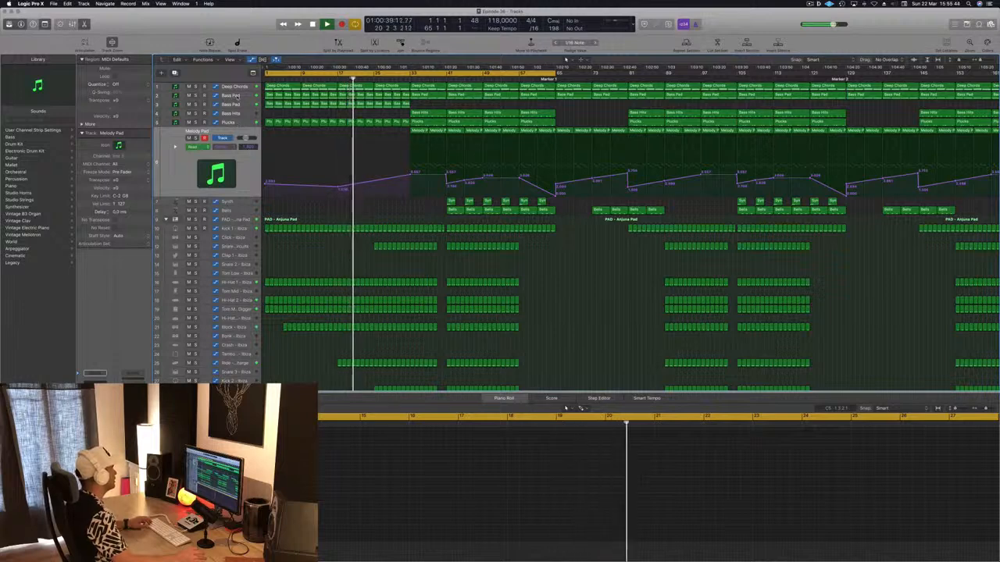
left_click(231, 95)
left_click(238, 86)
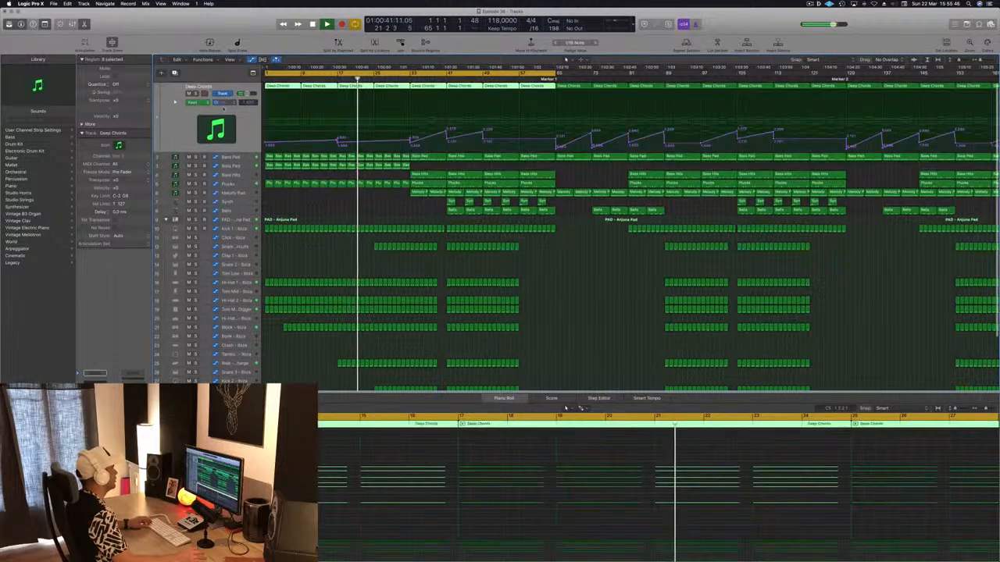
left_click(411, 140)
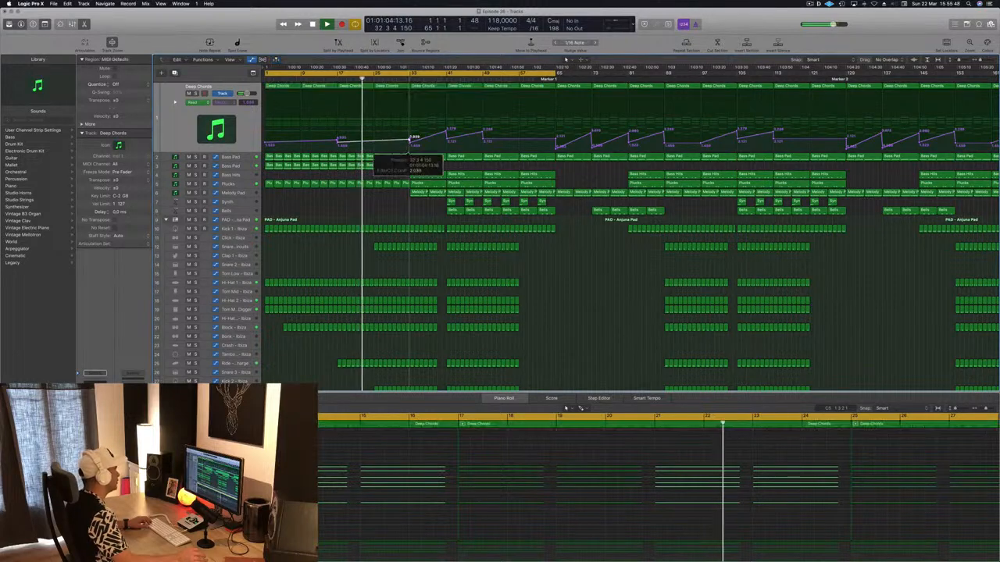
left_click_drag(410, 140, 411, 135)
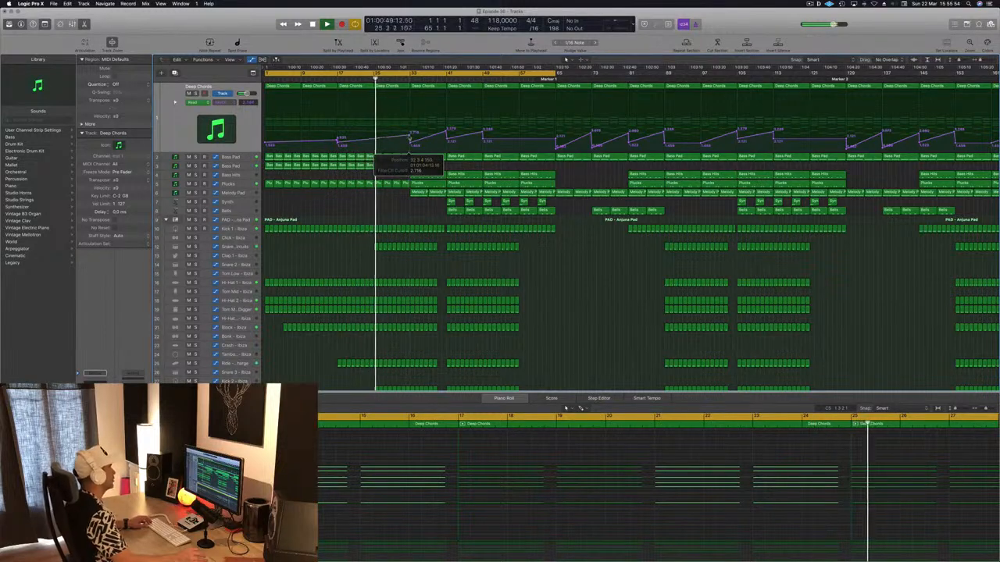
Listen to the end of the intro and review the drum and synth tracks around bars 24 to 32
key("super+Left")
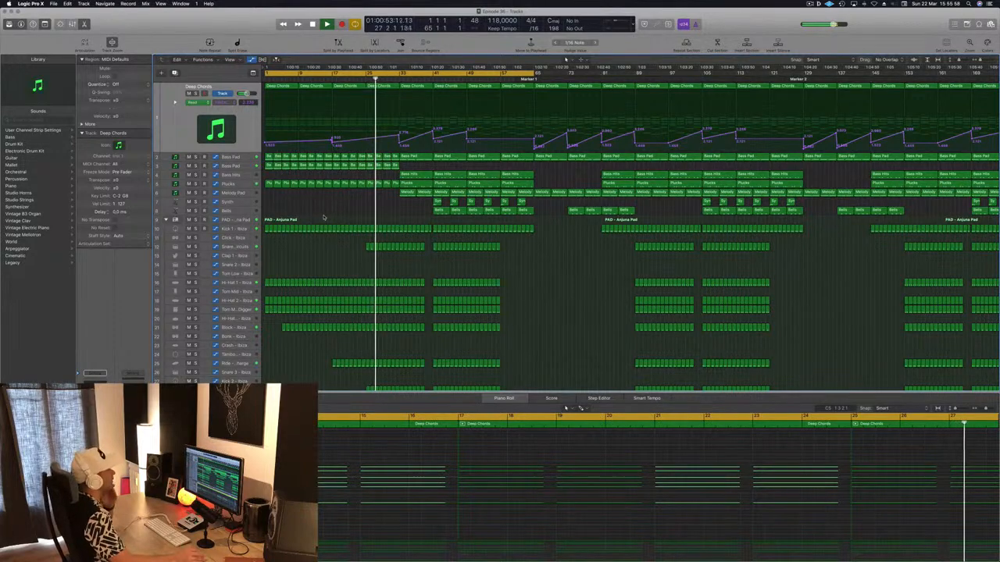
key("super+Up")
scroll(346, 232, "down", 1)
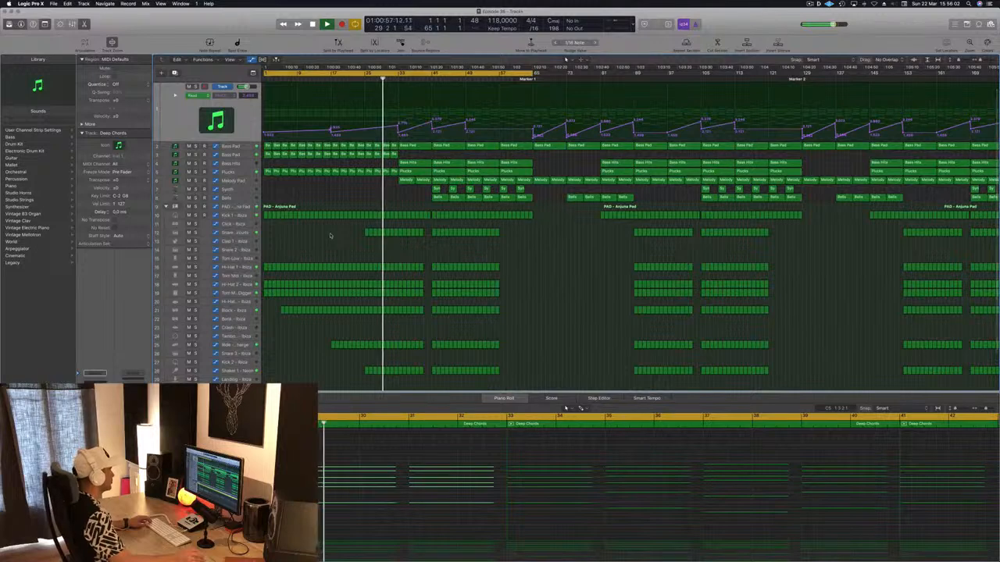
key("super+Up")
key("super+Up")
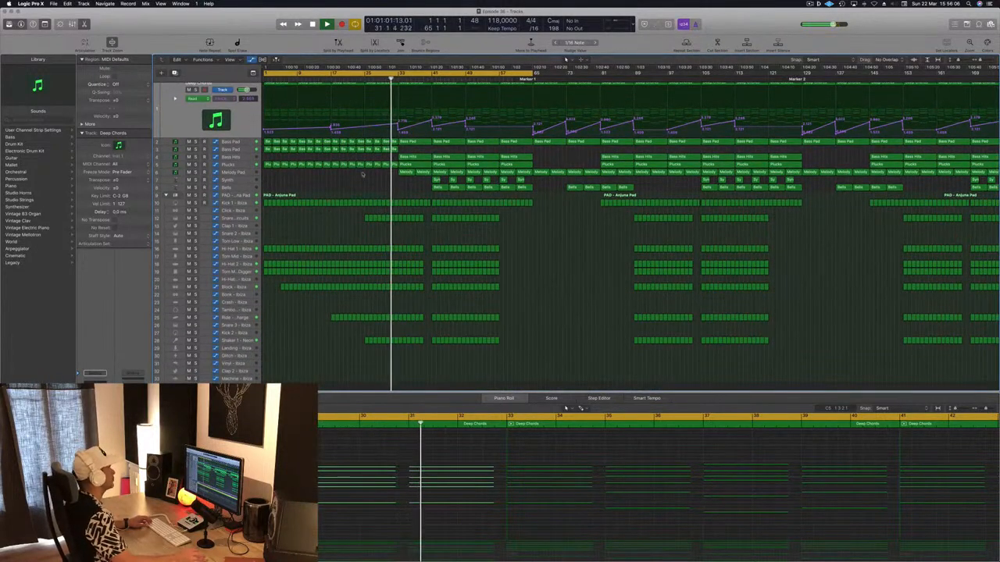
left_click(362, 184)
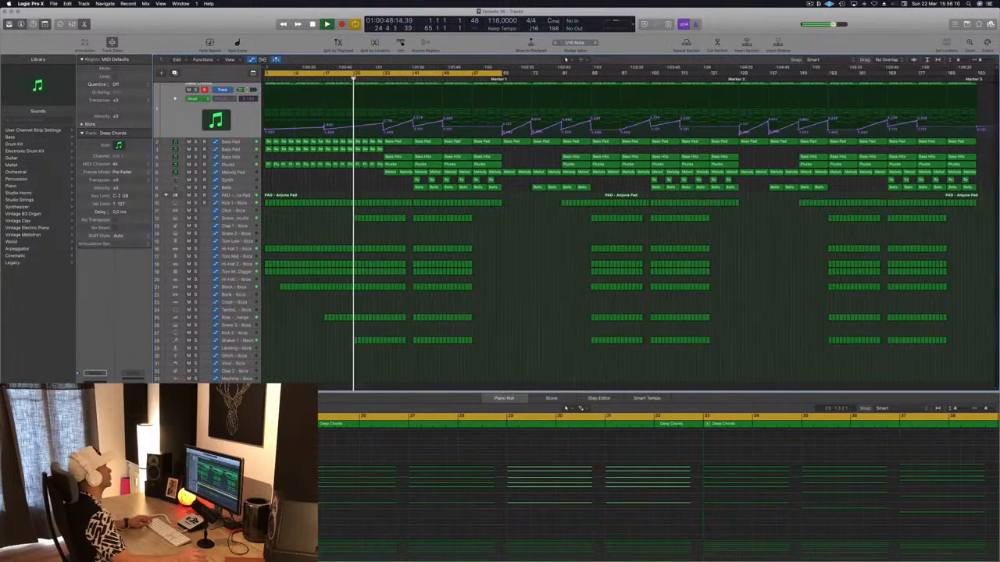
Delete the Deep Chords, Bass Pad, Bass Hits, Plucks and Melody Pad regions in bars 33 to 40
key("super+Left")
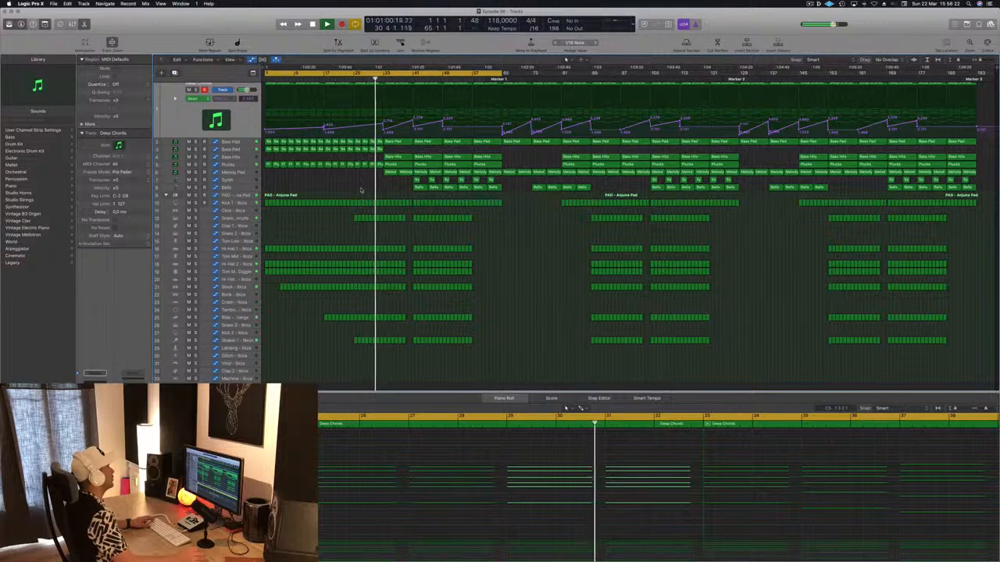
left_click_drag(403, 183, 390, 98)
key("Delete")
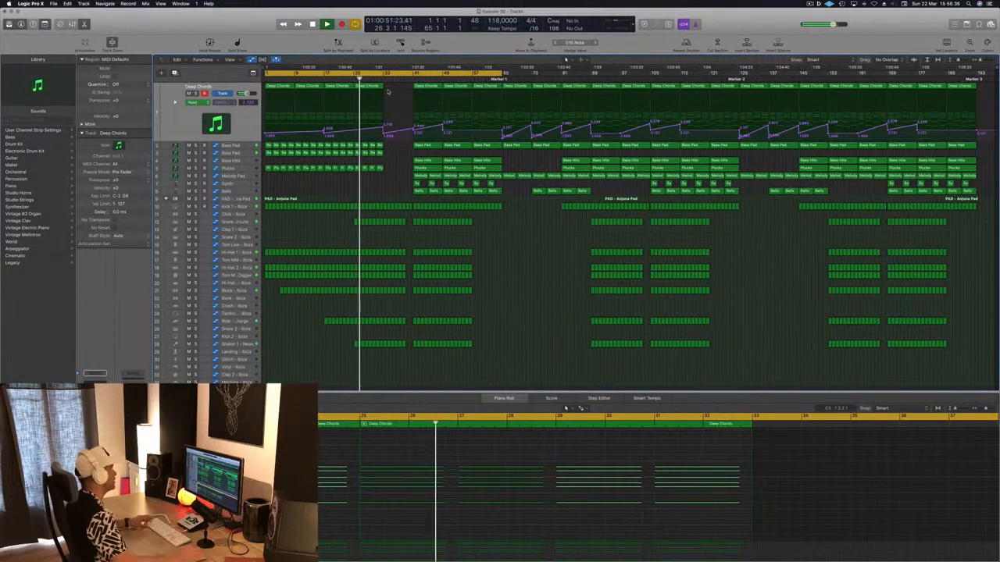
Fill the gap in bars 39 and 40 by copying the preceding two bars of snare, hi-hat, tom, block, ride and shaker regions
key("super+Right")
key("super+Right")
key("super+Right")
scroll(506, 234, "right", 1)
left_click_drag(534, 219, 514, 363)
left_click_drag(518, 231, 534, 231)
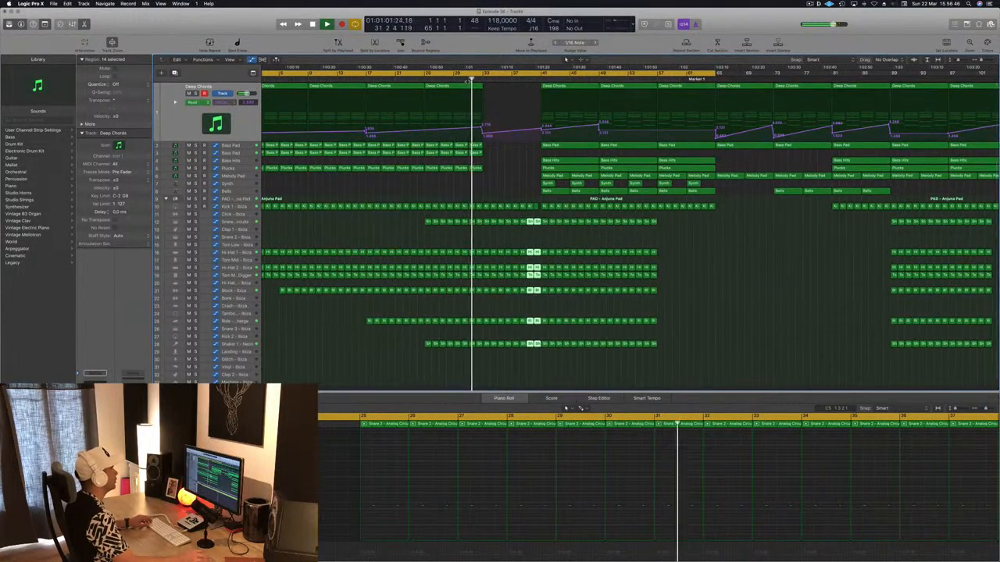
key("super+Left")
key("super+Left")
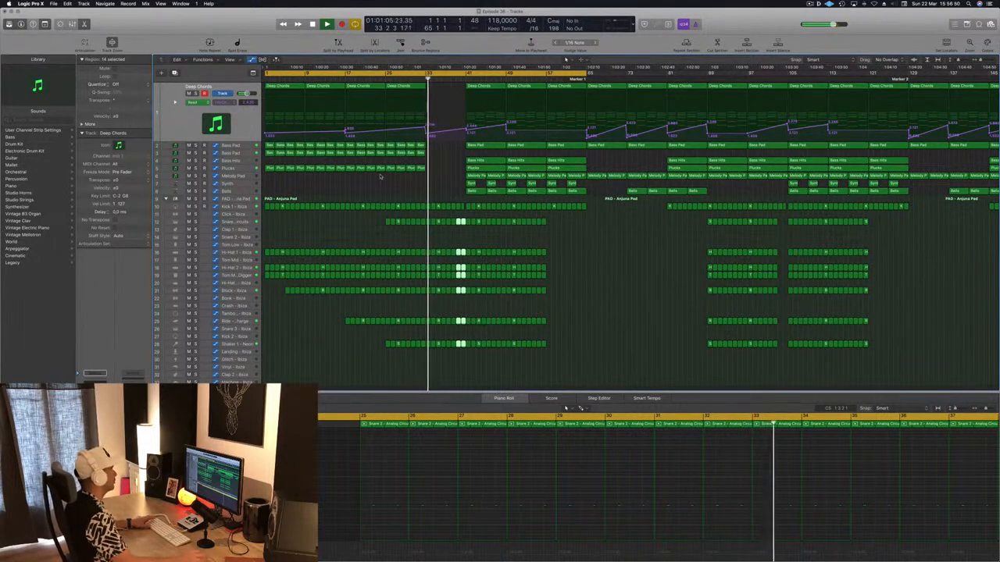
left_click(447, 143)
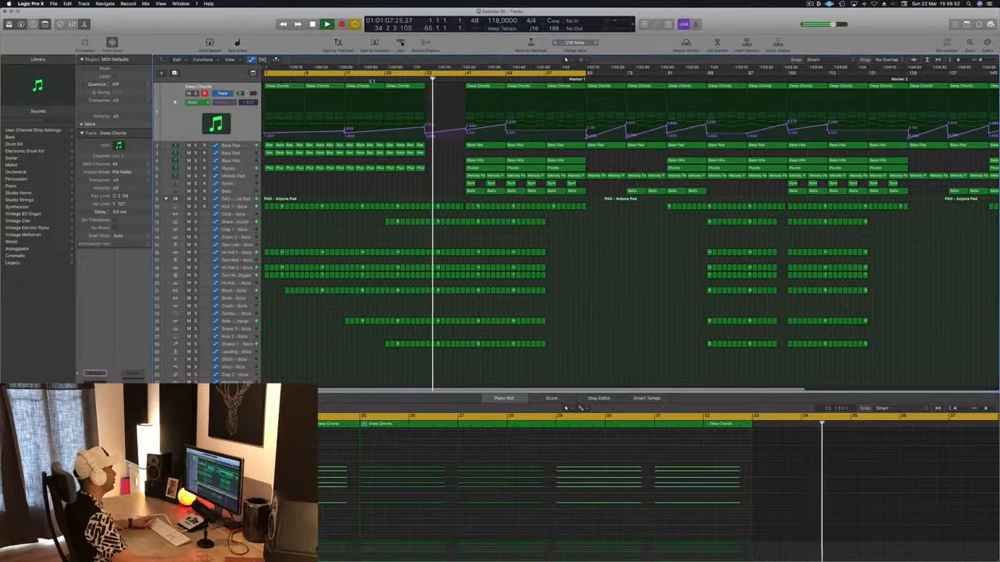
Copy the Bass Hits region at bar 41 to bar 33 and play with the cycle range set from bar 33 to 41
key("space")
left_click(482, 160)
left_click_drag(495, 162, 455, 165)
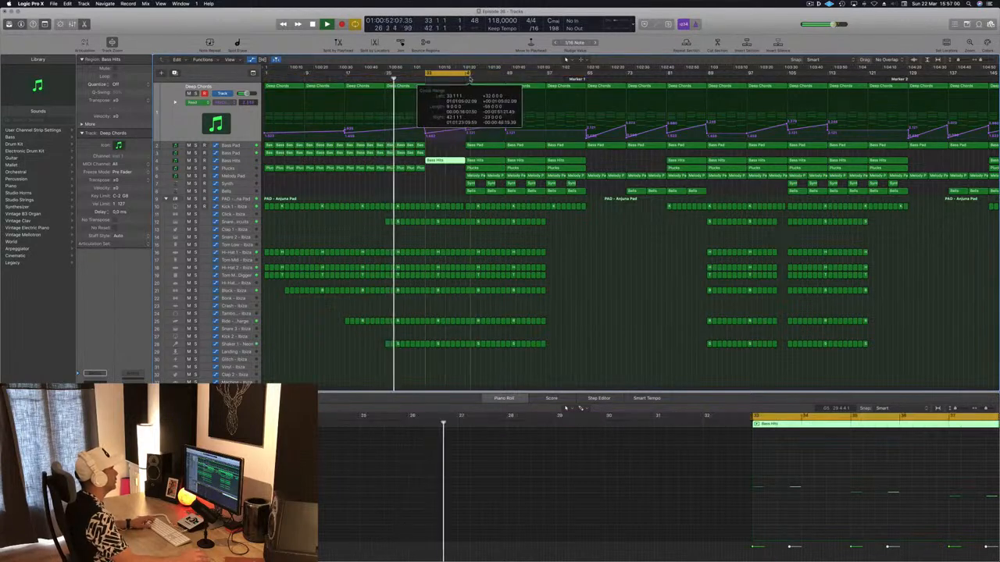
key("space")
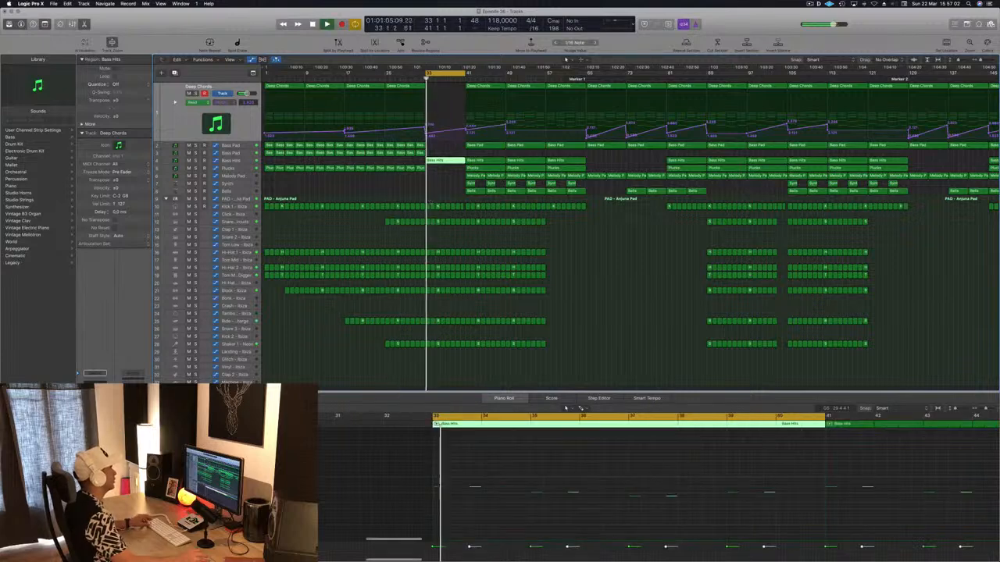
key("super+Left")
key("super+Left")
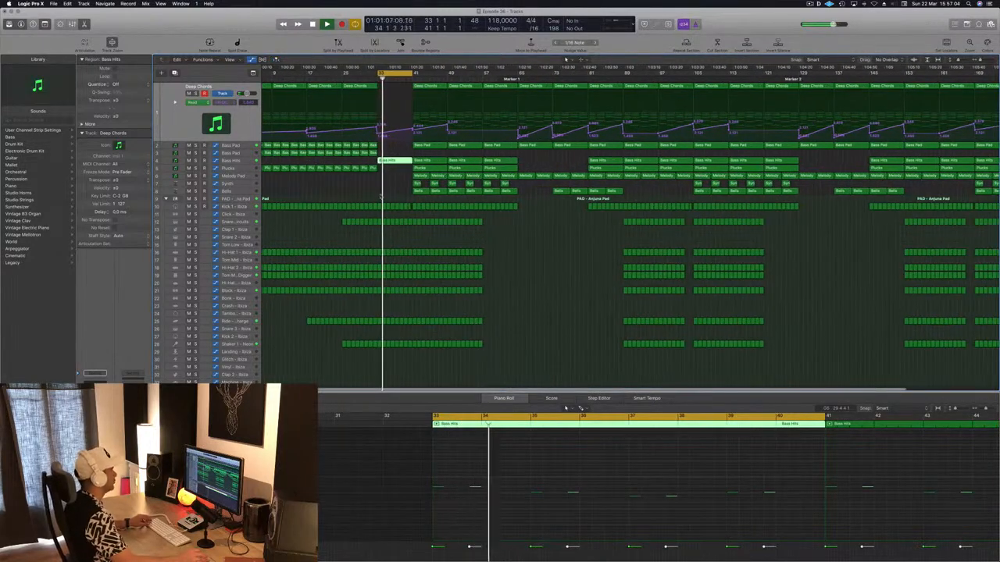
key("super+Right")
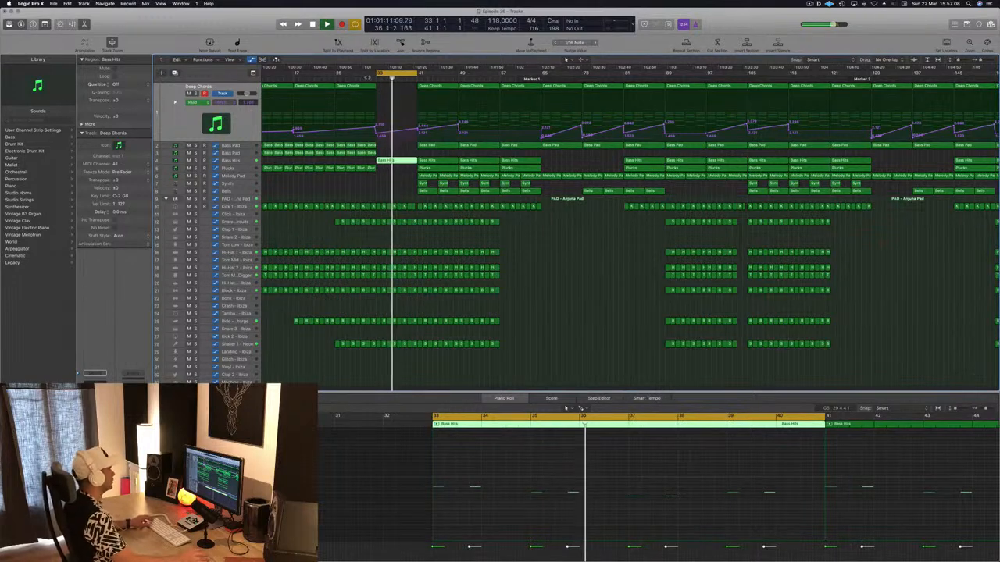
Copy the Deep Chords region at bar 41 to bar 33 and lower its cutoff automation point at bar 33
left_click(328, 79)
left_click(387, 176)
left_click(401, 160)
left_click_drag(442, 87, 401, 92)
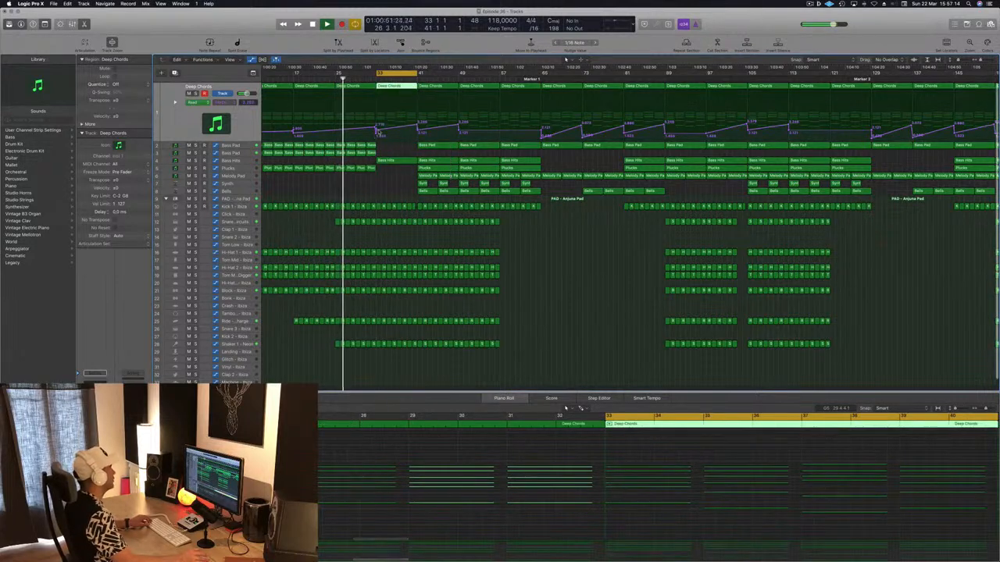
left_click_drag(377, 132, 377, 139)
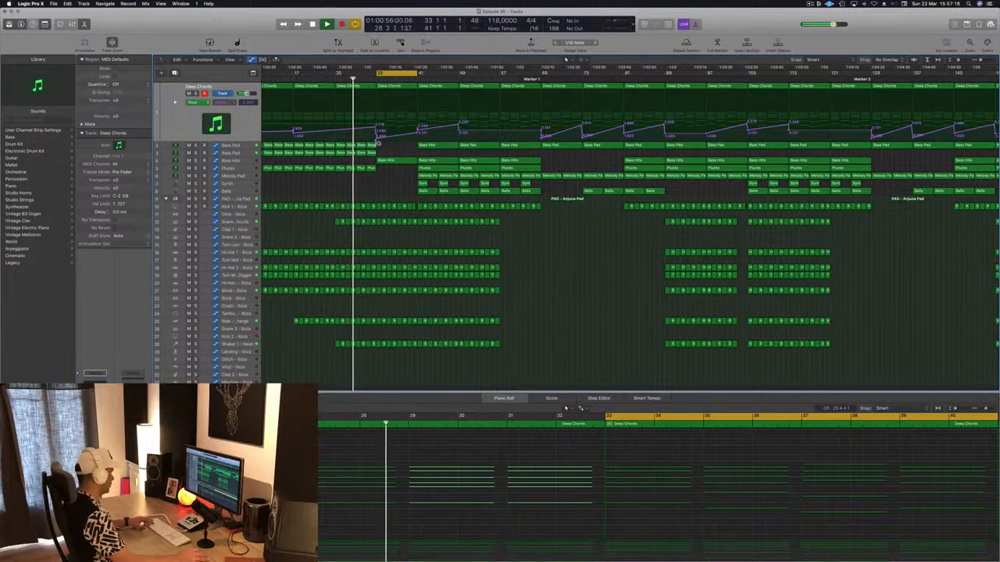
Listen to the transition from the intro into bar 33 with the Deep Chords and Bass Hits
key("super+Right")
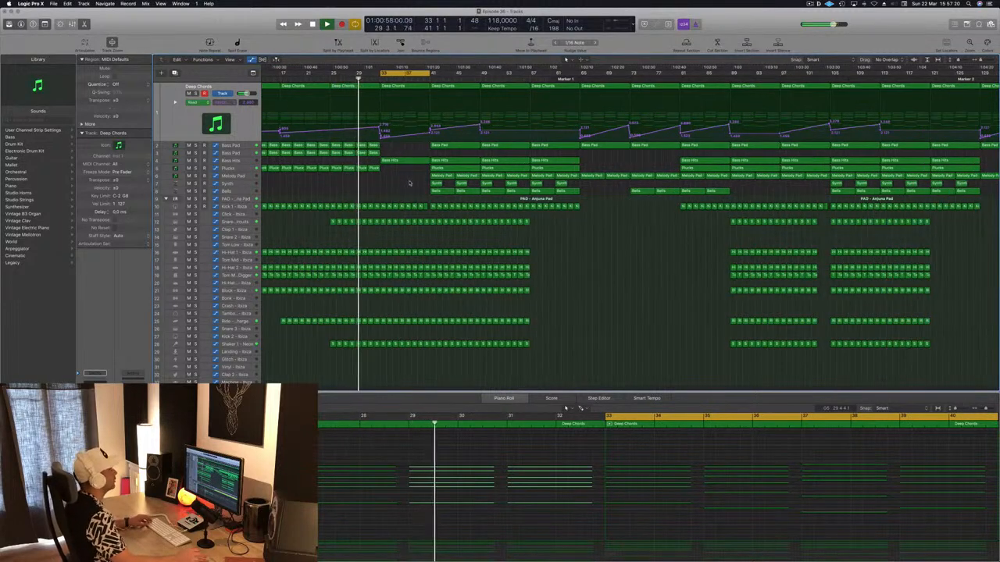
key("super+Right")
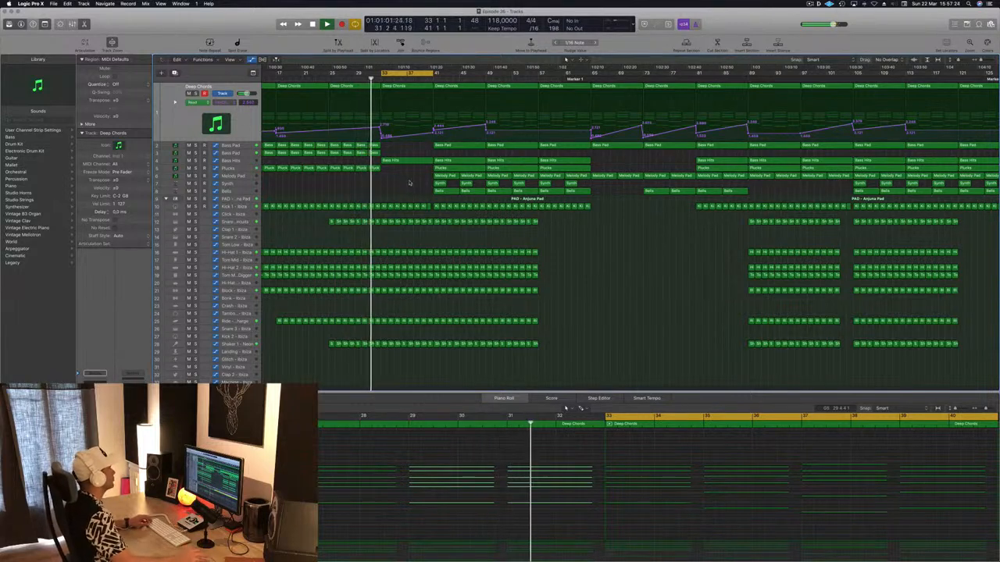
key("super+Right")
key("super+Left")
key("super+Left")
key("super+Right")
key("super+Right")
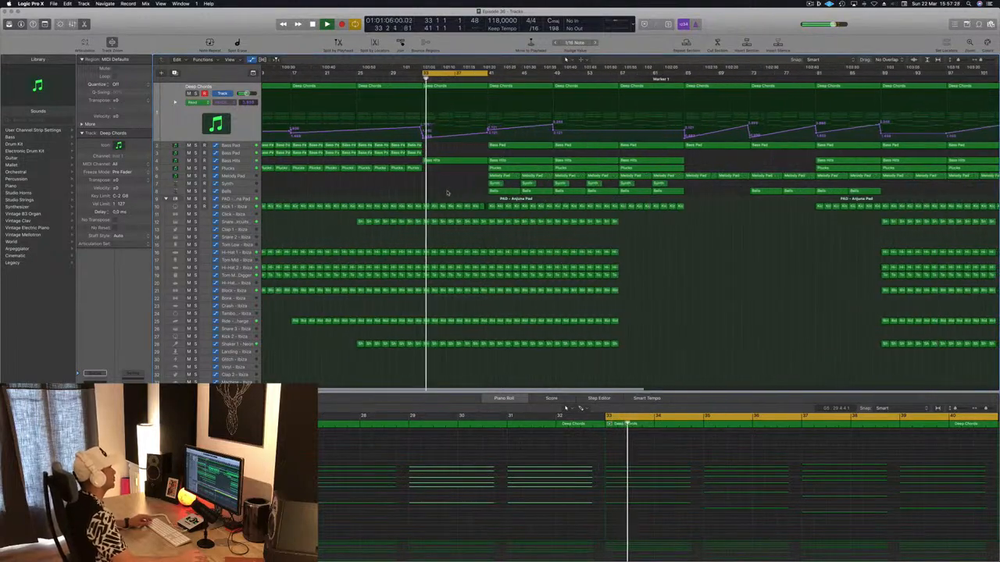
Raise the Deep Chords cutoff automation point at bar 33 slightly and play the section from there
left_click(237, 160)
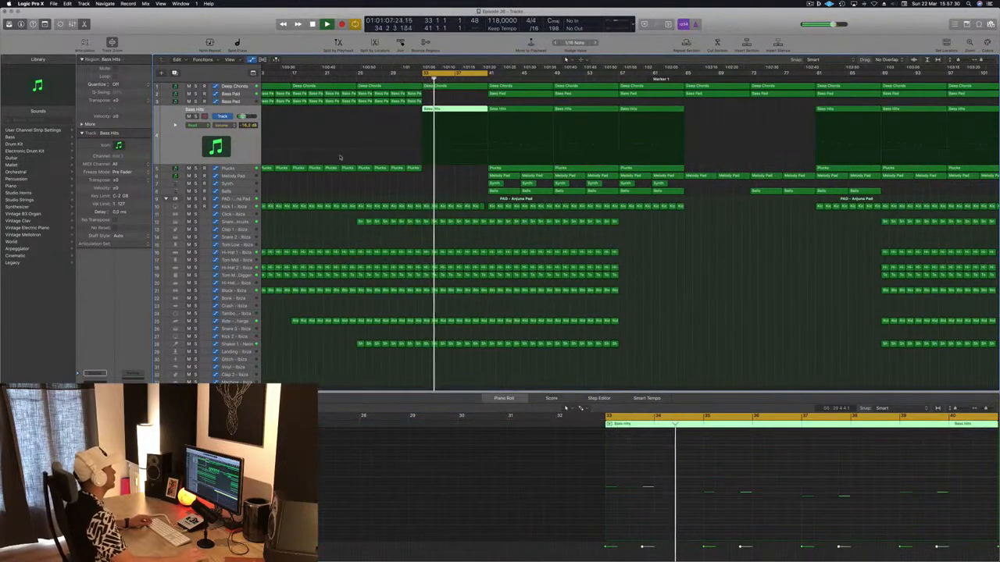
key("super+Left")
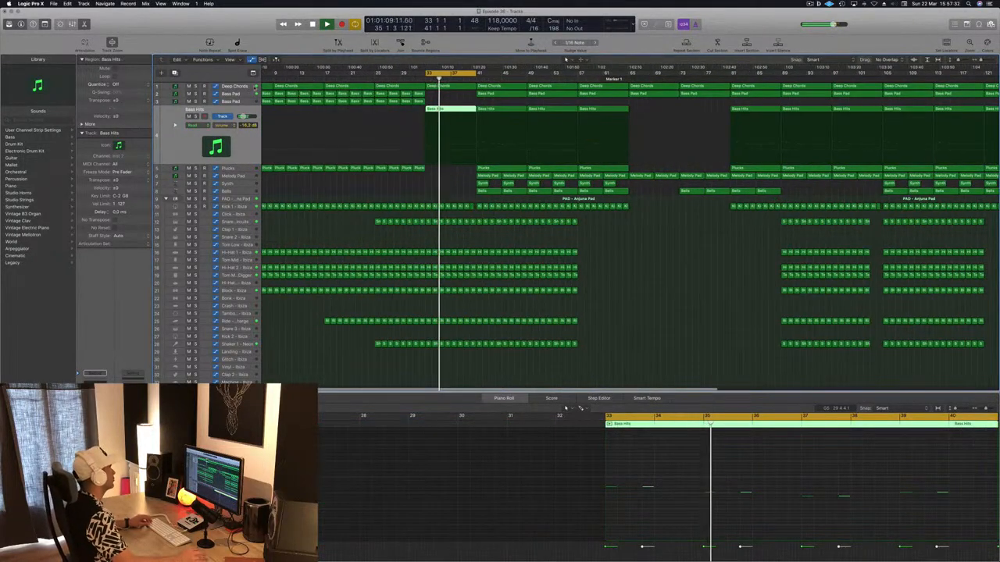
left_click(244, 86)
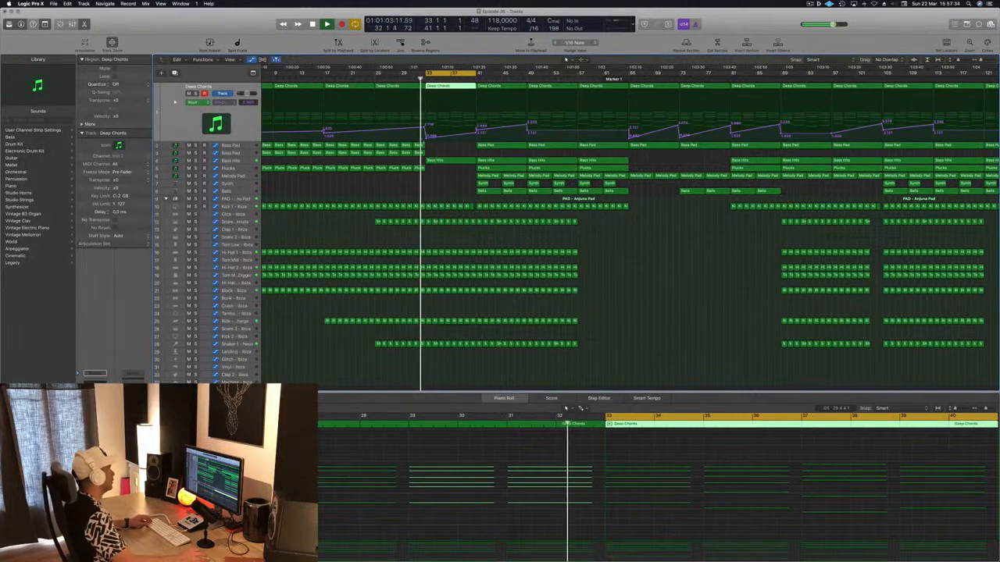
mouse_move(425, 140)
left_mouse_down()
mouse_move(476, 125)
mouse_move(426, 134)
left_mouse_up()
key("space")
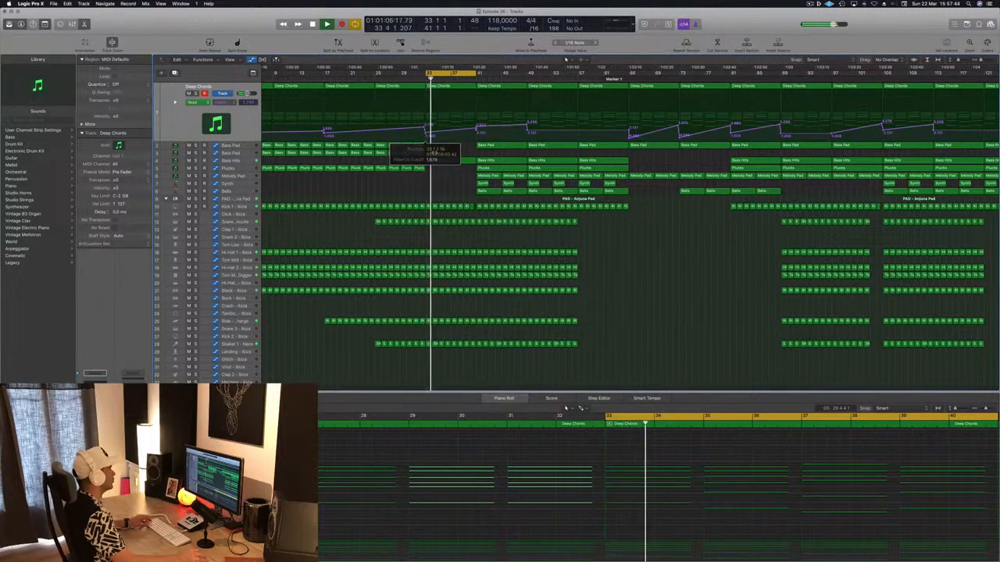
Extend the cycle range so it runs from bar 33 to bar 49
scroll(458, 186, "down", 5)
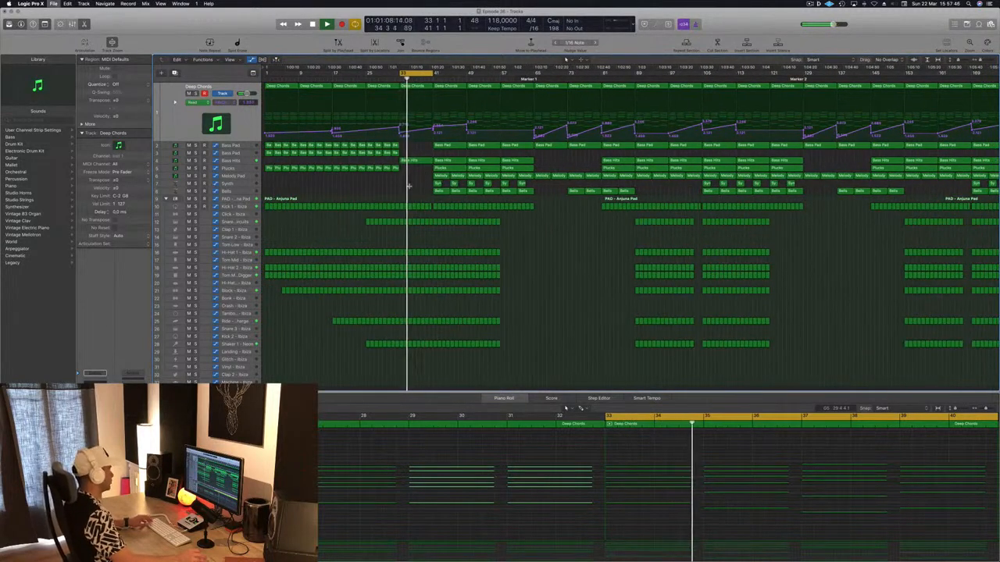
scroll(449, 155, "up", 2)
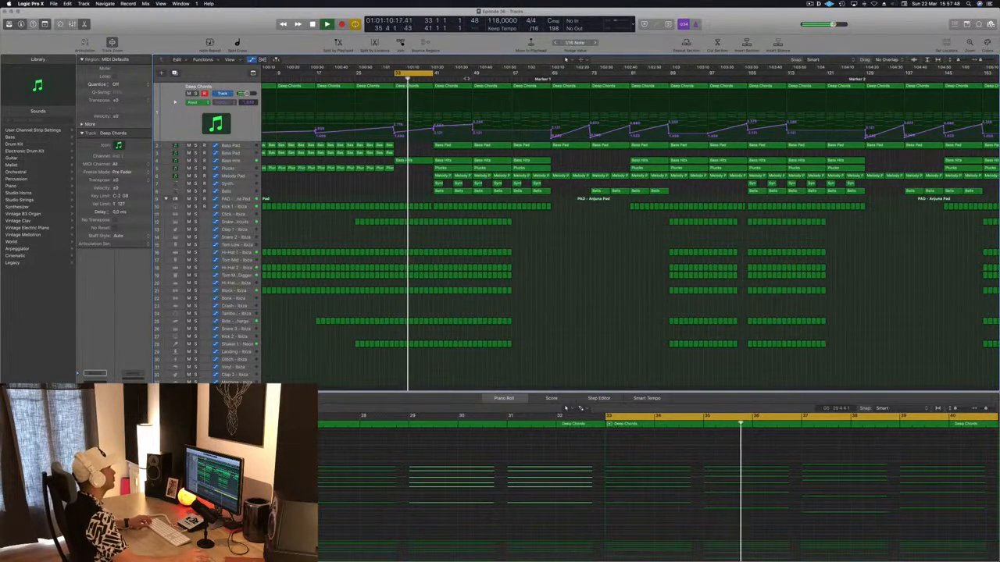
left_click_drag(433, 72, 472, 72)
Delete the Bass Pad, Plucks, Melody Pad, Synth and Bells regions in bars 41 to 48, plus the Deep Chords automation points at bar 41
left_click(446, 146)
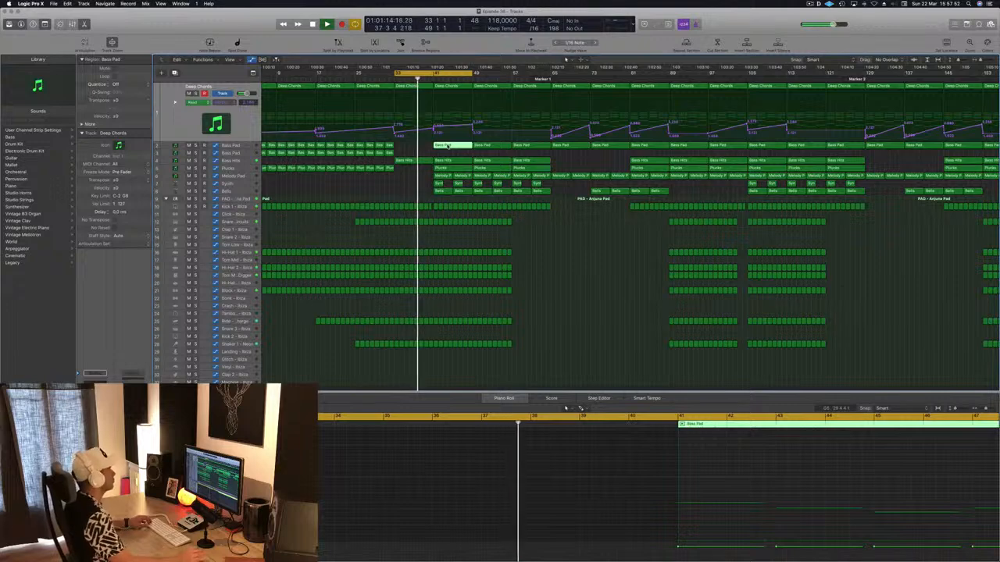
key("Delete")
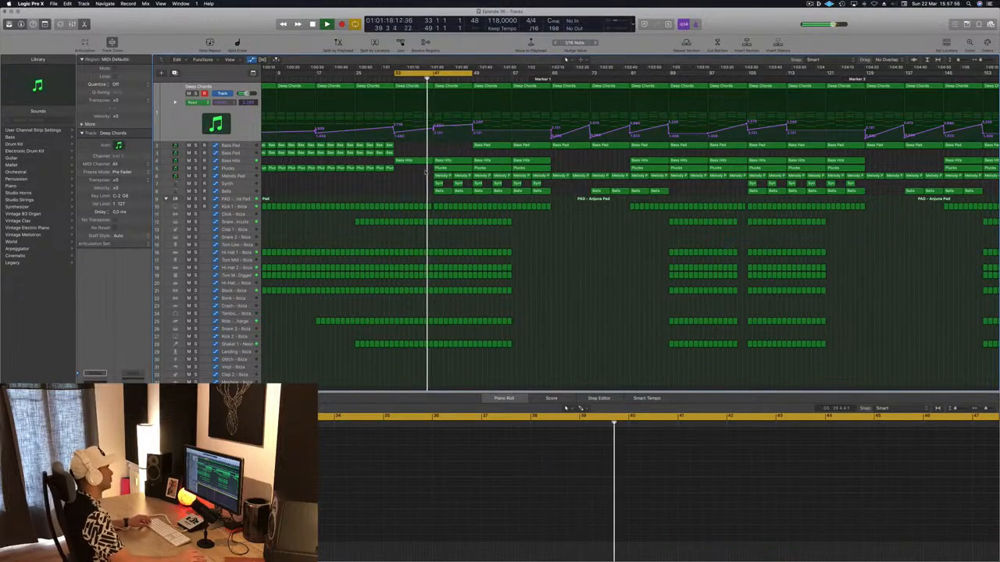
key("Delete")
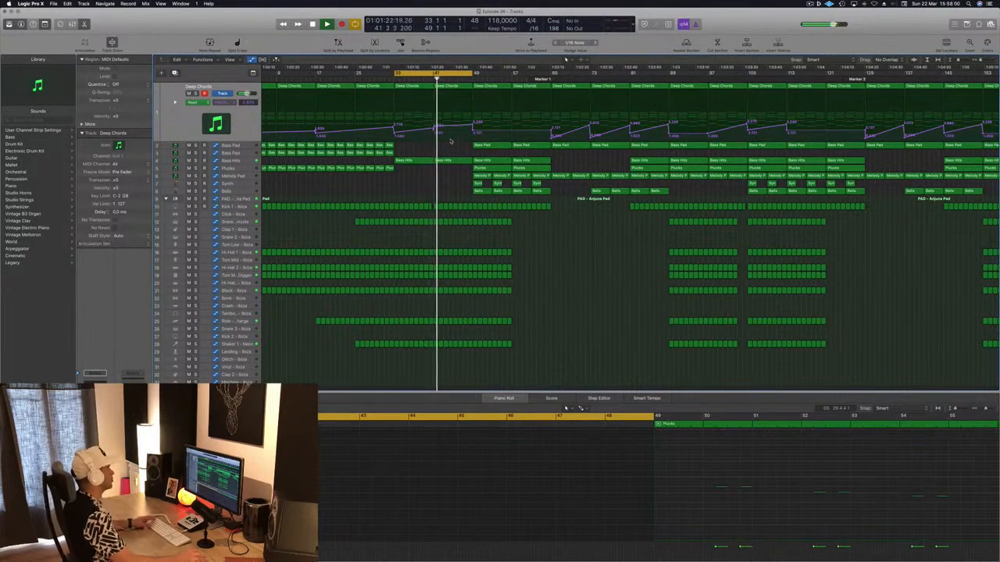
key("space")
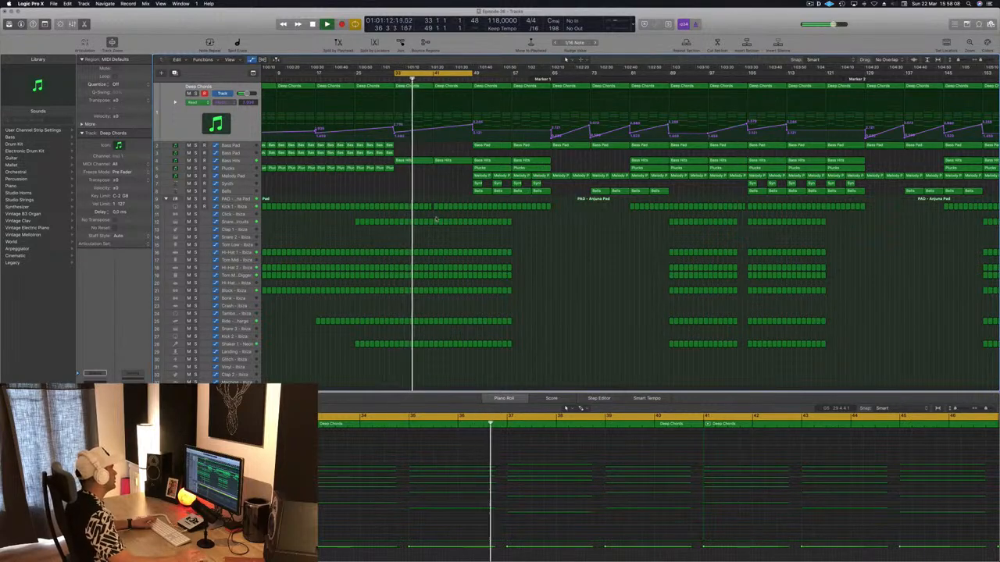
Delete the snare, hi-hat, tom, block, ride and shaker regions in bars 41 to 48, leaving the Kick 1 regions in place
left_click_drag(435, 216, 469, 367)
key("Delete")
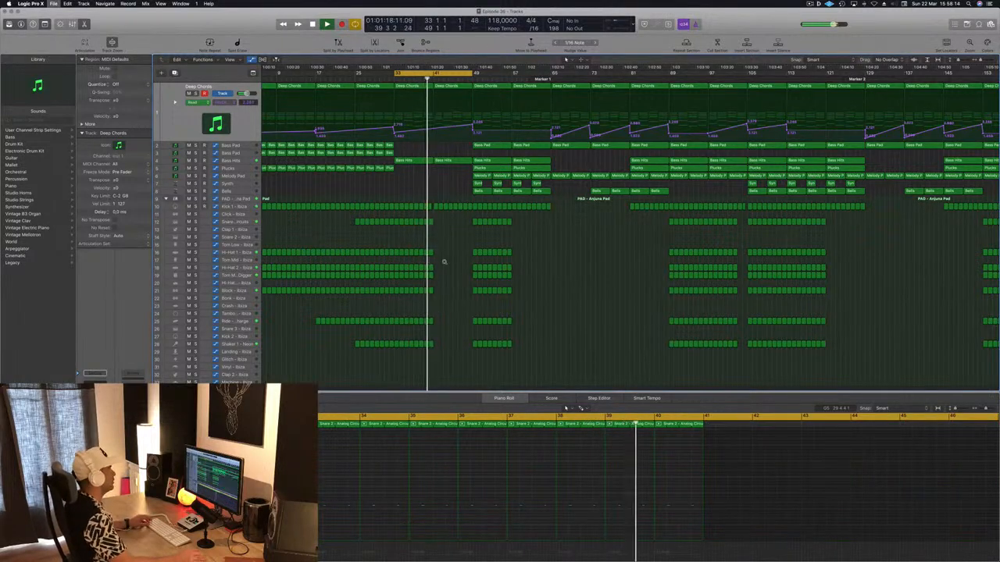
scroll(508, 222, "up", 5)
scroll(507, 222, "down", 1)
scroll(508, 222, "down", 3)
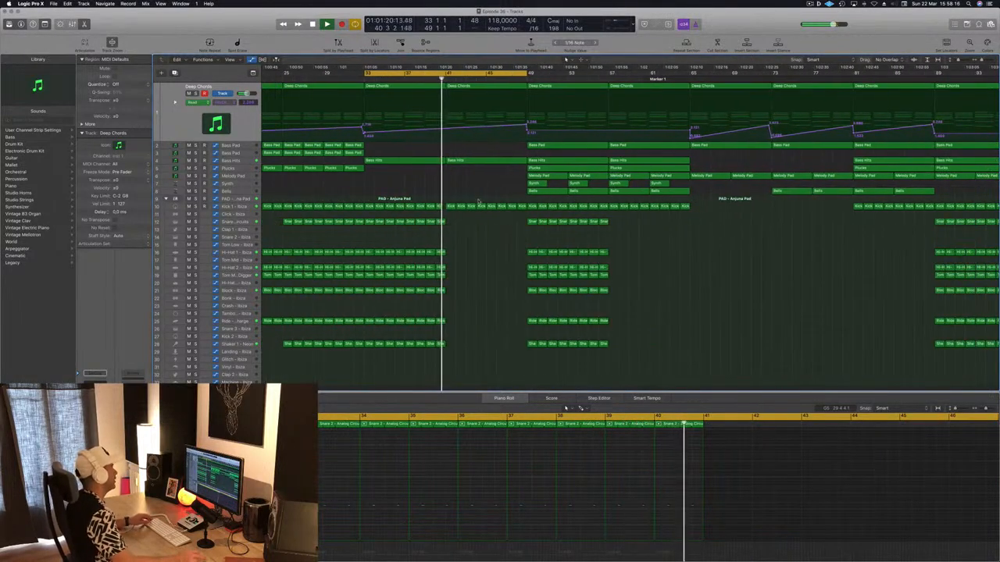
Copy the Plucks region at bar 49 to bar 41 and play the arrangement from bar 41
left_click_drag(560, 169, 479, 172)
left_click(445, 78)
key("super+Left")
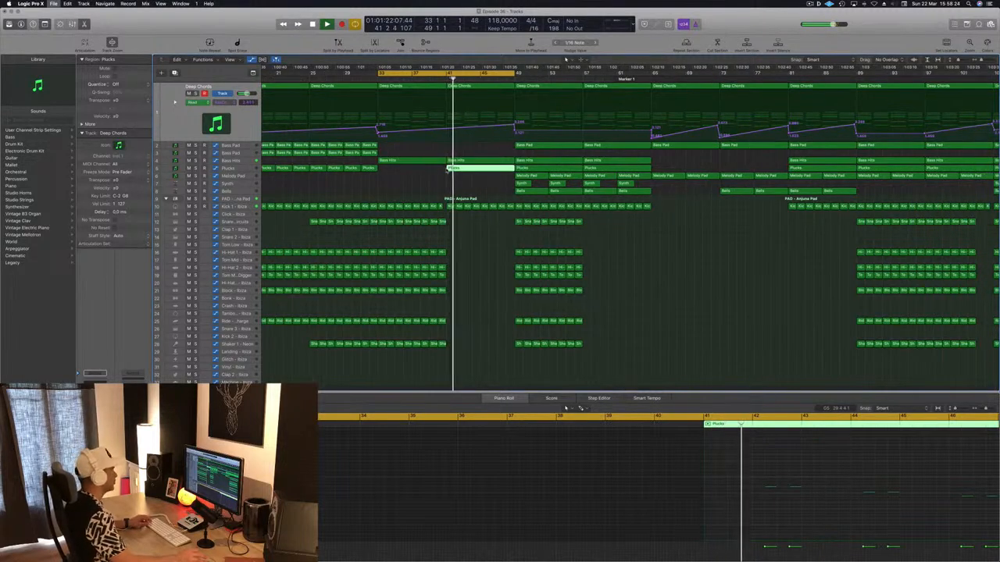
key("super+Left")
key("super+Left")
key("super+Left")
key("super+Left")
key("super+Left")
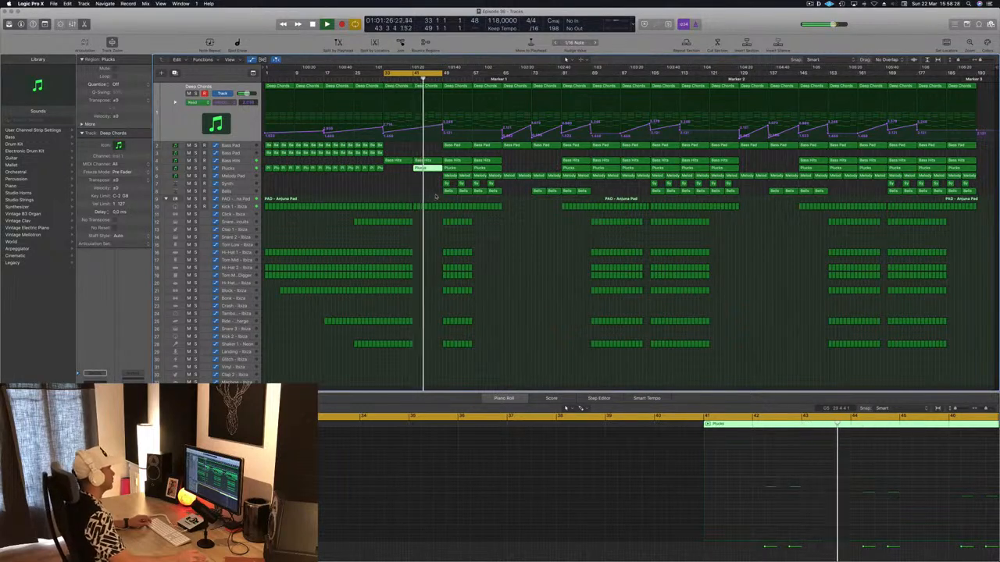
Try a copy of the Bells region at bar 41, listen to it with the Plucks and remove the copy
key("super+Right")
key("super+Right")
key("super+Right")
left_click(459, 192)
left_click_drag(431, 195, 422, 193)
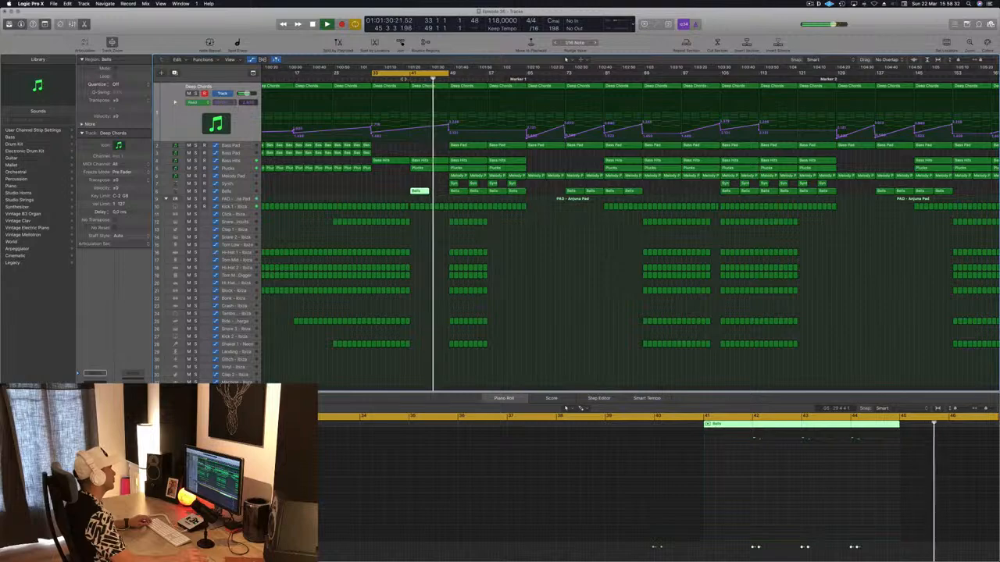
key("super+Left")
key("super+Left")
key("super+Left")
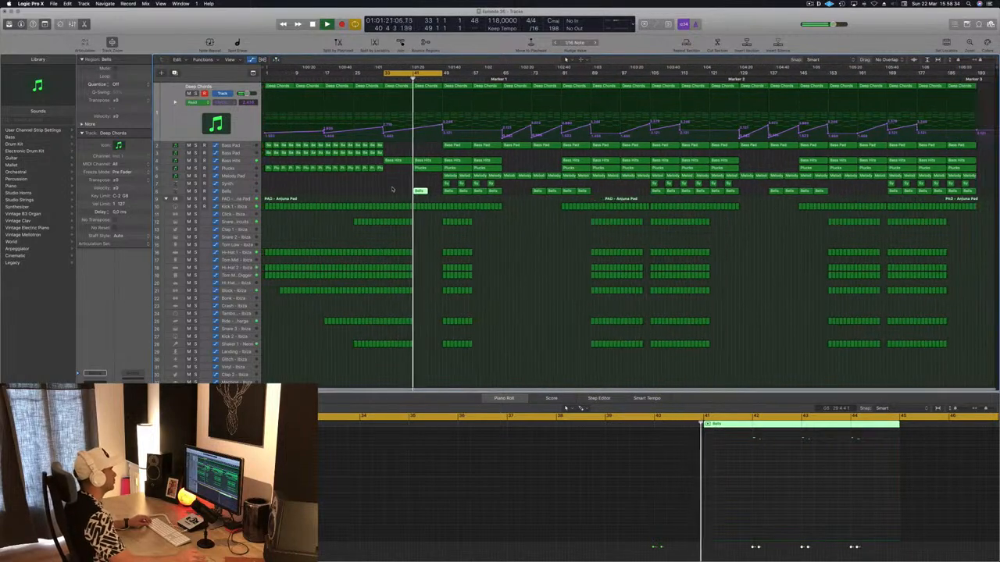
key("super+Right")
key("super+Right")
key("super+Right")
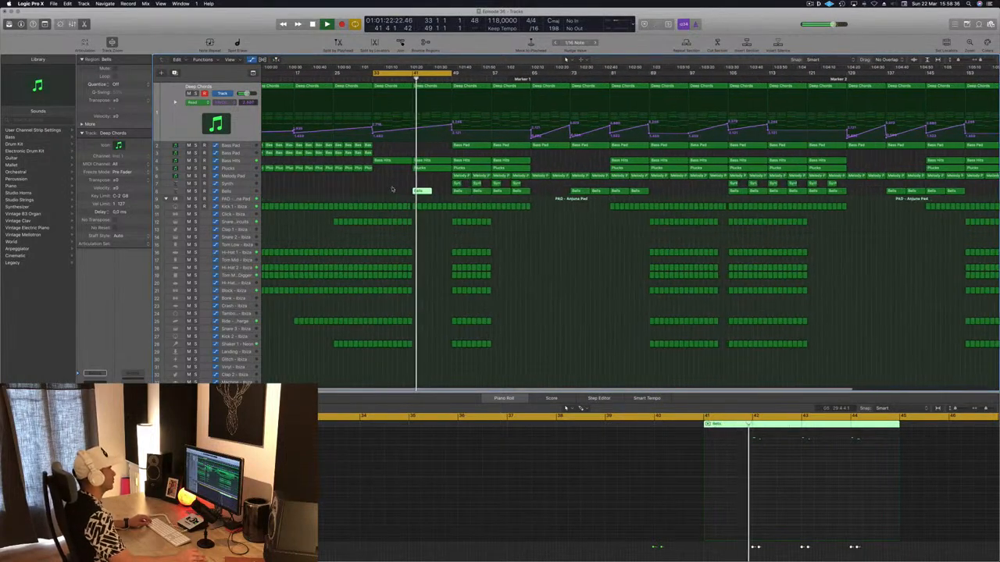
left_click_drag(440, 186, 425, 192)
key("Delete")
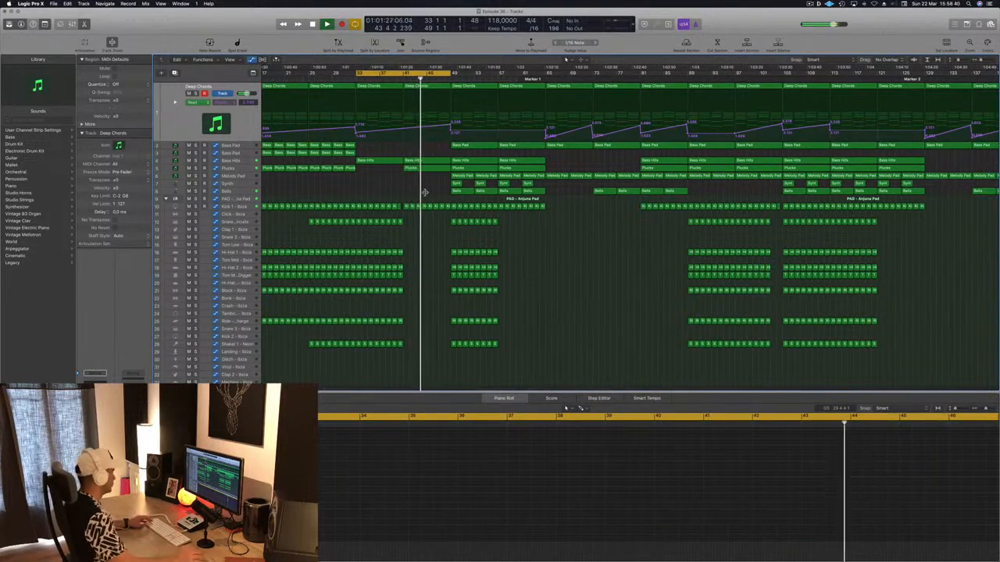
Save the project and flatten the Deep Chords cutoff automation between bars 41 and 49 so that it rises less steeply
key("super+s")
key("super+Left")
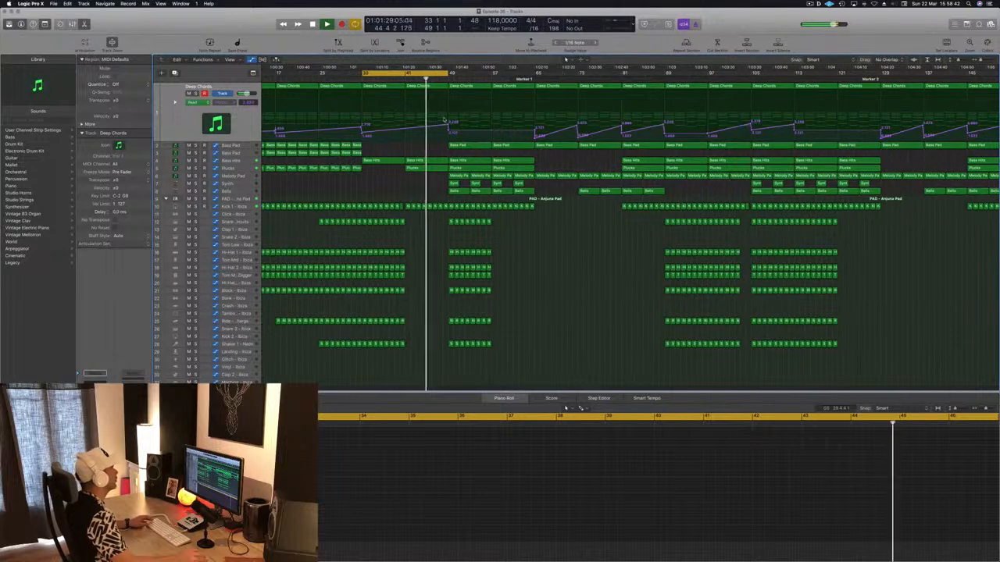
left_click_drag(403, 128, 447, 131)
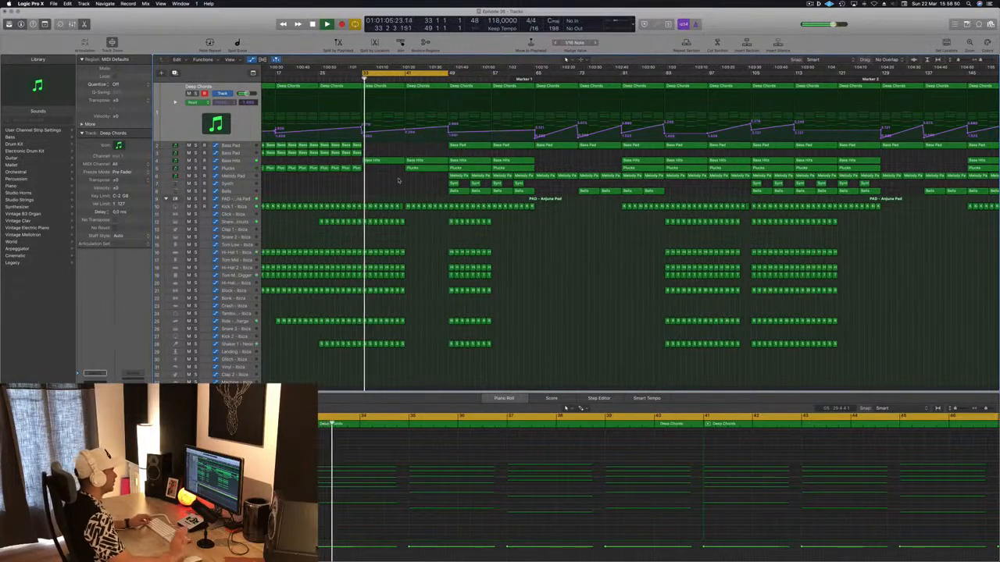
Listen to the arrangement from about bar 24 through the stripped-down section, checking the Shaker 1 and Kick 1 tracks
scroll(398, 181, "left", 1)
scroll(398, 181, "down", 2)
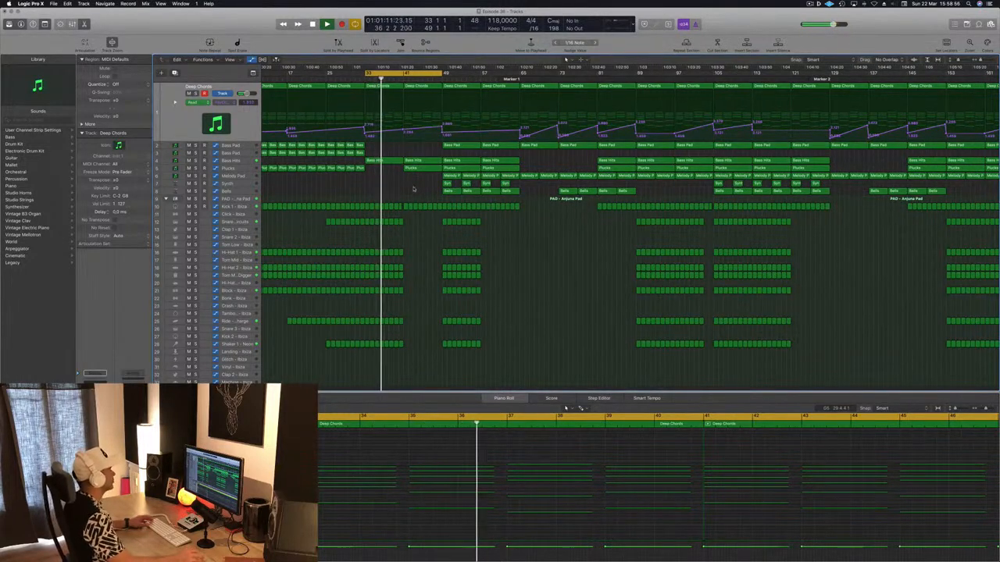
scroll(375, 193, "down", 2)
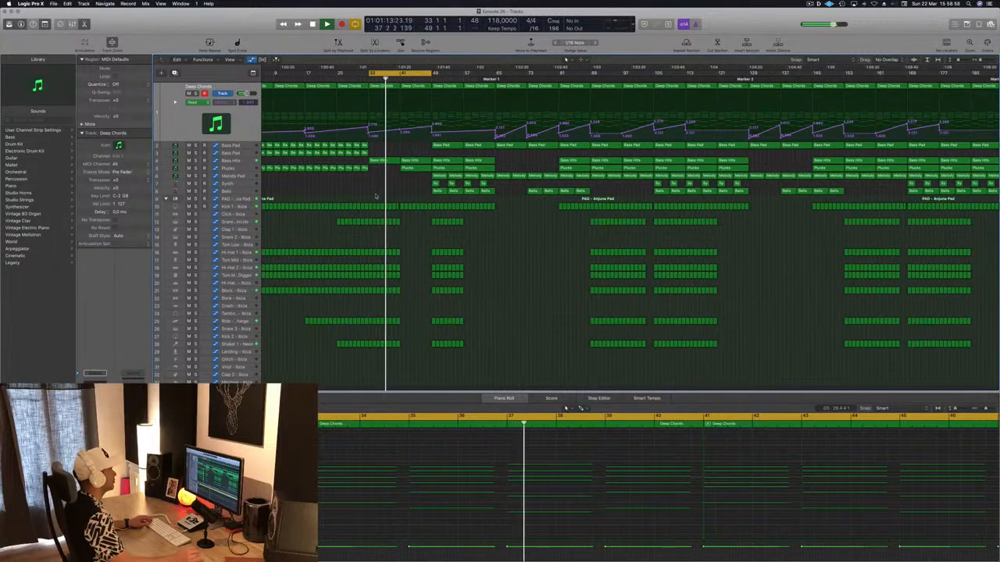
scroll(375, 195, "down", 1)
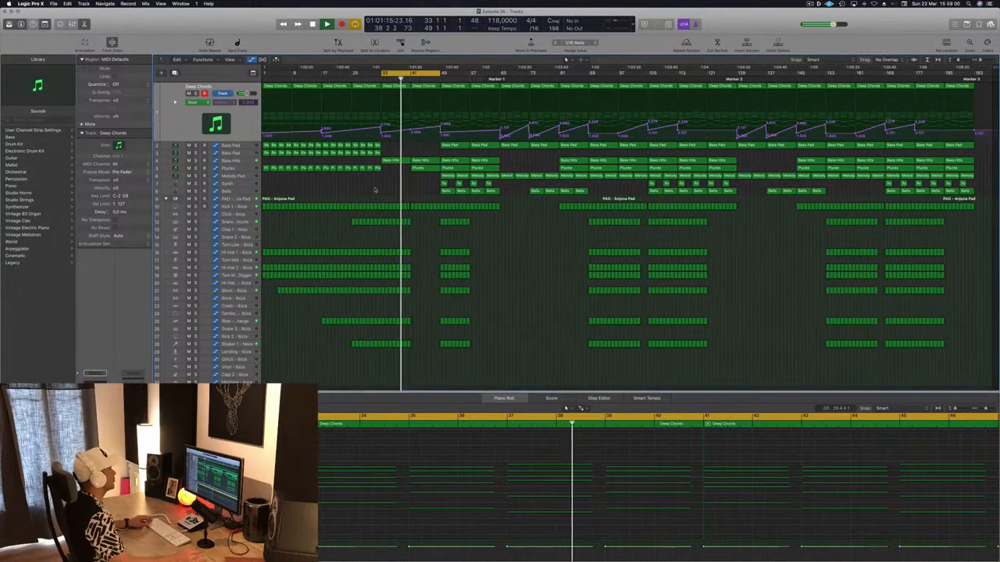
left_click(352, 79)
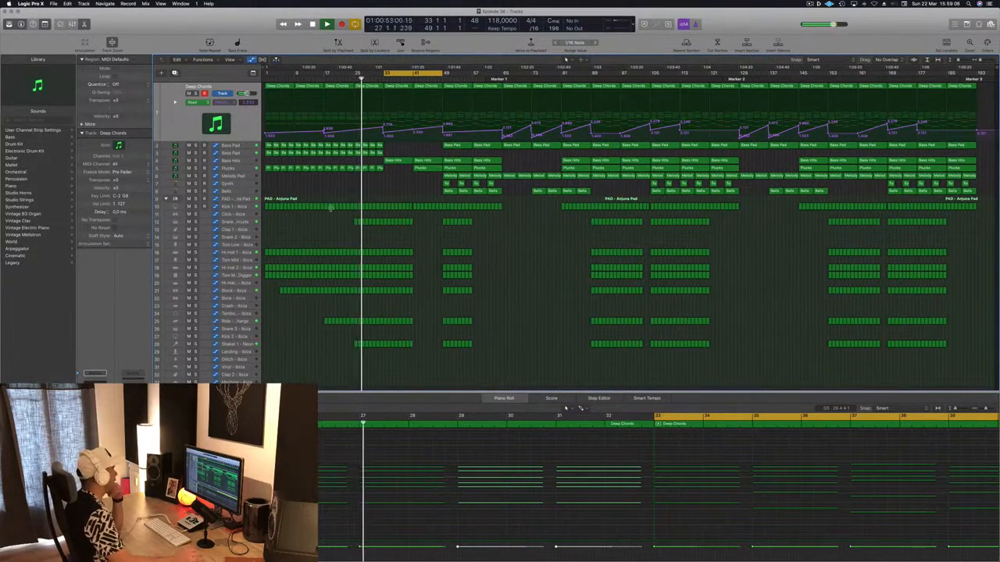
left_click(234, 343)
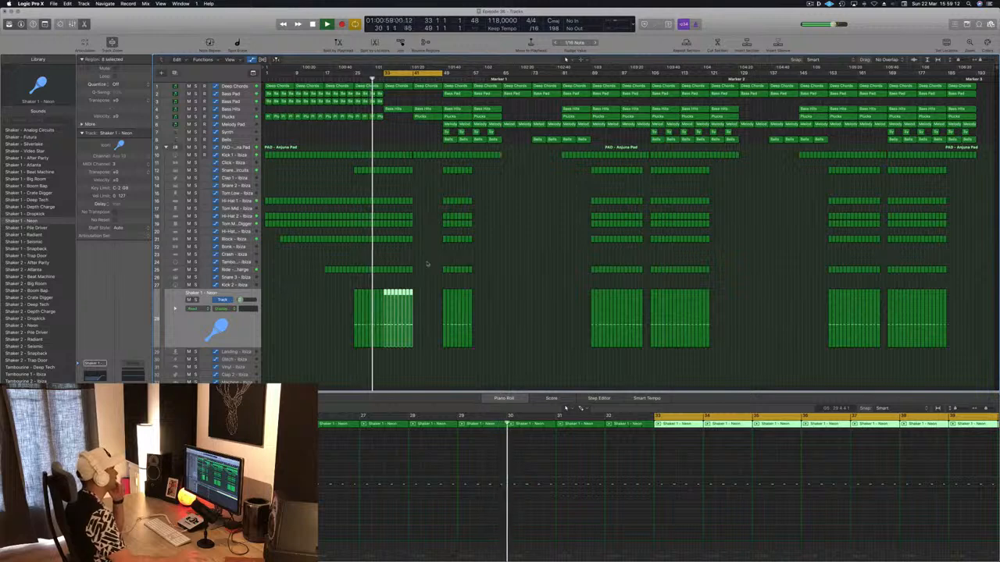
left_click(288, 290)
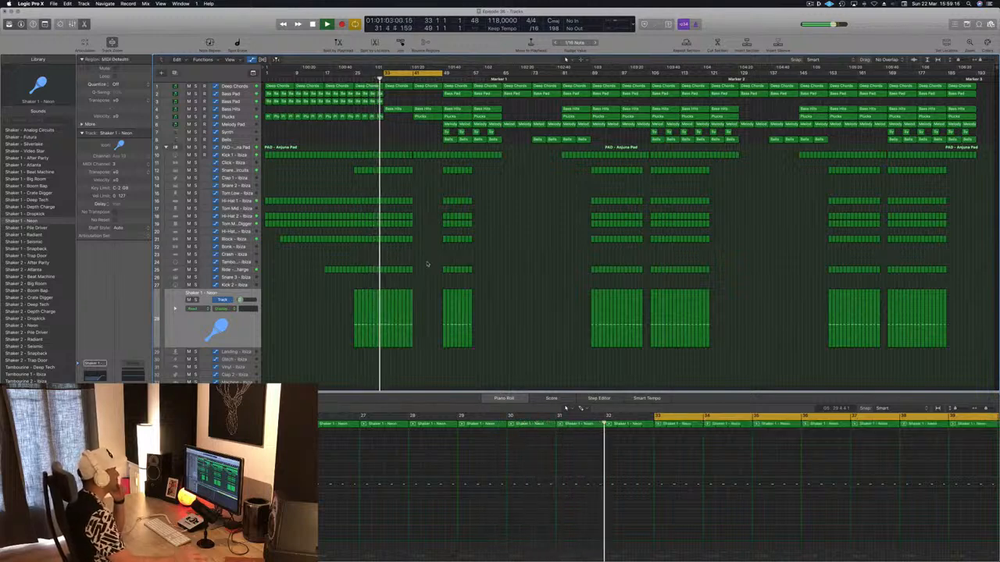
left_click(232, 156)
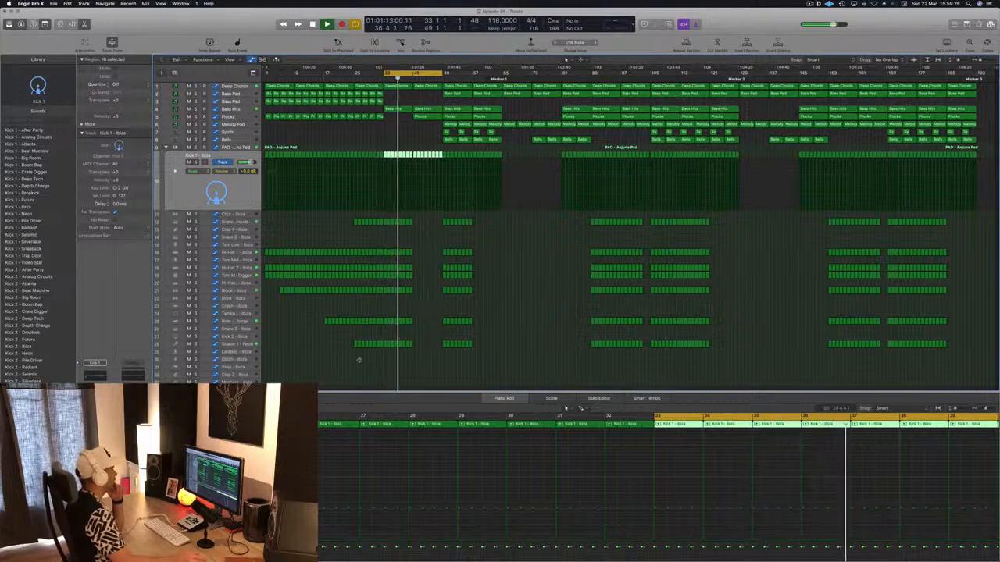
left_click(506, 348)
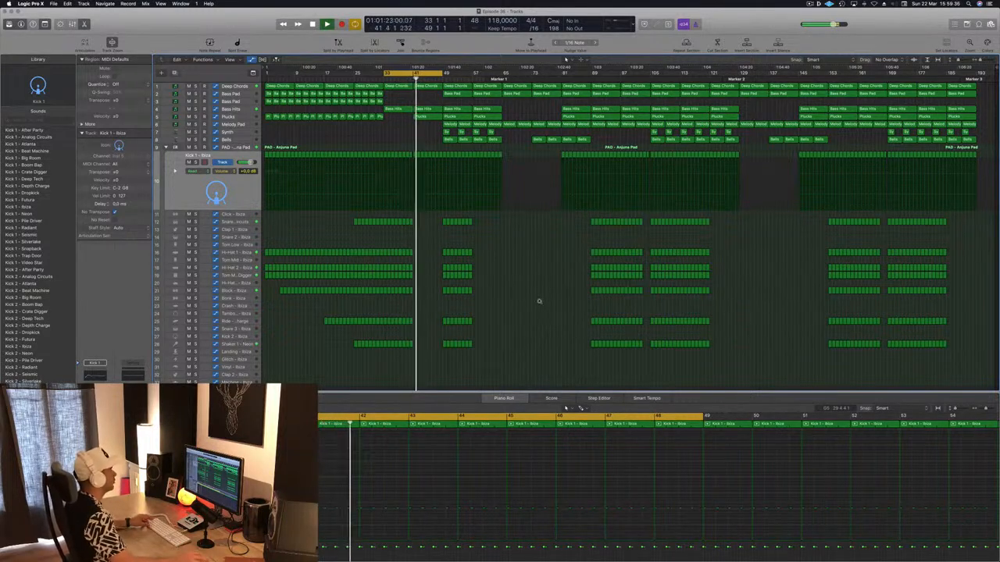
Move the snare, hi-hat, tom, block, ride and shaker regions from bar 49 to bar 57 and set the cycle range to bars 41 to 57
key("super+Right")
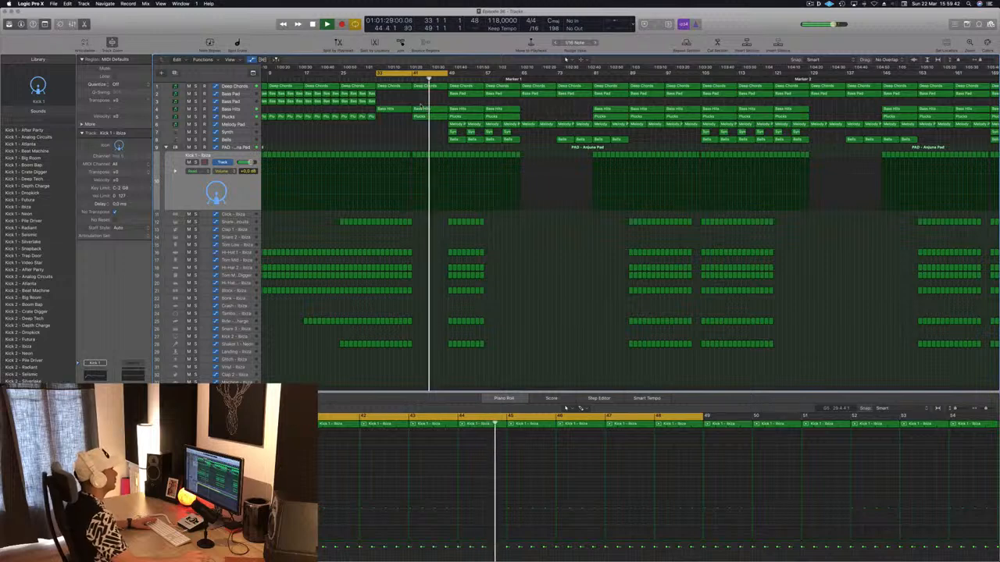
left_click_drag(501, 218, 449, 350)
left_click_drag(449, 222, 518, 224)
left_click_drag(416, 74, 451, 78)
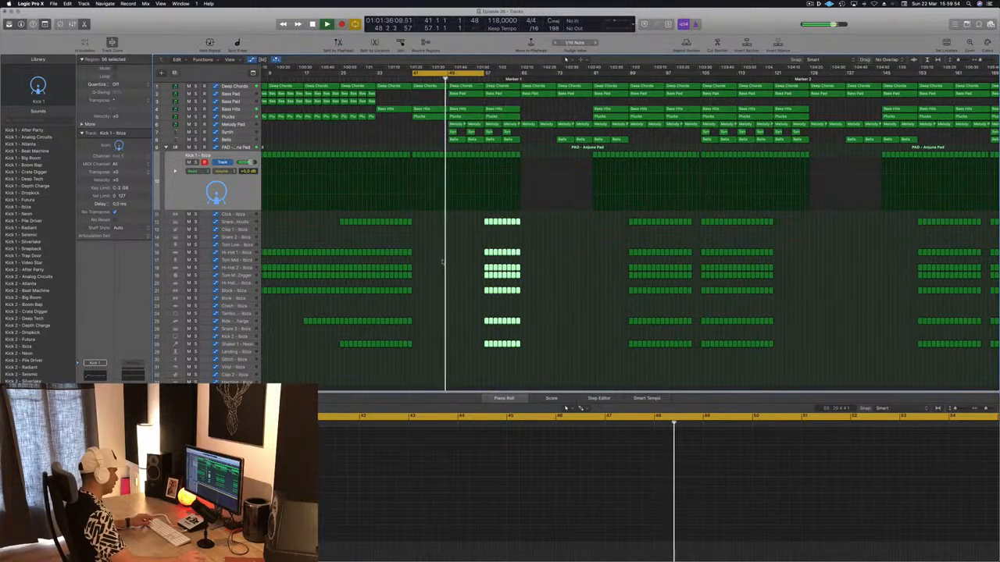
Restart playback at bar 41 to listen to the section leading into the moved percussion
scroll(442, 263, "up", 2)
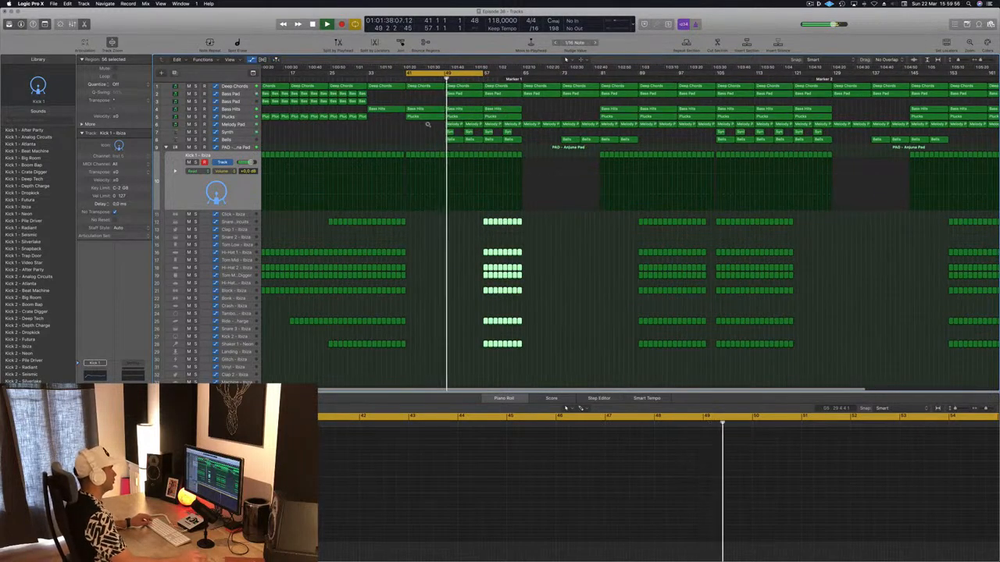
scroll(427, 124, "down", 2)
scroll(442, 125, "up", 2)
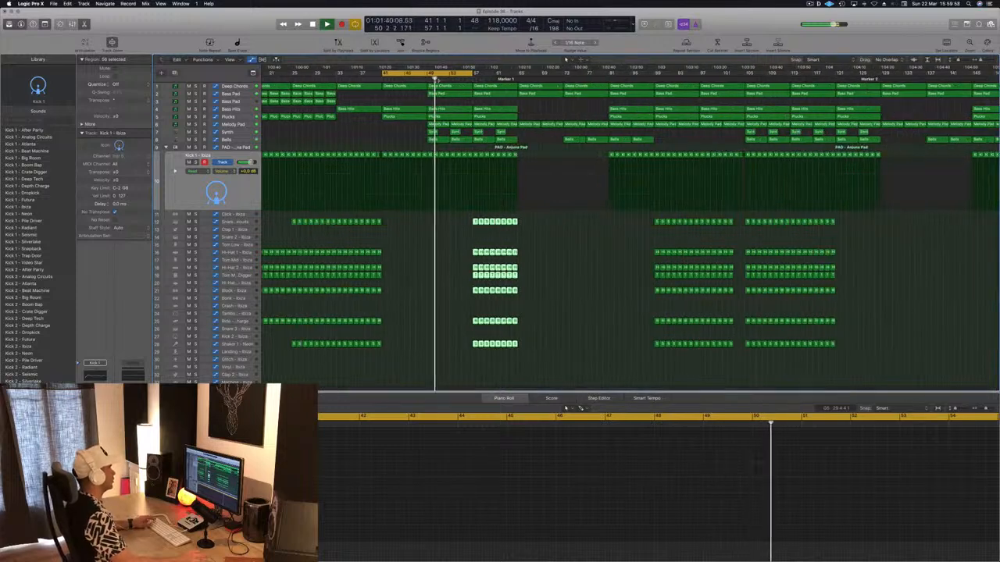
key("space")
key("space")
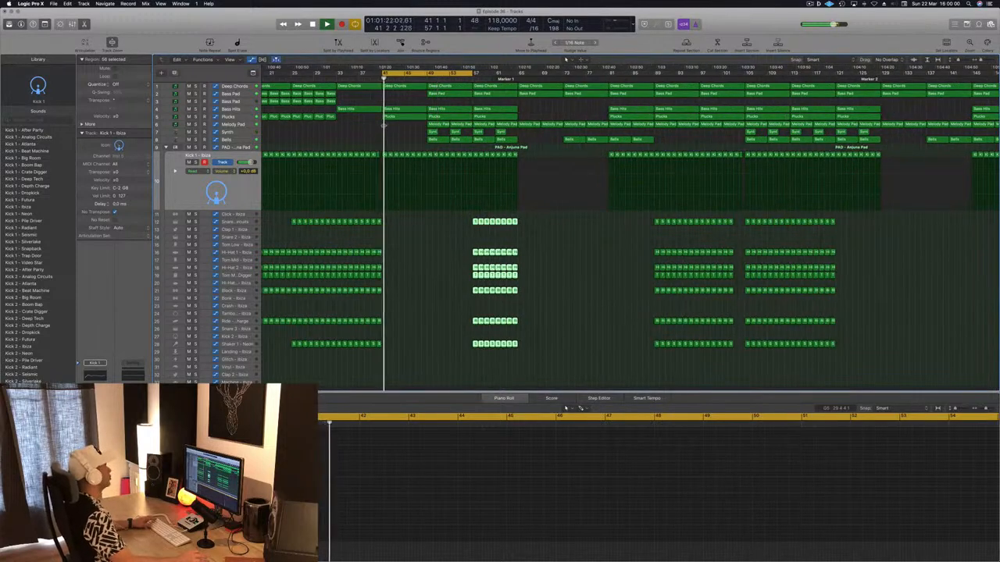
Lower the Melody Pad track's filter cutoff automation point at bar 49
scroll(388, 132, "down", 2)
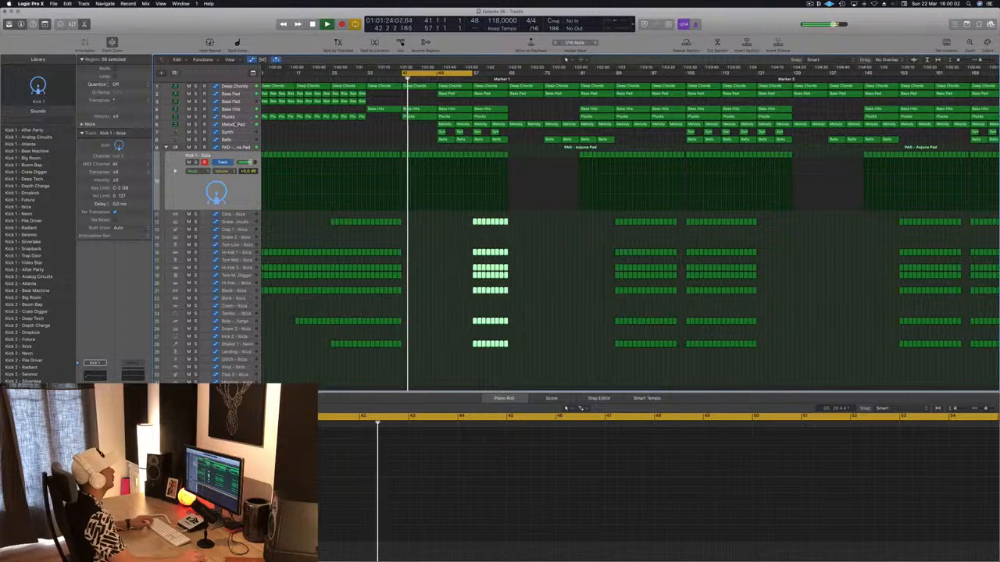
left_click(234, 125)
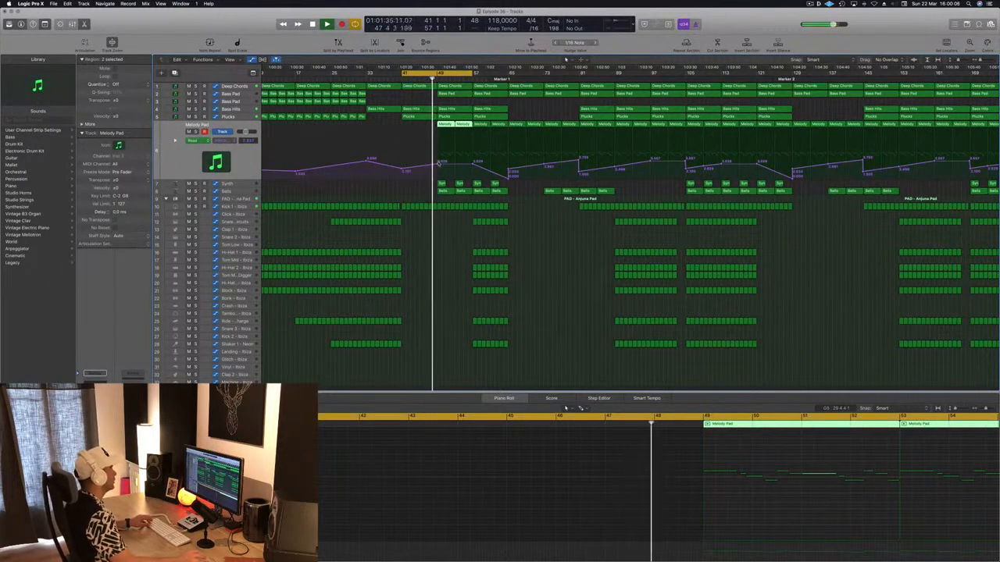
left_click(438, 167)
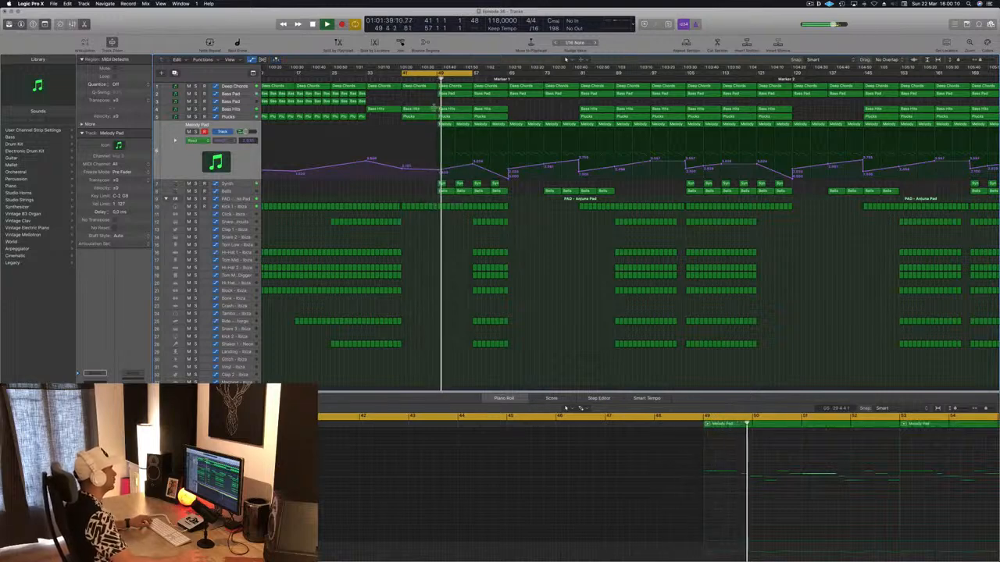
Delete the Synth and Bells regions between bars 49 and 65 and save the project
left_click_drag(460, 190, 508, 194)
key("Delete")
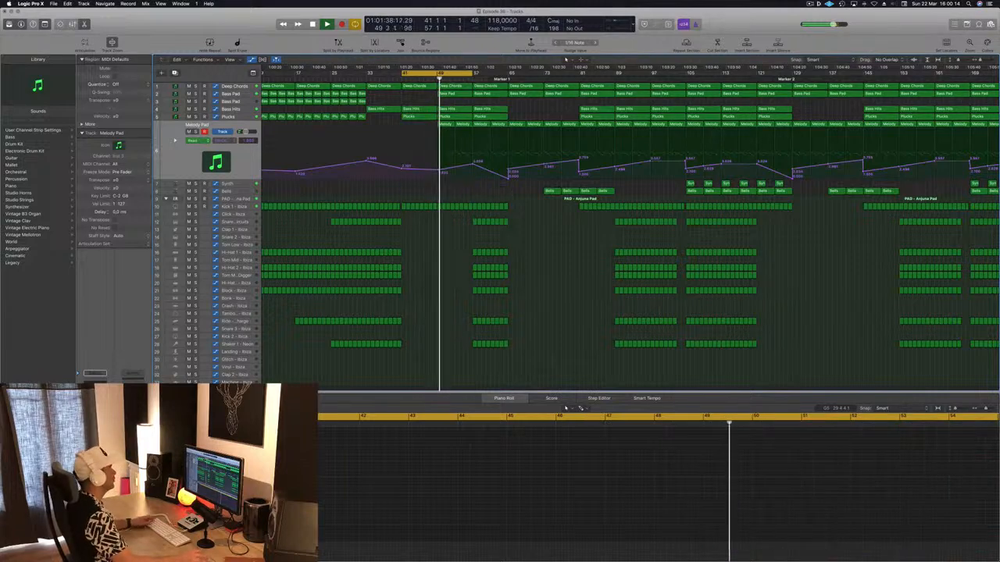
key("super+s")
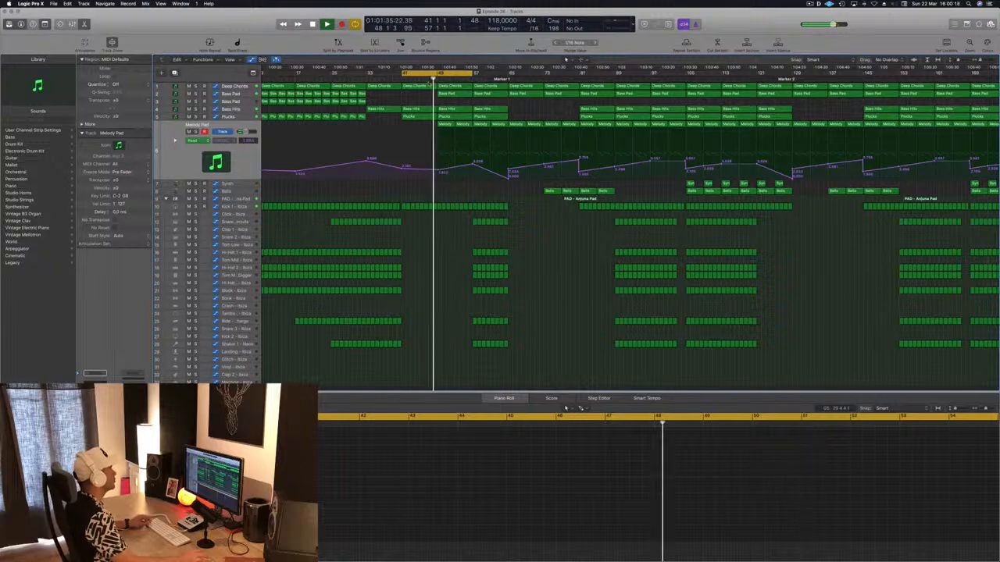
Fit the arrangement in view and briefly solo the upper Bass Pad track to check its sound around bar 49
key("z")
left_click(246, 93)
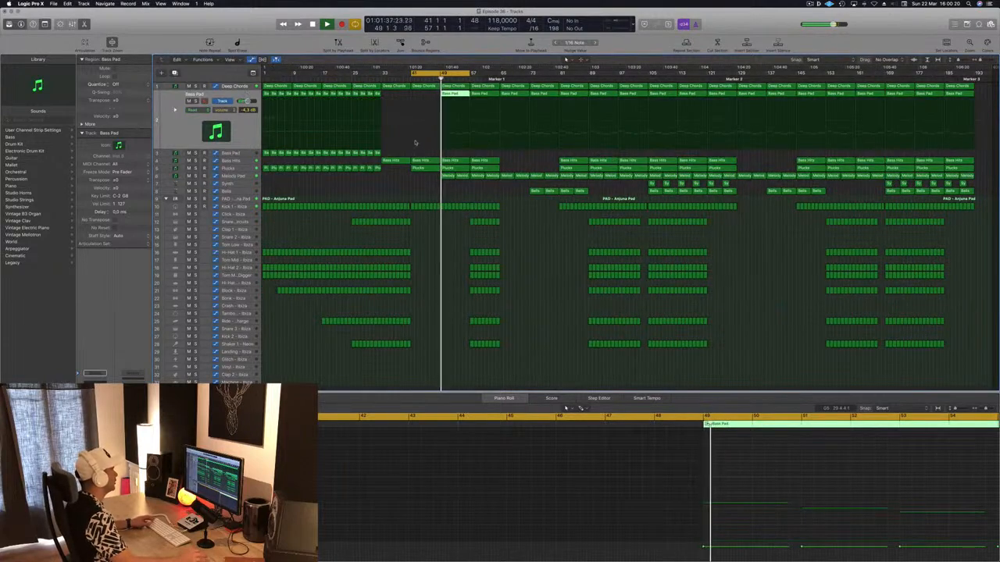
left_click(196, 102)
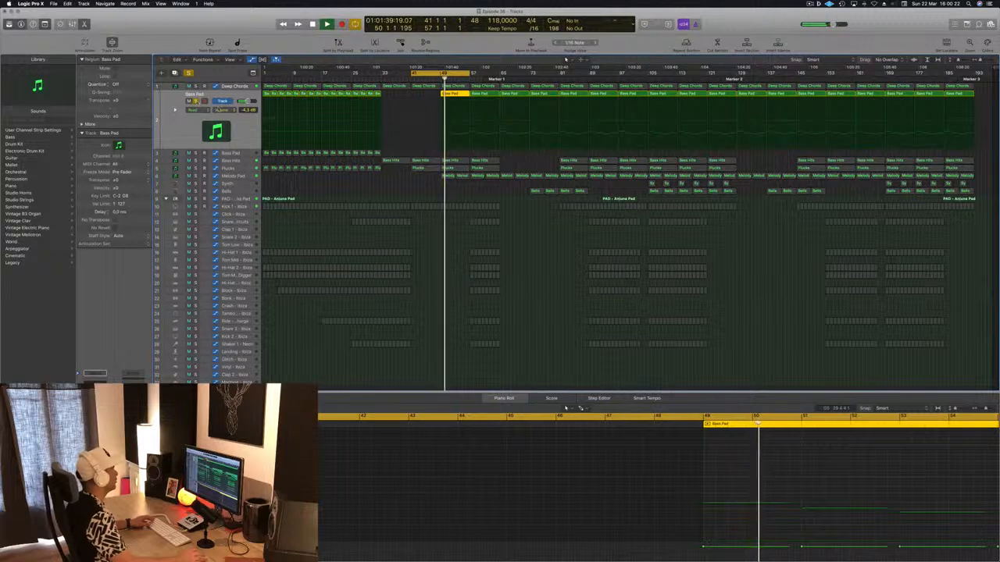
left_click(196, 101)
Adjust the Deep Chords cutoff automation at bar 49, lower it at bar 57, and save the project
left_click(235, 86)
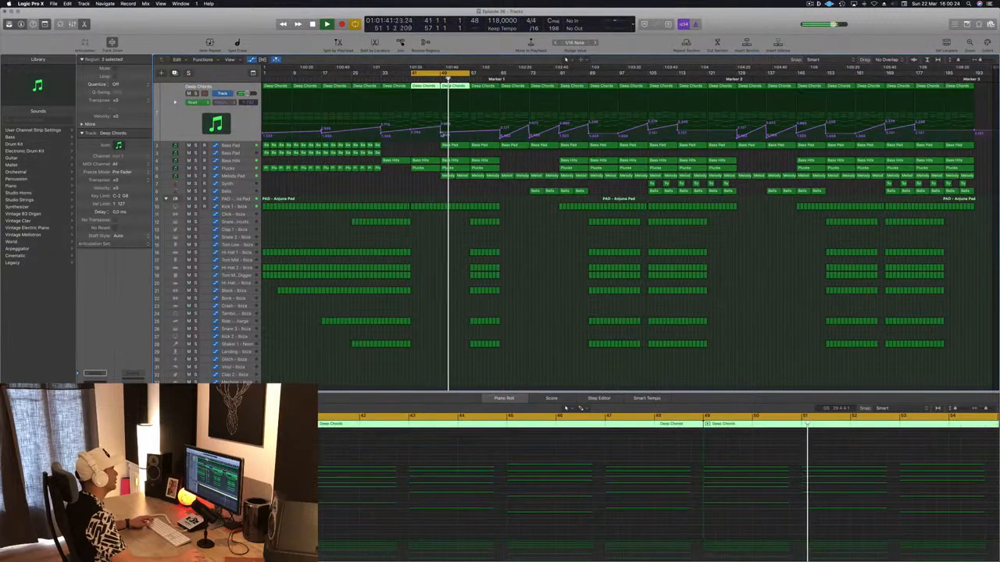
left_click_drag(442, 133, 442, 132)
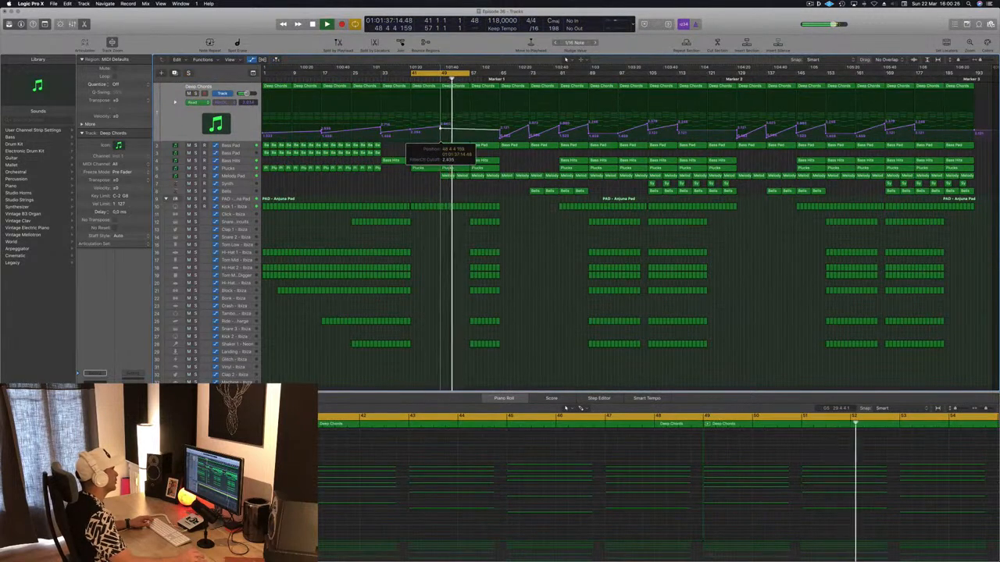
left_click(434, 79)
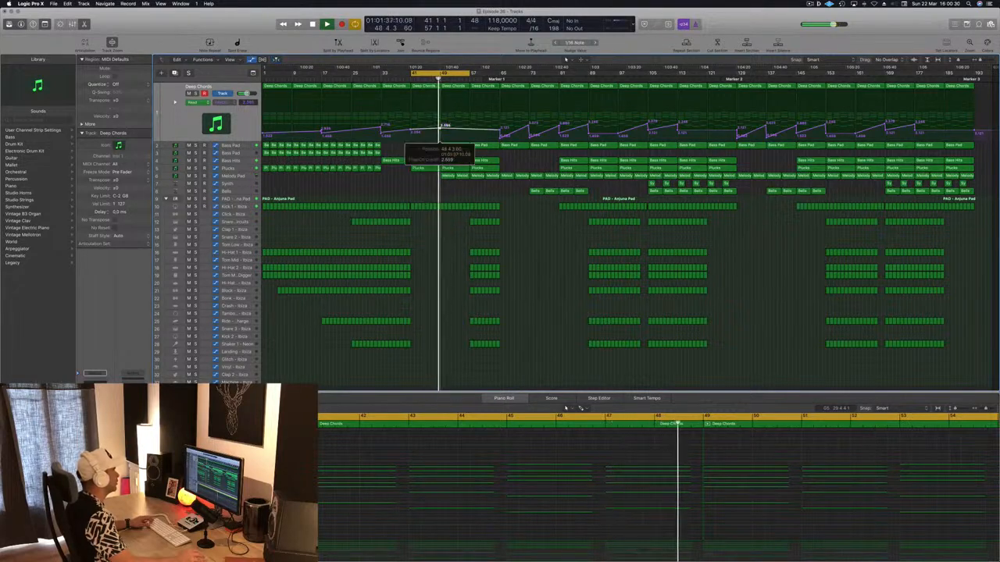
left_click_drag(471, 131, 471, 137)
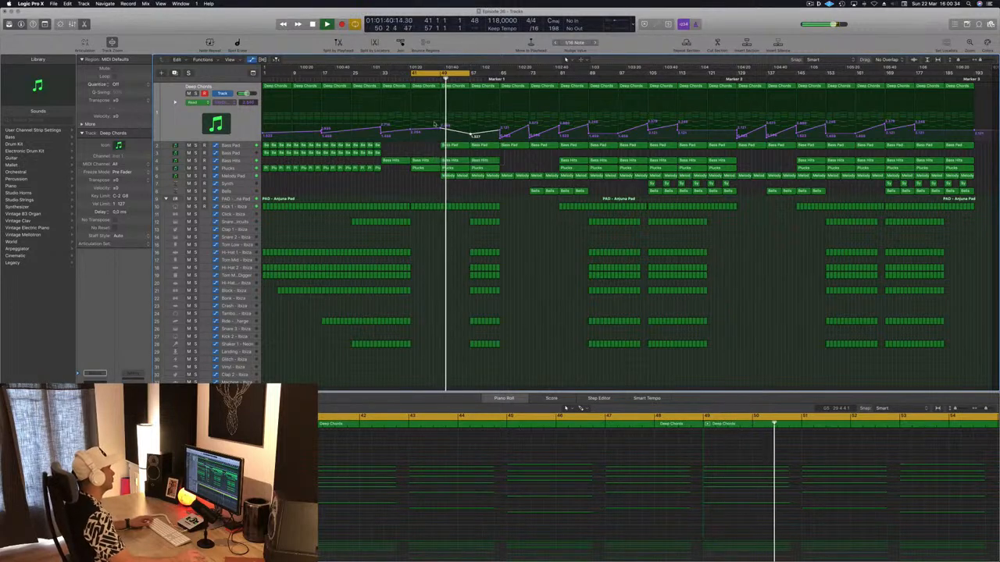
key("super+s")
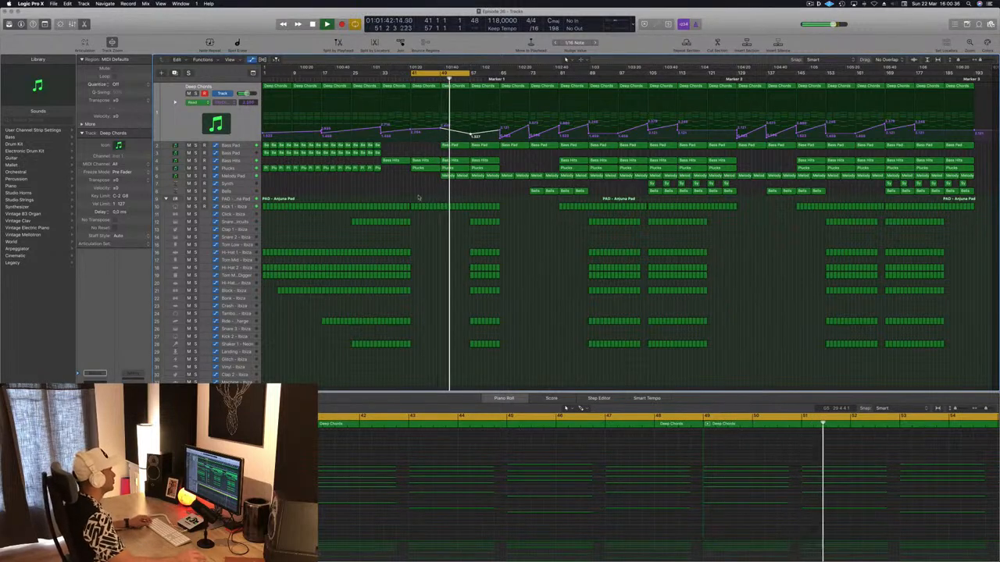
Reshape the Melody Pad cutoff automation at bars 57 and 65, with the cycle range extended to bar 65, and save
left_click(237, 177)
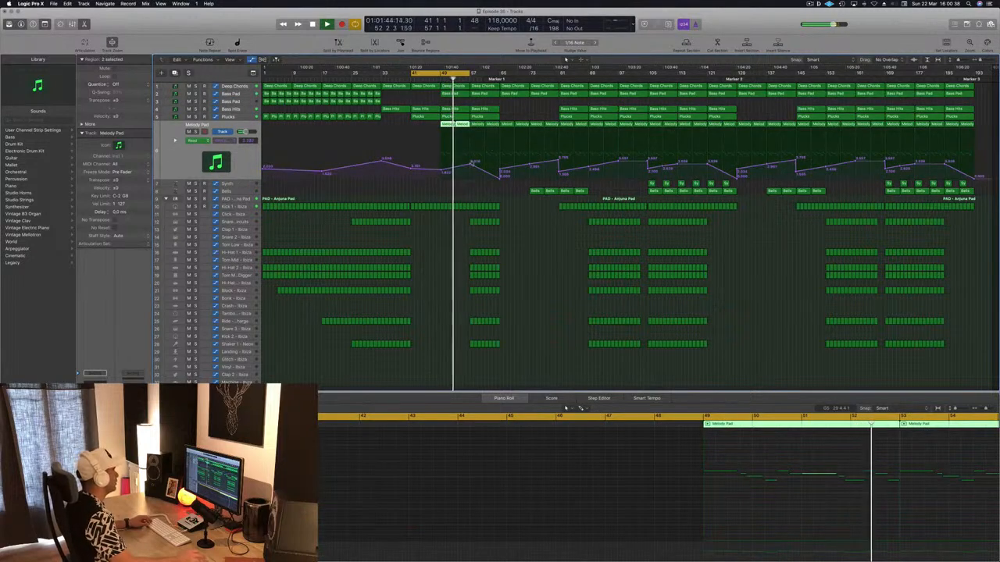
left_click_drag(472, 166, 473, 161)
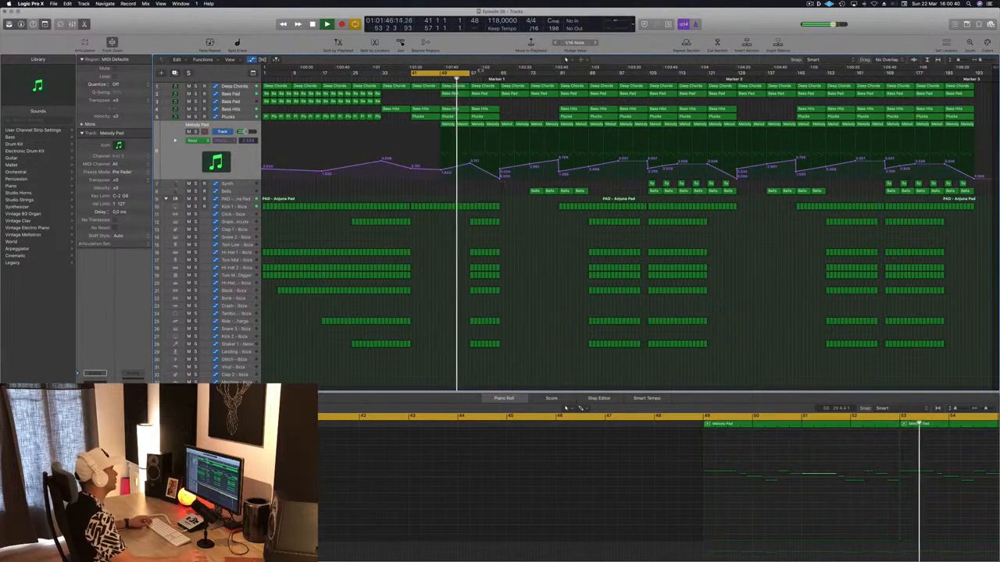
left_click_drag(463, 73, 500, 79)
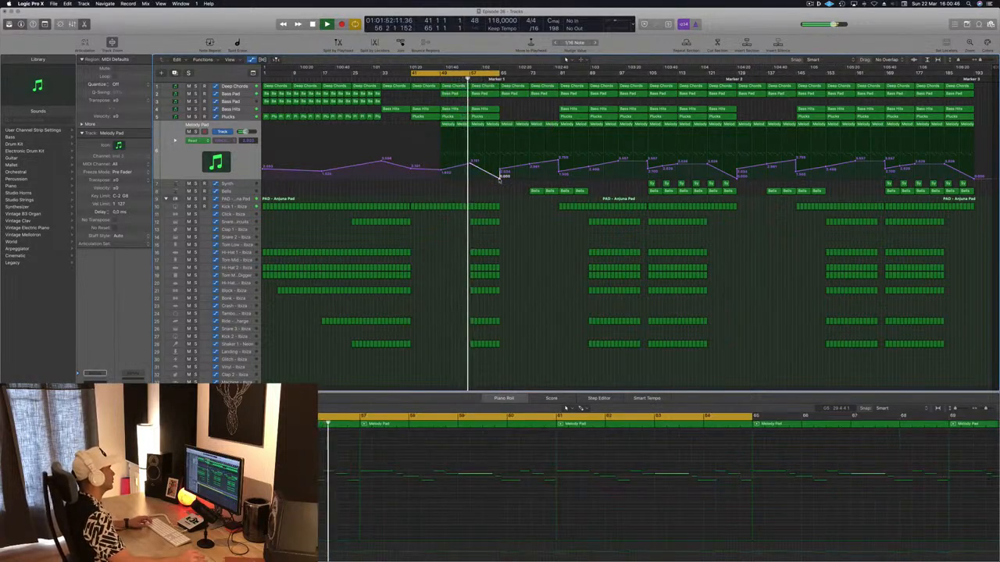
key("super+s")
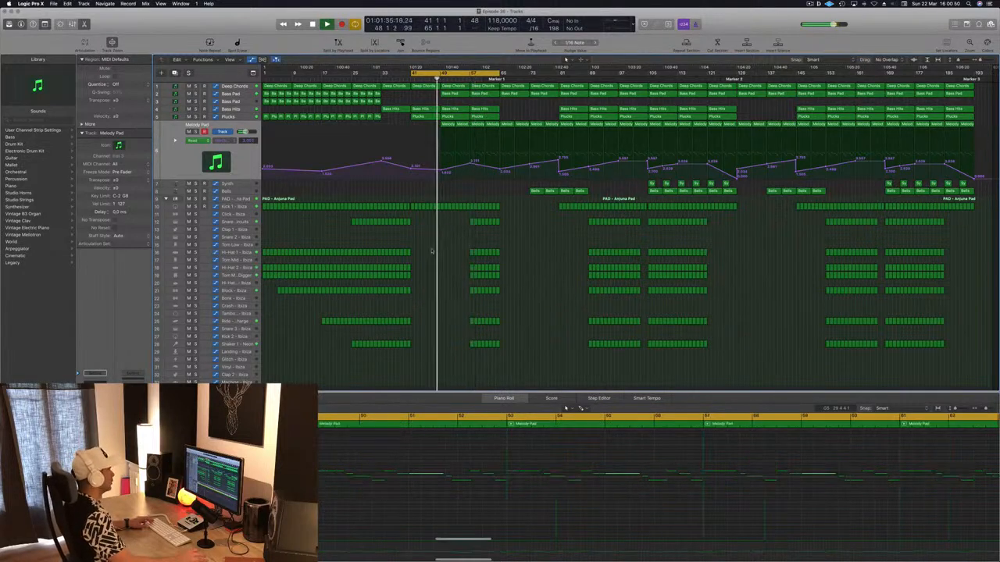
Move the snare, hi-hat, tom, block, ride and shaker regions from bar 57 to bar 65 and save the project
left_click_drag(463, 219, 510, 382)
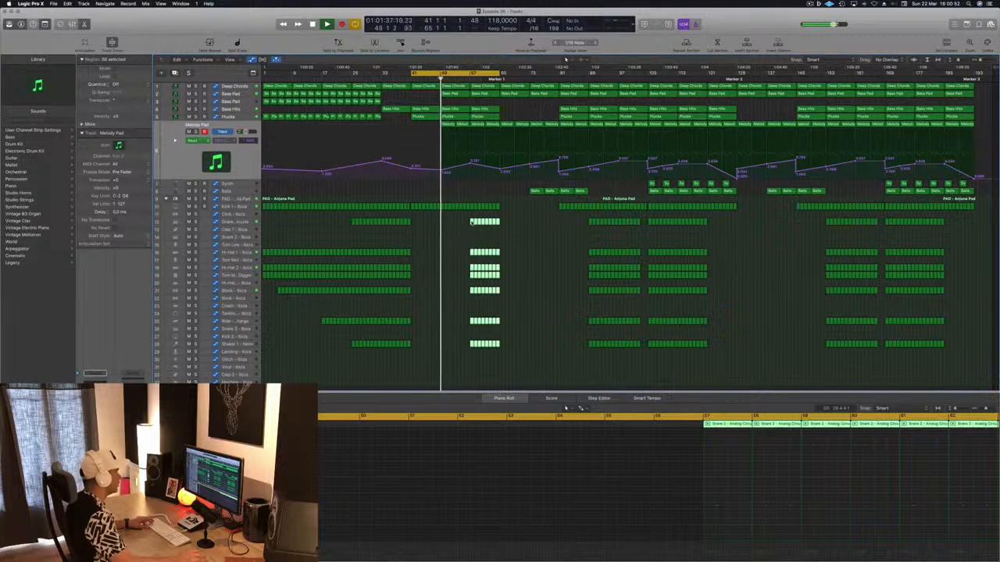
left_click_drag(472, 222, 502, 225)
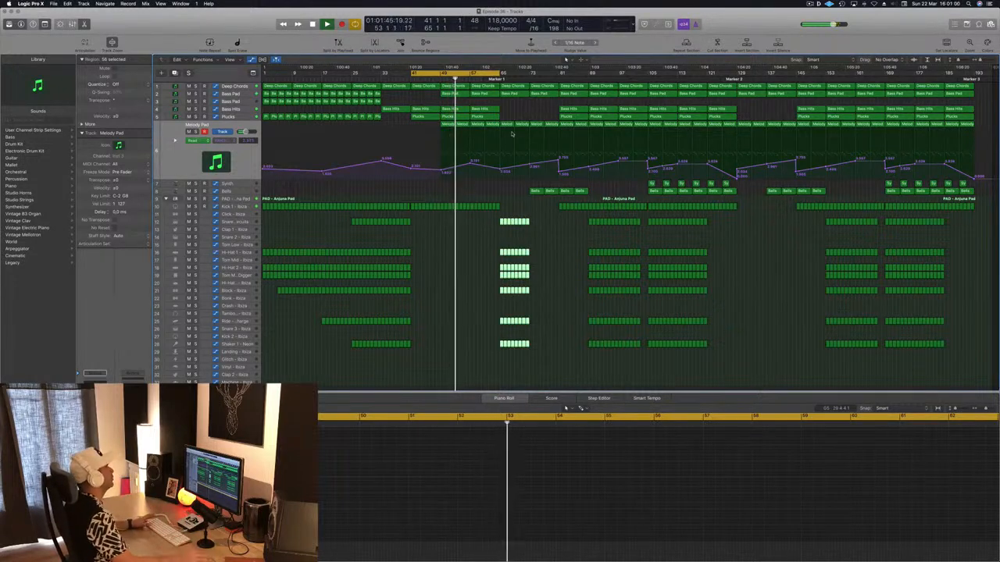
left_click(483, 250)
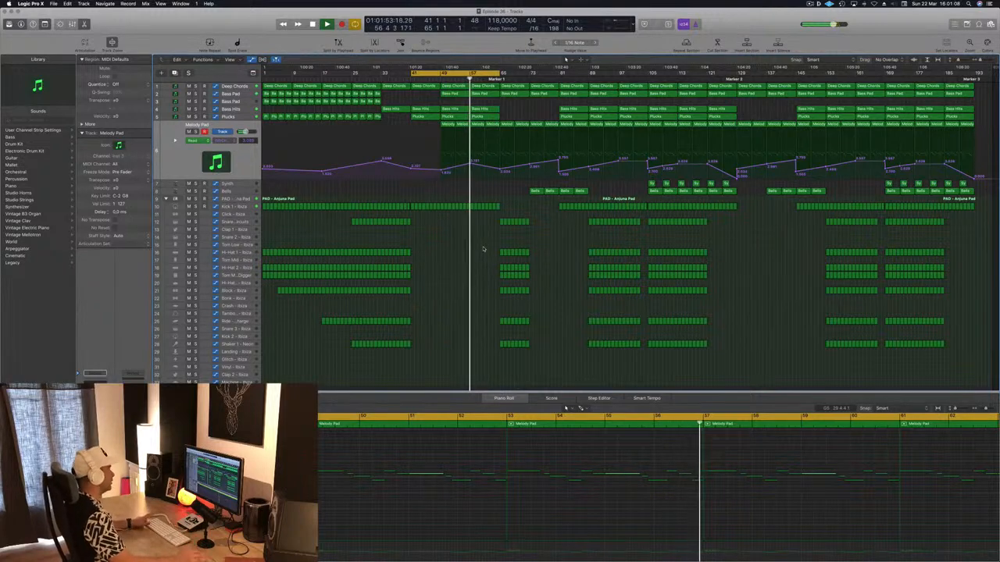
key("super+s")
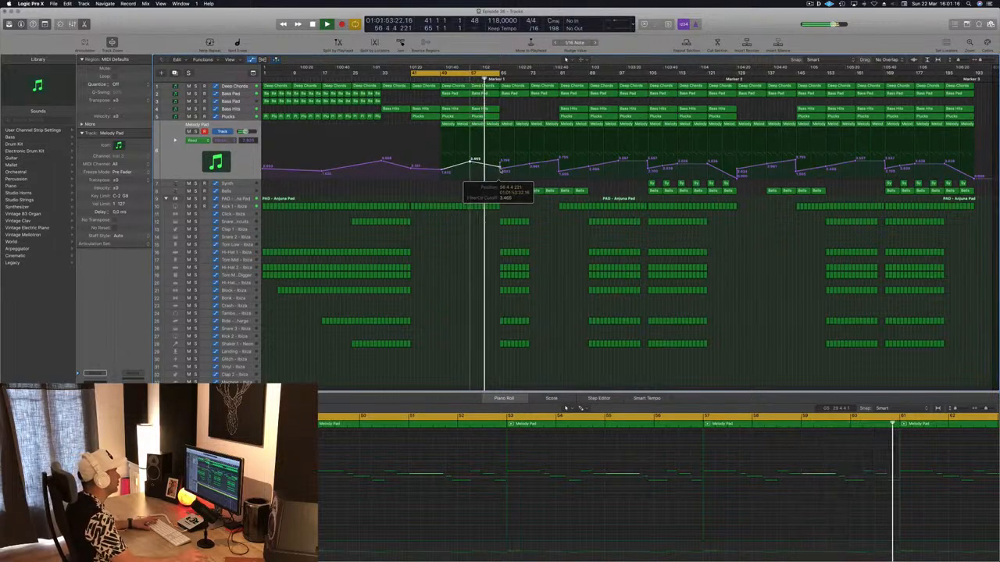
Even out the Melody Pad cutoff automation between bars 57 and 65 and play the section back from bar 41
left_click(500, 168)
left_click(499, 168)
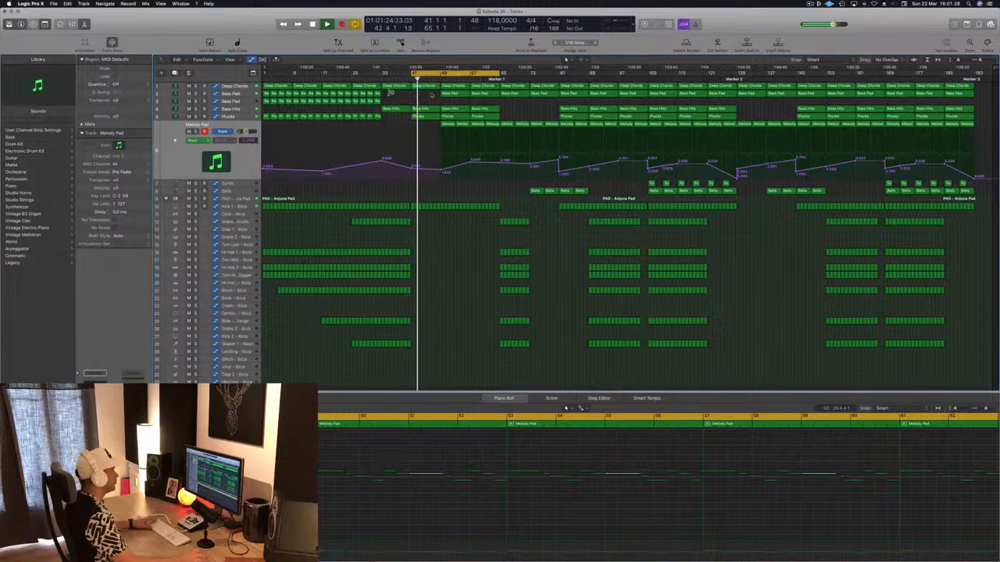
left_click(476, 79)
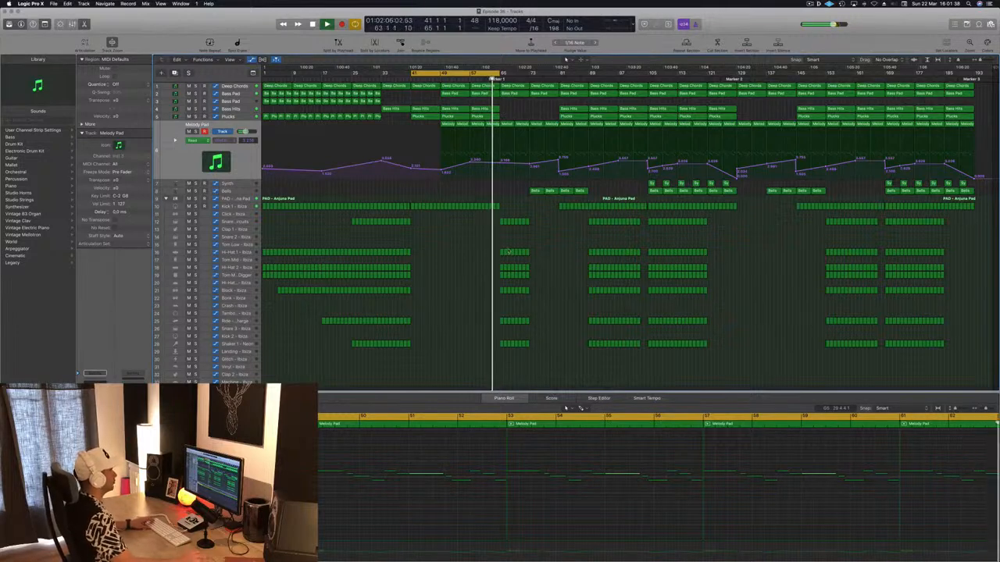
key("space")
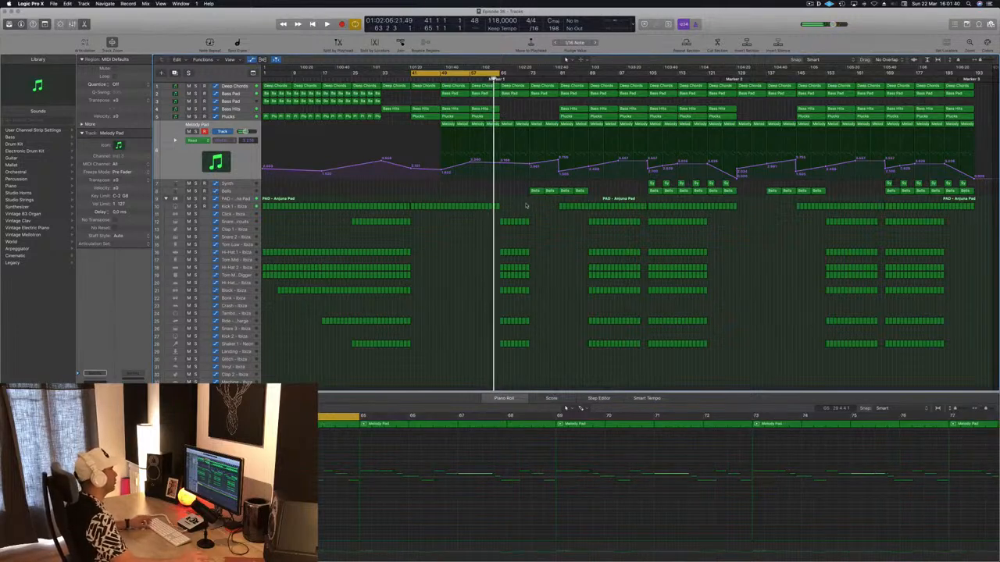
Copy the Kick 1 regions of bars 57 to 65 to bar 65 and set the cycle range to bars 65 to 89
left_click_drag(472, 208, 508, 211)
key("space")
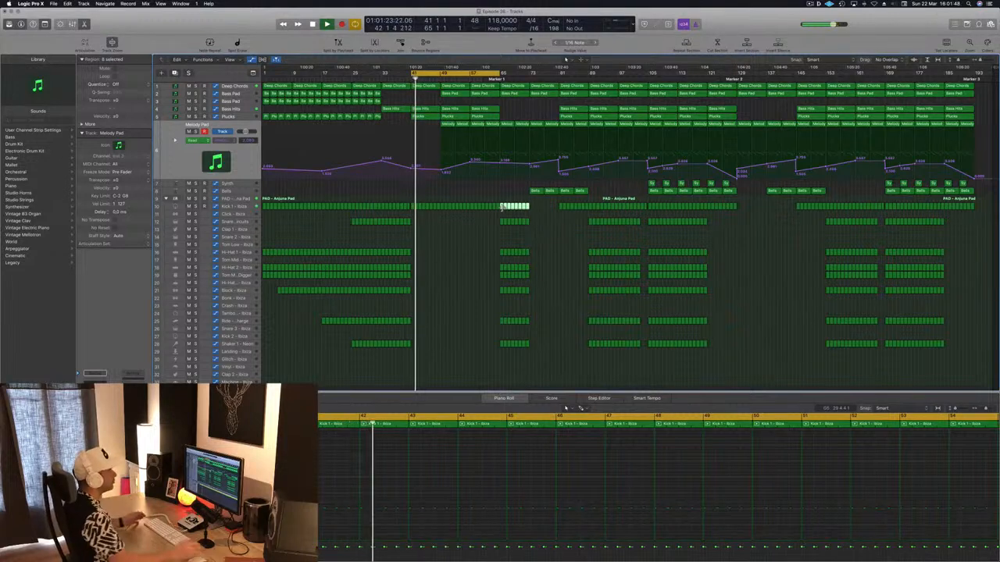
left_click_drag(479, 73, 569, 75)
key("space")
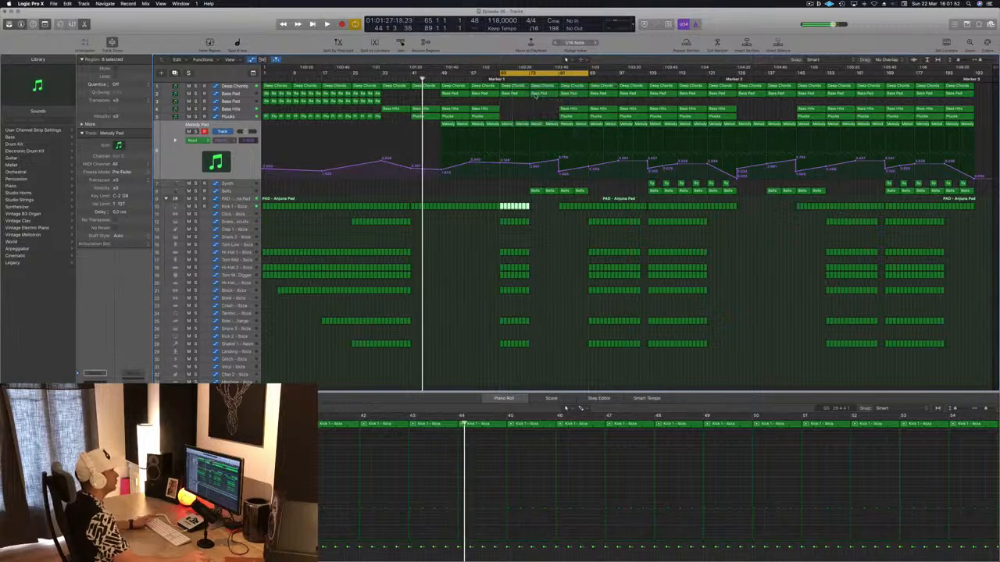
key("space")
Between bars 65 and 73, remove the Bass Pad and Melody Pad regions and copy in the Bass Hits region from bar 57
left_click(515, 94)
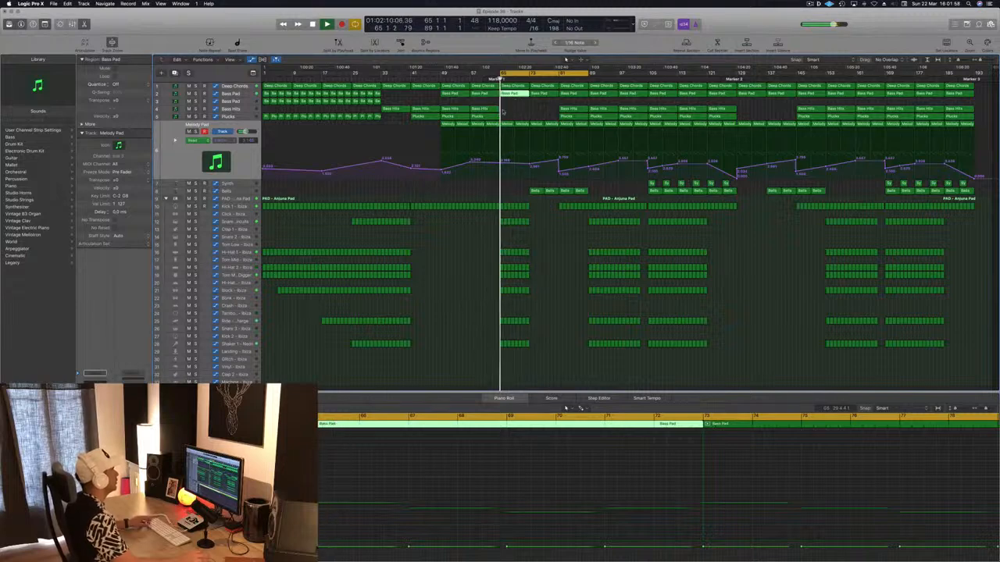
left_click(484, 110)
left_click_drag(485, 110, 545, 116)
left_click_drag(499, 164, 499, 164)
key("space")
key("space")
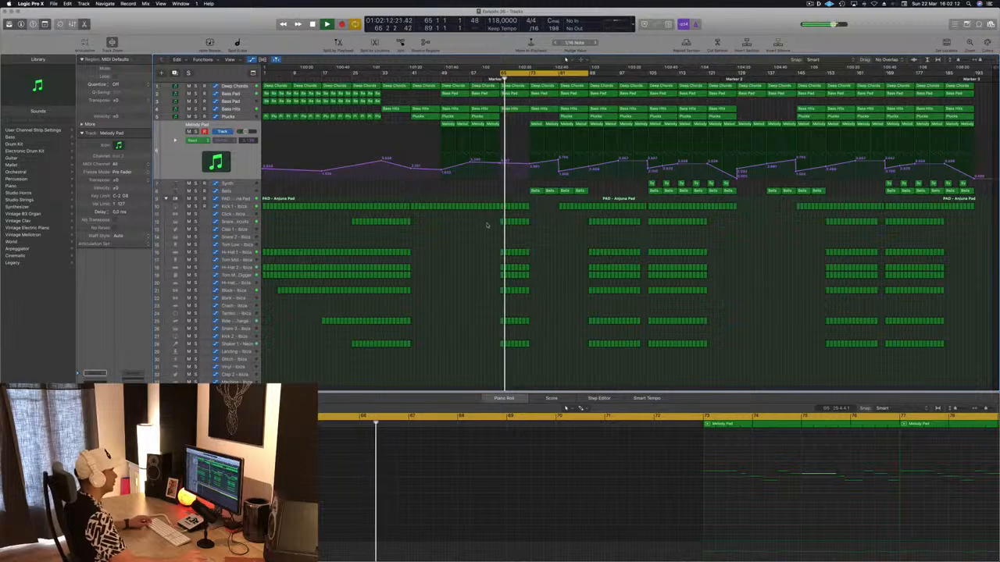
Copy the percussion regions from bar 65 to bar 73 and the Plucks region from bar 81 to bar 65
left_click_drag(539, 388, 539, 387)
mouse_move(502, 224)
left_mouse_down()
mouse_move(533, 229)
mouse_move(494, 229)
left_mouse_up()
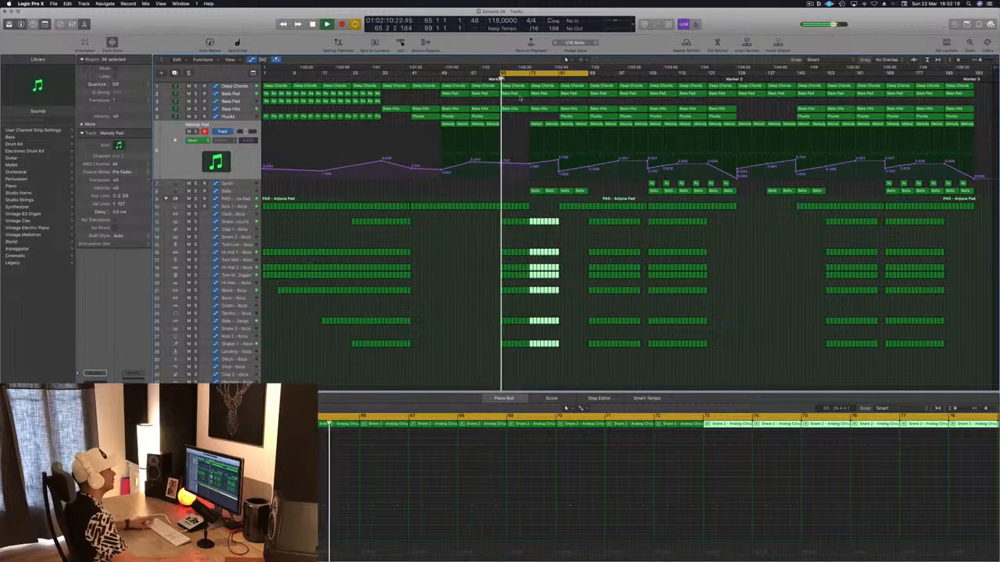
left_click(581, 116)
left_click_drag(581, 116, 521, 122)
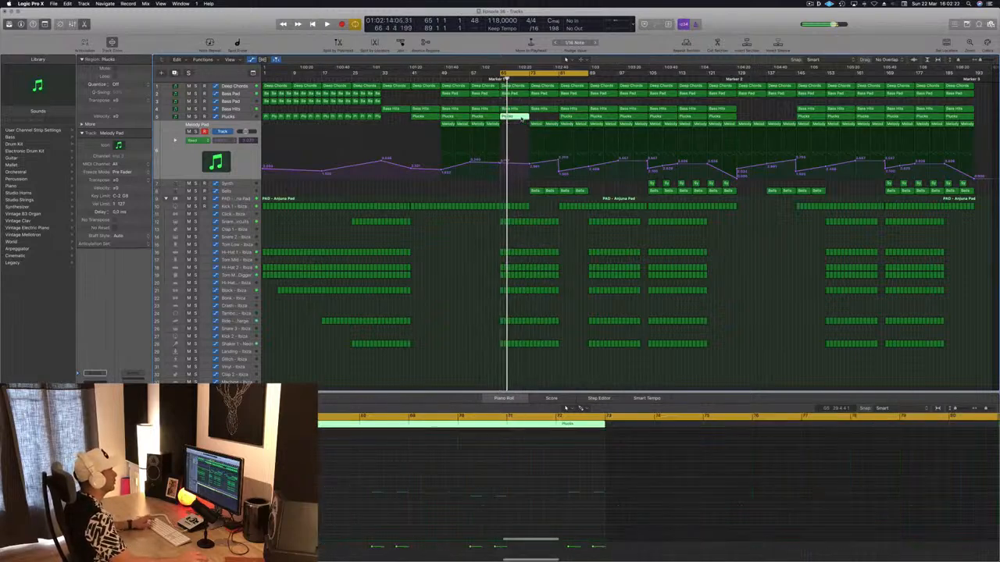
Copy the first two Synth regions from bar 105 onward to bars 65 and 69 and replay the section
left_click(652, 184)
left_click(666, 184, "shift")
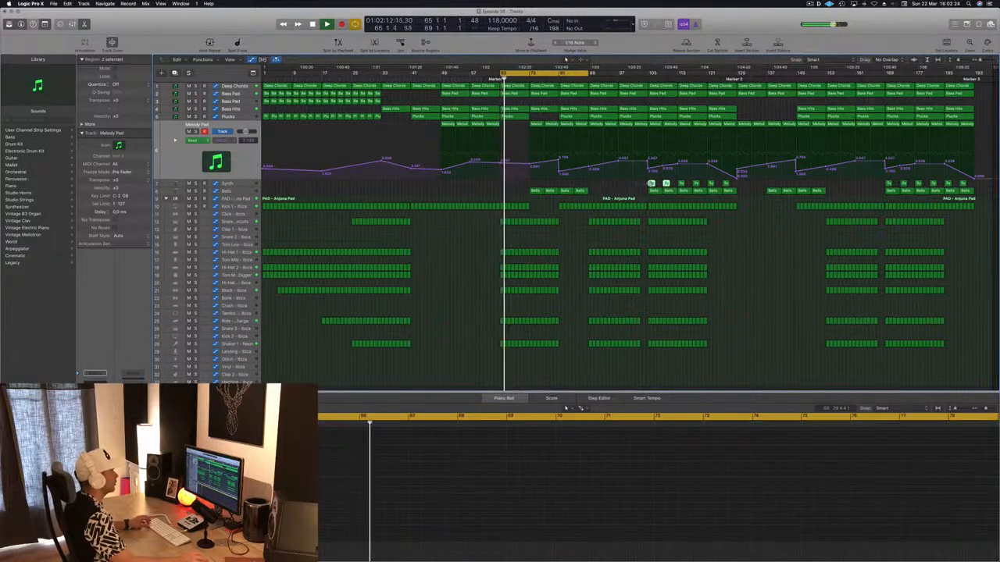
left_click_drag(652, 183, 503, 184)
key("space")
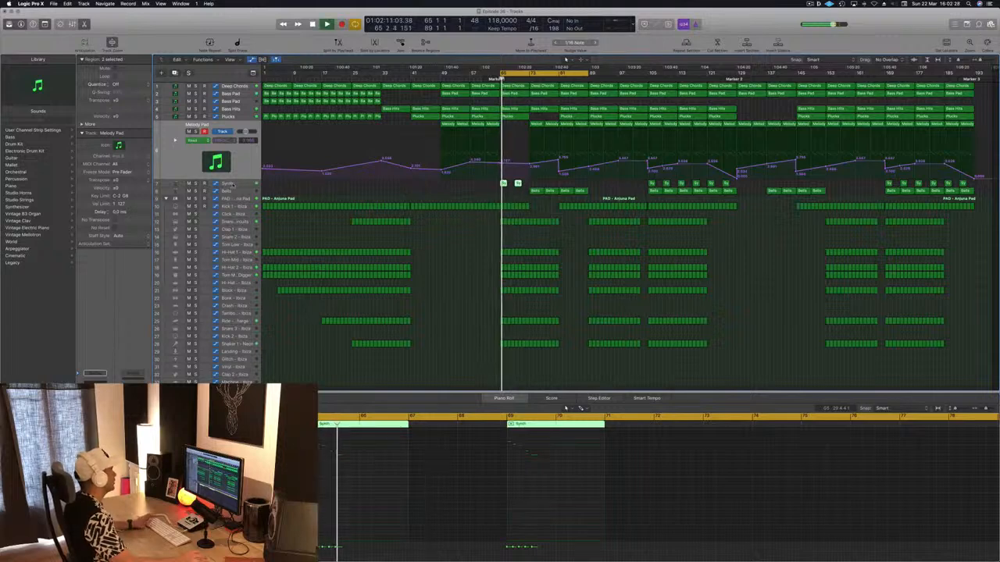
Lower the Synth track's volume to -24.5 dB while replaying from bar 65, and save the project
left_click(233, 183)
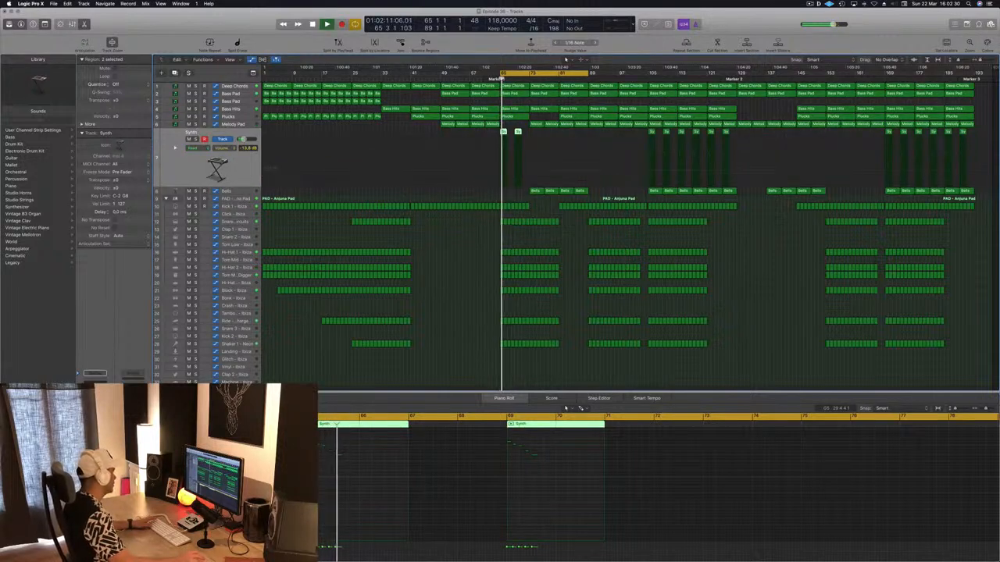
left_click(449, 325)
key("super+s")
key("super+Right")
key("super+Right")
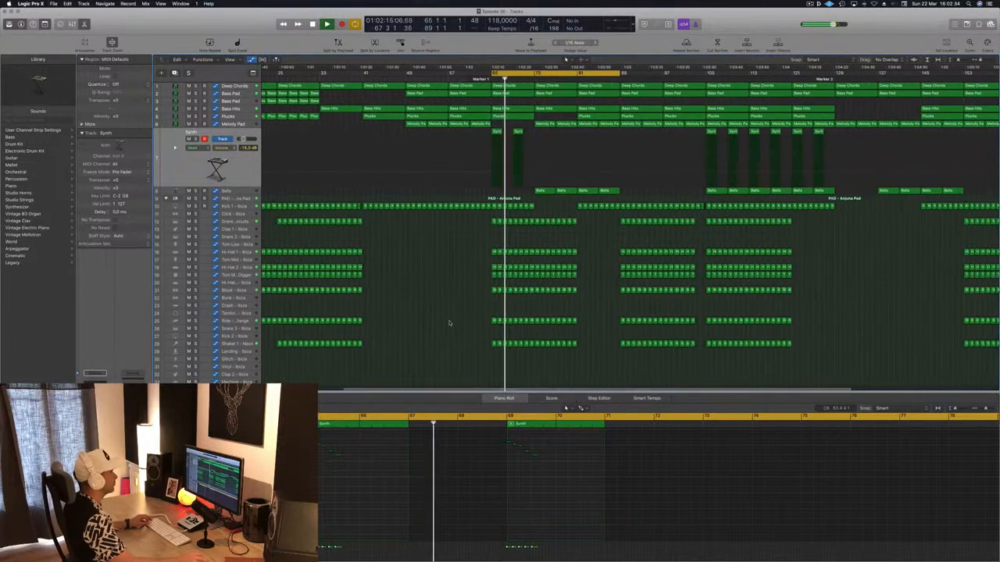
key("super+Left")
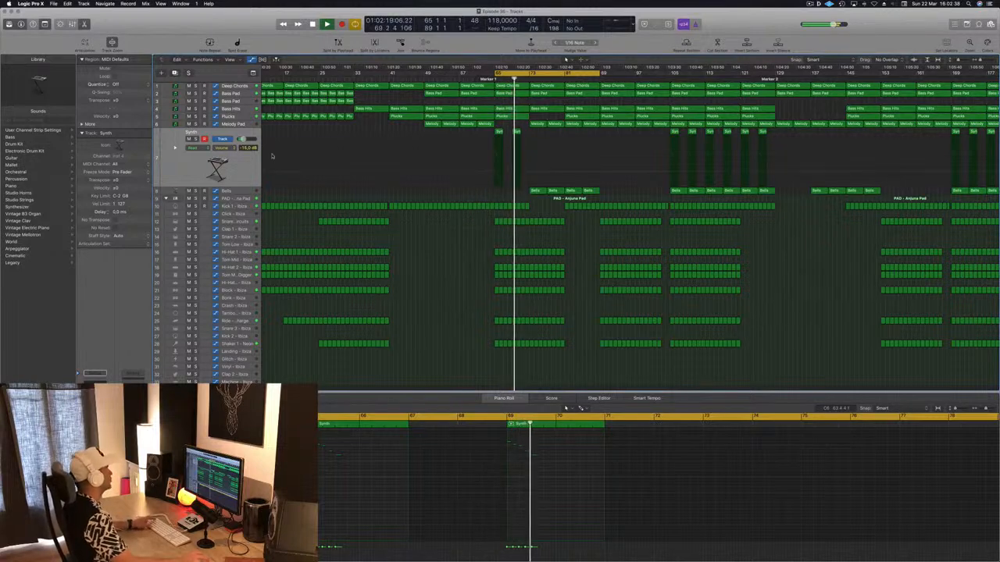
key("super+Left")
key("space")
key("space")
left_click(205, 160)
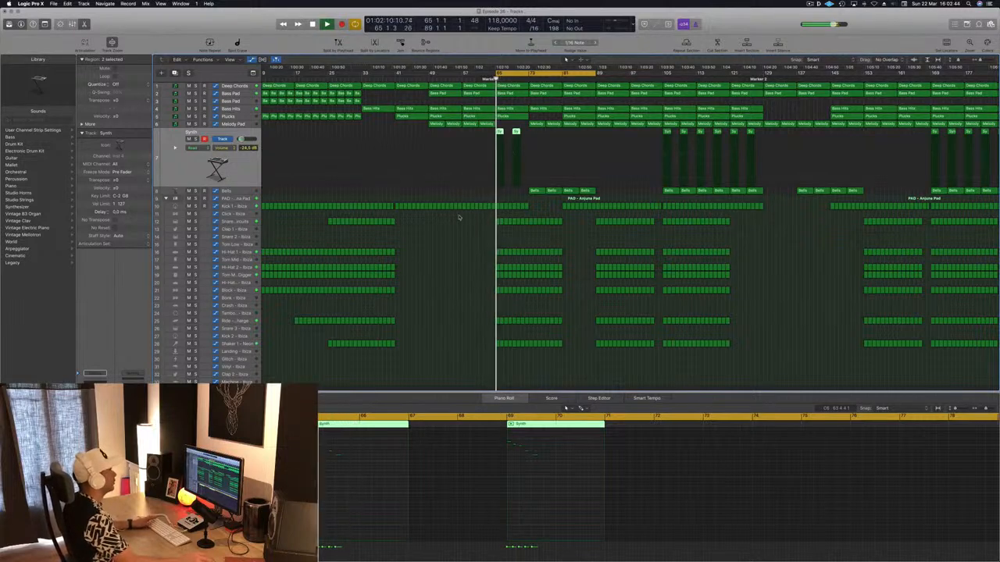
Delete the Synth regions at bars 65 and 69, and move the Bells region from bar 73 to bar 65
key("Delete")
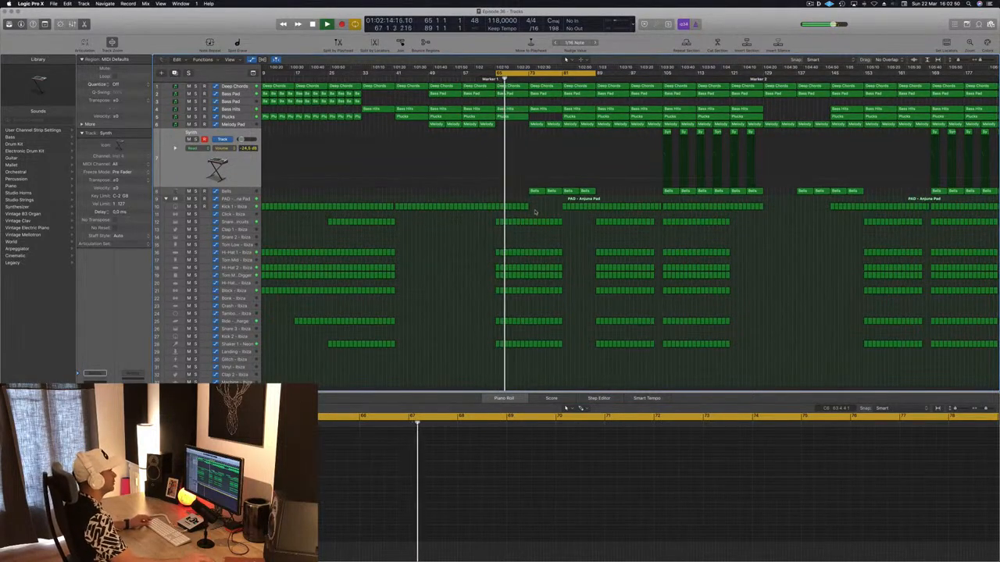
left_click(536, 191)
left_click_drag(531, 192, 503, 196)
key("space")
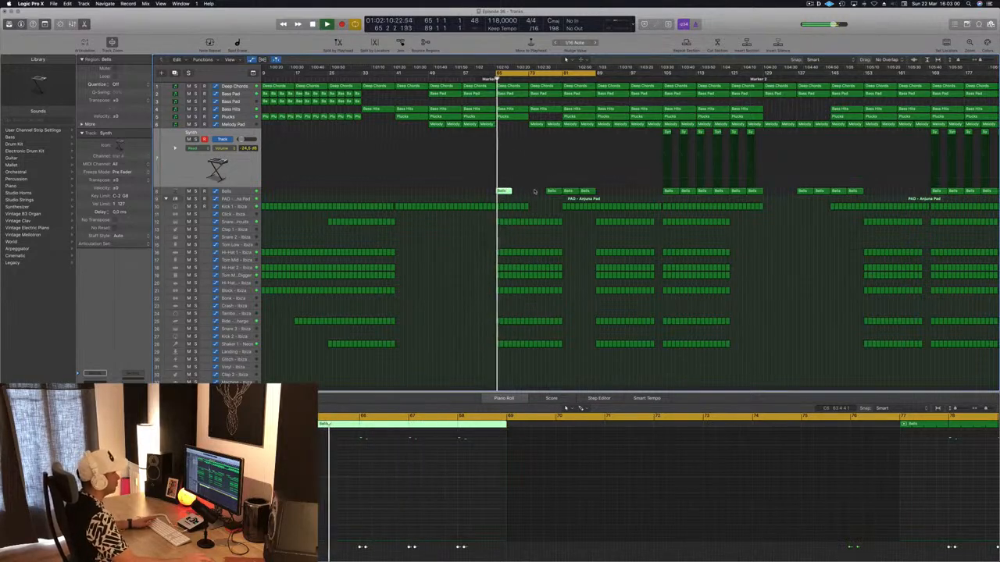
Delete the three Bells regions between bars 77 and 89, and move the bar 65 Bells region to bar 73
left_click_drag(544, 192, 600, 194)
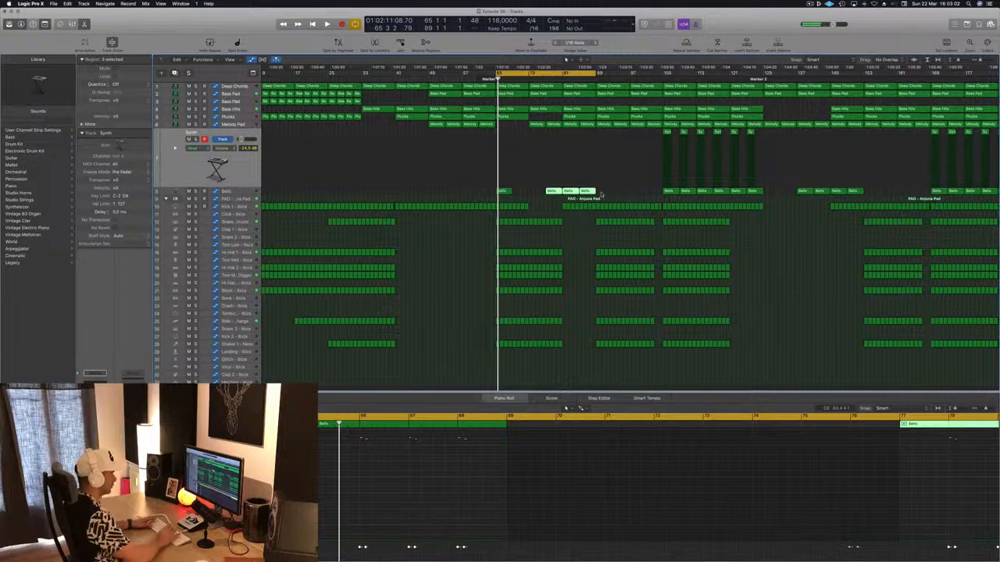
key("Delete")
left_click_drag(504, 191, 536, 192)
key("space")
Remove the Melody Pad regions between bars 73 and 81, and copy the Plucks region from bar 65 to bar 73
left_click(555, 125)
left_click(518, 117)
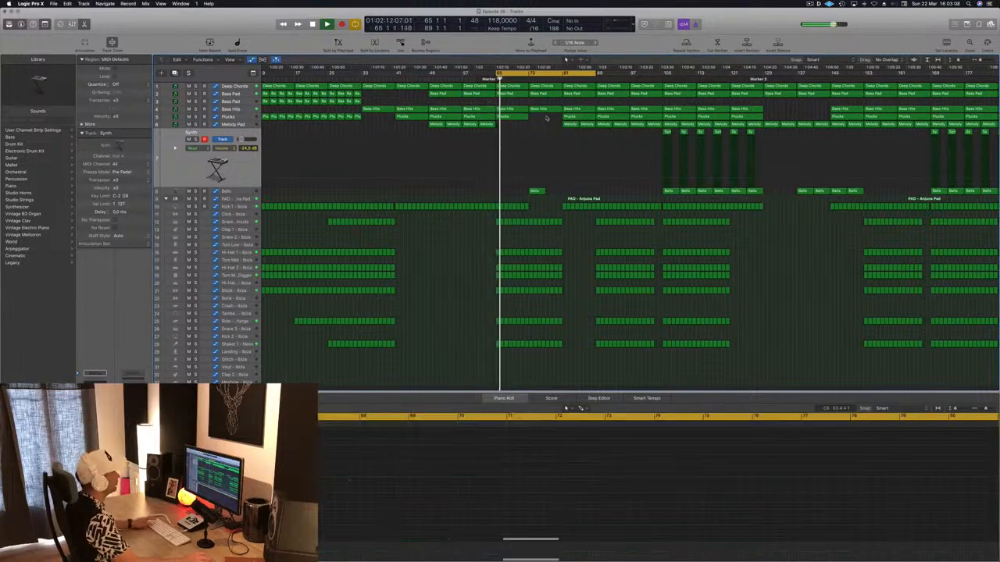
left_click_drag(504, 117, 537, 119)
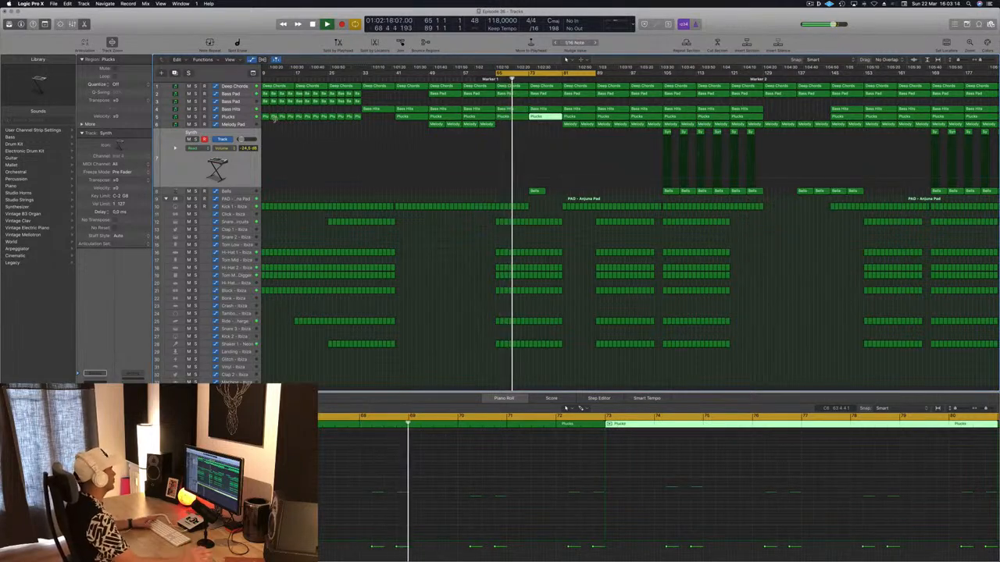
Review the Bass Pad and Deep Chords tracks, and copy the Kick 1 regions between bars 65 and 73 to bar 73
left_click(235, 93)
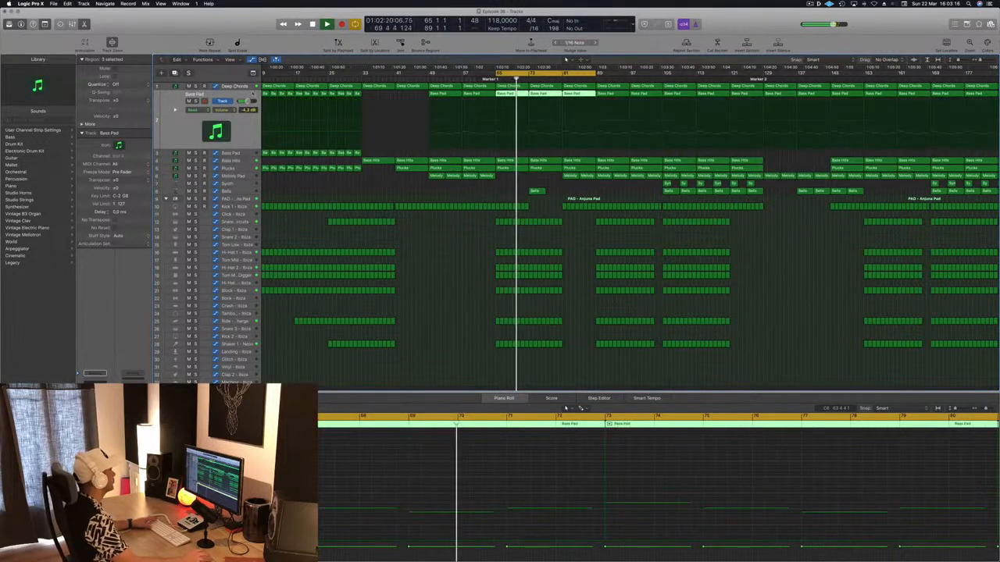
left_click(234, 86)
left_click_drag(527, 126, 530, 133)
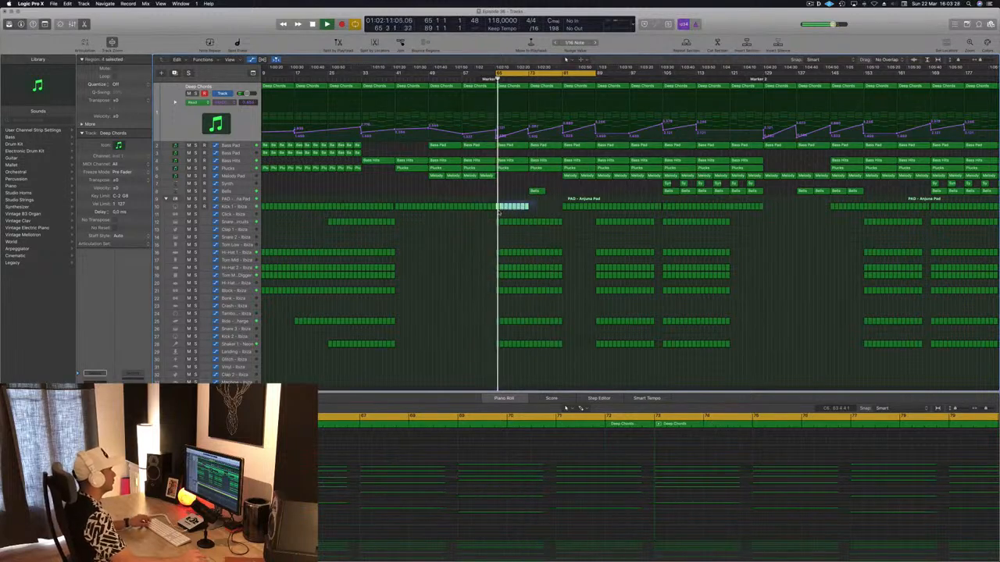
left_click(499, 210)
left_click_drag(499, 207, 532, 210)
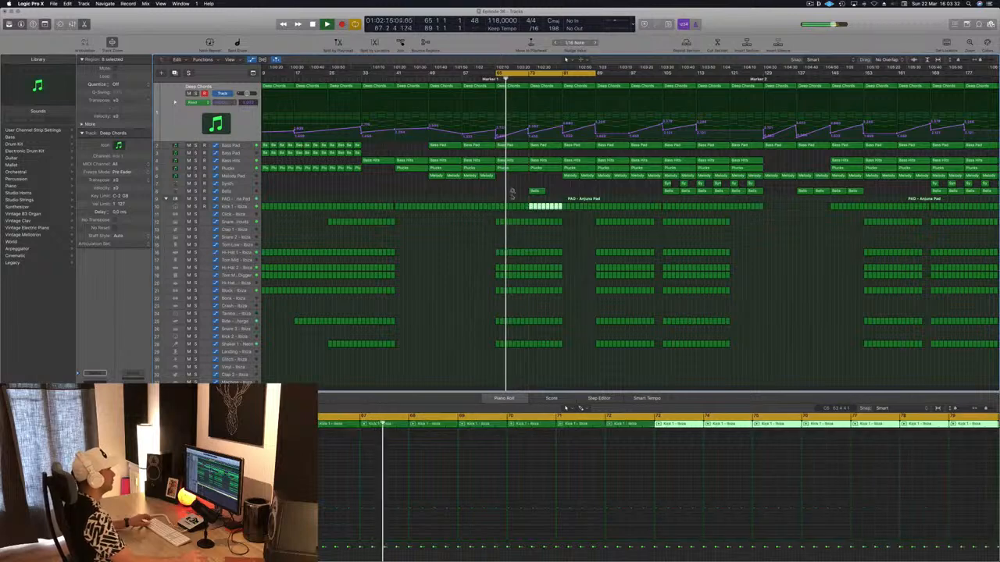
Solo the Bass Hits track to listen to it from bar 65, and unsolo it again
left_click(244, 162)
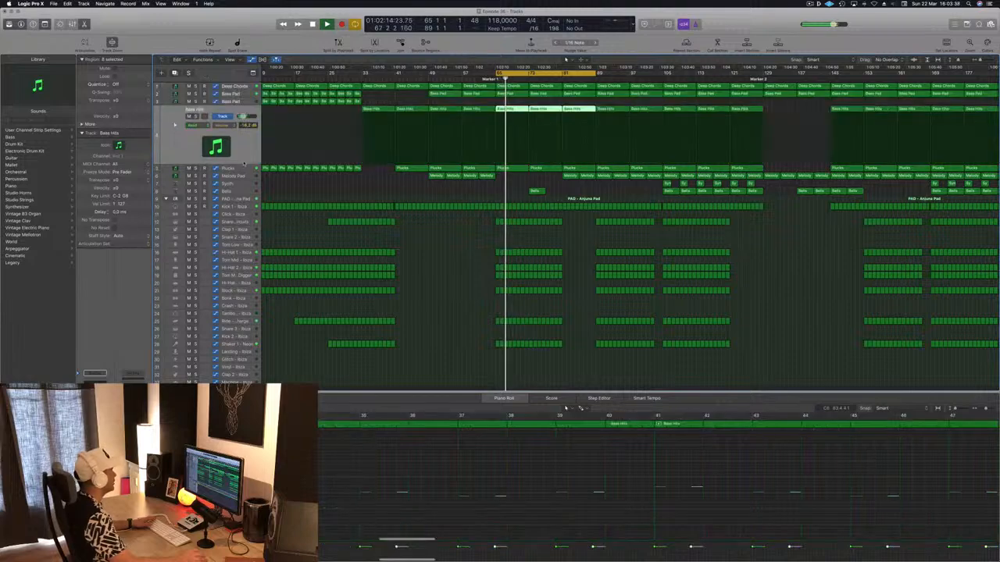
key("ctrl+s")
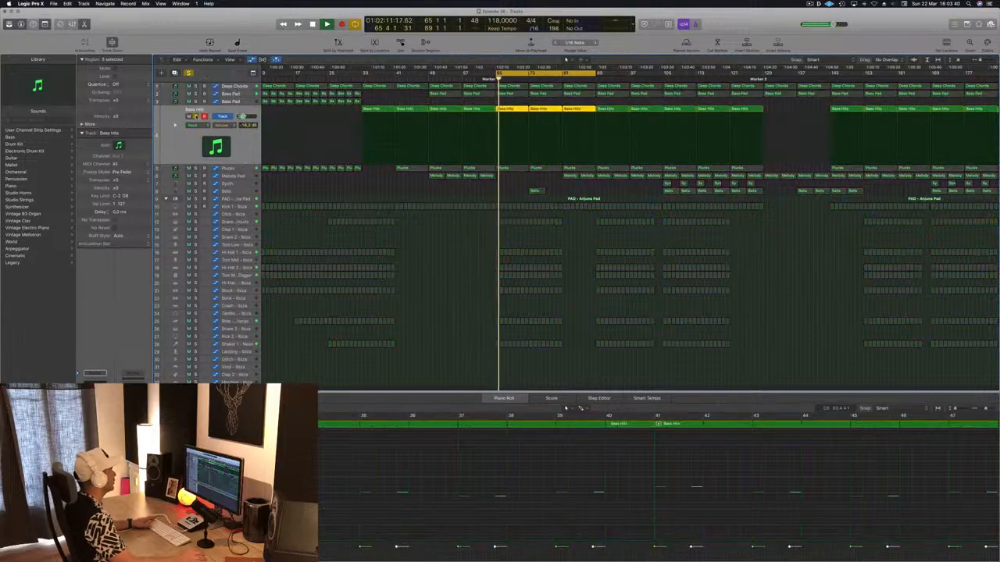
key("ctrl+s")
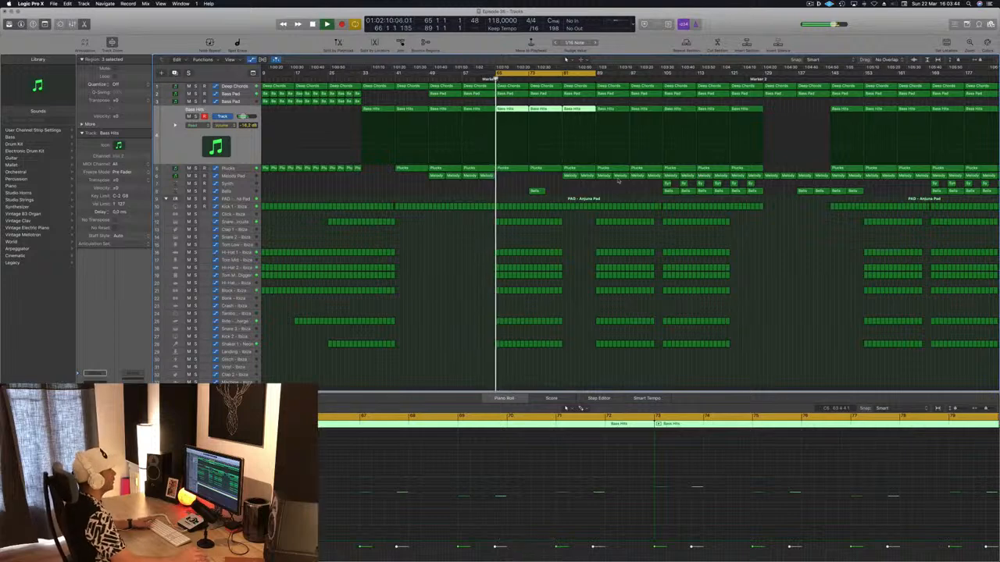
Duplicate the Deep Chords track and copy its bar 65 region onto the new track
left_click(232, 86)
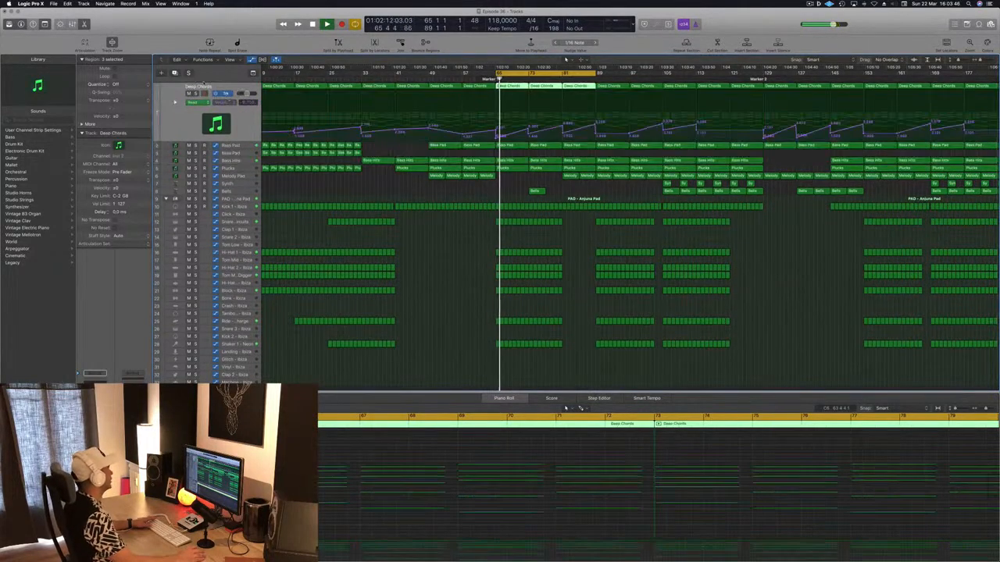
key("super+d")
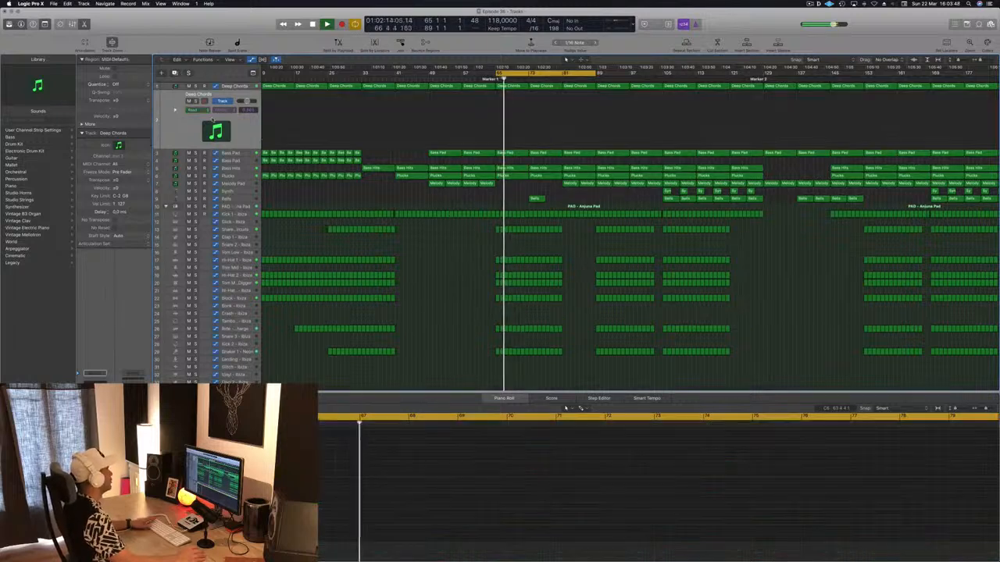
key("space")
key("space")
left_click_drag(517, 90, 517, 99)
Lengthen the copied Deep Chords notes so the last chord reaches bar 73, and delete the new track's automation
scroll(415, 427, "down", 1)
key("space")
left_click_drag(300, 444, 607, 539)
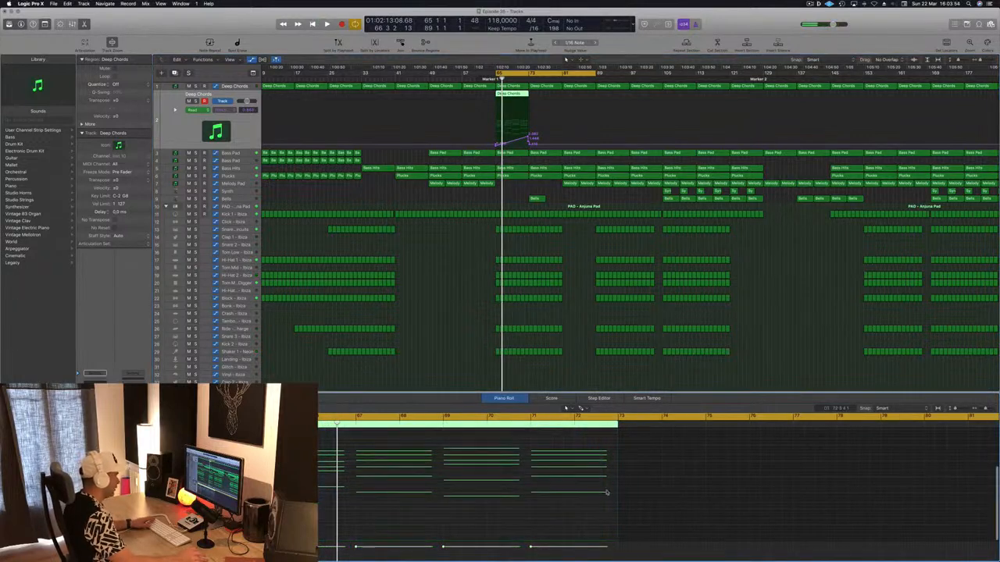
left_click_drag(606, 491, 617, 491)
key("space")
key("space")
key("ctrl+super+BackSpace")
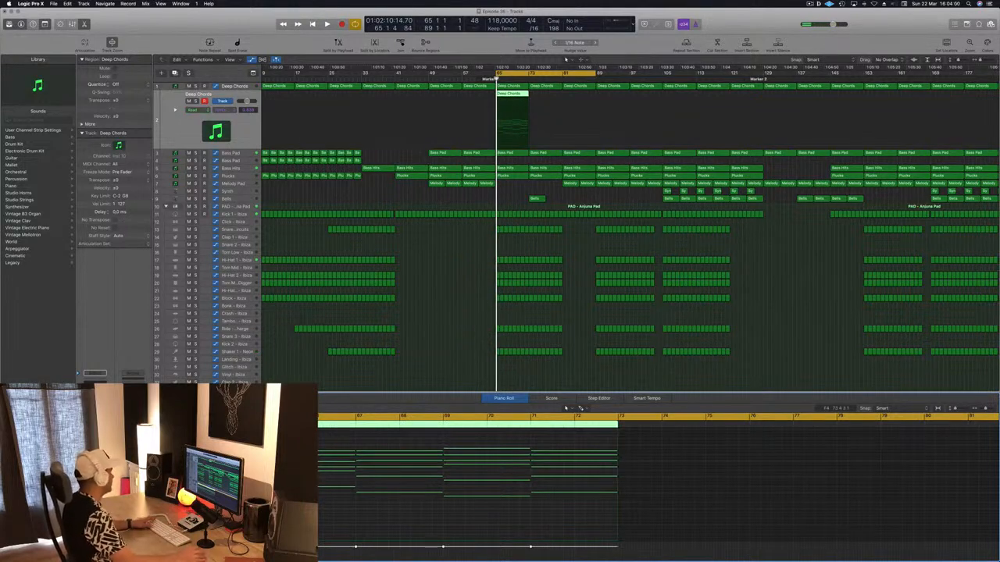
Load Retro Synth as the instrument and an Arpeggiator MIDI effect on the duplicated Deep Chords track
left_click(95, 373)
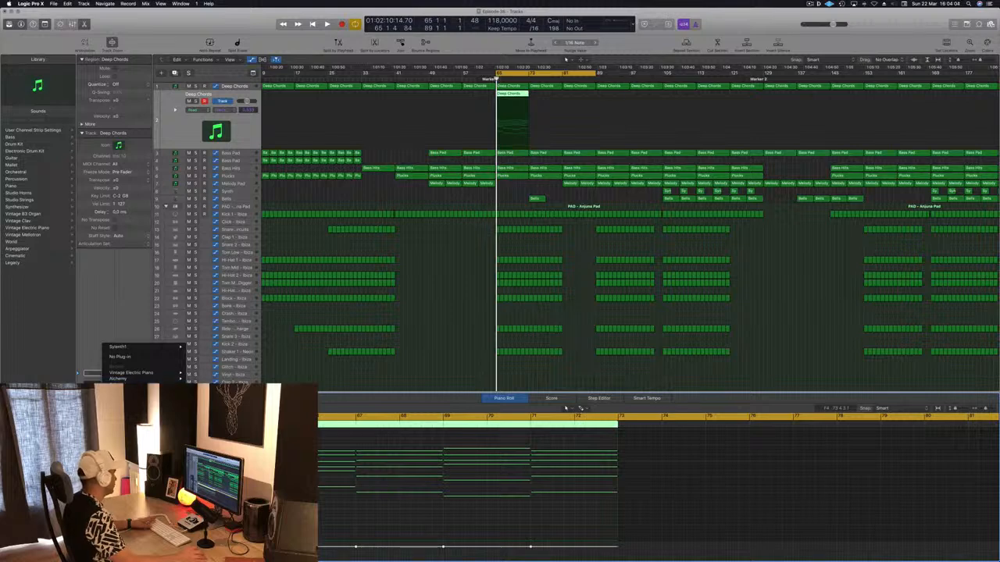
key("Escape")
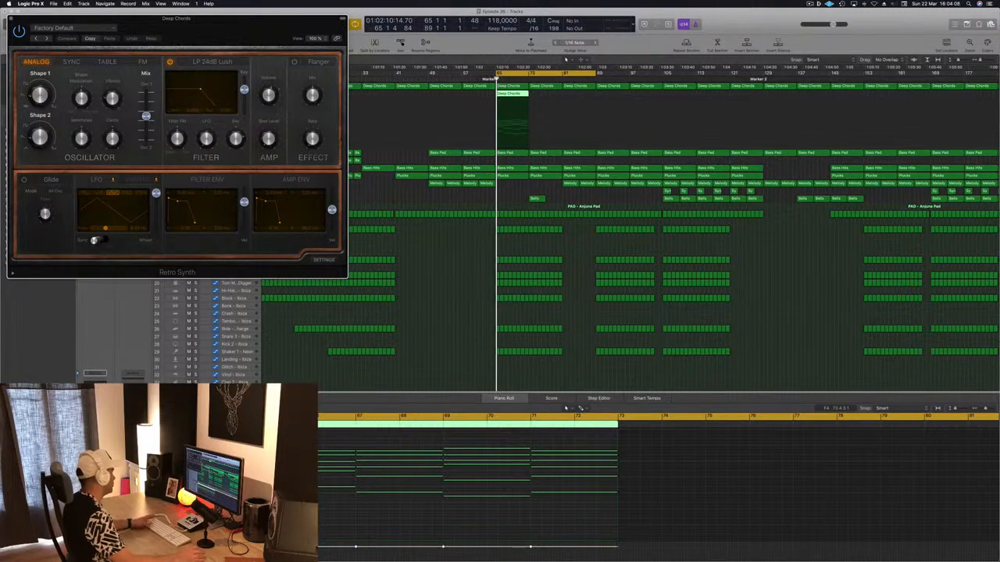
left_click(658, 452)
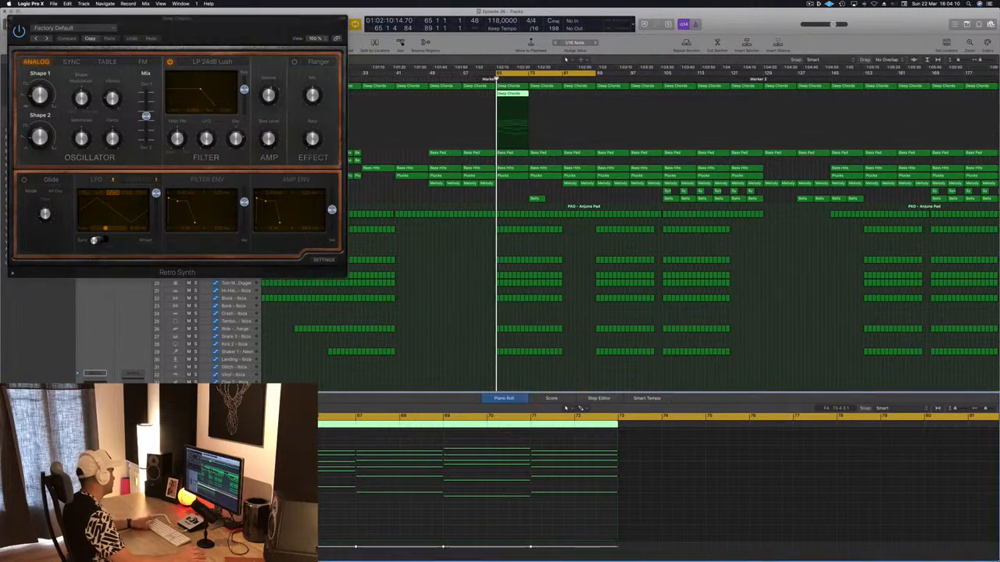
left_click_drag(271, 45, 795, 195)
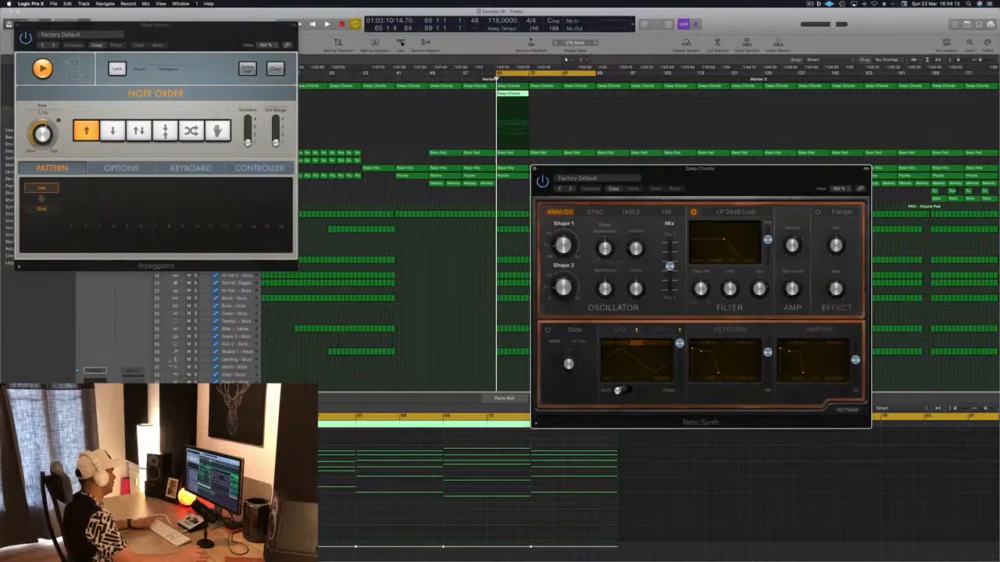
left_click_drag(121, 39, 657, 82)
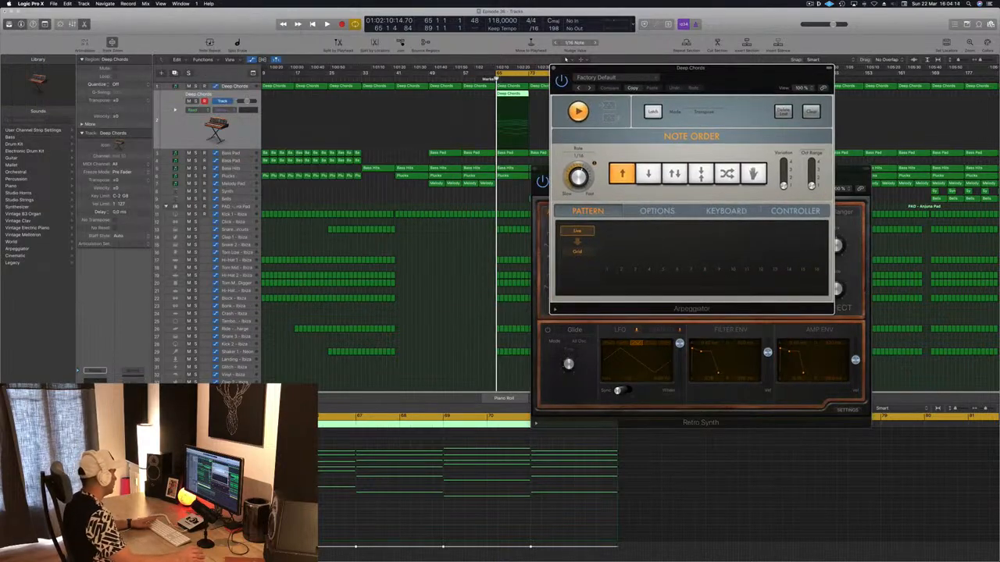
left_click(670, 473)
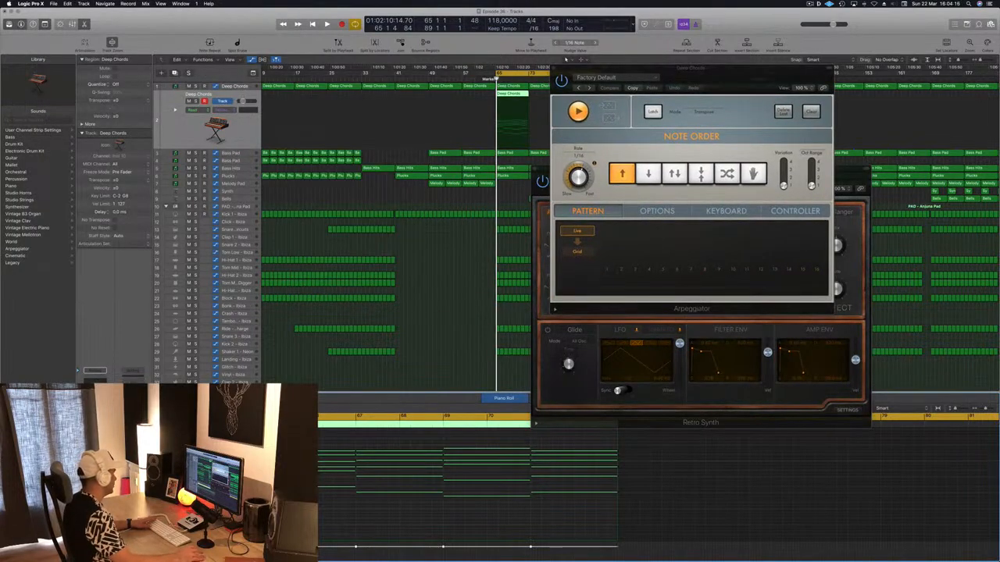
Adjust the duplicated track's Channel EQ to a 120 Hz, 24 dB/Oct low cut and a 380 Hz, 48 dB/Oct high cut while listening
left_click(95, 392)
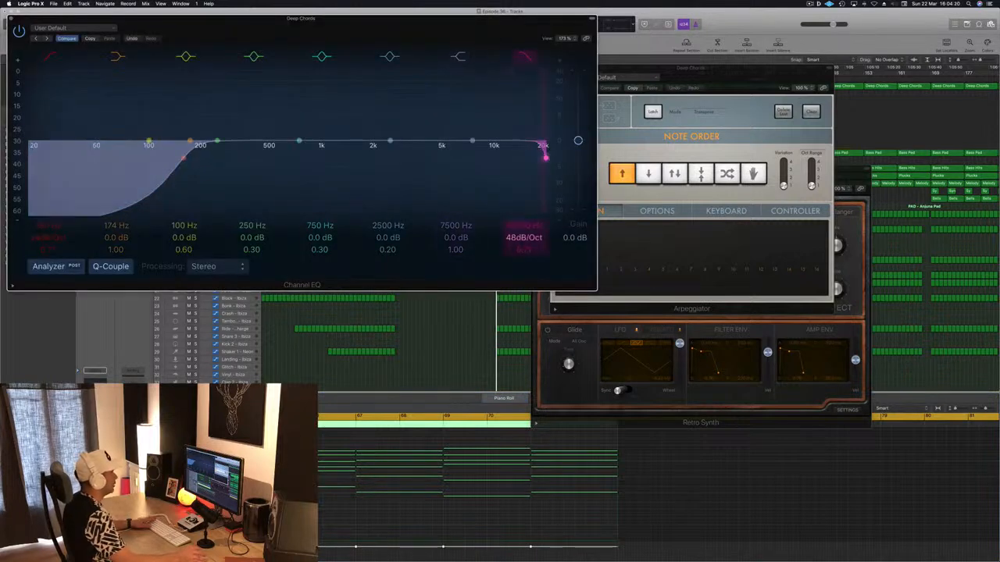
left_click_drag(525, 226, 522, 273)
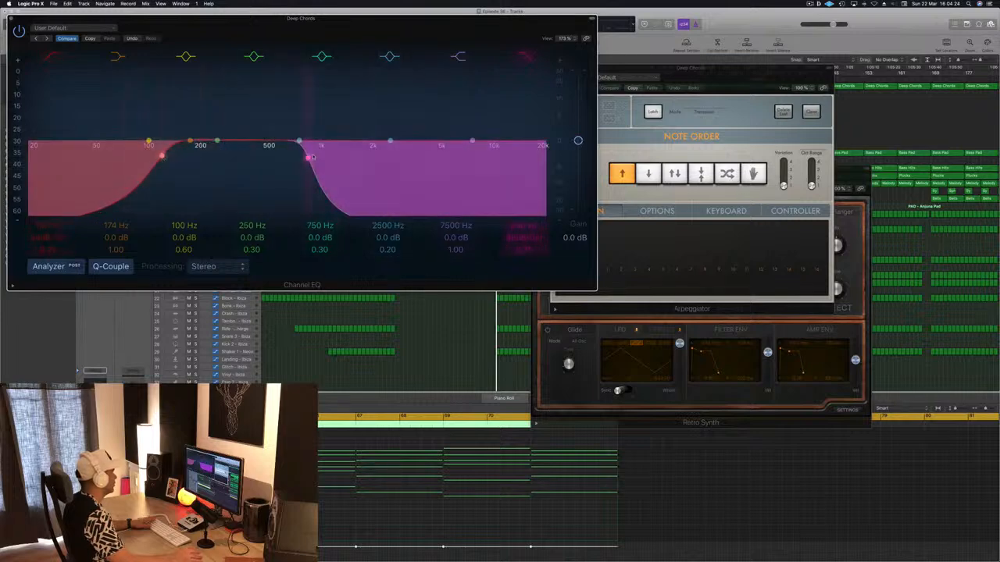
left_click_drag(307, 160, 251, 158)
key("space")
left_click_drag(331, 18, 530, 143)
left_click_drag(711, 68, 613, 105)
left_click(460, 105)
left_click_drag(439, 151, 576, 141)
key("space")
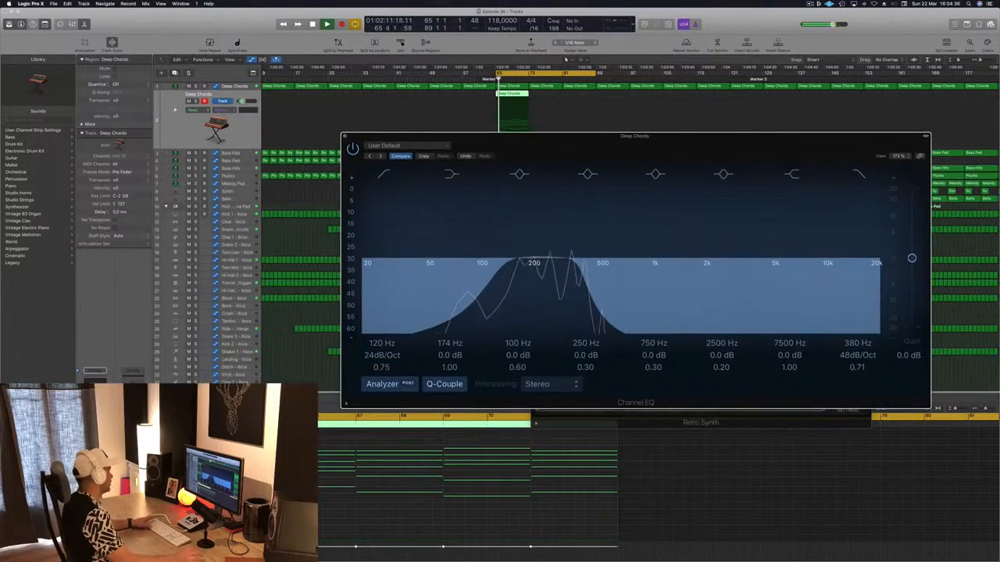
left_click(664, 492)
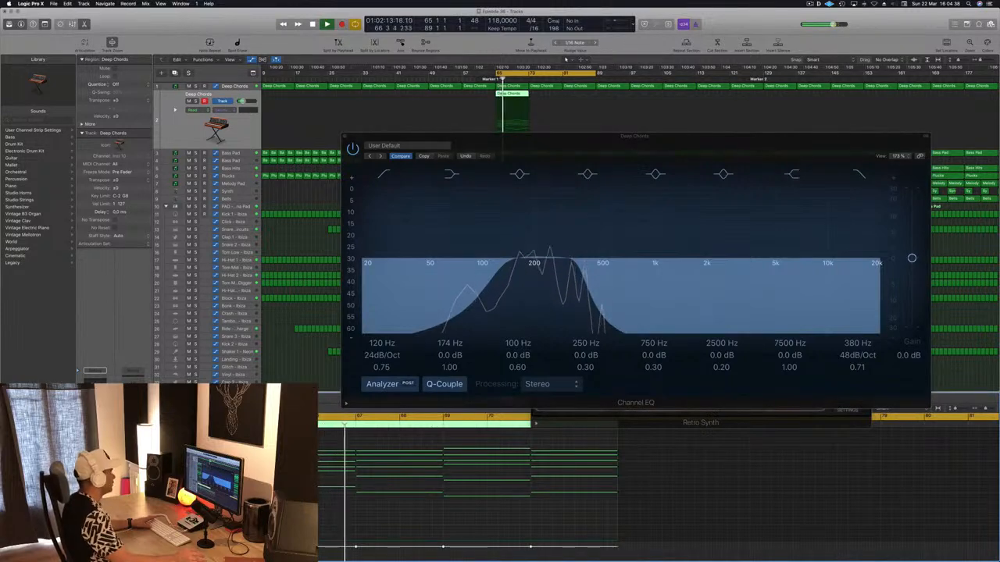
Copy the duplicated track's Deep Chords region from bar 65 to bar 73, and close the Retro Synth window
left_click_drag(642, 158, 558, 251)
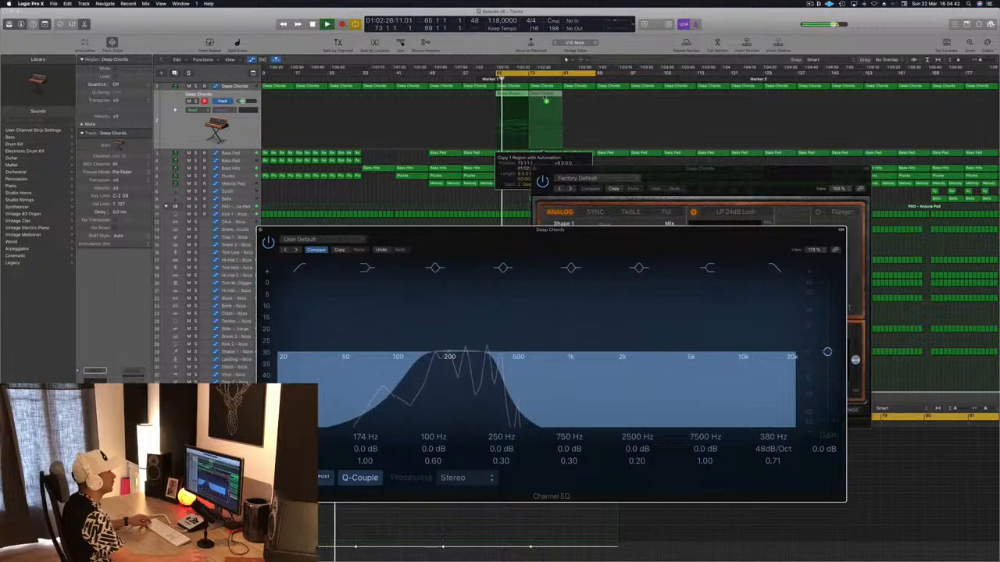
left_click_drag(712, 171, 739, 167)
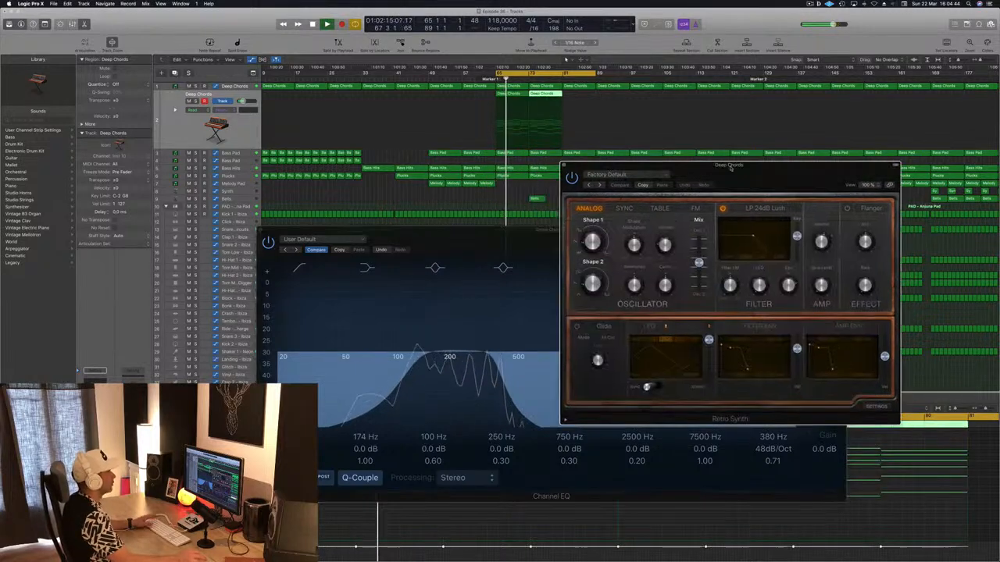
left_click(562, 164)
left_click_drag(454, 230, 521, 192)
Insert a Compressor on the duplicated Deep Chords track while replaying from bar 65
key("space")
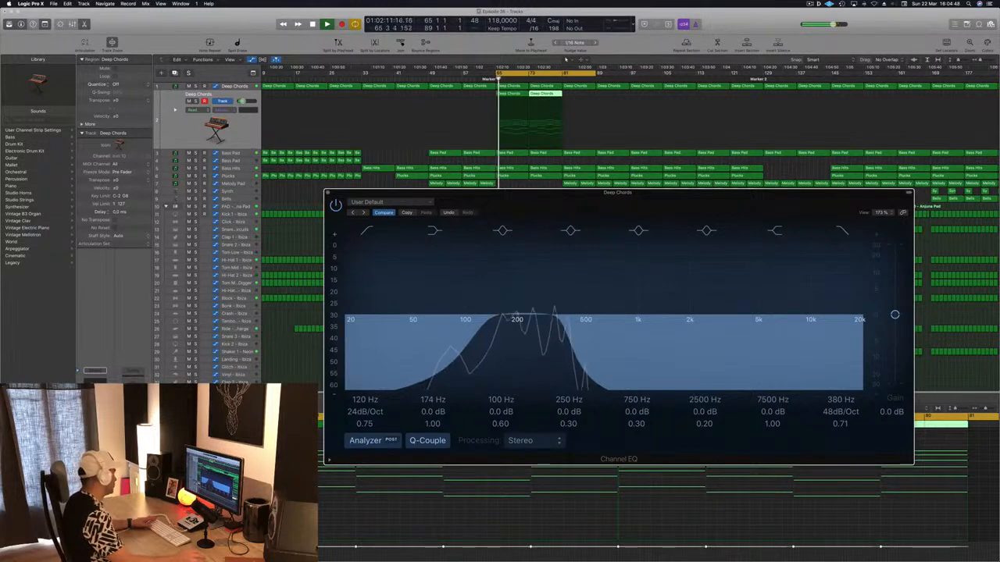
key("super+w")
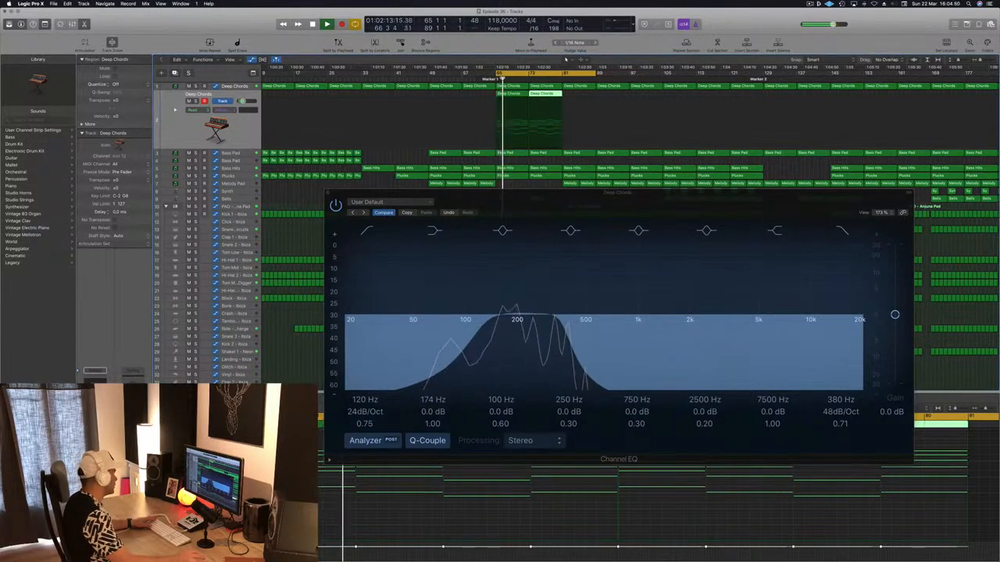
left_click(95, 426)
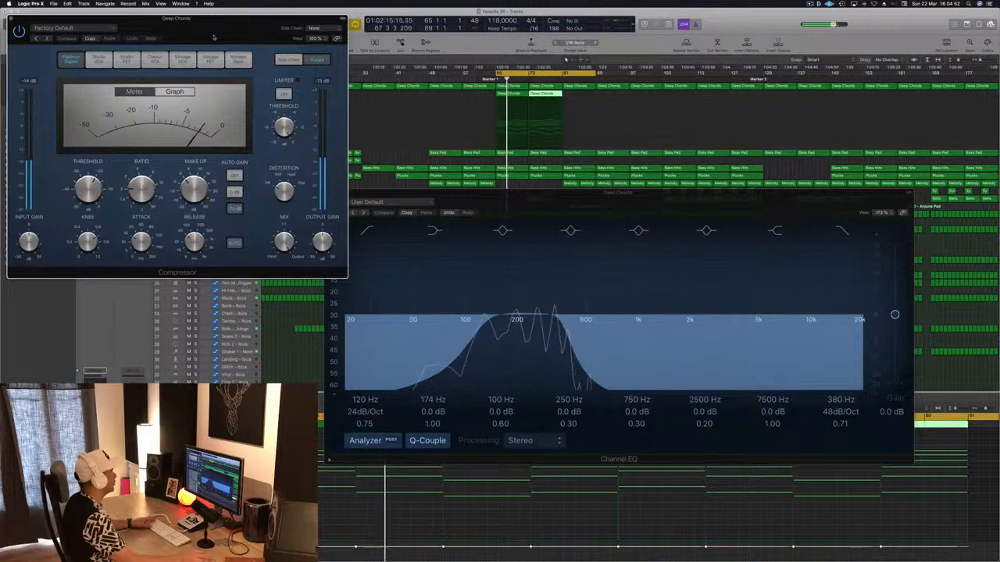
Side-chain the Deep Chords compressor to a drum bus, raise its ratio, and set the threshold to about -21.5 dB
left_click_drag(212, 34, 366, 73)
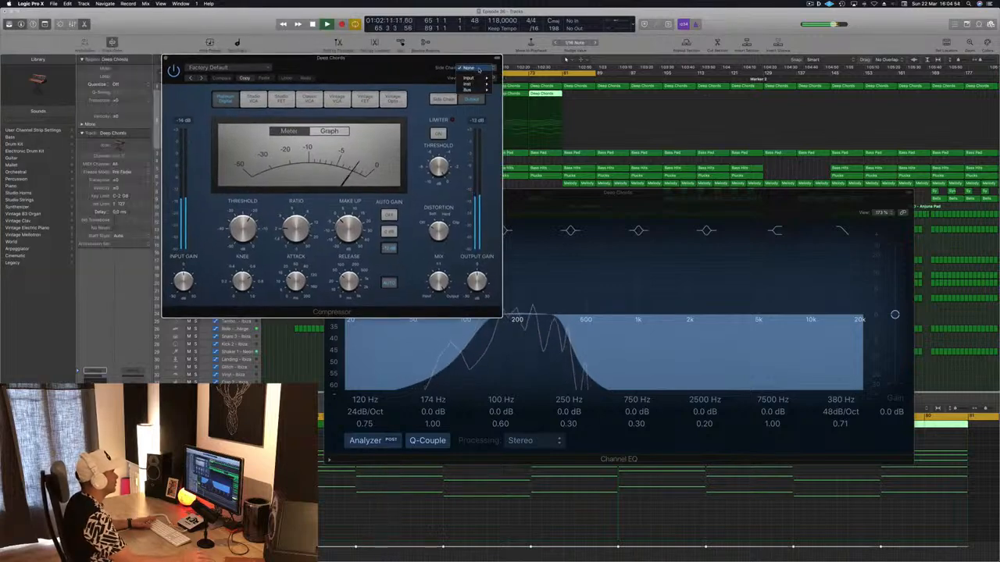
mouse_move(473, 90)
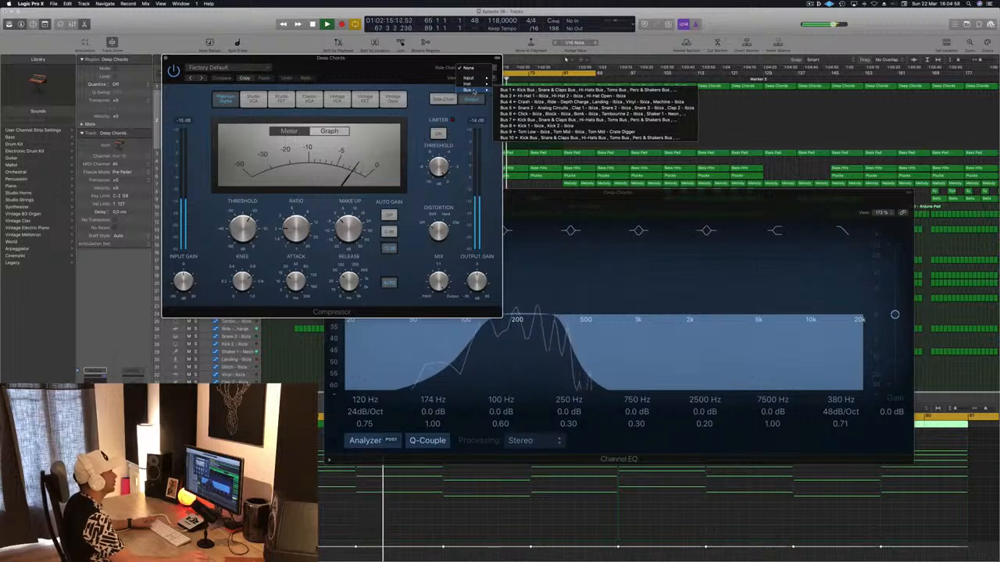
left_click(539, 114)
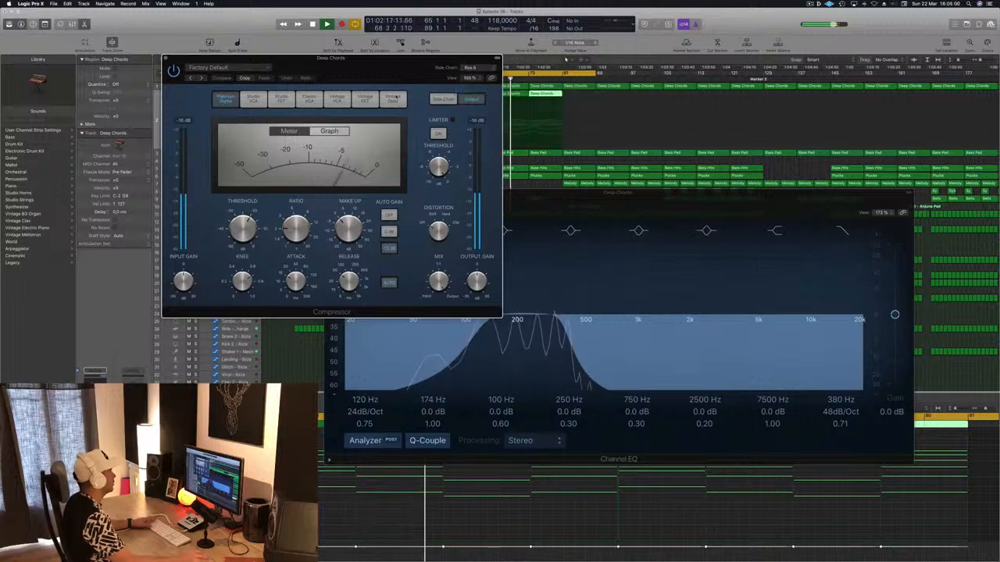
left_click_drag(301, 222, 301, 208)
key("space")
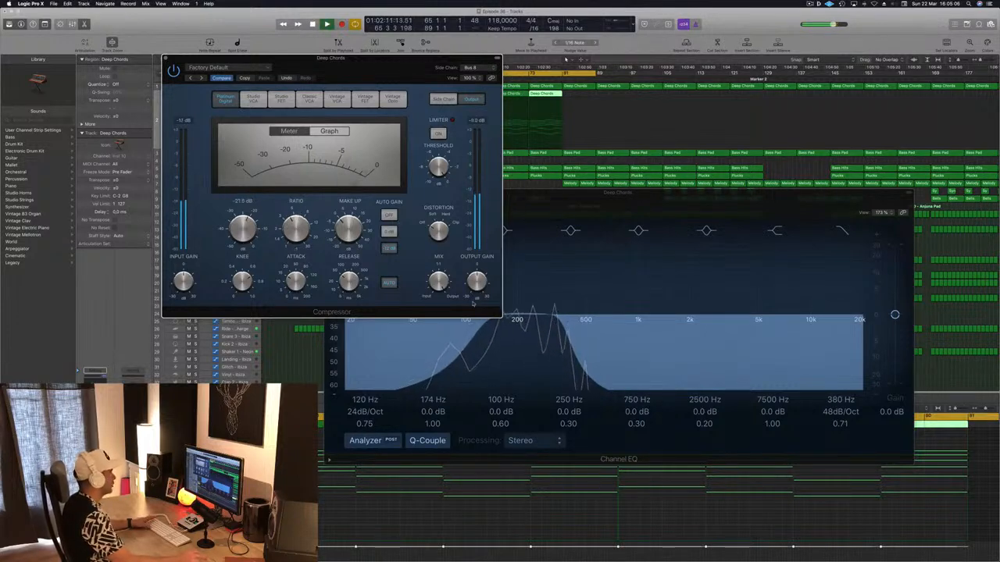
key("space")
key("space")
In the Deep Chords Channel EQ, set the low cut to 91 Hz and high cut to 325 Hz, dipping the 280 Hz band by 1 dB
left_click(552, 333)
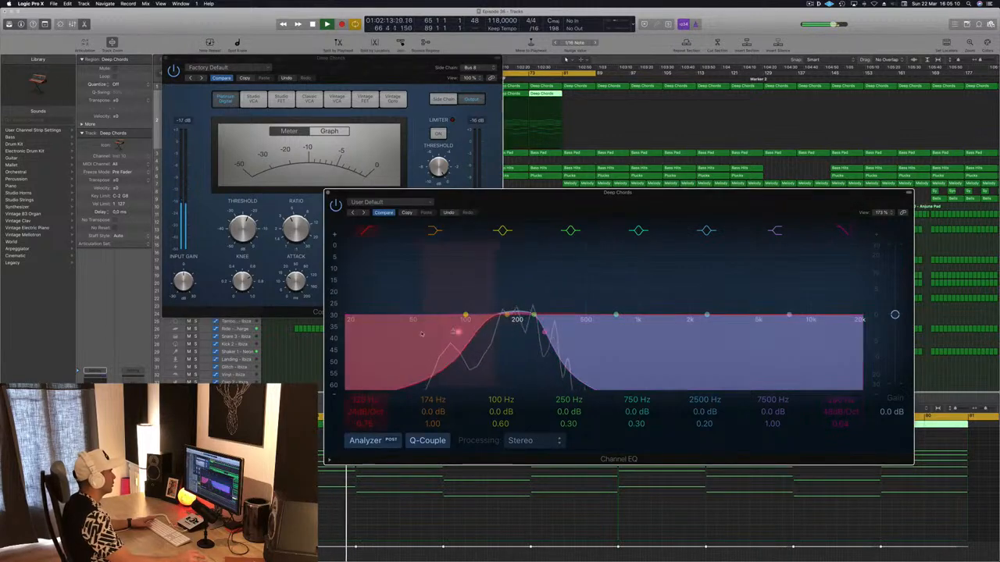
left_click_drag(427, 332, 456, 334)
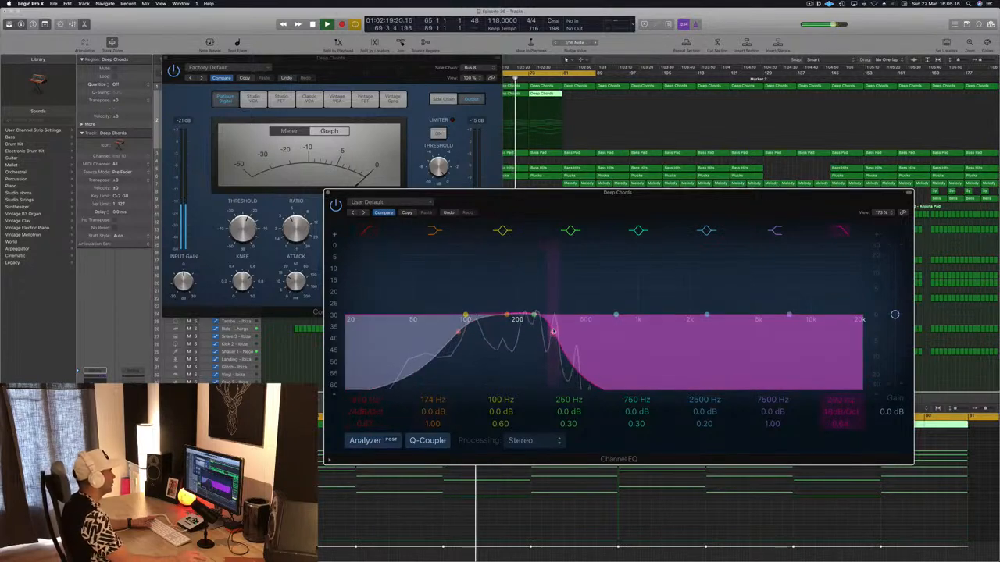
left_click_drag(533, 315, 533, 320)
left_click_drag(517, 193, 582, 183)
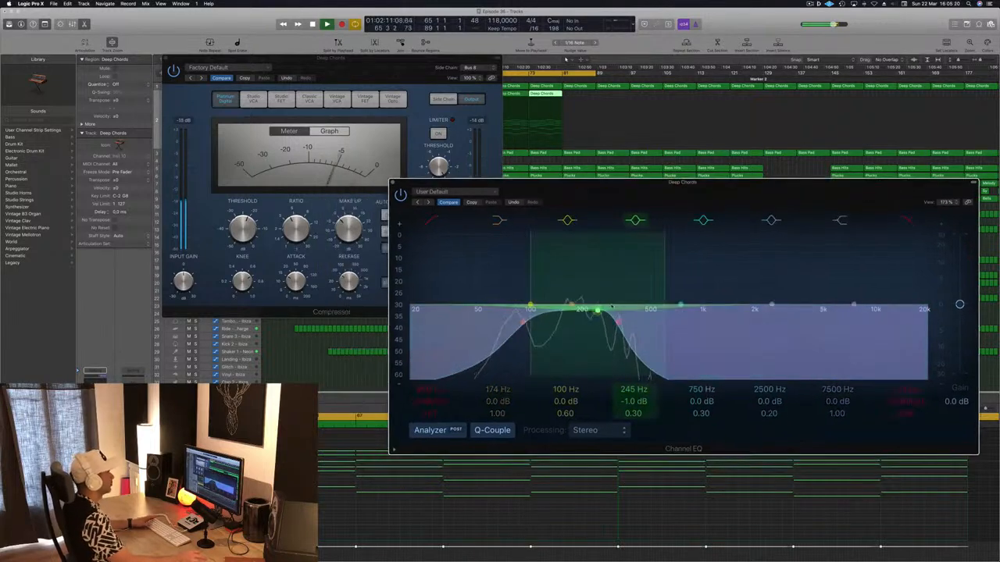
Close the Deep Chords compressor and open the track's Retro Synth beside the Channel EQ
left_click_drag(183, 61, 415, 73)
key("space")
left_click(398, 70)
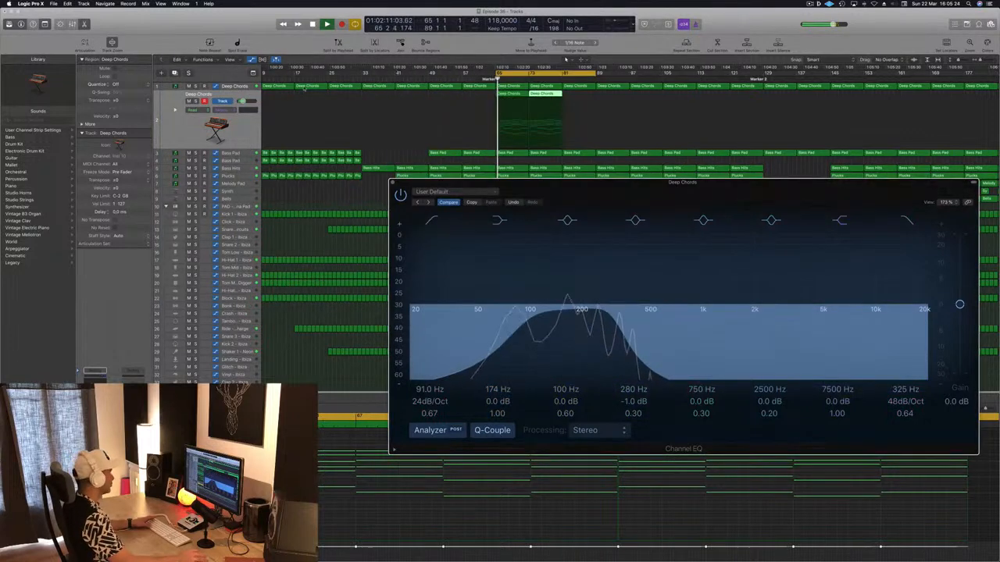
left_click(232, 122)
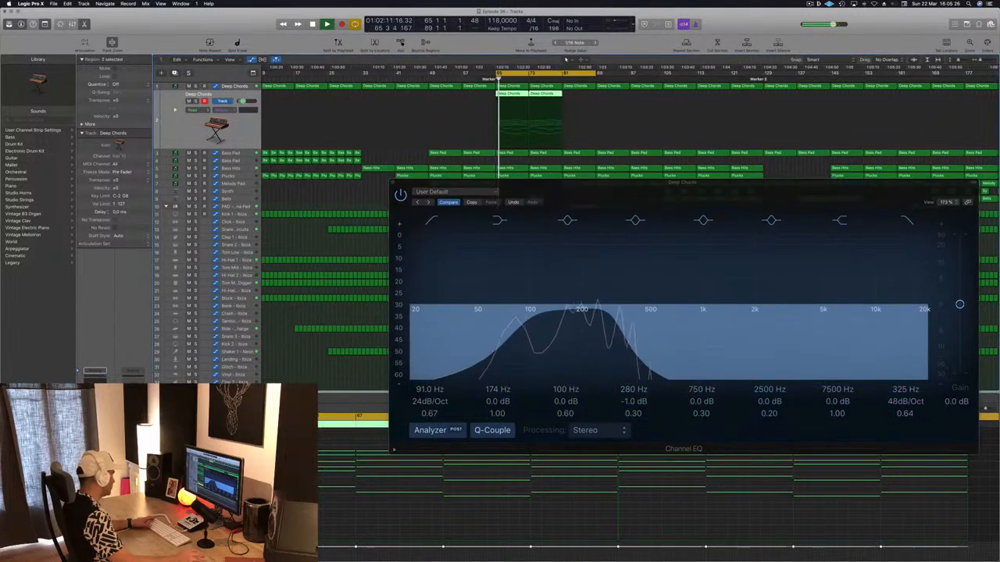
left_click(95, 401)
left_click_drag(692, 170, 166, 162)
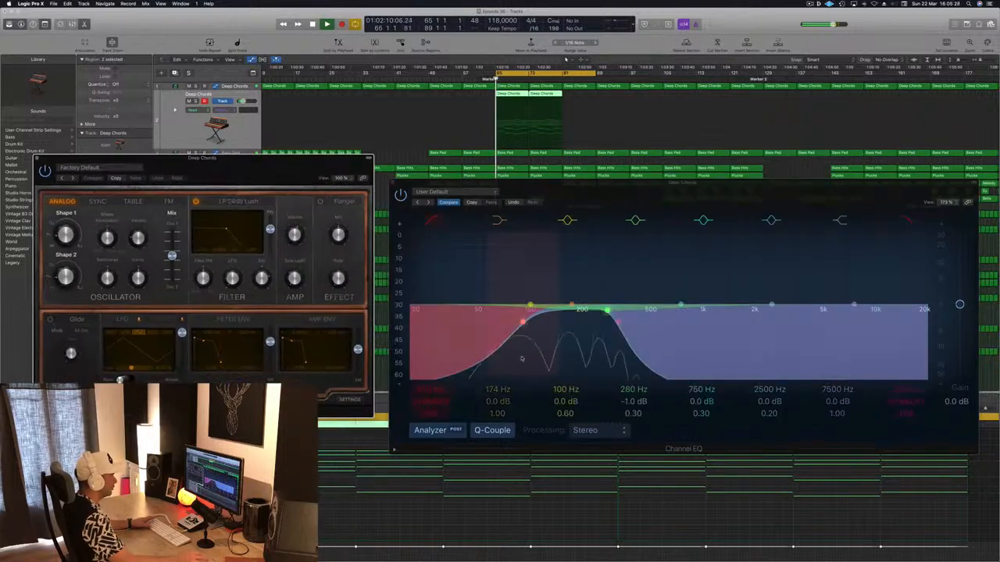
Move the dipped peak band of the Channel EQ to 1560 Hz at 0 dB and lower the high cut to 295 Hz
left_click(621, 327)
left_click_drag(629, 324, 735, 322)
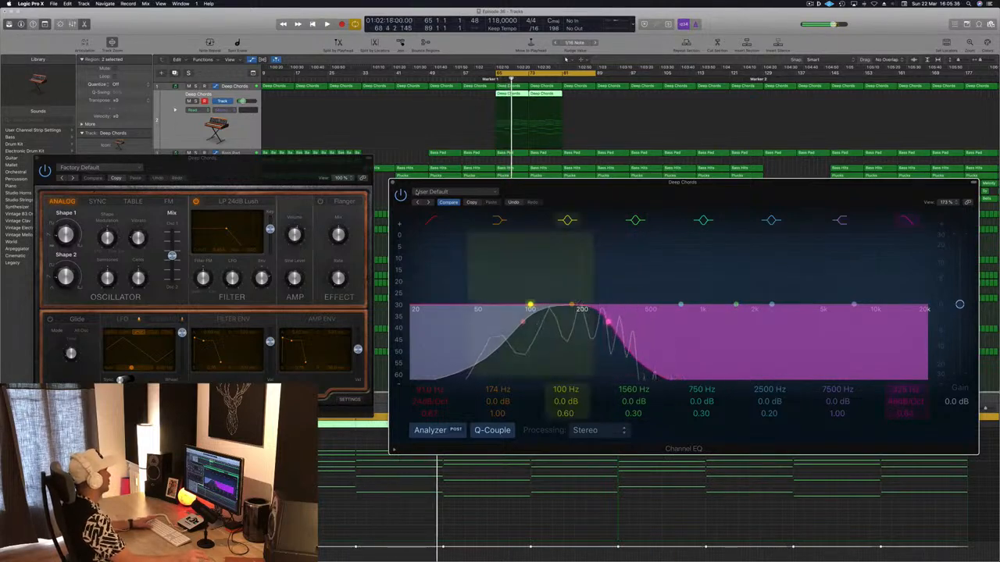
left_click_drag(255, 177, 363, 218)
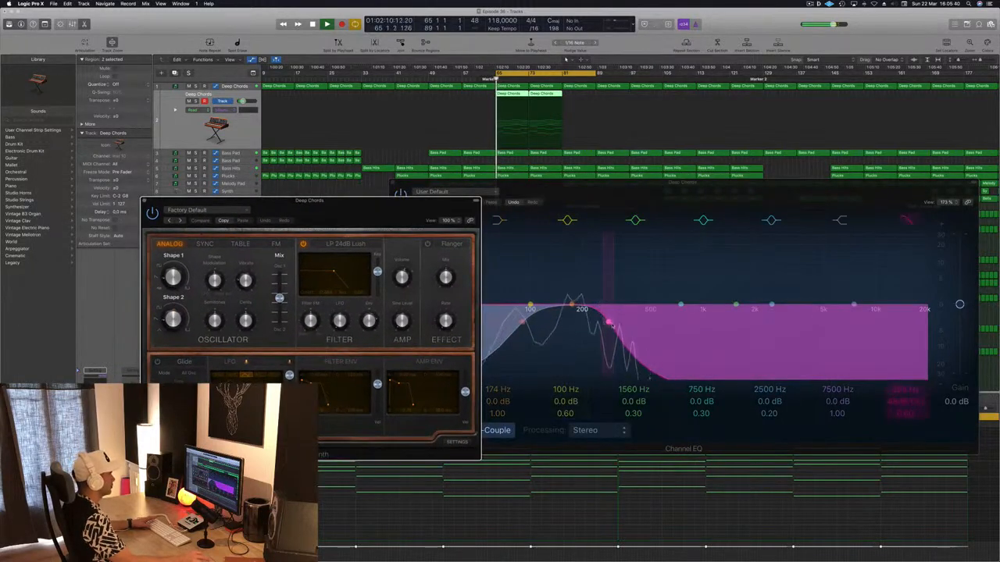
left_click(611, 325)
Audition successive Retro Synth presets on Deep Chords during playback and load Digicream
left_click_drag(264, 199, 228, 141)
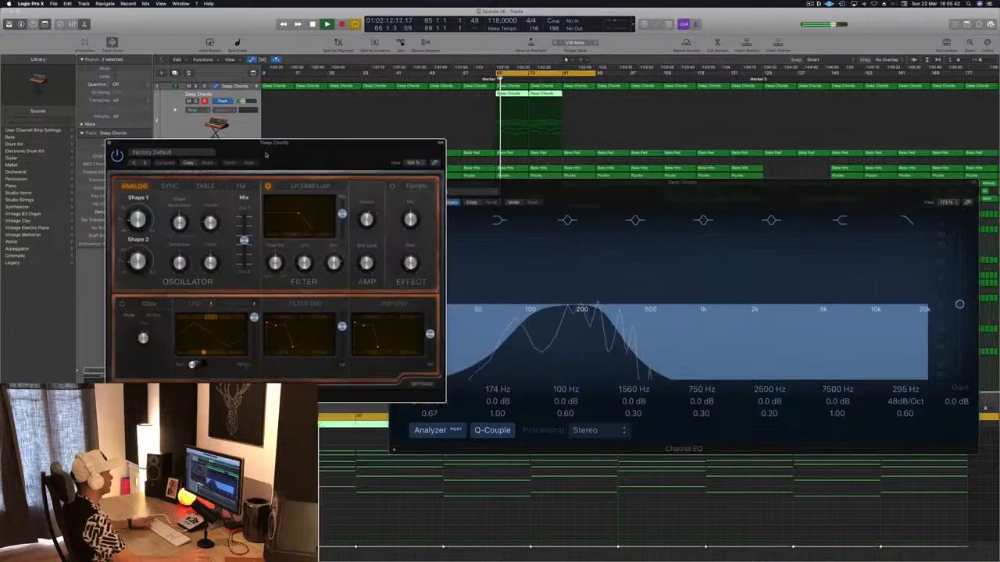
left_click(144, 163)
left_click(144, 163)
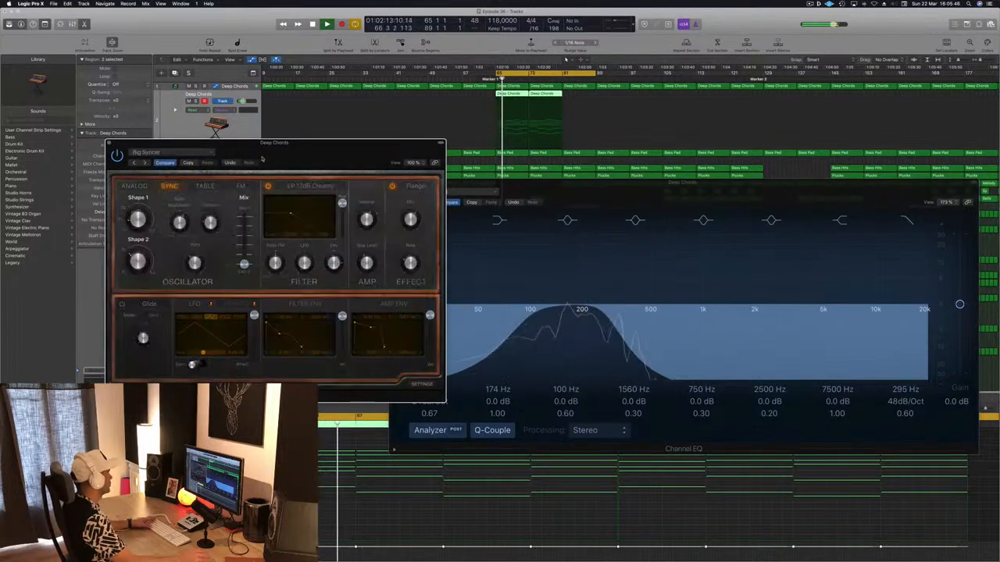
left_click_drag(144, 164, 173, 146)
left_click(175, 146)
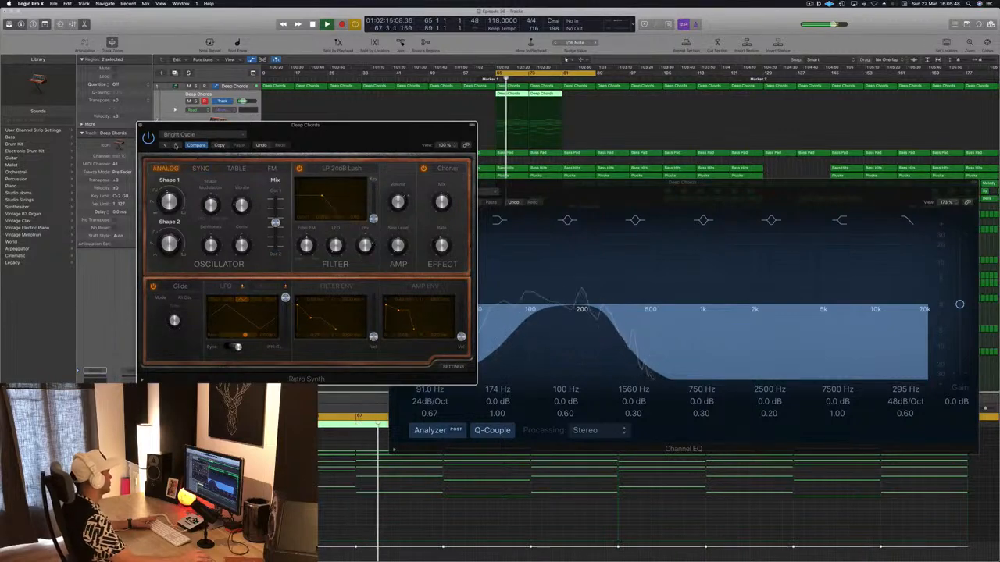
left_click(222, 94)
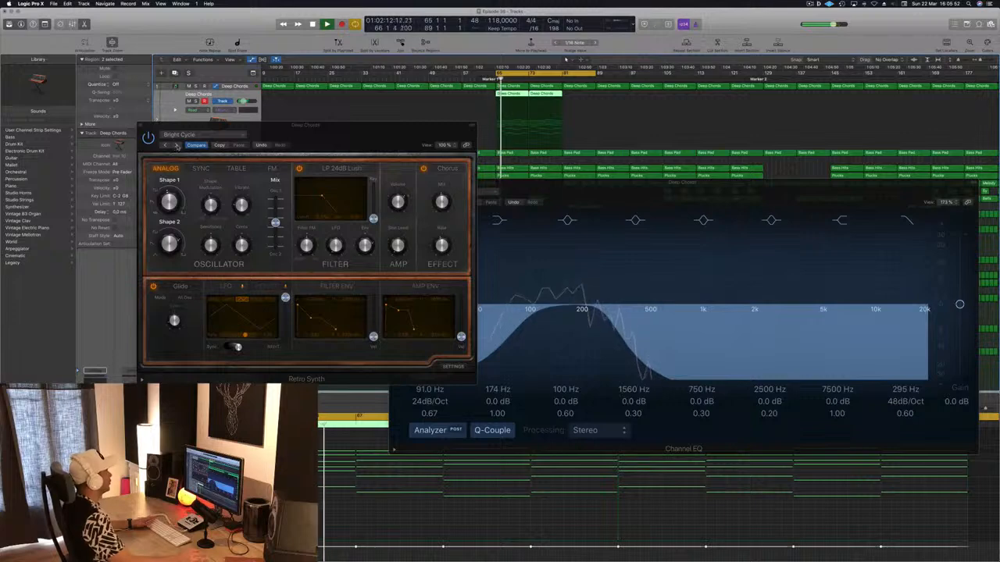
left_click(177, 145)
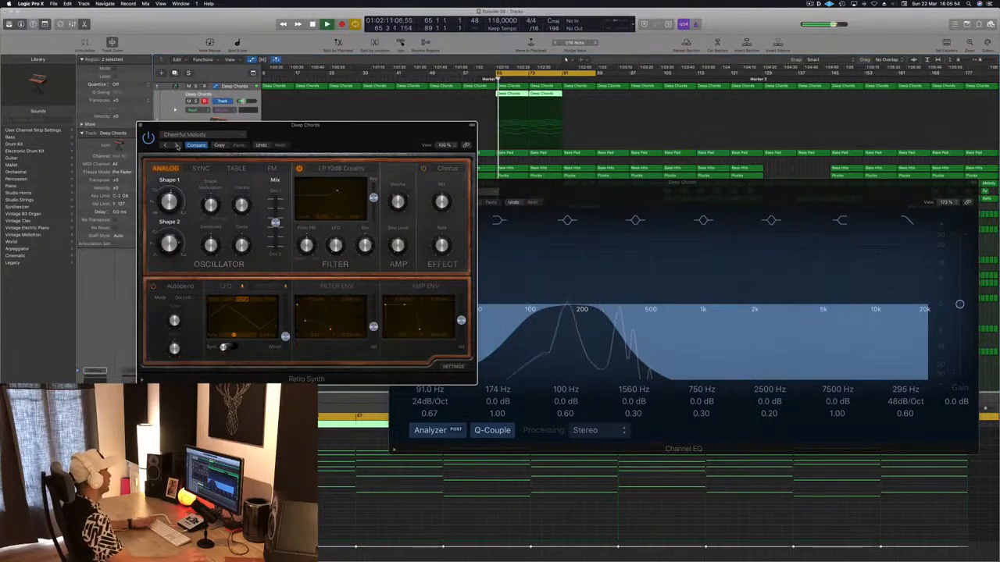
left_click(176, 145)
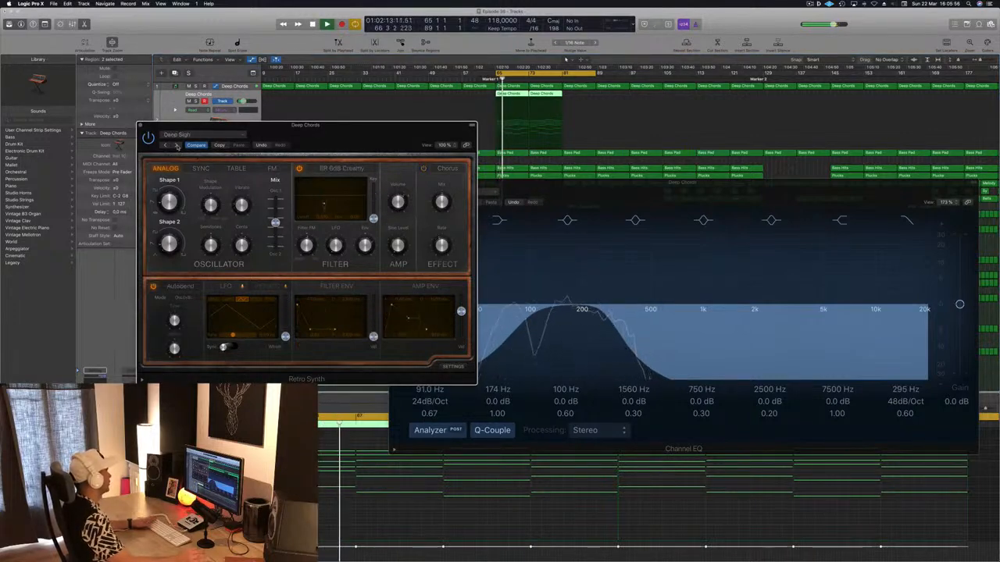
left_click(177, 145)
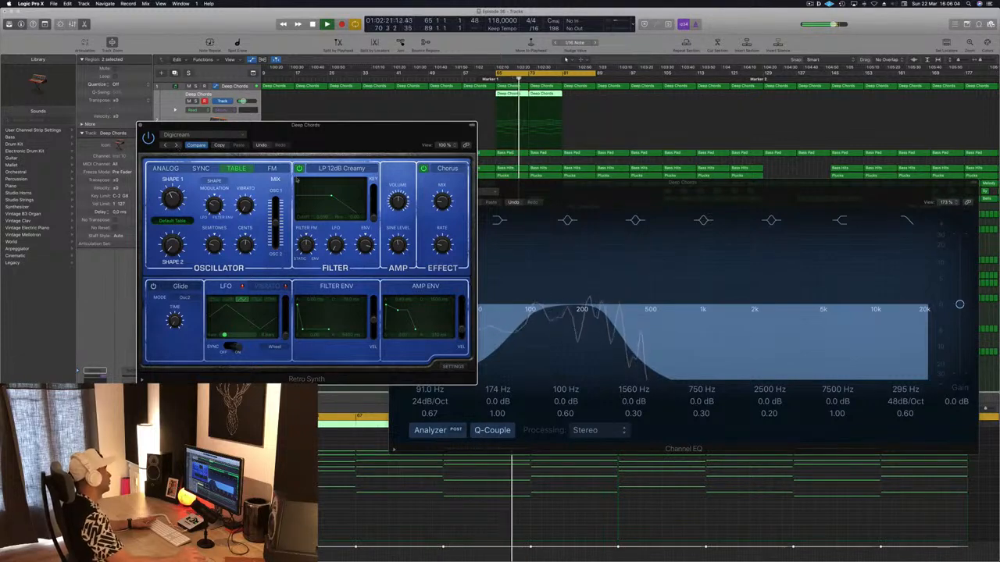
Try the FM and Analog oscillator types for the Digicream sound and return to Table
left_click(272, 168)
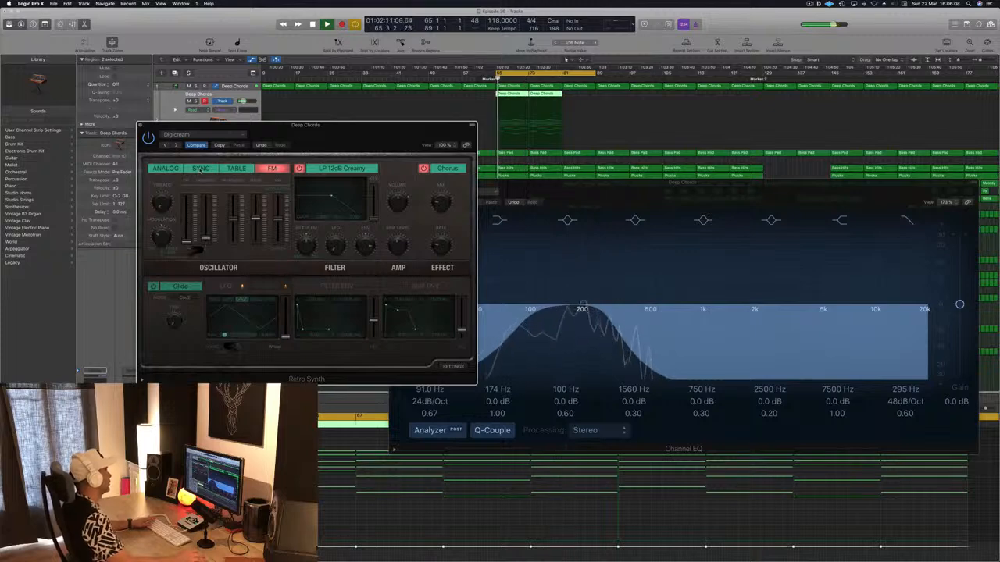
left_click(166, 168)
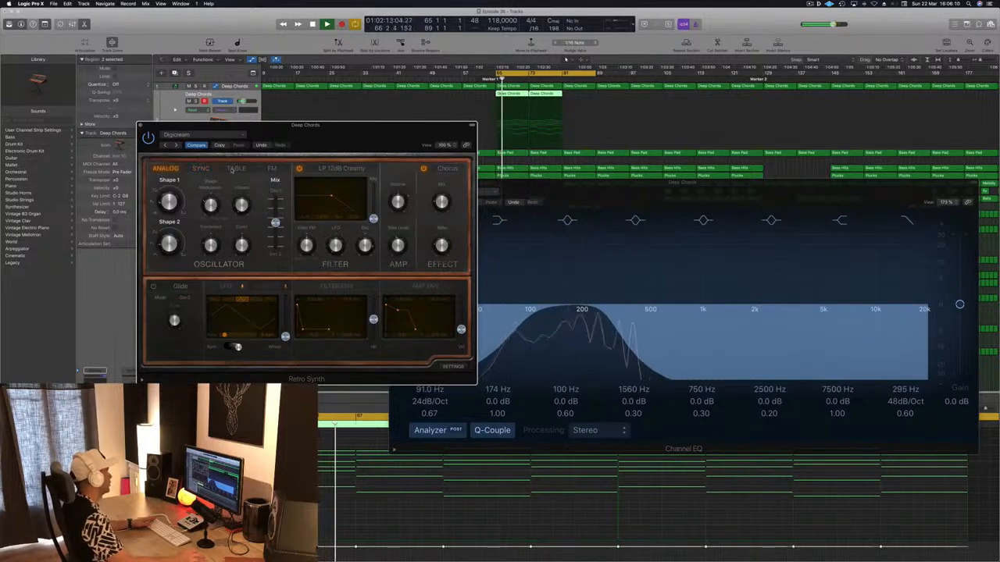
left_click(234, 169)
Set the Channel EQ high cut on Deep Chords to 305 Hz with a Q of 0.64
left_click_drag(355, 134, 346, 100)
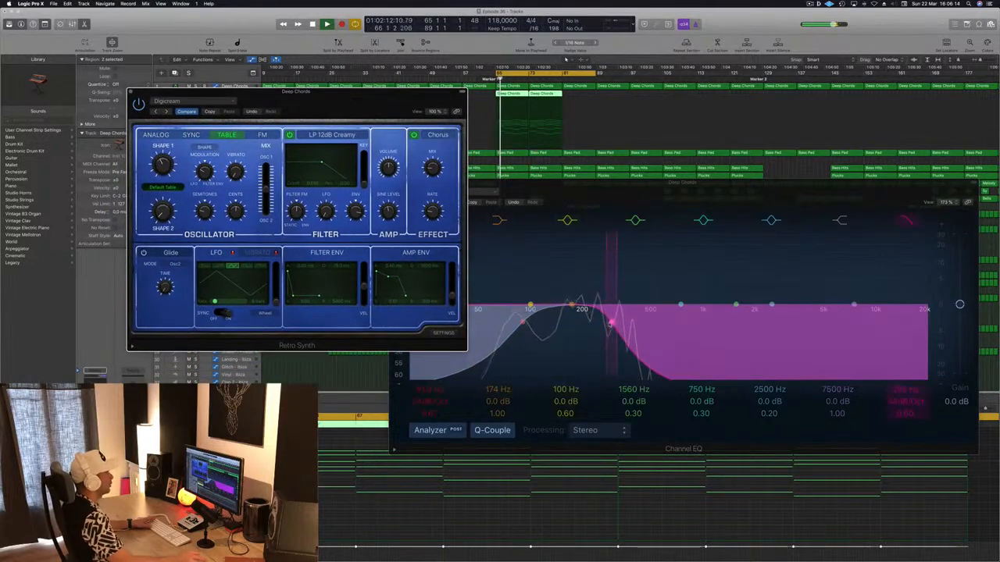
left_click(611, 322)
mouse_move(600, 319)
left_mouse_down()
mouse_move(652, 320)
mouse_move(613, 322)
left_mouse_up()
Close the Retro Synth and Channel EQ windows and replay the cycled section
left_click(155, 100)
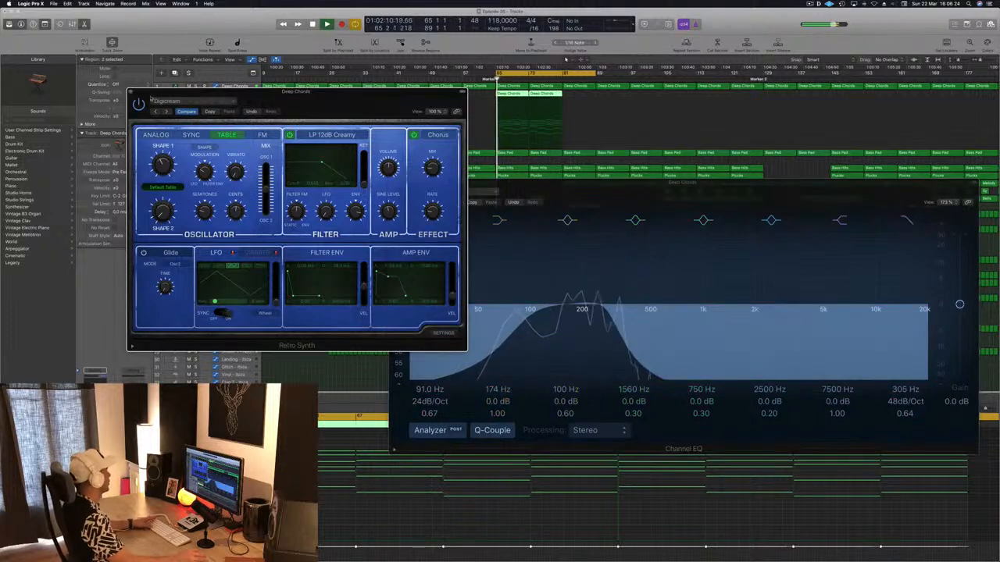
left_click(131, 92)
left_click(393, 183)
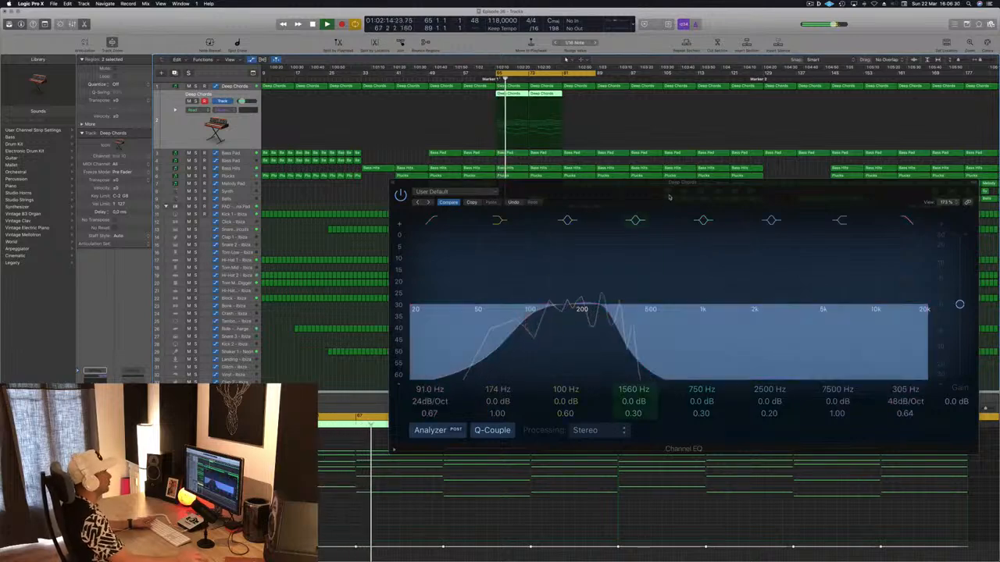
left_click_drag(671, 185, 472, 261)
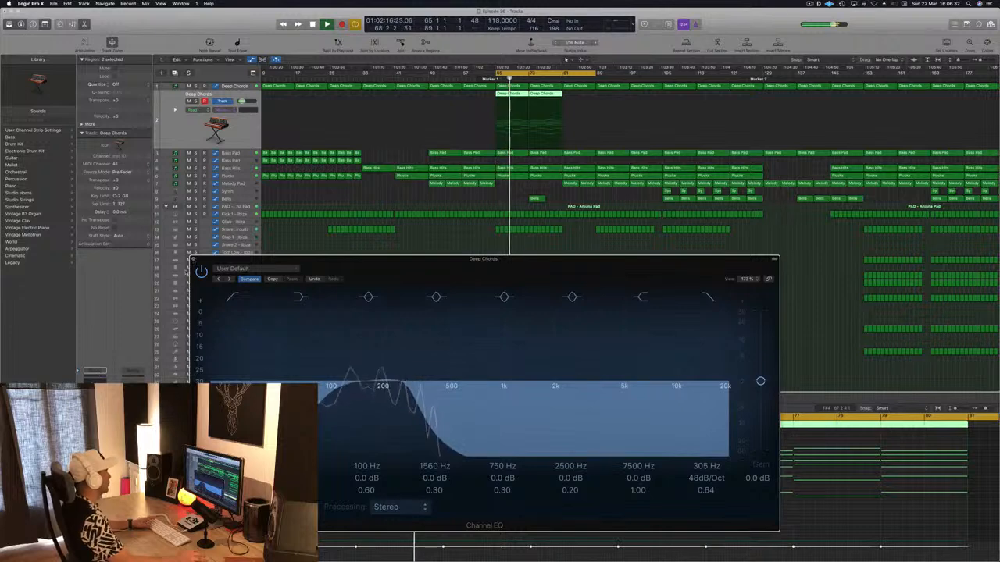
left_click(193, 260)
key("space")
key("space")
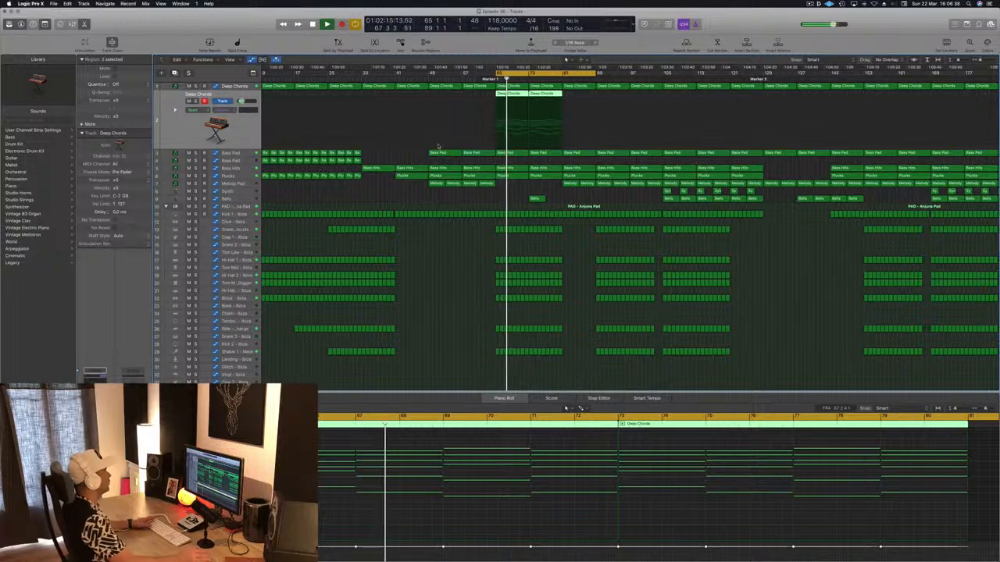
key("space")
key("space")
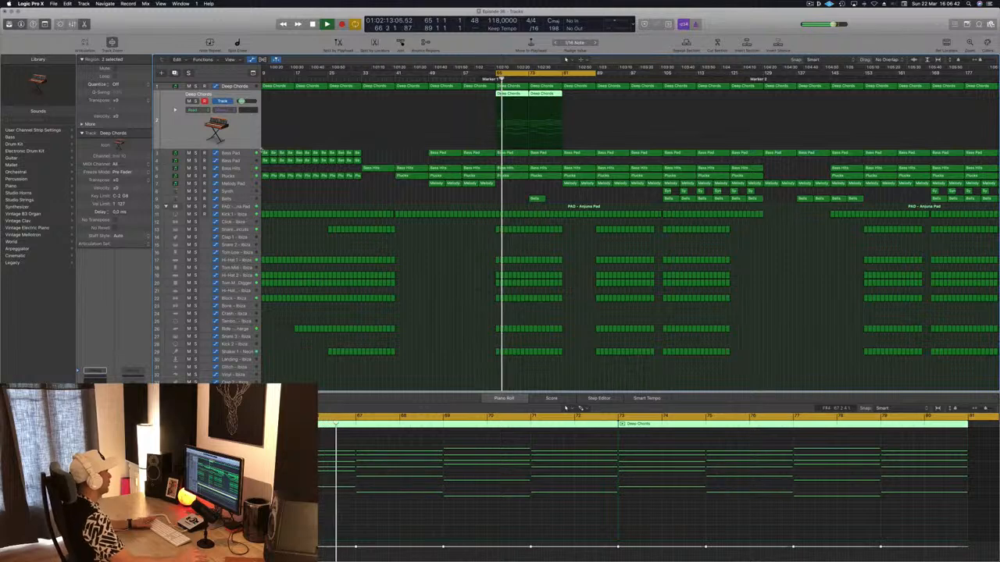
Duplicate the Bass Hits track and copy the Bass Hits region at bar 65 onto the new track
left_click(247, 155)
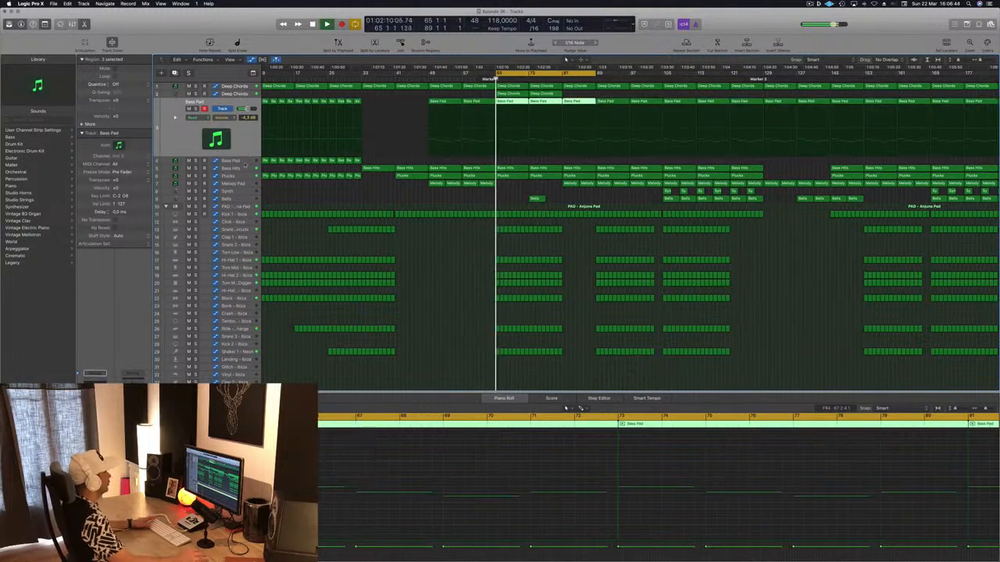
left_click(235, 168)
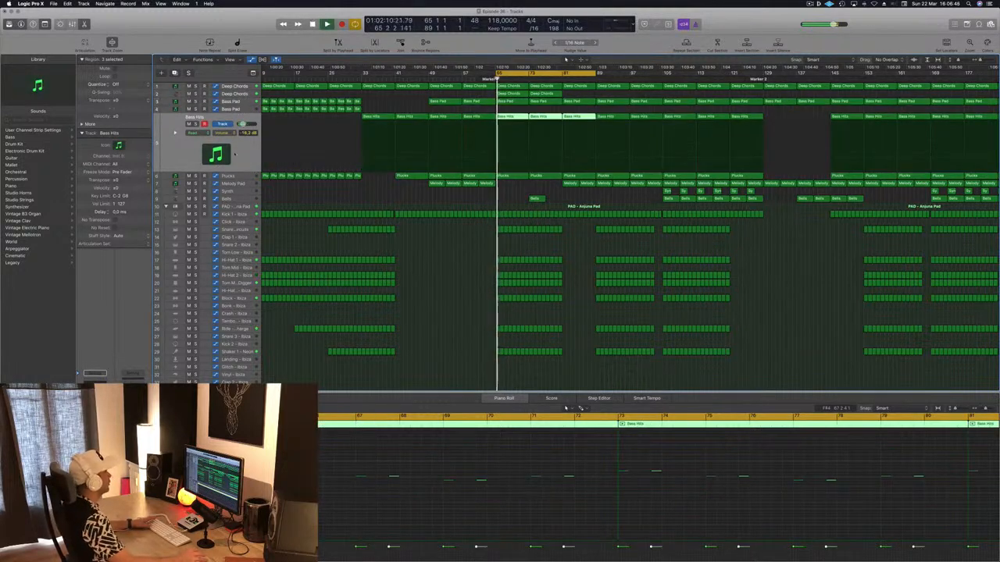
left_click(177, 73)
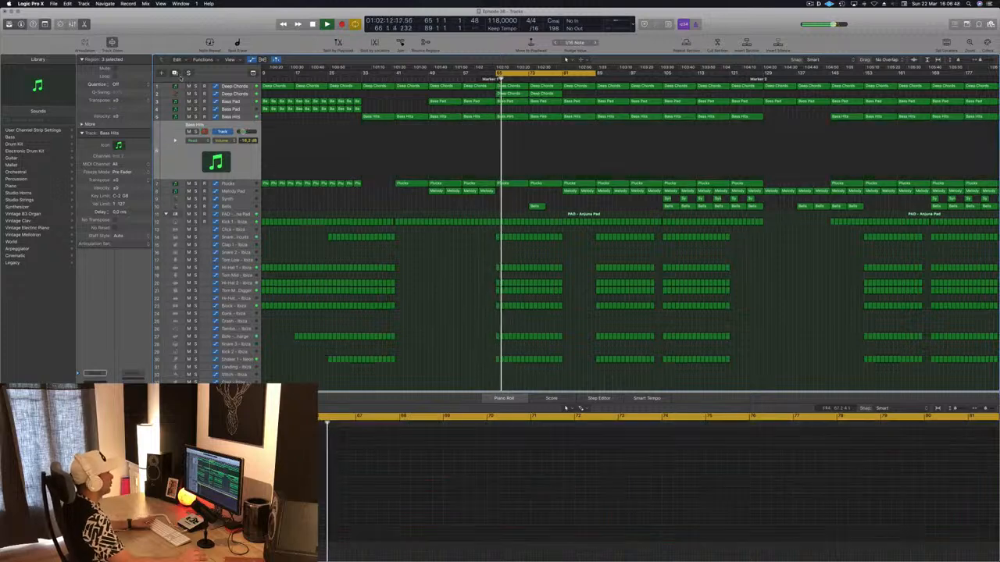
key("space")
left_click_drag(517, 117, 512, 132)
Select all notes in the copied Bass Hits region and shift them about half a bar later
scroll(814, 533, "down", 4)
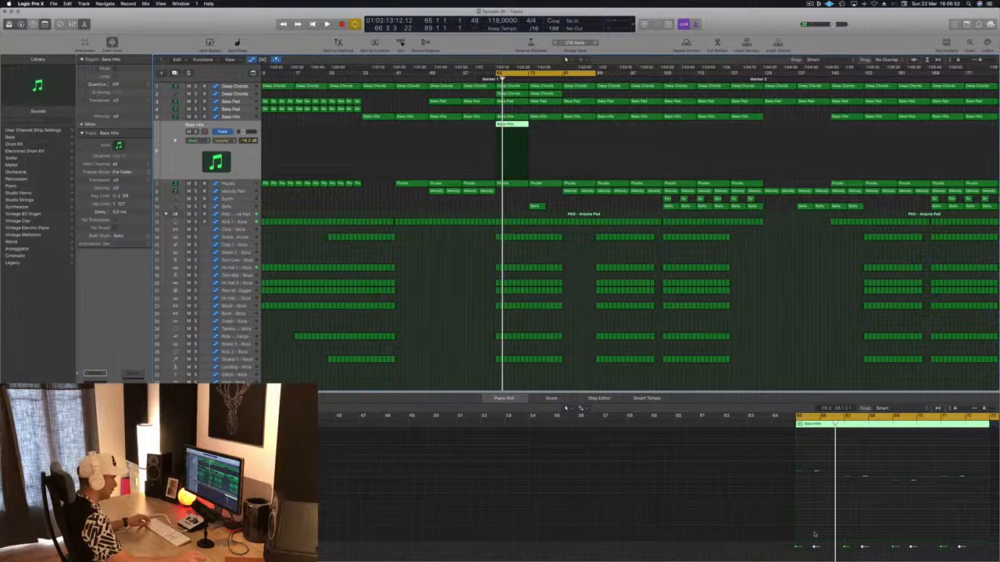
scroll(814, 532, "right", 3)
left_click_drag(724, 457, 994, 499)
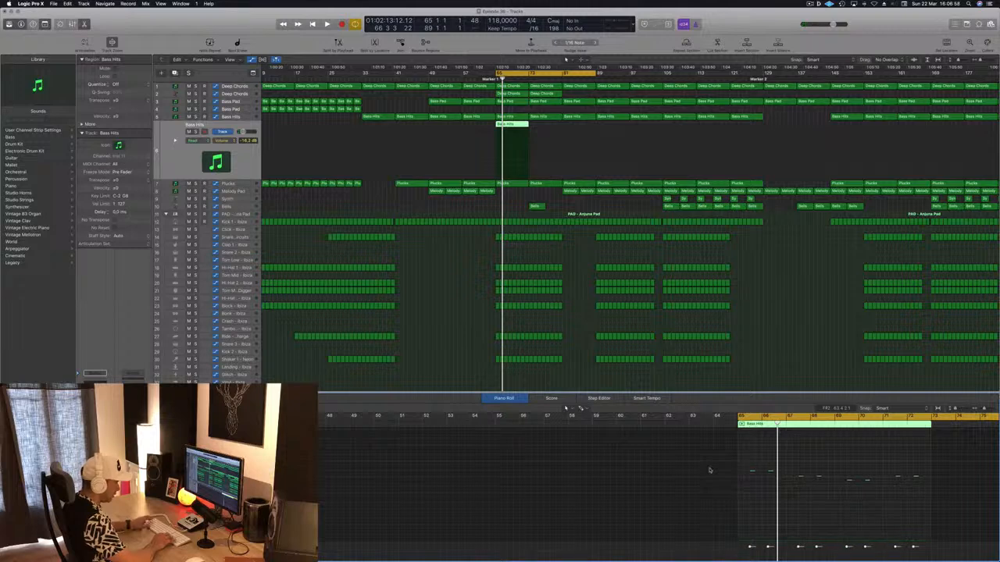
Play back the shifted bass notes and copy their region to bar 73 on the duplicated Bass Hits track
key("space")
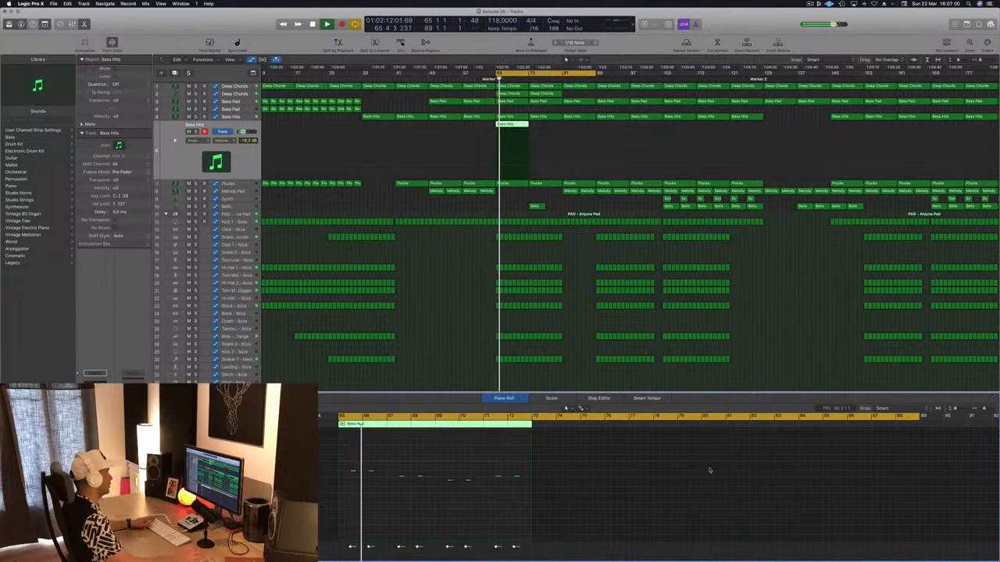
key("space")
key("space")
left_click(245, 165)
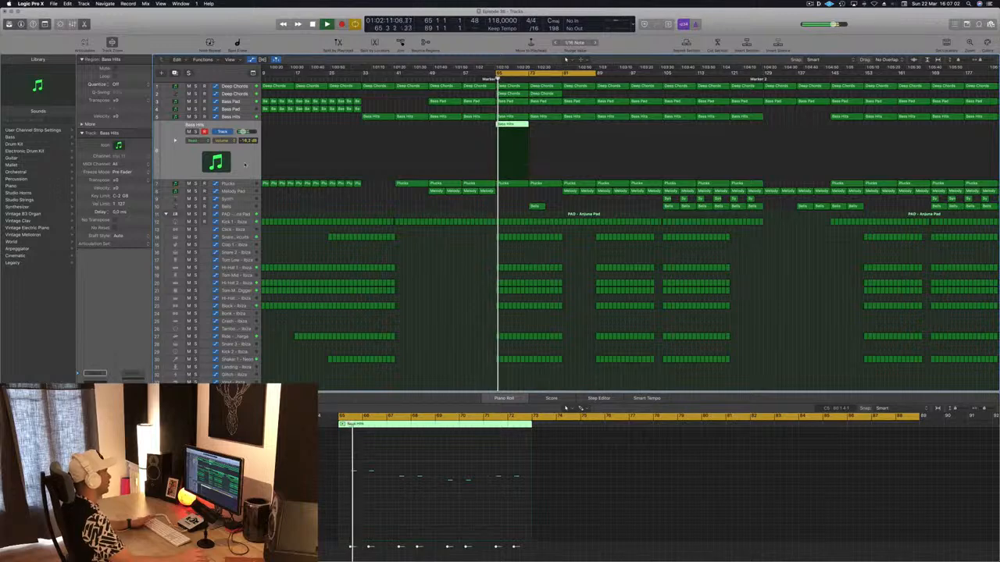
left_click_drag(517, 125, 552, 129)
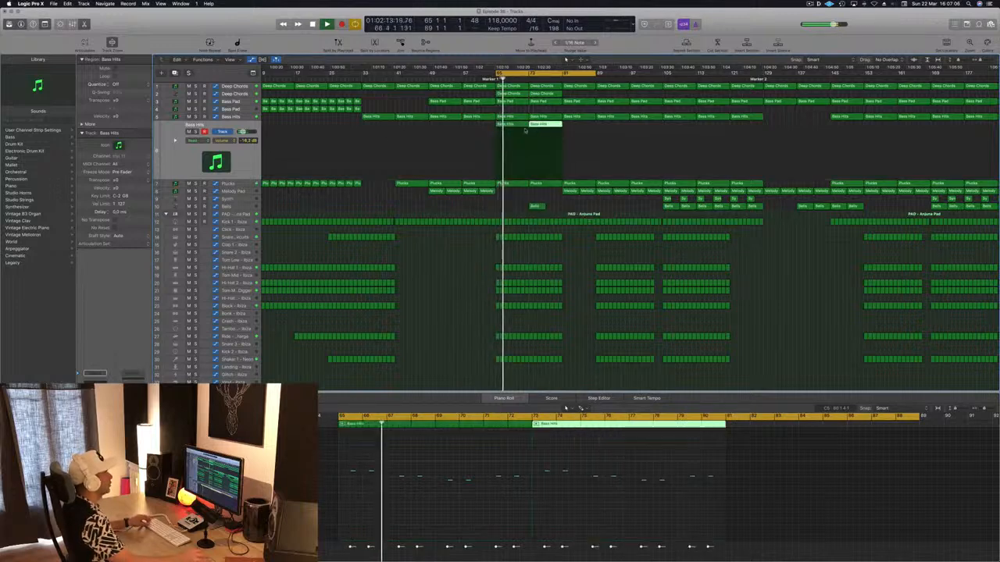
Select both Bass Hits regions on the duplicated track, replay the section and show the track's Sylenth1 synth
key("space")
key("space")
left_click(517, 125, "shift")
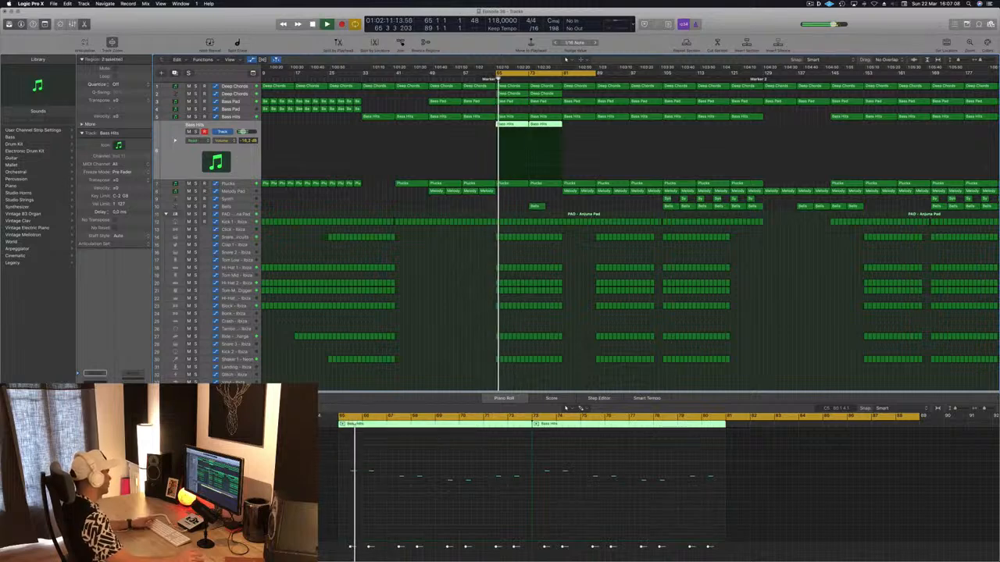
key("v")
key("space")
key("space")
left_click_drag(234, 17, 317, 19)
key("space")
key("space")
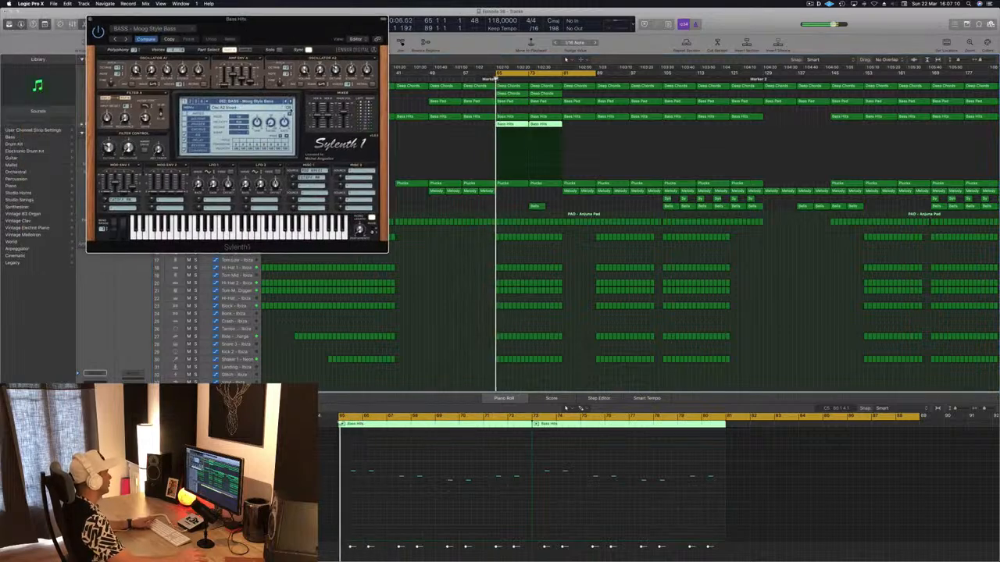
Audition the Sylenth1 bass presets backwards from Moog Style Bass to Long Bass and move the synth clear of the tracks
key("space")
left_click(285, 103)
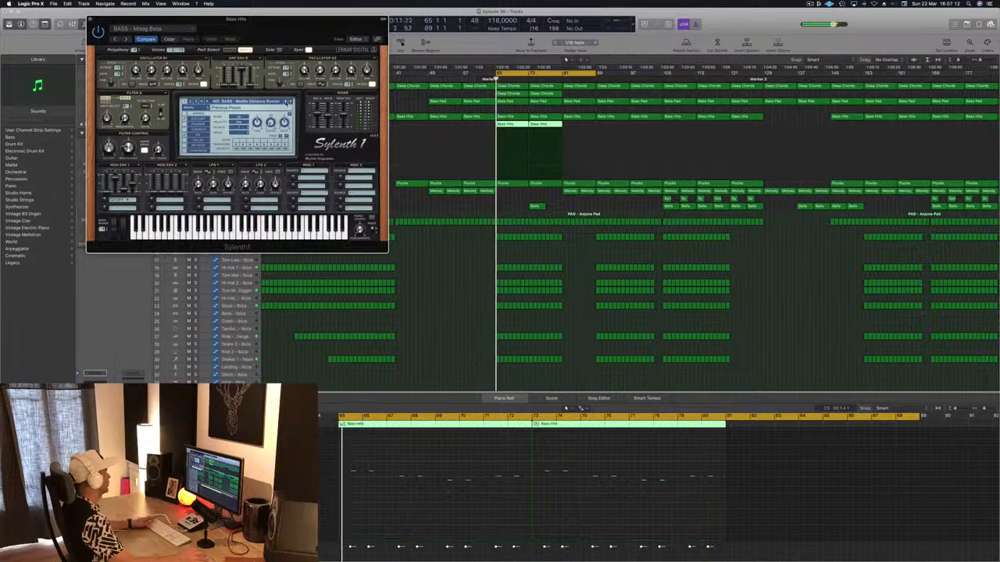
key("space")
left_click(285, 102)
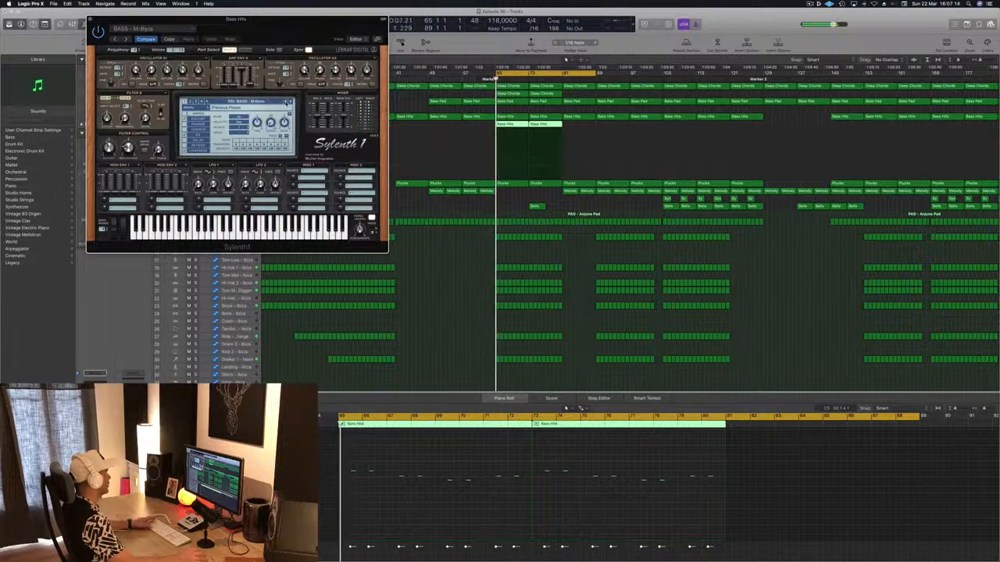
left_click_drag(286, 32, 802, 182)
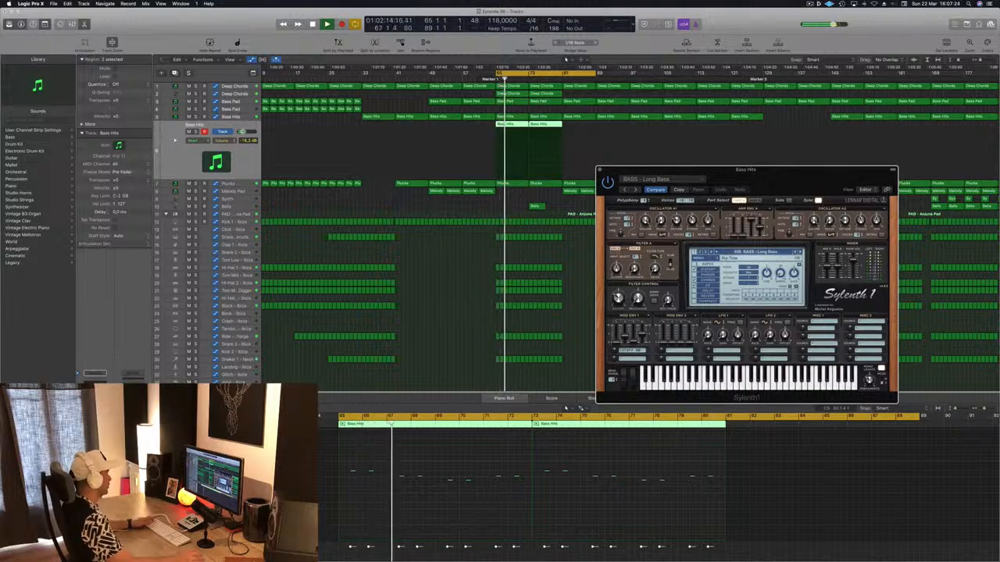
Set the duplicated Bass Hits track's volume to -17.4 dB and audition the presets preceding Long Bass, restarting playback for each
left_click_drag(243, 132, 241, 132)
key("Return")
left_click(795, 253)
key("Return")
left_click(796, 252)
key("Return")
left_click(795, 252)
key("Return")
left_click(795, 252)
key("Return")
left_click(795, 252)
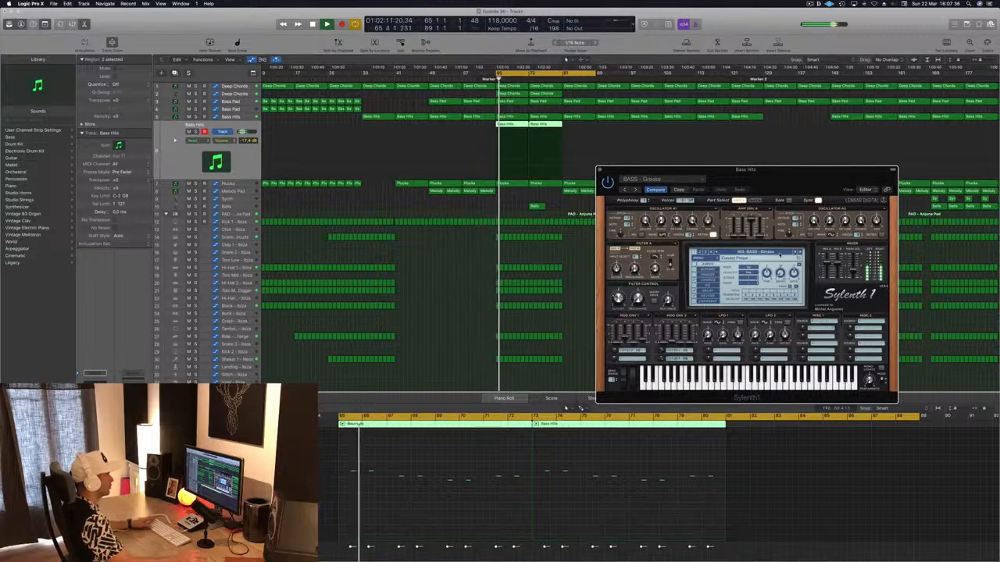
Load the Acid Bass preset in Sylenth1, then step forward through Atlantis to Bass Pad while replaying the section
left_click(779, 255)
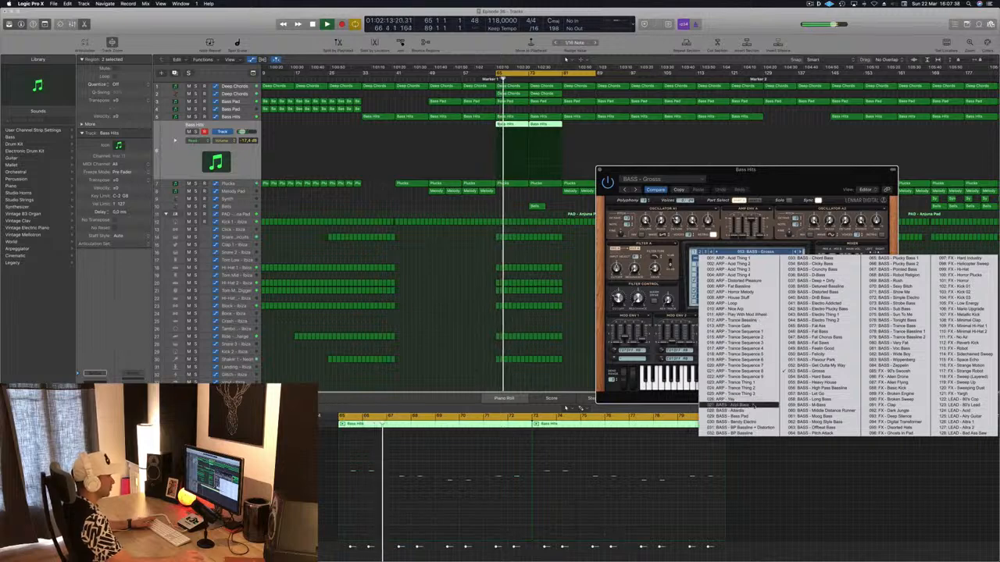
left_click(734, 400)
key("space")
key("space")
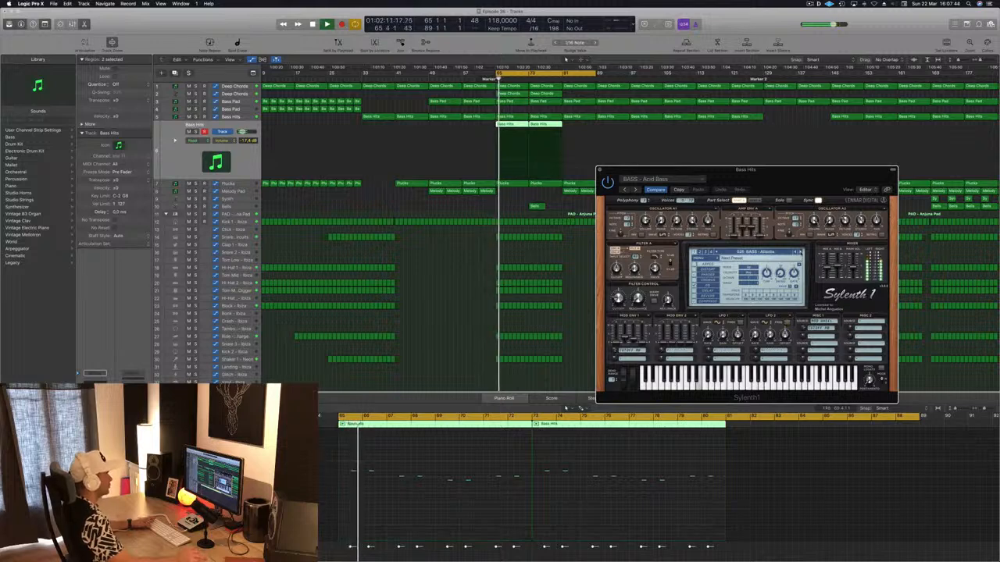
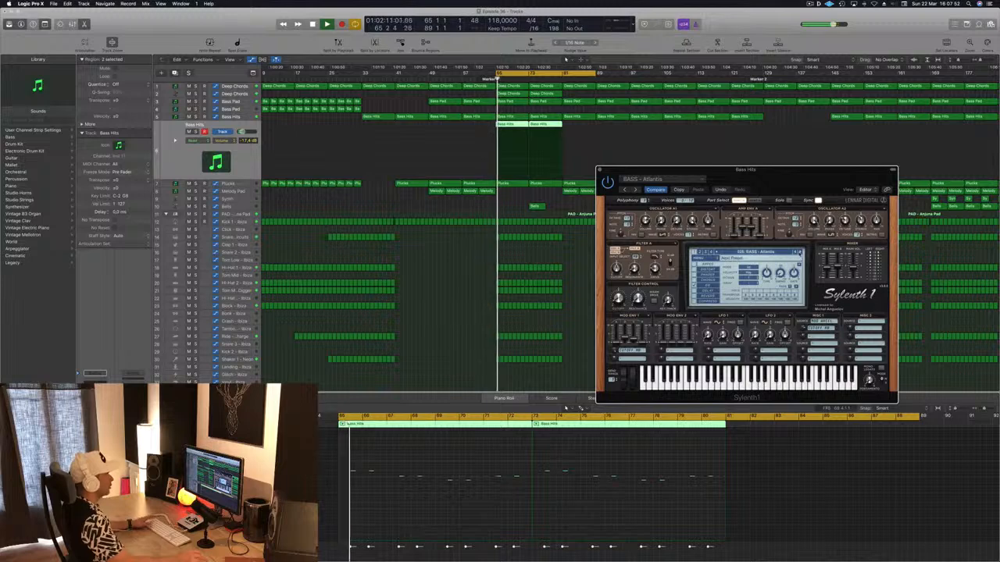
left_click(799, 252)
key("Return")
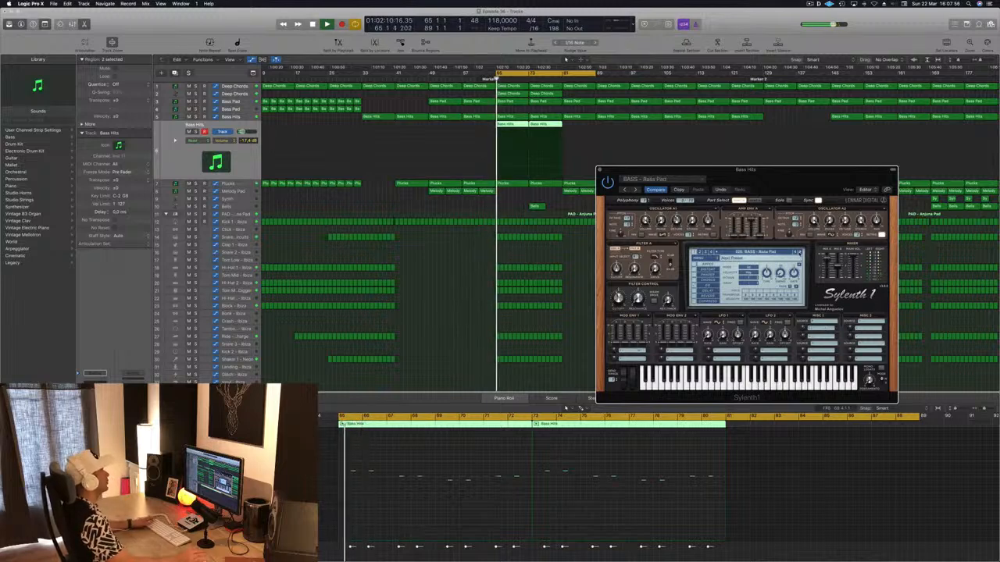
key("Return")
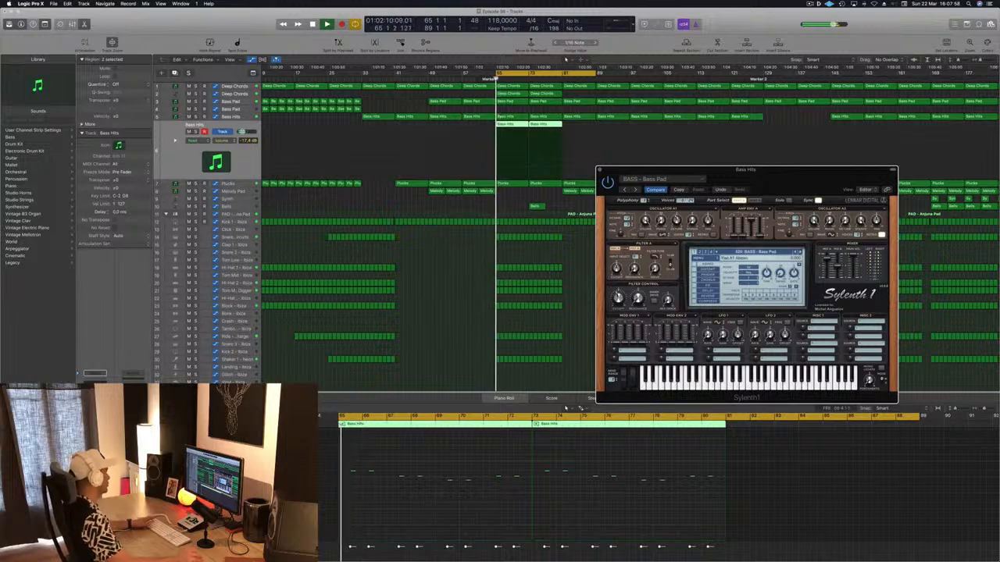
Set the duplicated Bass Hits track's volume to -18.4 dB, close its Sylenth1 window and replay the section
left_click_drag(242, 132, 244, 131)
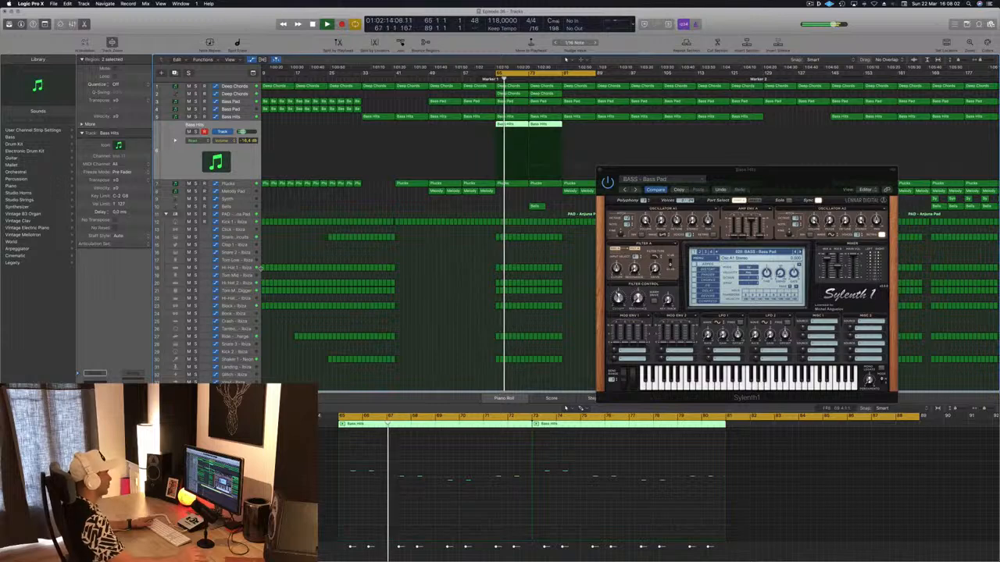
left_click_drag(746, 169, 636, 178)
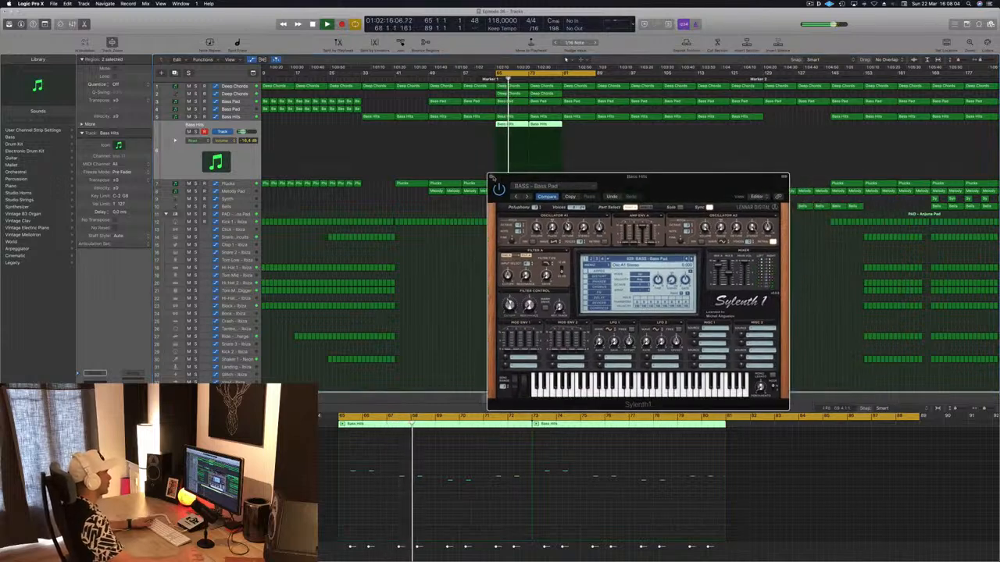
left_click(491, 179)
key("super+Left")
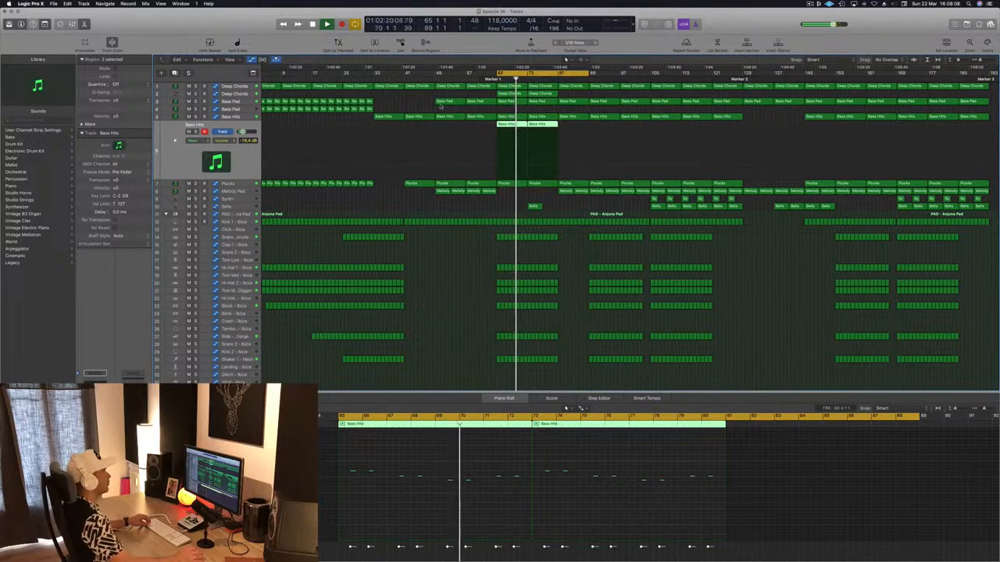
key("space")
key("space")
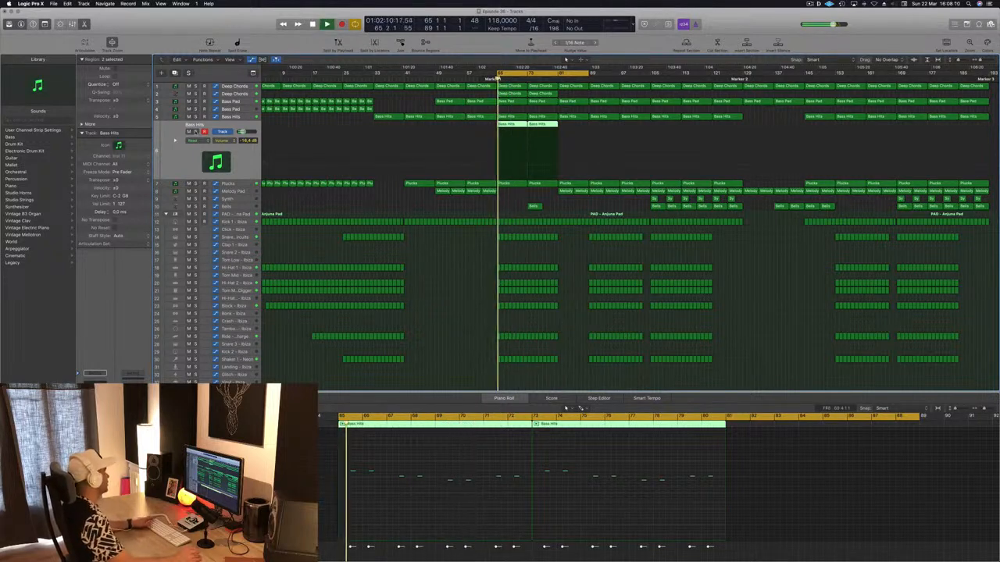
key("ctrl+s")
key("ctrl+s")
key("space")
key("space")
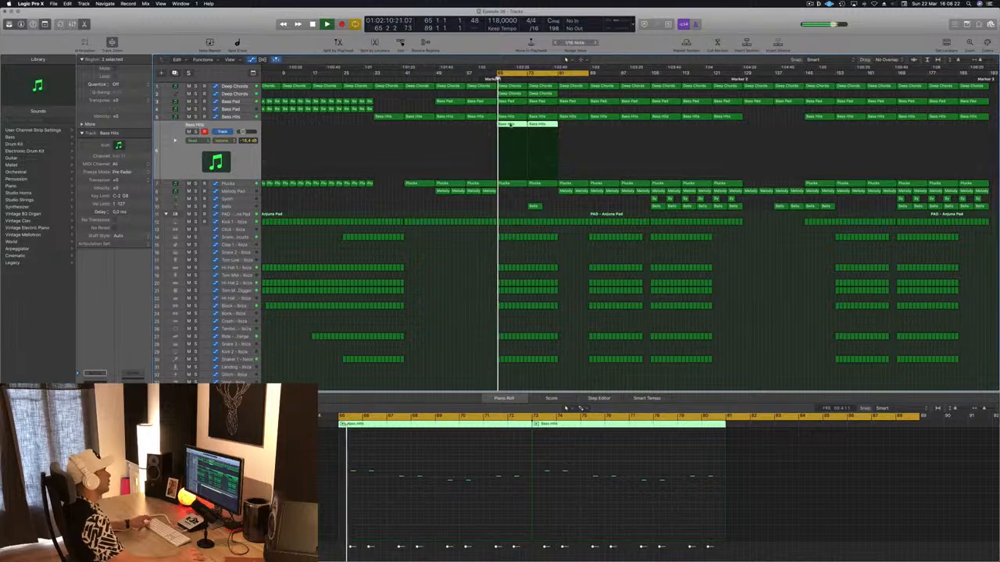
Copy the two Bass Hits and two Deep Chords regions on the duplicated tracks from bar 65 to bar 81
left_click_drag(509, 129, 570, 129)
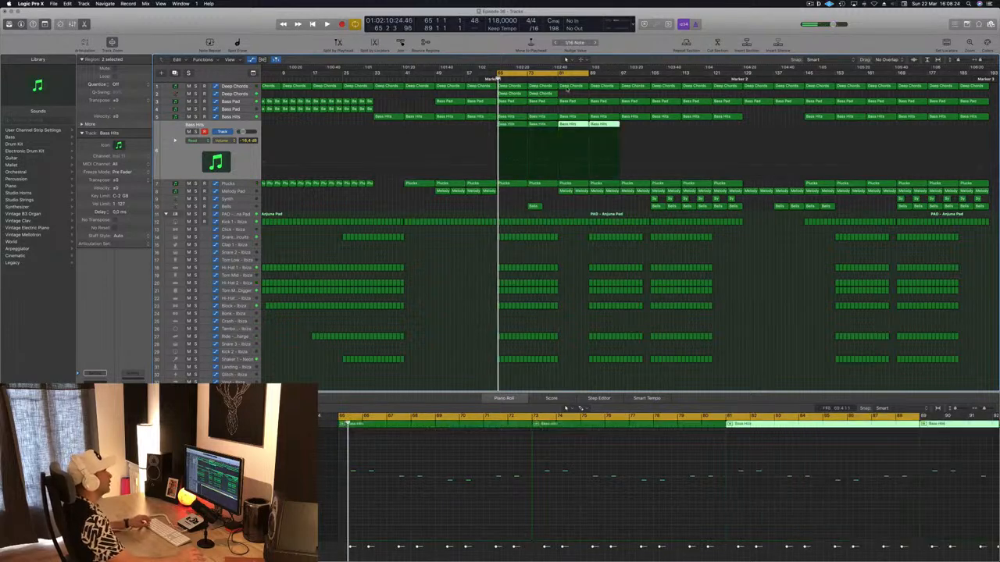
mouse_move(569, 95)
left_mouse_down()
mouse_move(517, 94)
mouse_move(574, 95)
left_mouse_up()
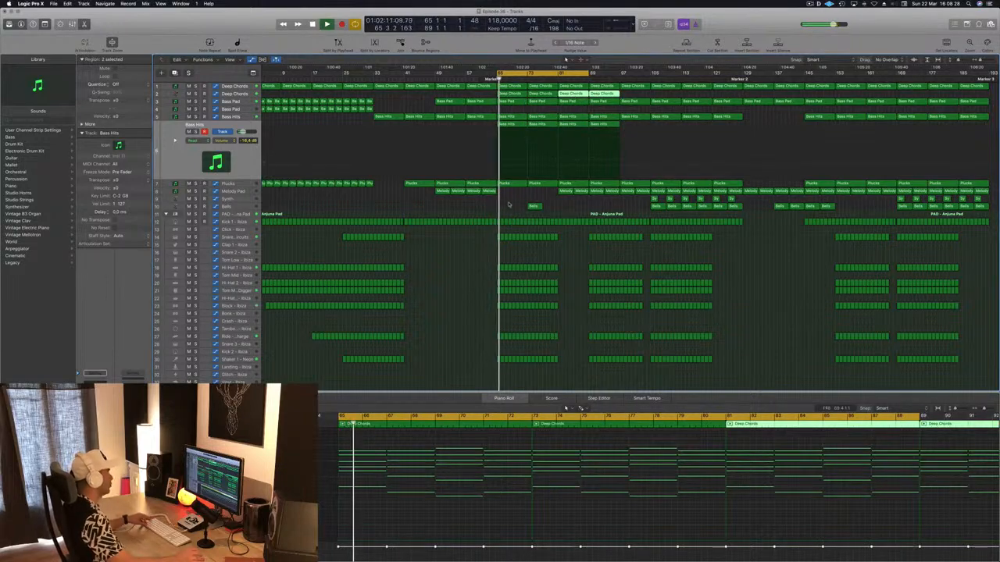
scroll(508, 201, "down", 2)
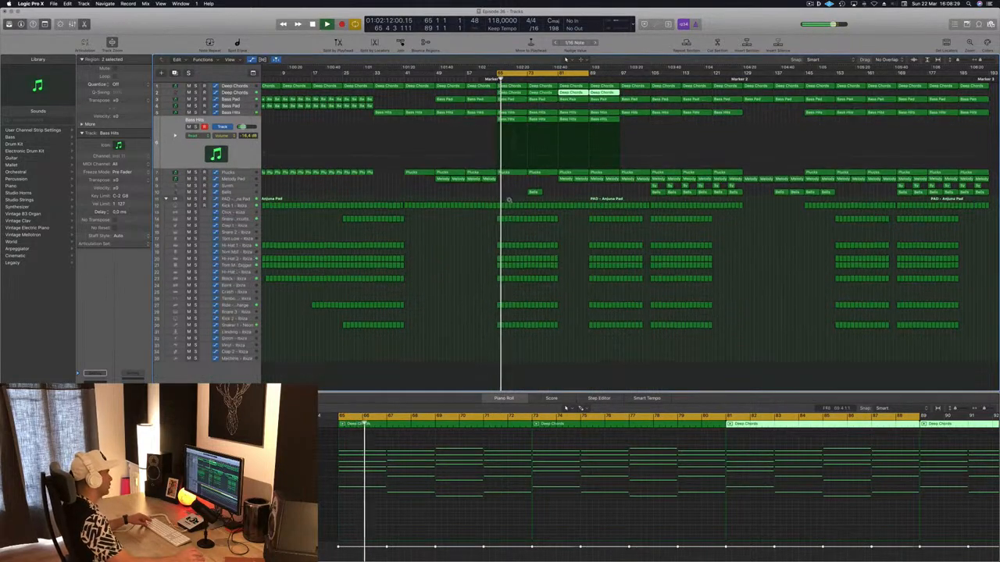
scroll(452, 264, "down", 2)
left_click(454, 267)
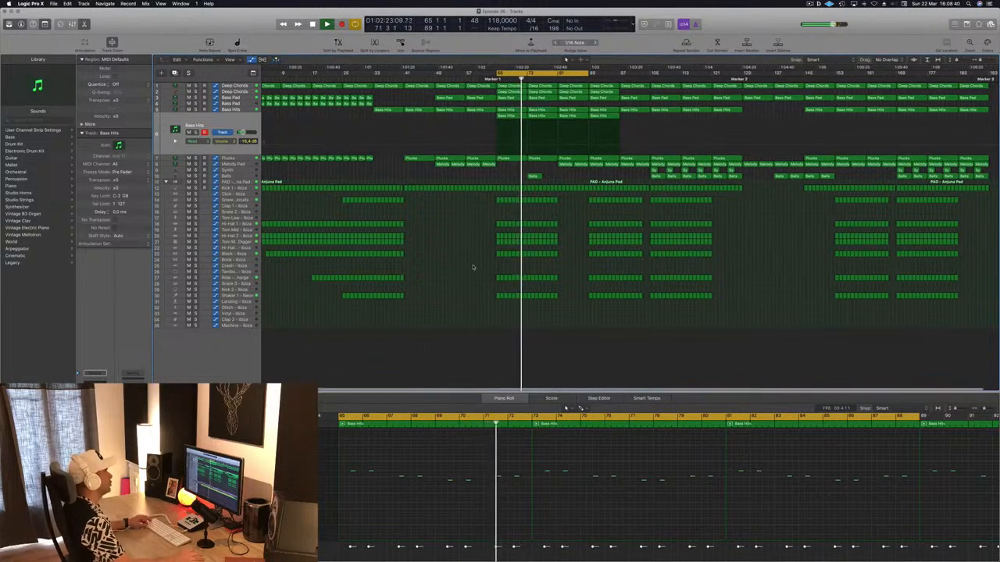
scroll(472, 268, "left", 2)
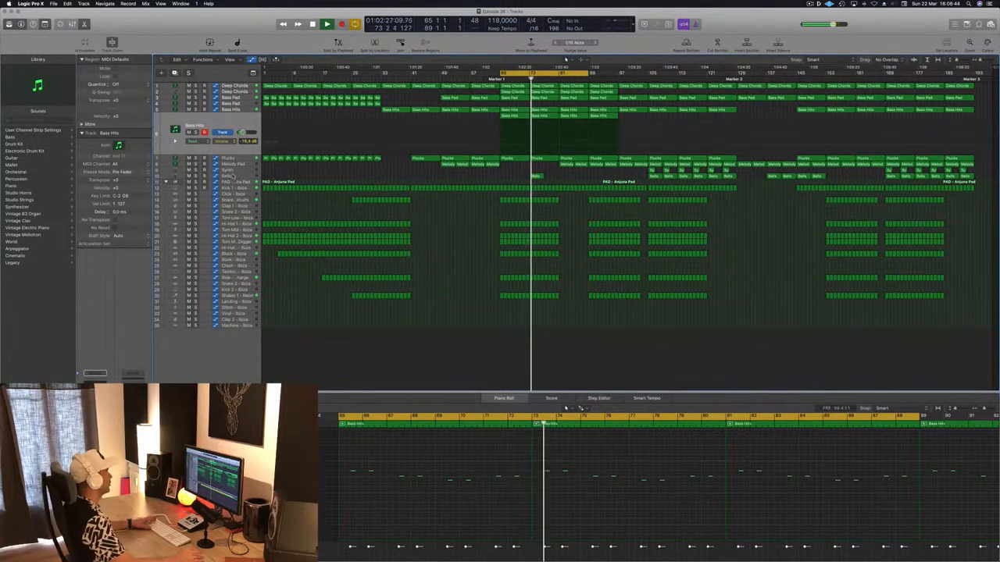
Delete the notes at bar 75 in the Bells region and replay from just before bar 73
left_click(232, 175)
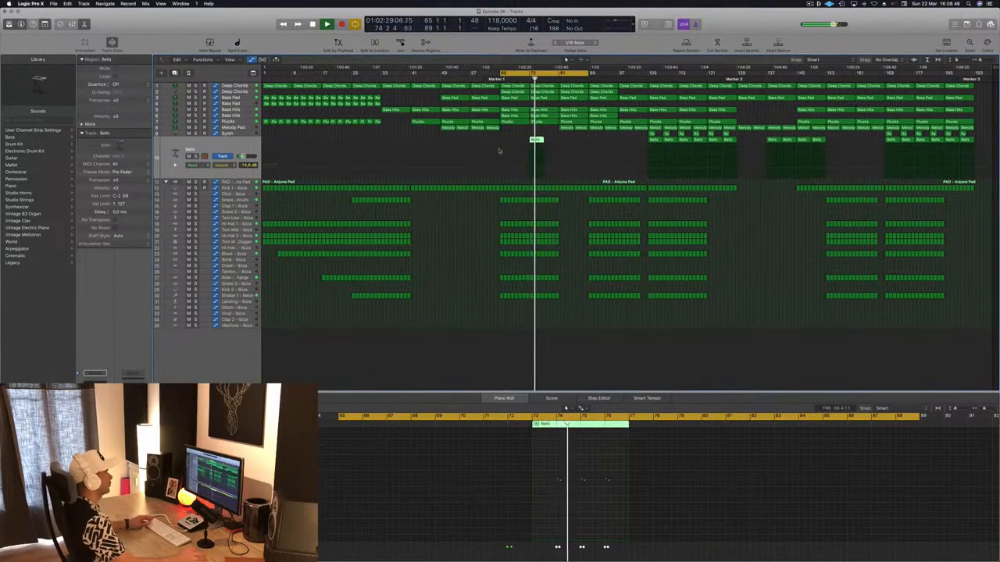
scroll(544, 140, "up", 2)
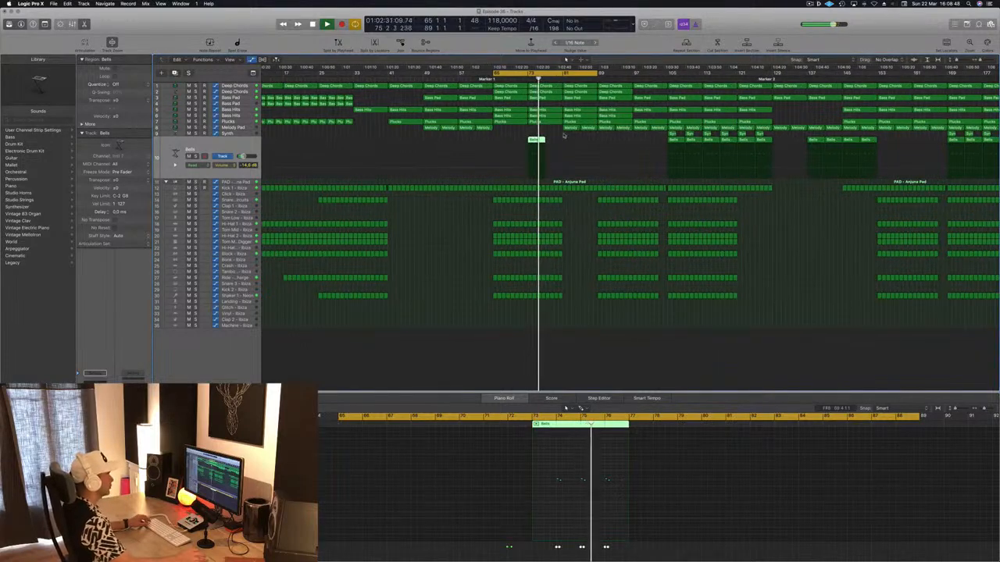
left_click(591, 497)
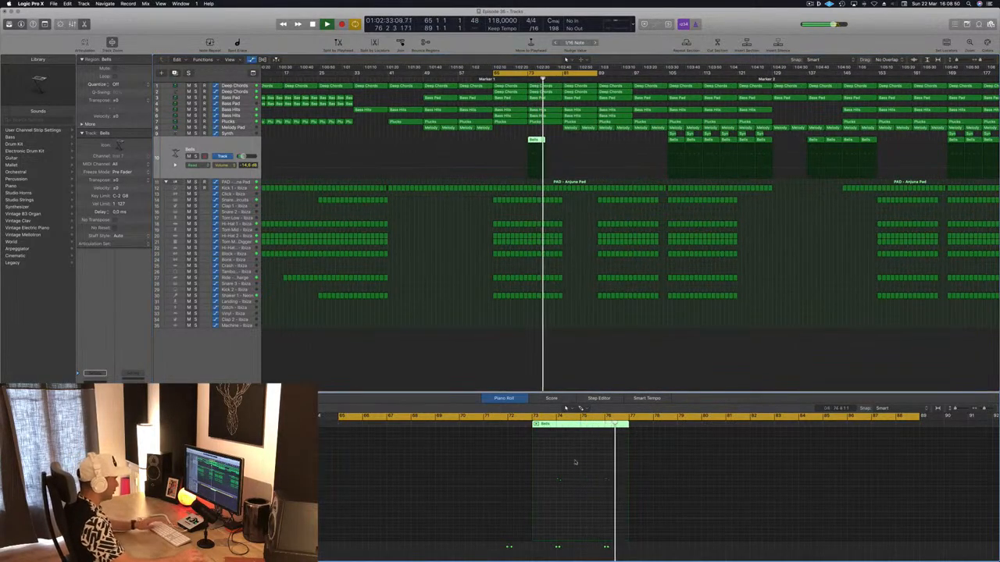
left_click(525, 79)
left_click(525, 79)
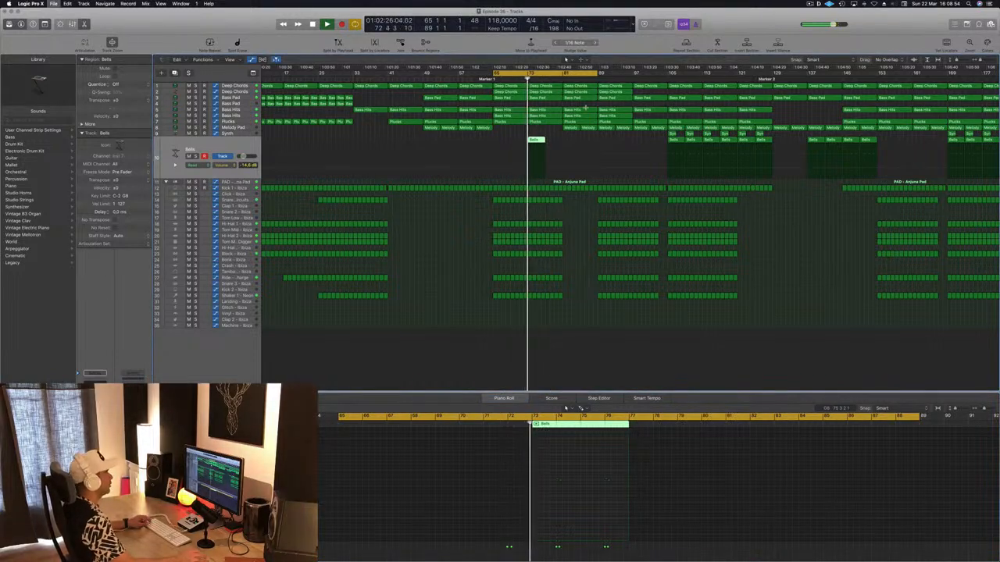
Show the original Deep Chords track's automation and adjust its curve between bars 81 and 89
scroll(562, 135, "down", 2)
scroll(562, 134, "up", 3)
scroll(562, 134, "up", 2)
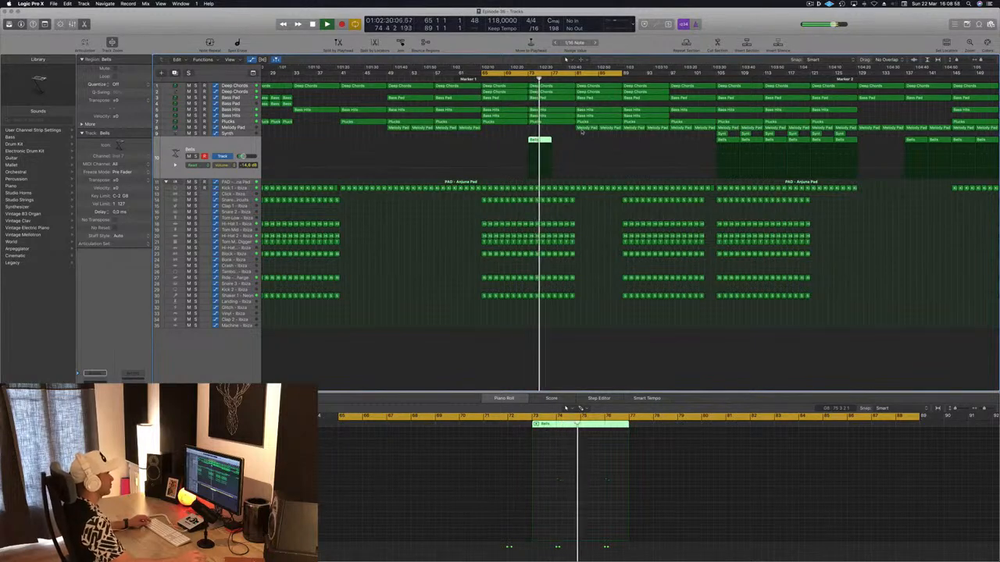
scroll(587, 139, "down", 1)
scroll(591, 188, "down", 2)
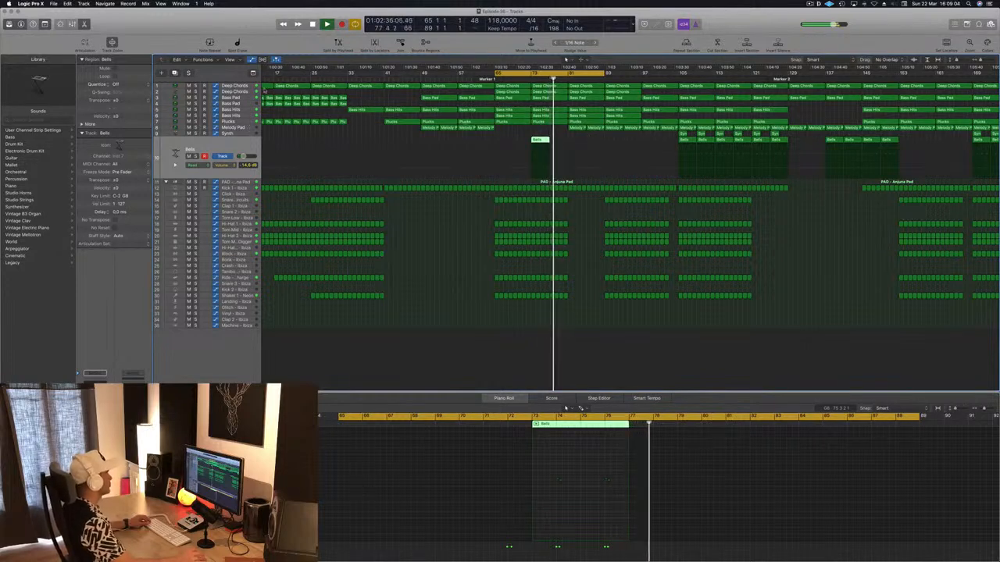
left_click(540, 86)
left_click_drag(568, 121, 604, 116)
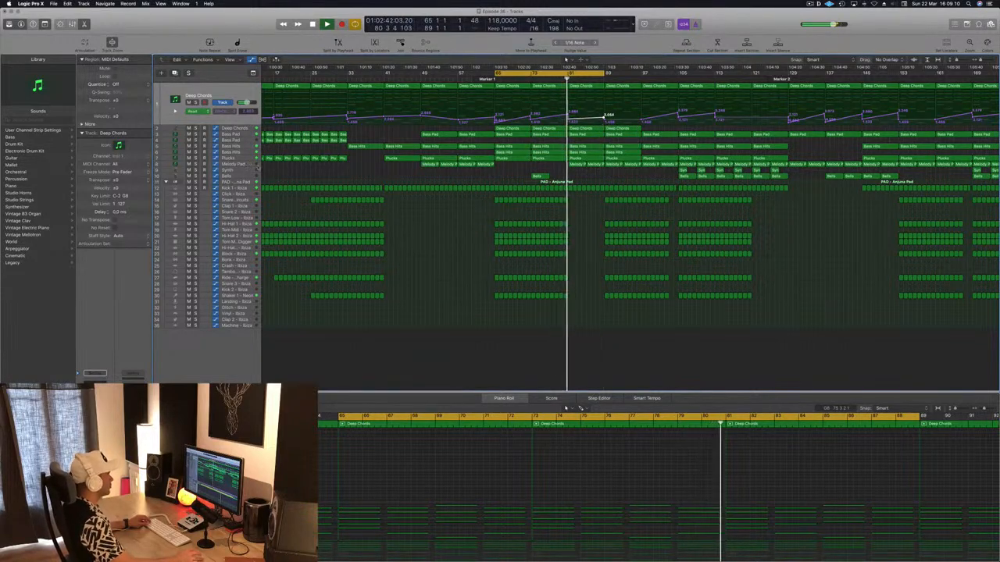
Reshape the Melody Pad automation so it rises from a dip at bar 81 to a peak at bar 89
left_click(578, 164)
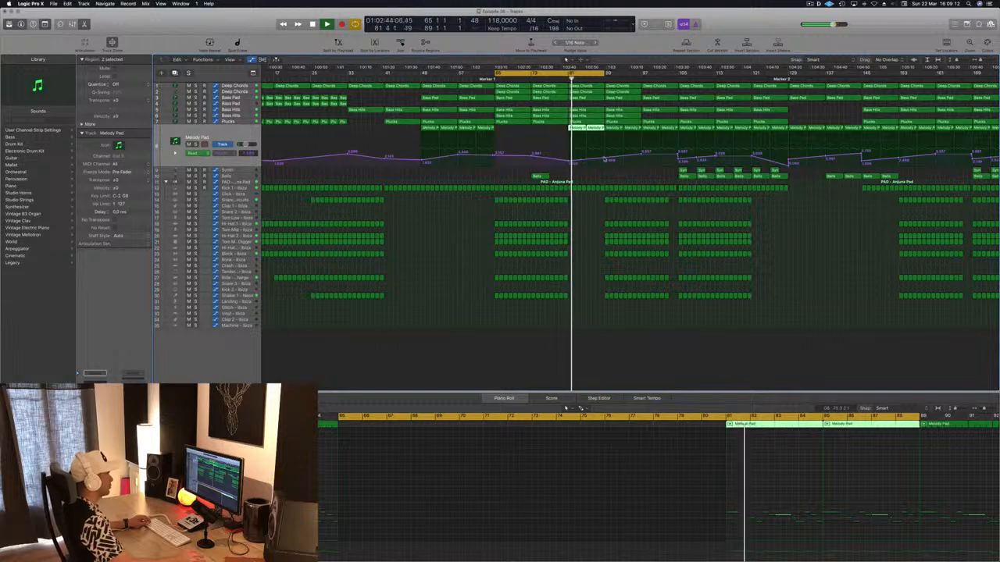
left_click(574, 163)
left_click_drag(570, 164, 603, 153)
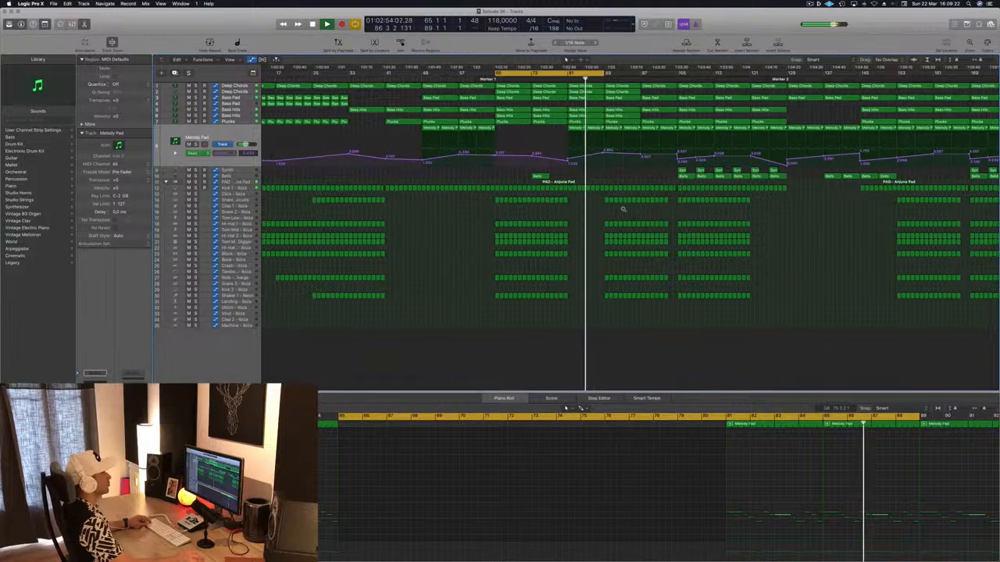
scroll(599, 222, "down", 3)
scroll(600, 222, "up", 3)
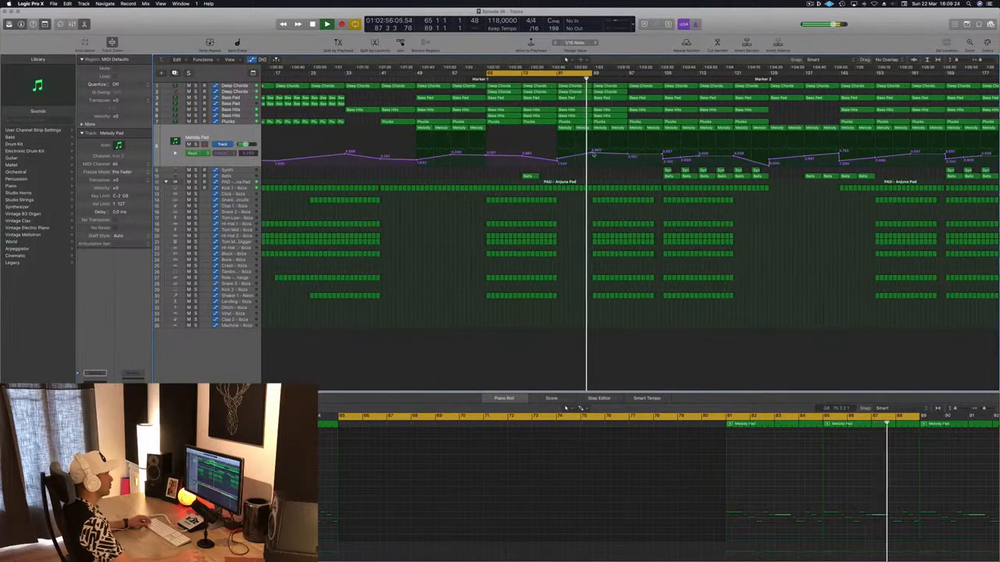
left_click_drag(589, 153, 593, 154)
Extend the cycle range to bar 97 and copy the drum regions of bars 73 to 81 into the gap at bar 81
left_click_drag(568, 73, 628, 74)
scroll(383, 132, "left", 3)
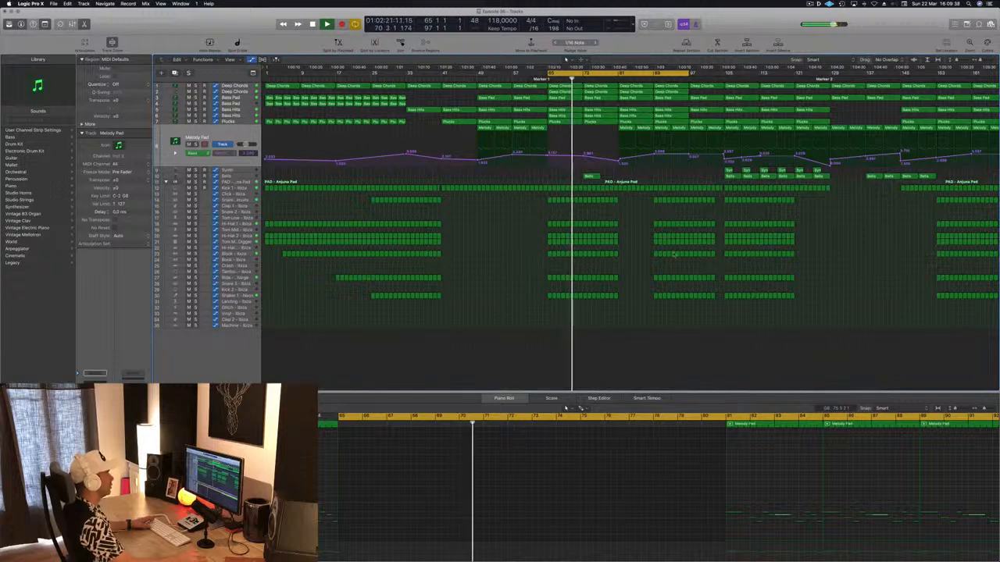
key("shift+period")
left_click_drag(621, 197, 586, 312)
left_click_drag(587, 204, 626, 180)
Copy the Bells region from bar 73 to bar 81 and play back from there
left_click(589, 178)
left_click(613, 78)
key("super+Left")
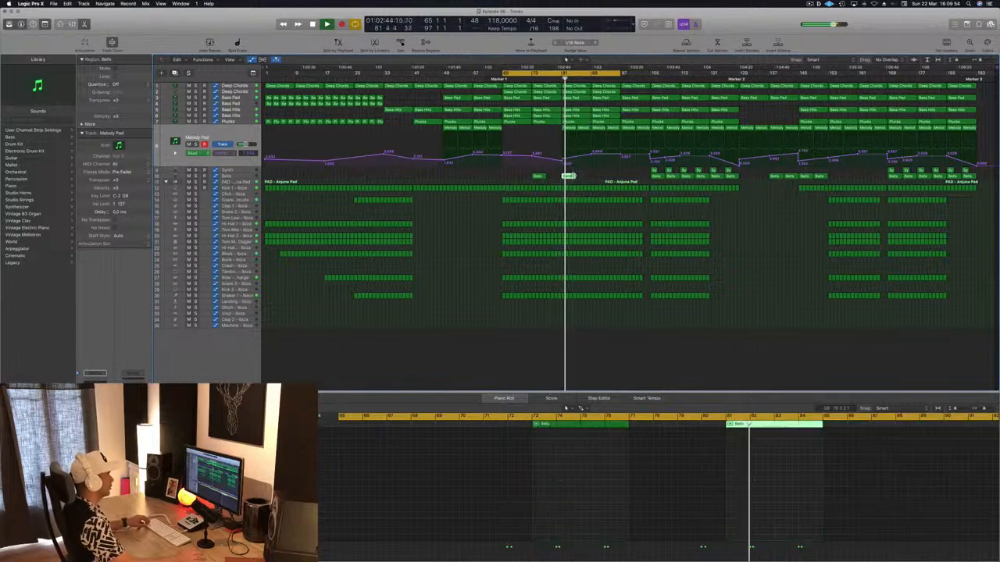
left_click(591, 178)
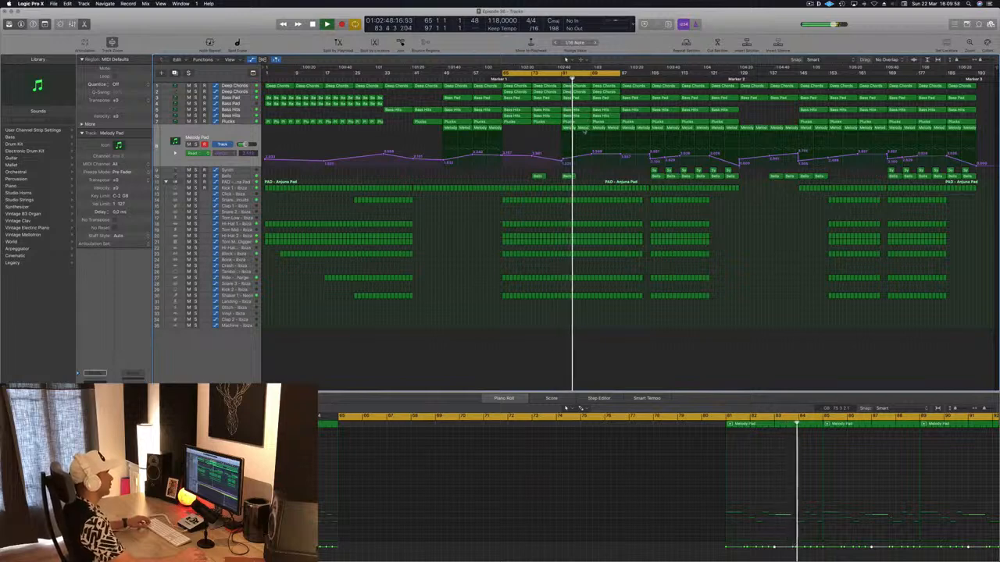
Copy the Bells region at bar 81 to bar 85 and adjust the Melody Pad automation around bar 85
left_click(570, 177)
mouse_move(576, 177)
left_mouse_down()
mouse_move(591, 157)
mouse_move(577, 158)
left_mouse_up()
left_click(579, 158)
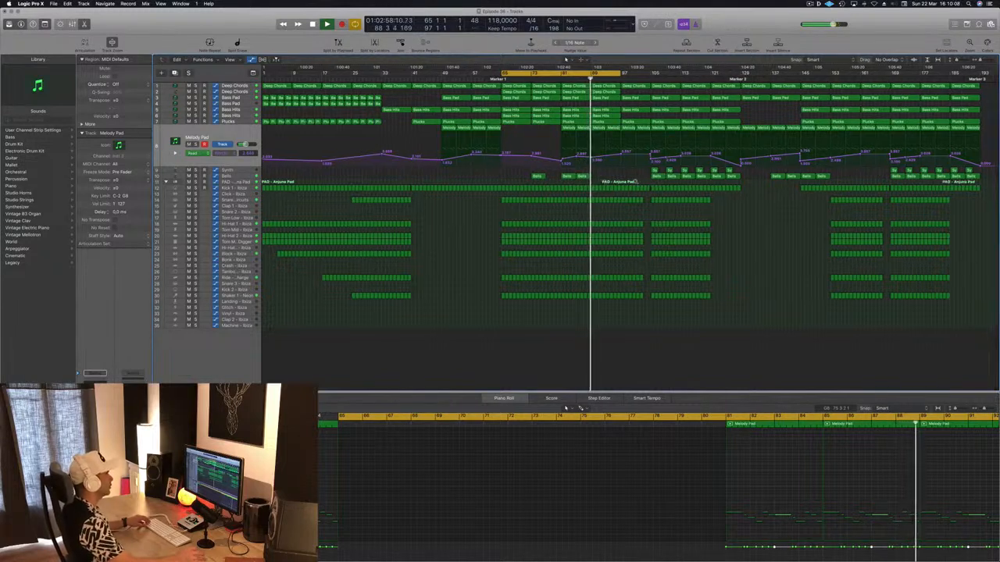
Play back from bar 81 and delete the drum regions other than Kick 1 between bars 89 and 97
key("super+Right")
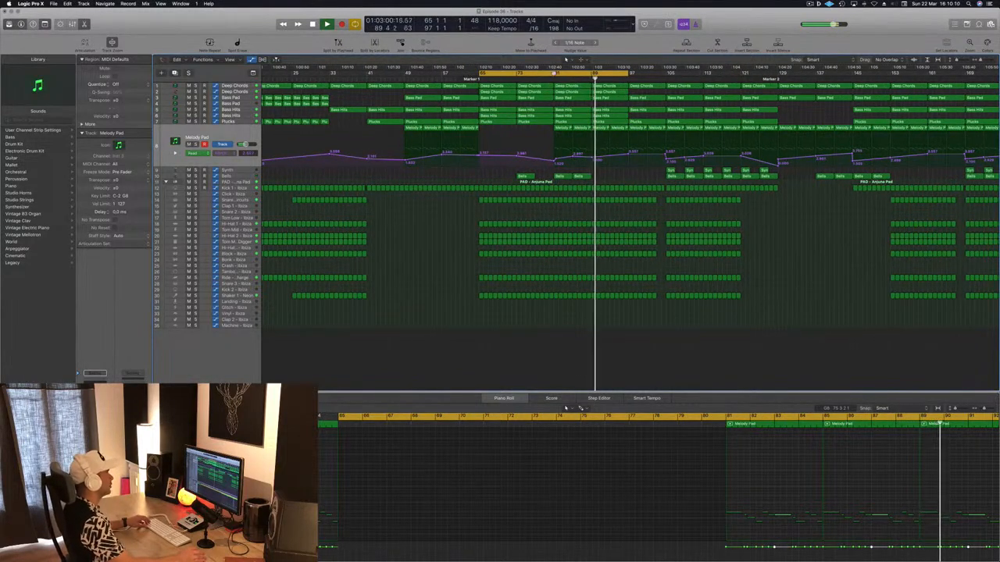
left_click(552, 77)
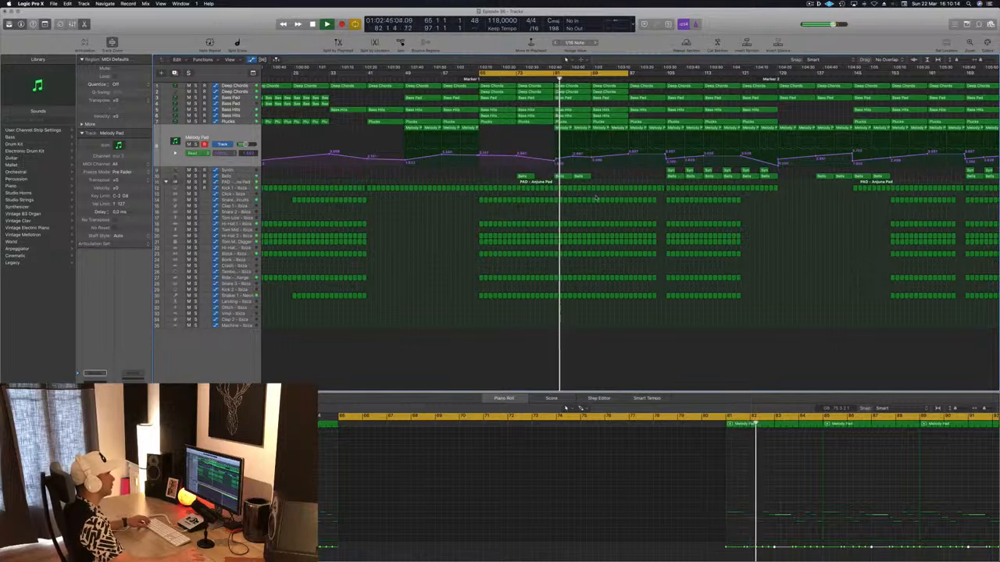
left_click_drag(615, 295, 620, 300)
key("Delete")
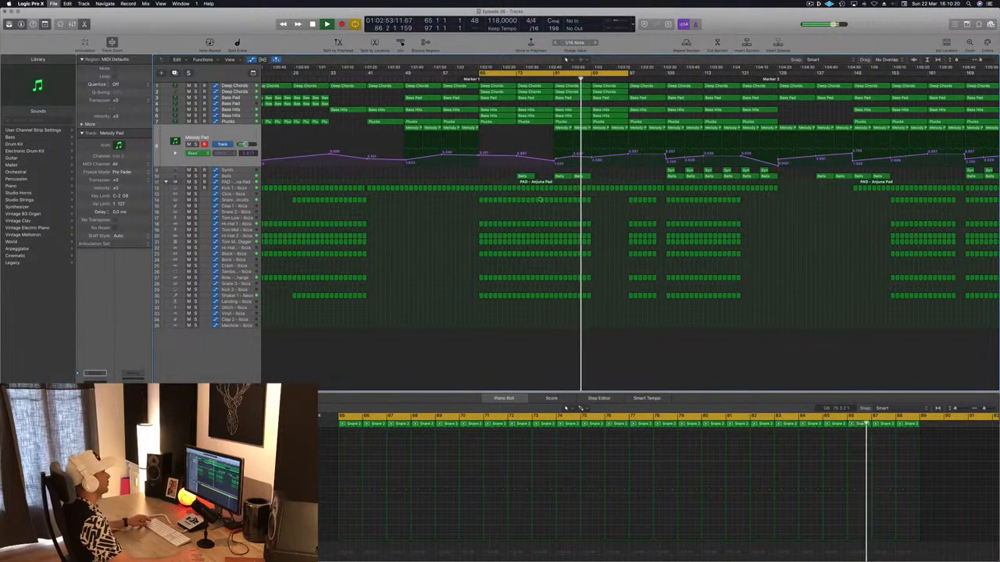
Delete the leftover drum regions other than Kick 1 between bars 97 and 103
left_click(499, 221, "ctrl+alt")
left_click(474, 227, "ctrl+alt")
left_click(474, 229, "ctrl+alt")
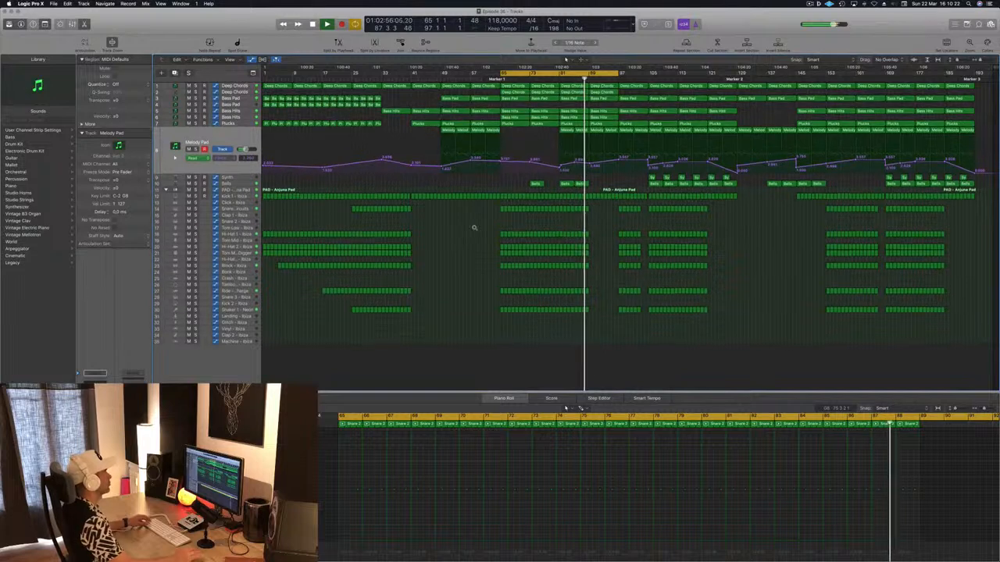
left_click(474, 228, "ctrl+alt")
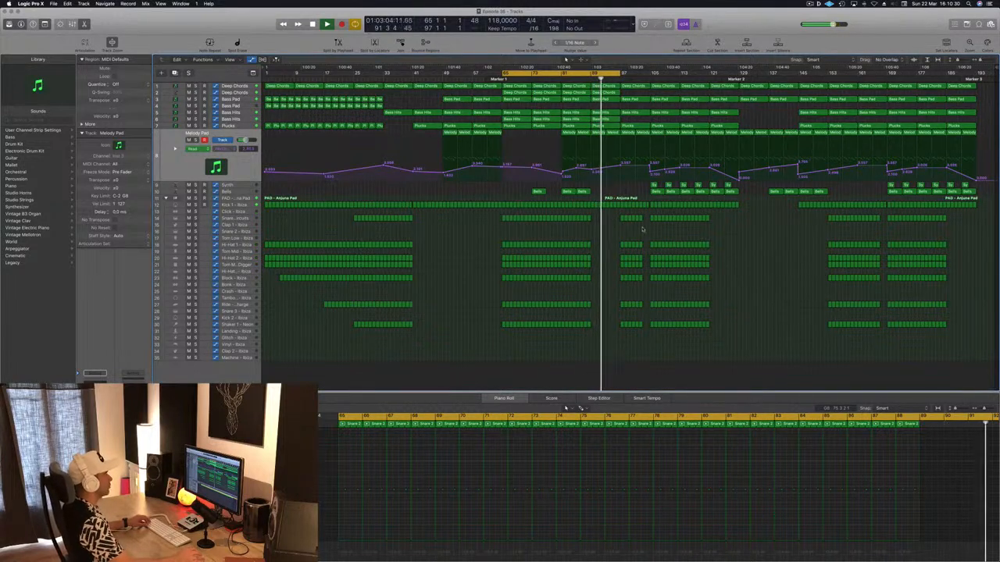
left_click_drag(620, 217, 643, 332)
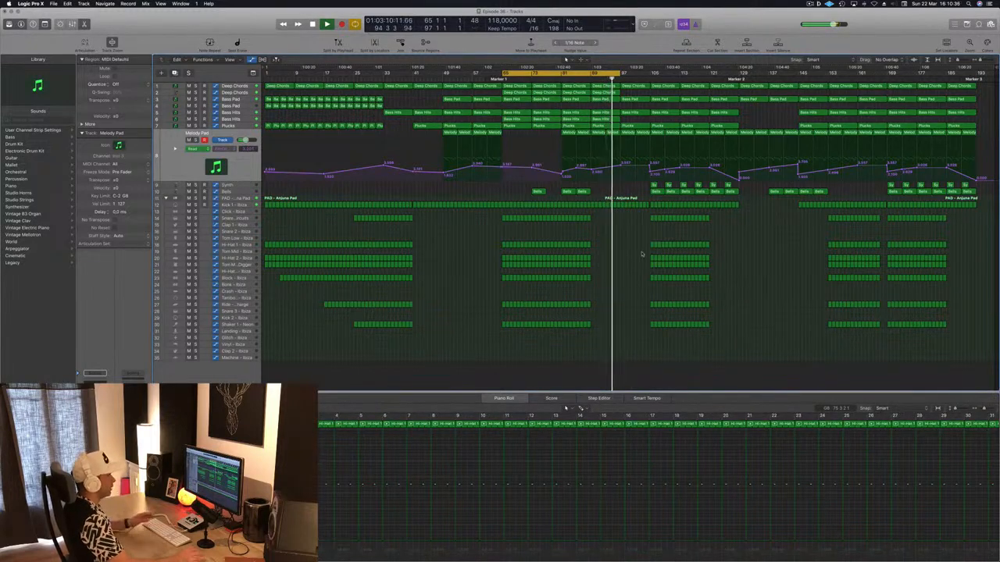
Stop playback and delete the Kick 1 regions from bar 97 to bar 105
scroll(646, 208, "up", 8)
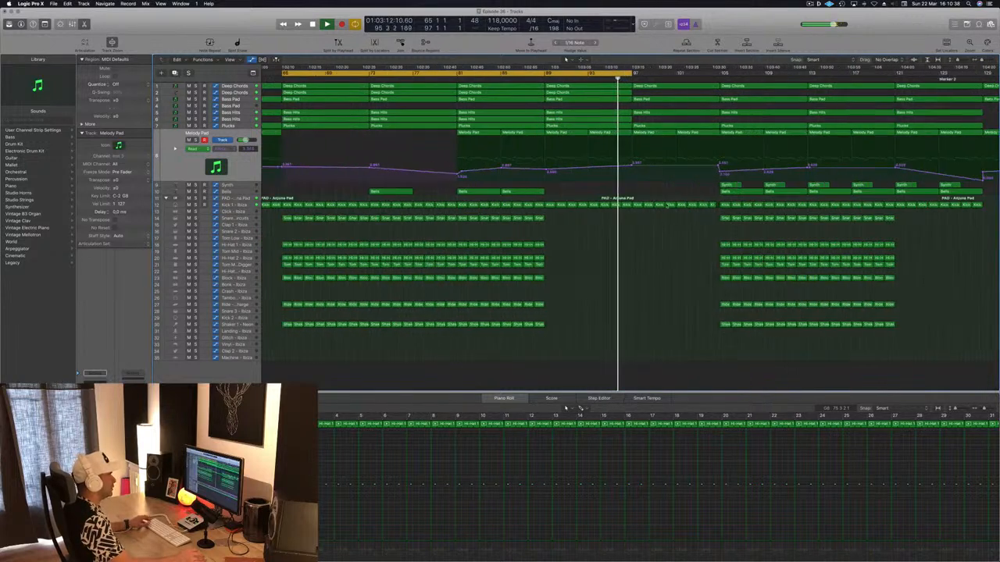
key("space")
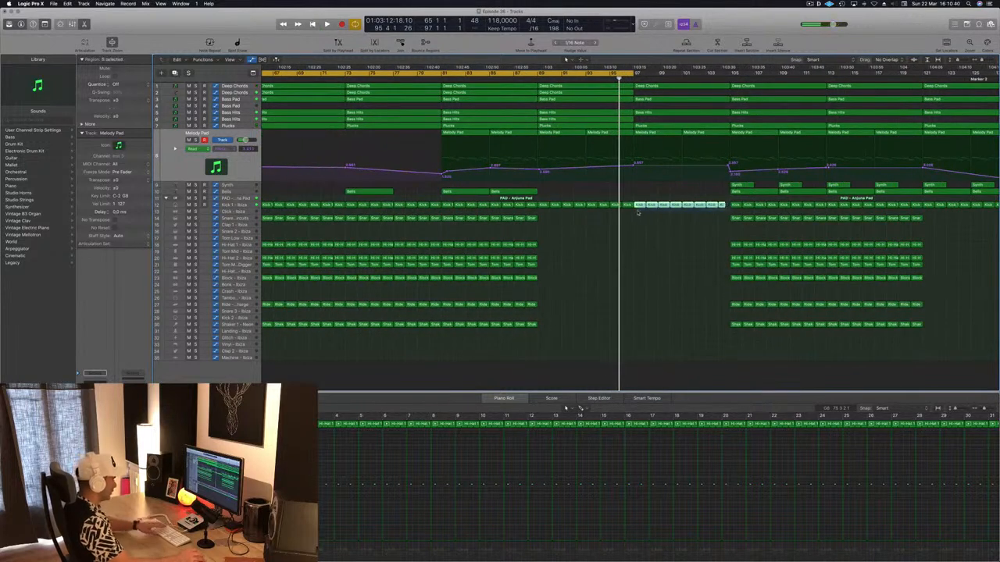
key("Delete")
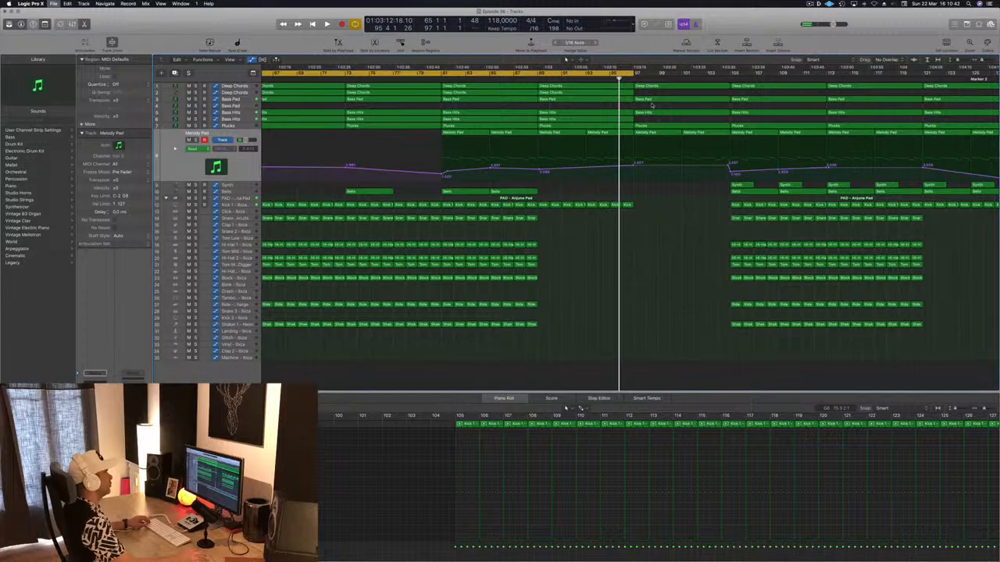
Move the cycle range to bars 97 to 129 and lower the Melody Pad automation point at bar 97 during playback
scroll(663, 133, "down", 8)
left_click_drag(567, 74, 711, 80)
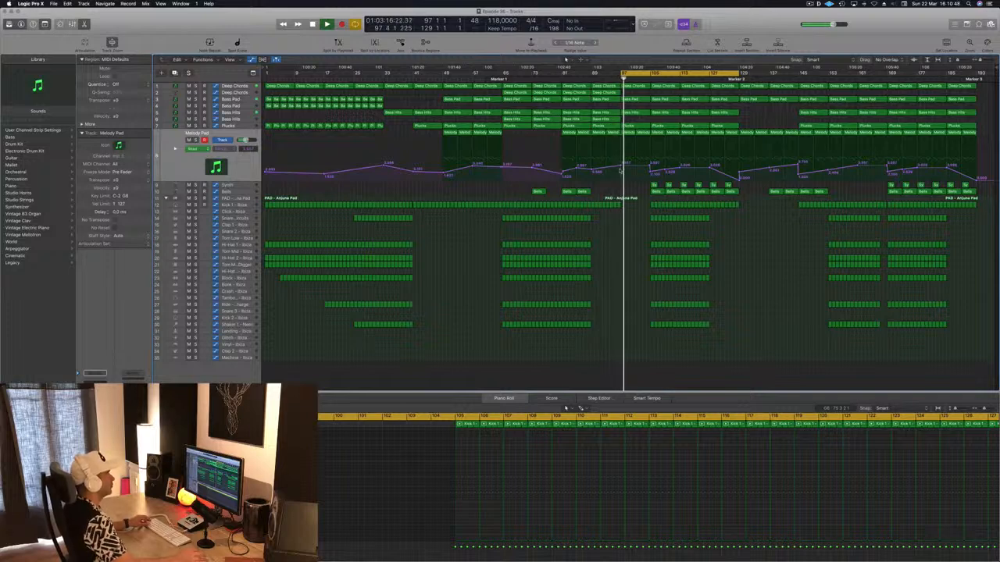
left_click(610, 79)
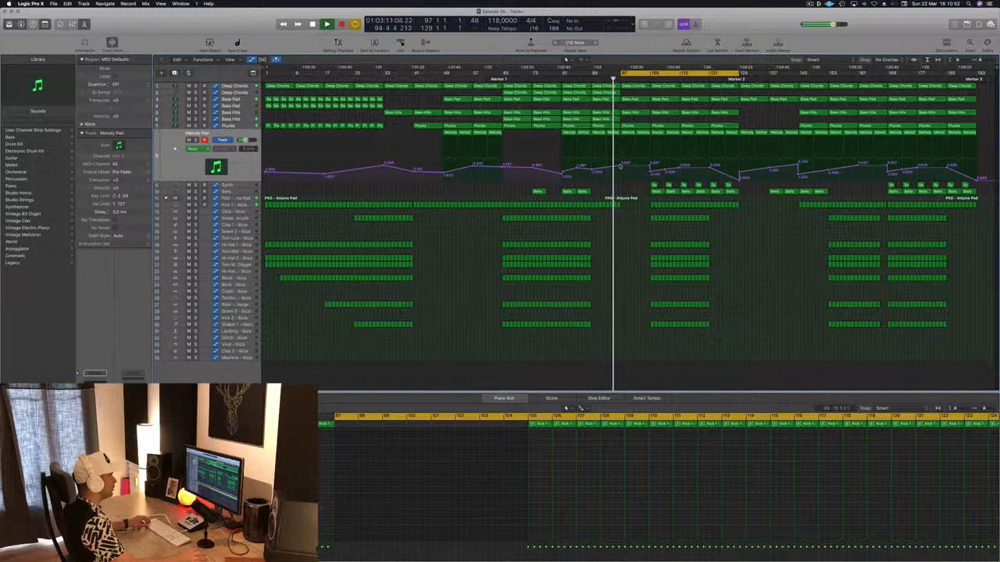
left_click_drag(621, 165, 621, 170)
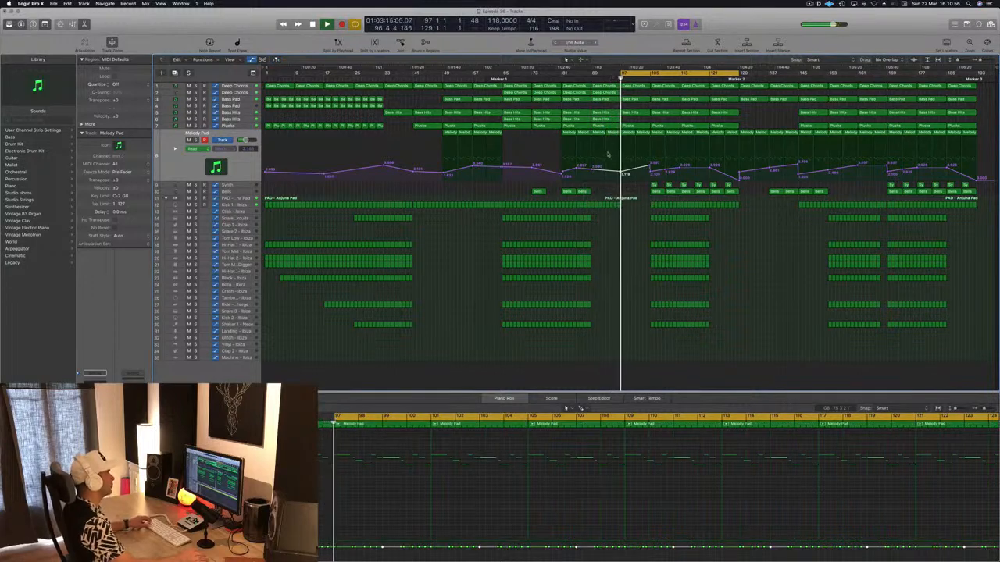
Delete the Plucks and Bass Hits regions from bar 97 to bar 113
left_click(642, 125)
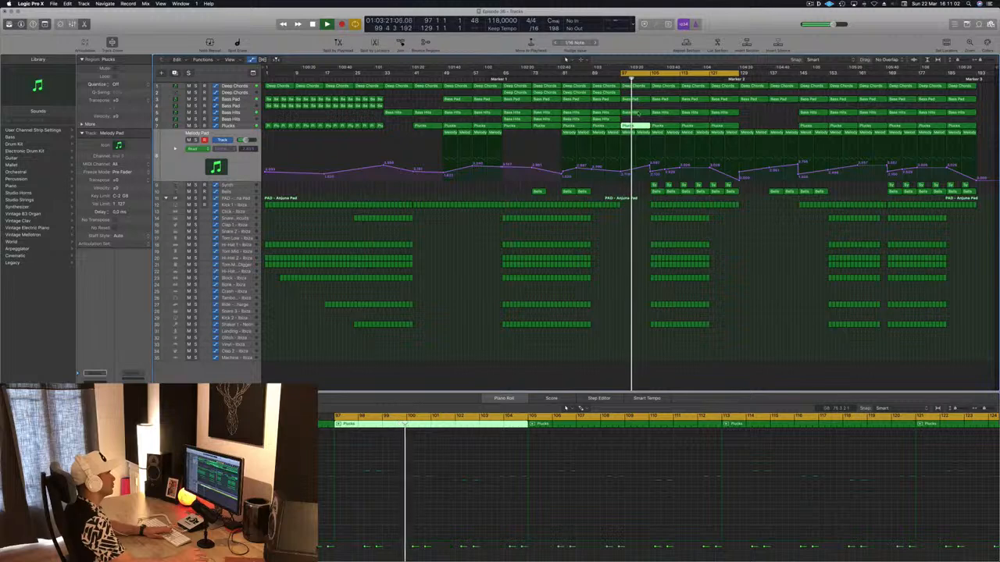
key("Delete")
left_click(638, 113)
key("Delete")
left_click(669, 113)
key("Delete")
left_click(671, 126)
key("Delete")
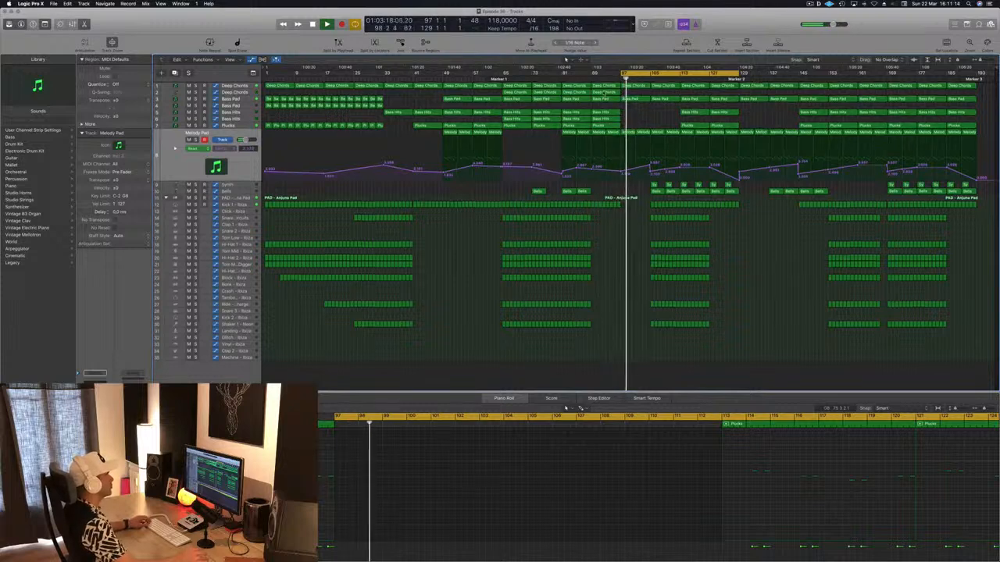
Copy the second Deep Chords track's region from bar 89 and place the copy at bar 105
left_click(605, 93)
left_click_drag(608, 93, 638, 95)
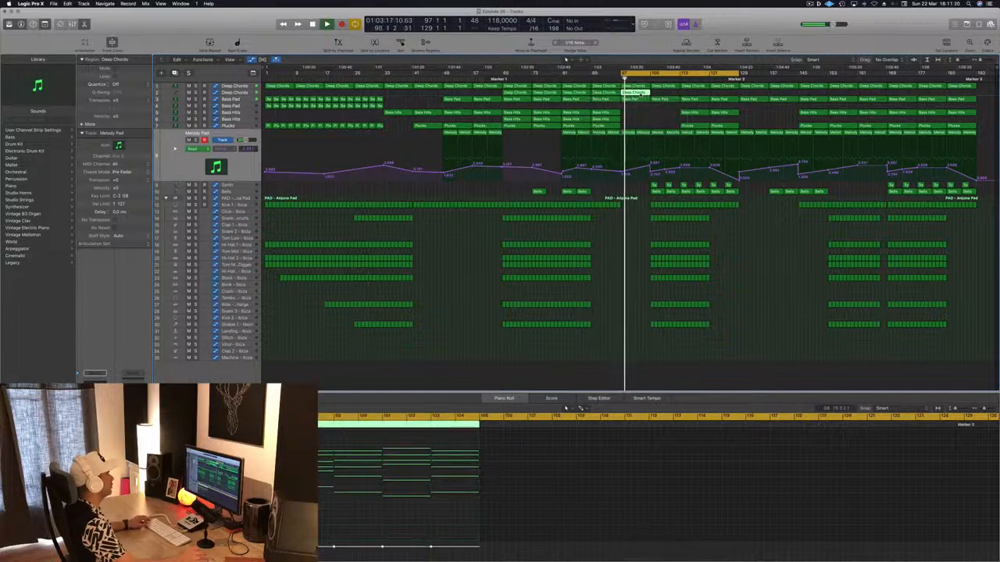
left_click(250, 93)
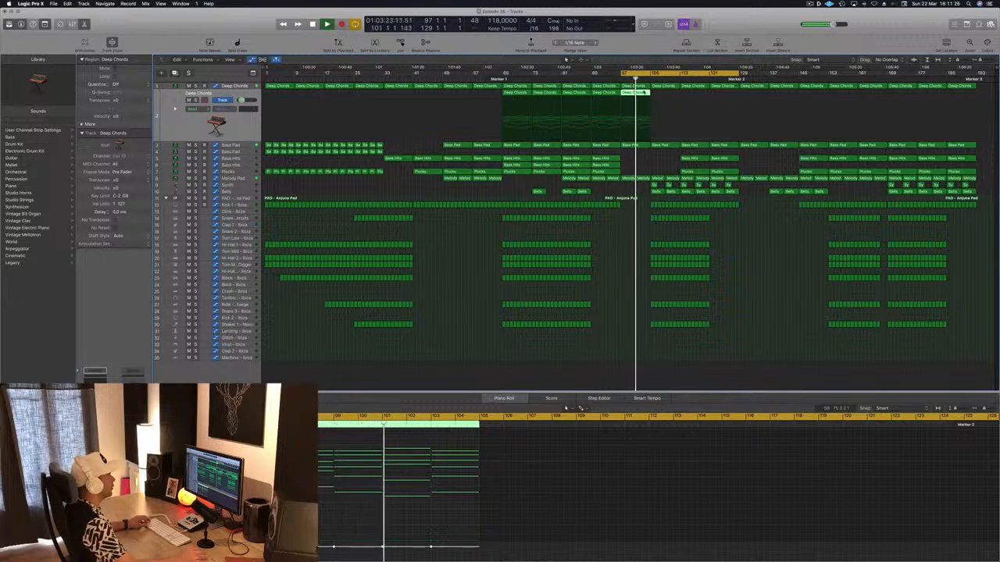
left_click_drag(642, 92, 674, 93)
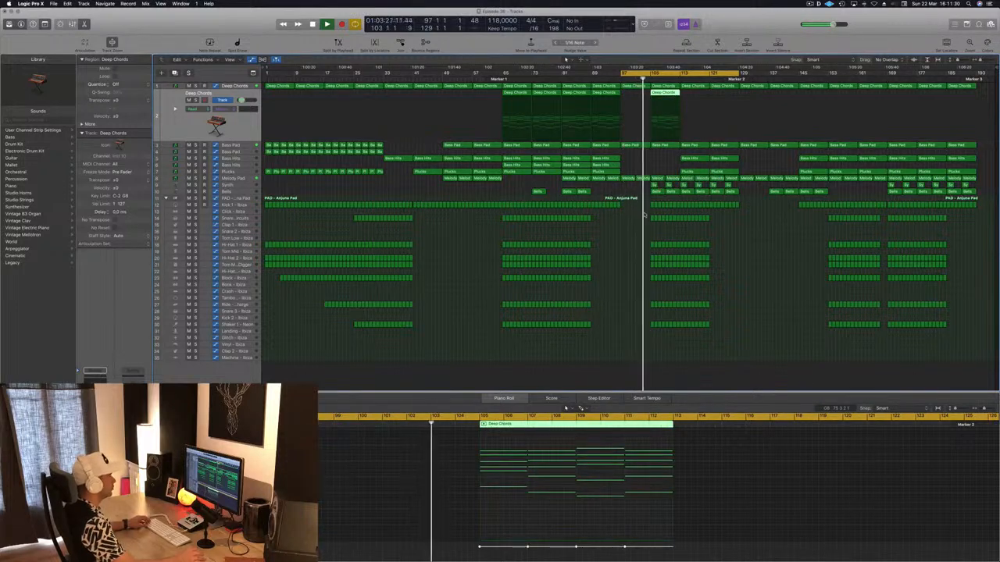
Delete all drum regions between bars 105 and 113 and play back from bar 97
left_click_drag(649, 205, 678, 339)
key("Delete")
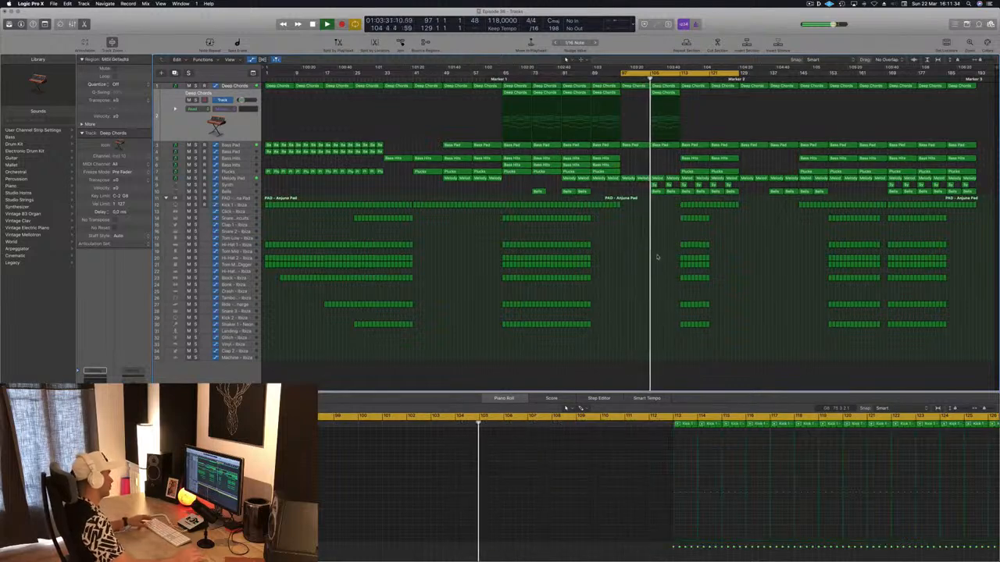
key("super+Right")
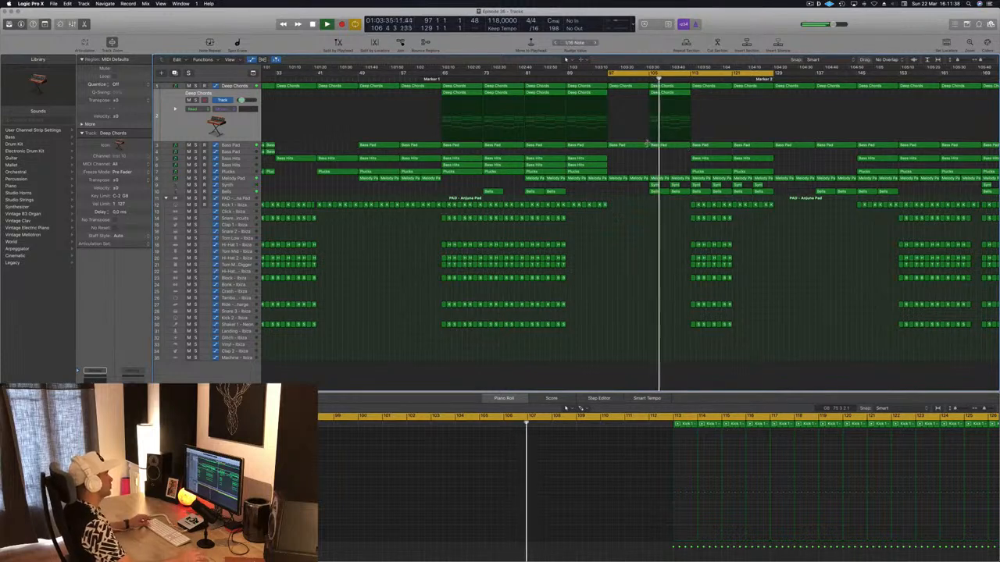
scroll(646, 150, "down", 2)
scroll(646, 151, "up", 3)
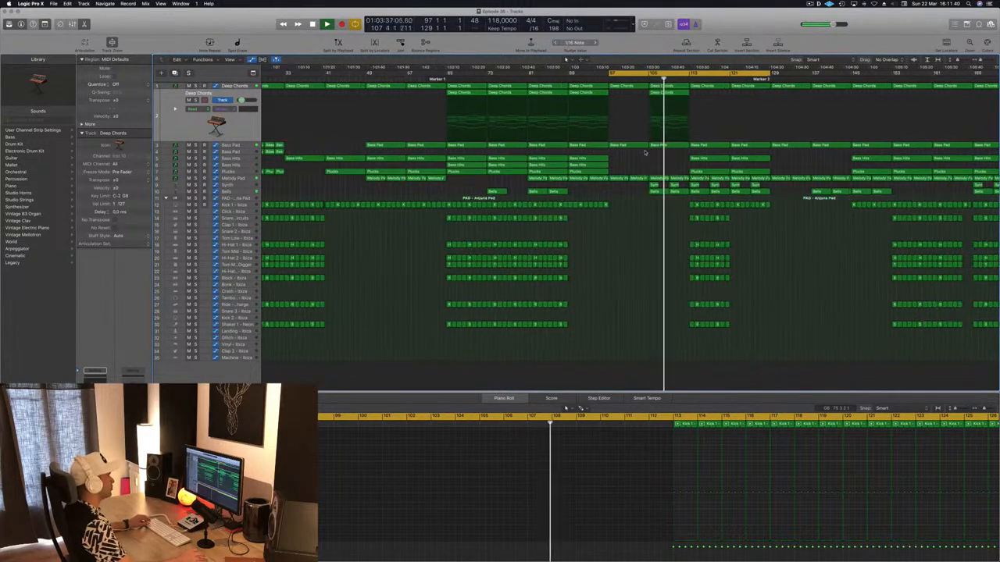
scroll(671, 162, "up", 2)
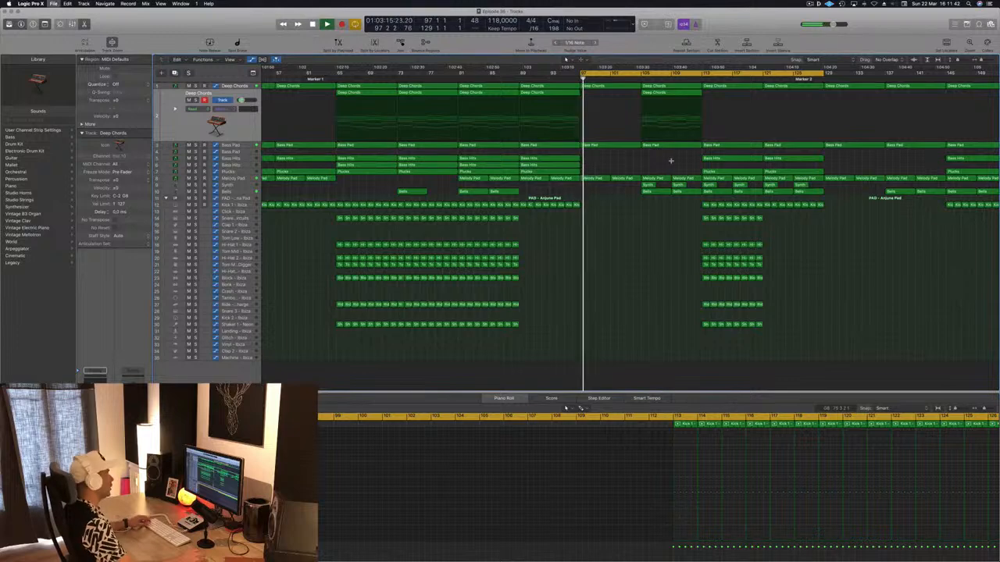
scroll(658, 252, "down", 2)
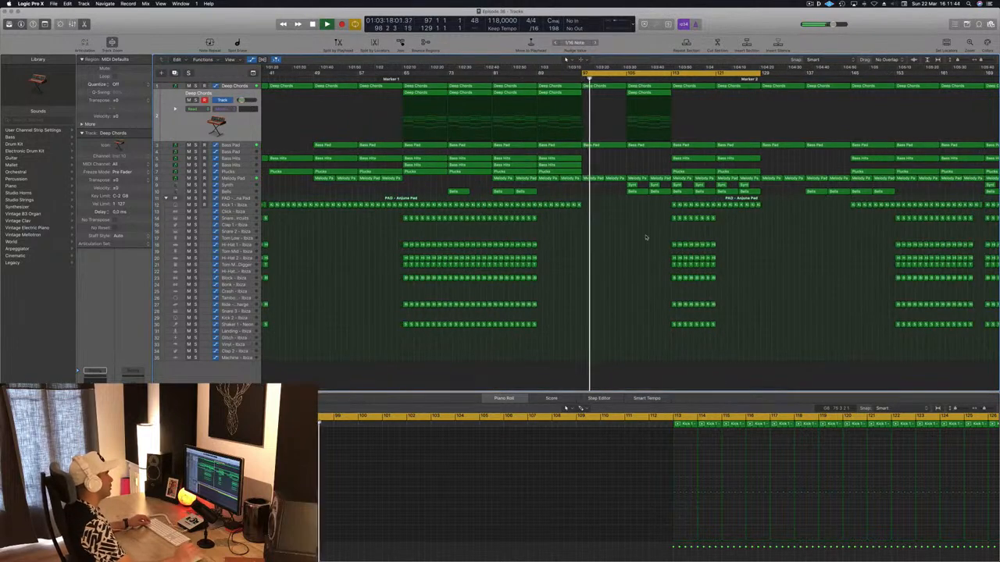
Fill the drum gaps between bars 121 and 153 with copies of the drum regions starting at bar 113
left_click_drag(787, 201, 721, 212)
left_click_drag(660, 199, 744, 384)
left_click_drag(675, 207, 800, 334)
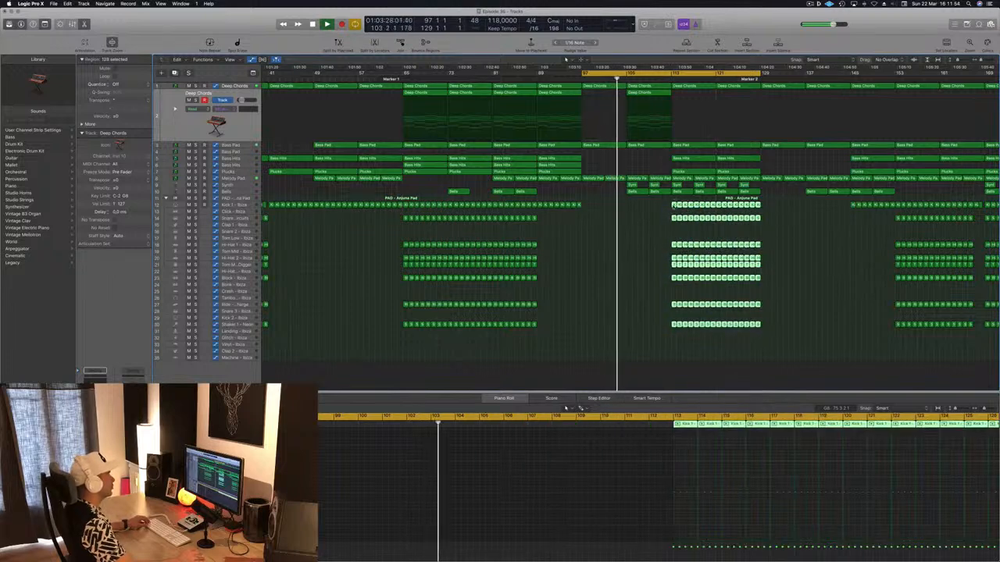
left_click_drag(714, 217, 843, 328)
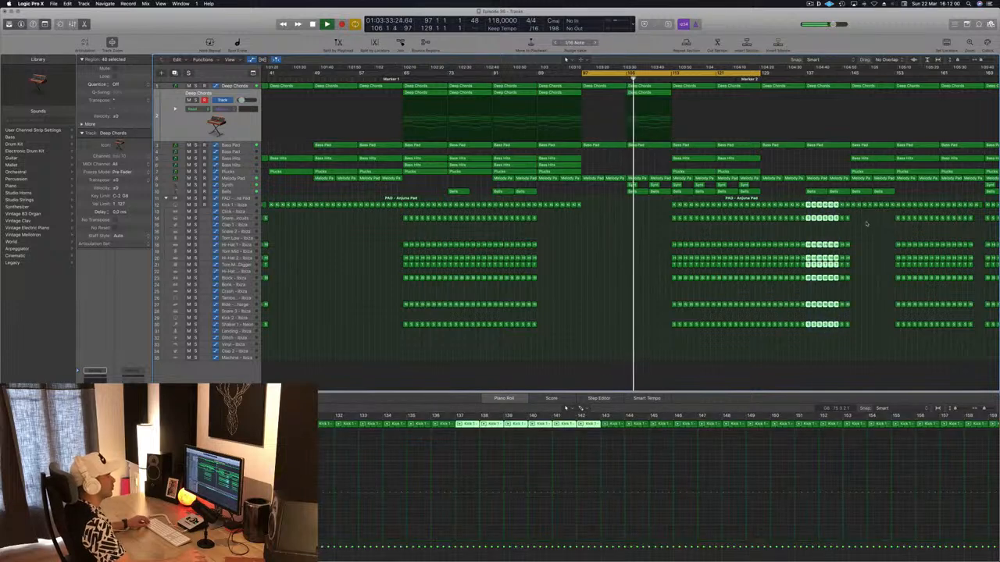
left_click_drag(863, 215, 809, 336)
left_click_drag(809, 219, 854, 226)
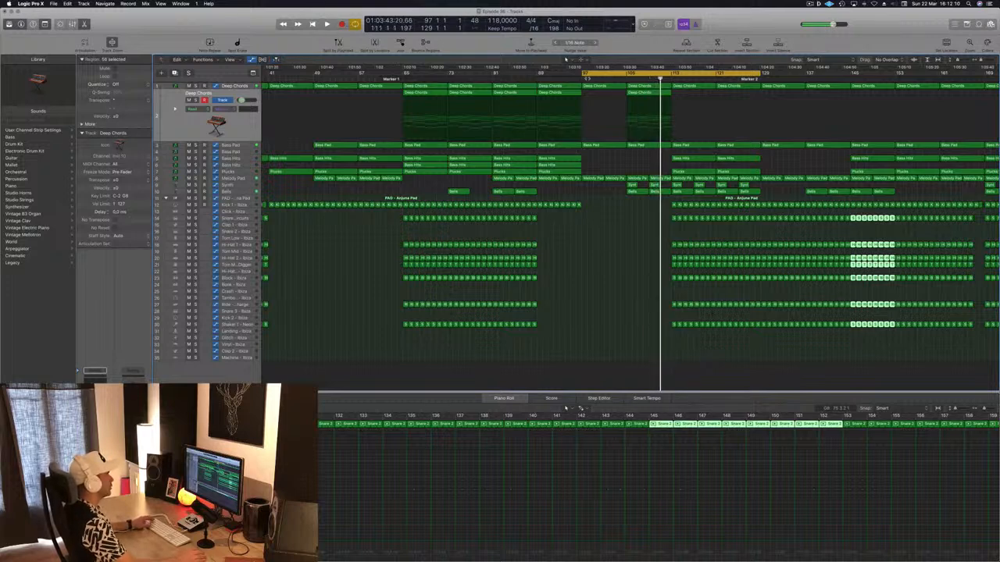
Play back from bar 97 and raise the Synth track's volume to -17.2 dB
left_click(584, 79)
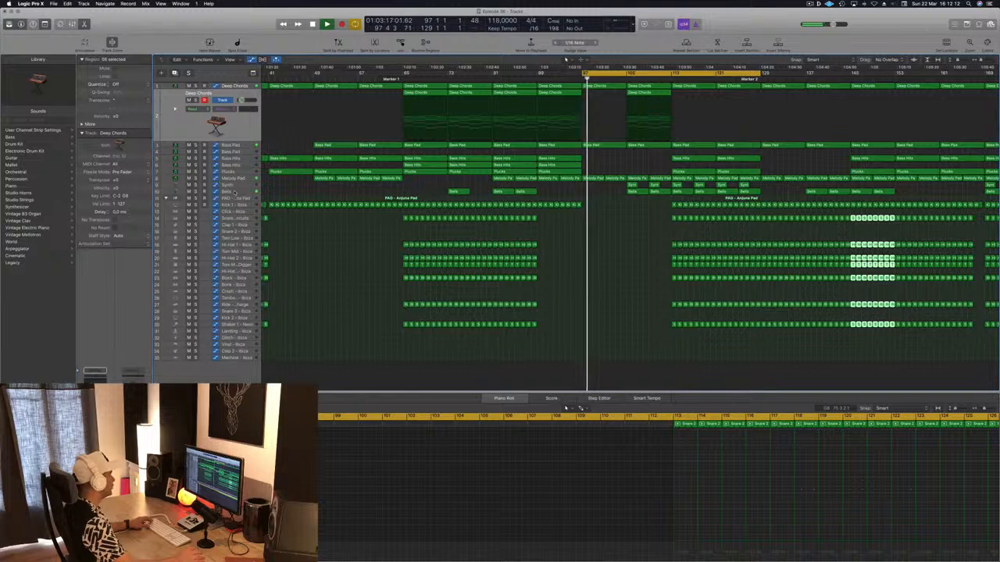
left_click(235, 192)
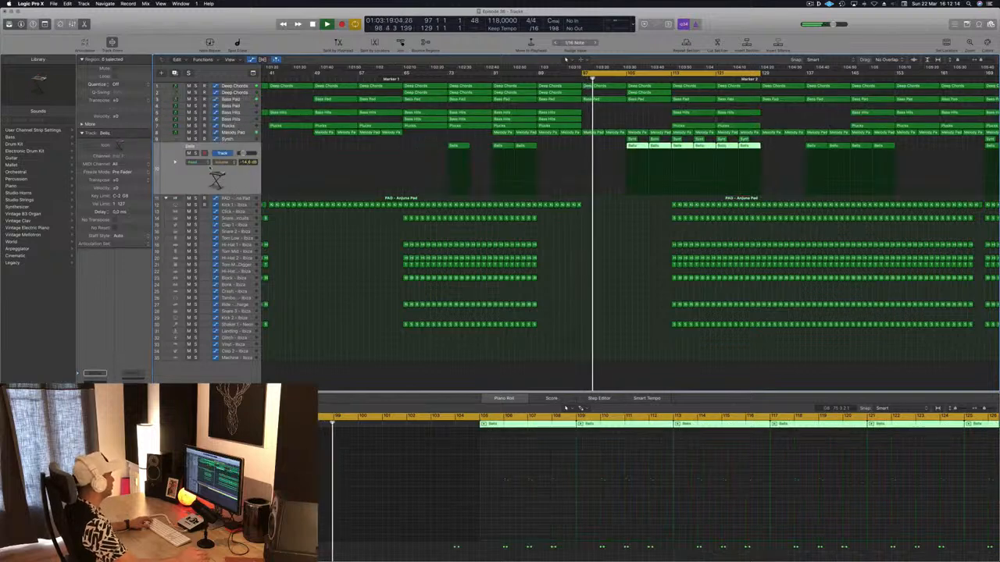
key("Up")
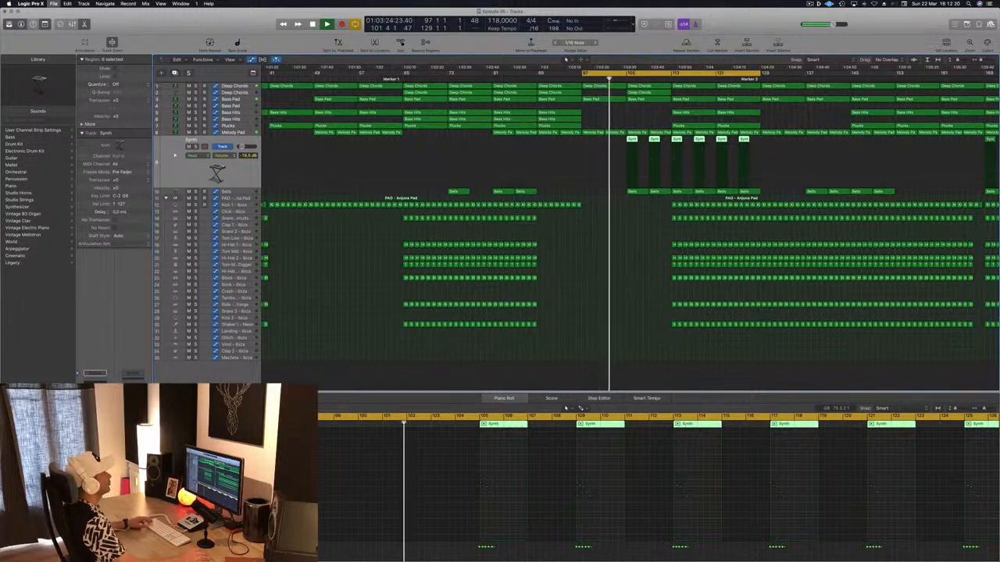
key("super+Left")
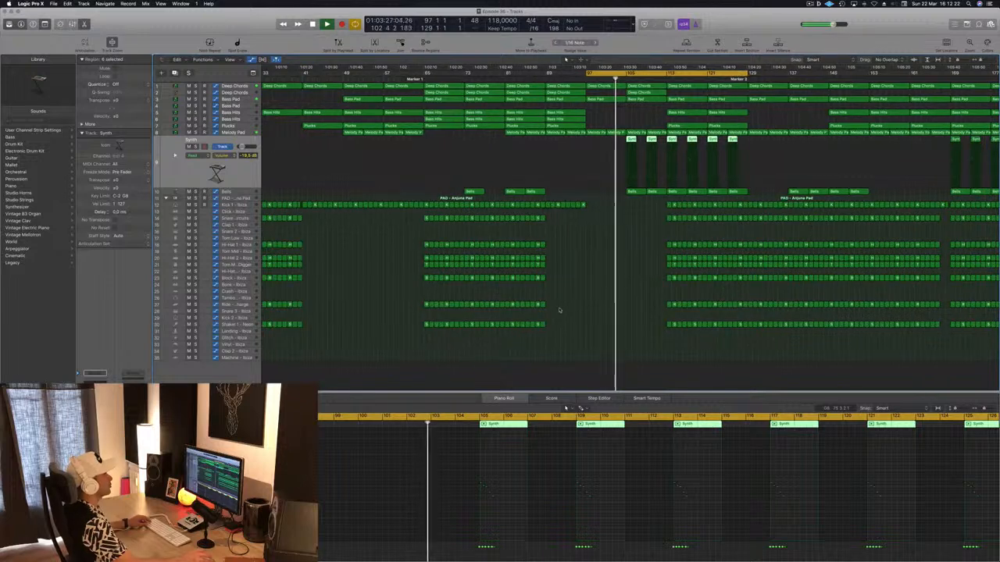
key("super+Left")
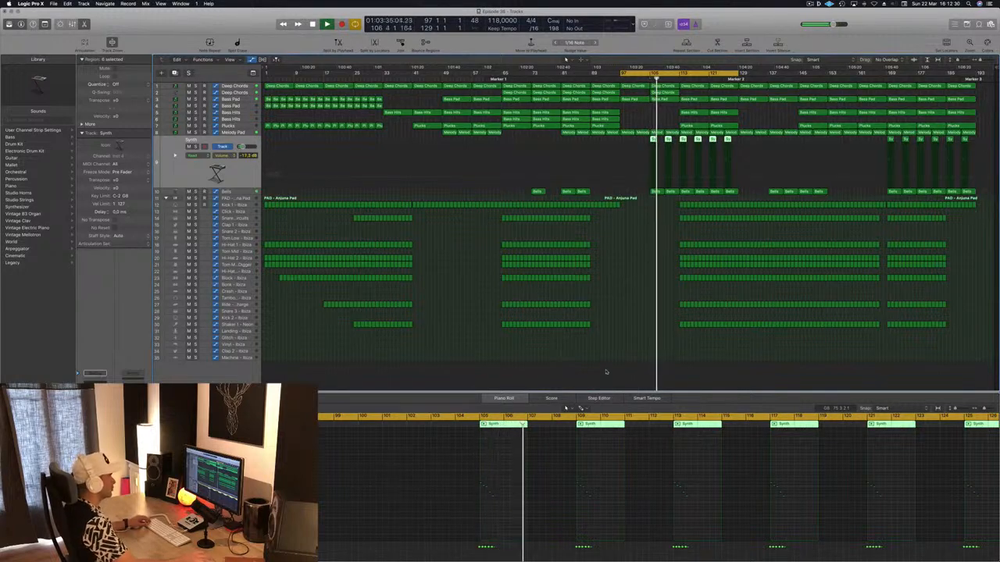
Delete the Bells notes around bars 107, 111, 115 and 119, checking playback from bar 105
left_click(656, 192)
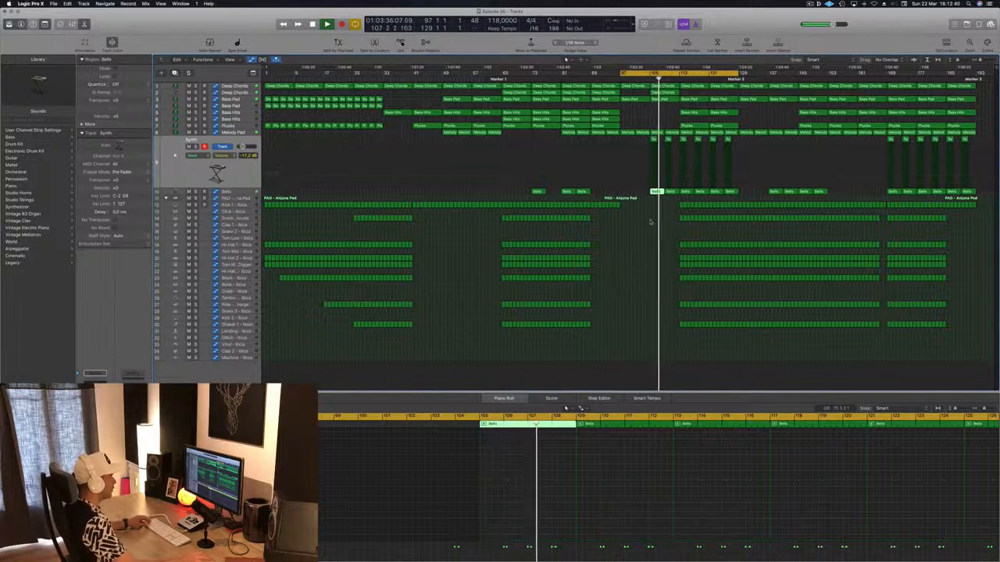
left_click(529, 476)
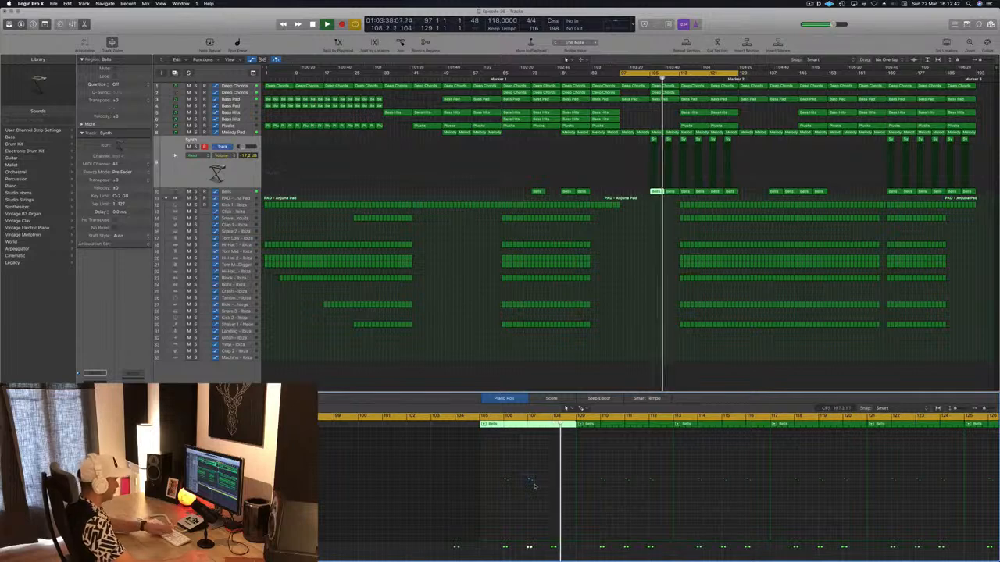
left_click(647, 76)
left_click_drag(619, 455, 639, 494)
key("Delete")
left_click_drag(722, 463, 737, 495)
key("Delete")
left_click_drag(810, 466, 834, 503)
key("Delete")
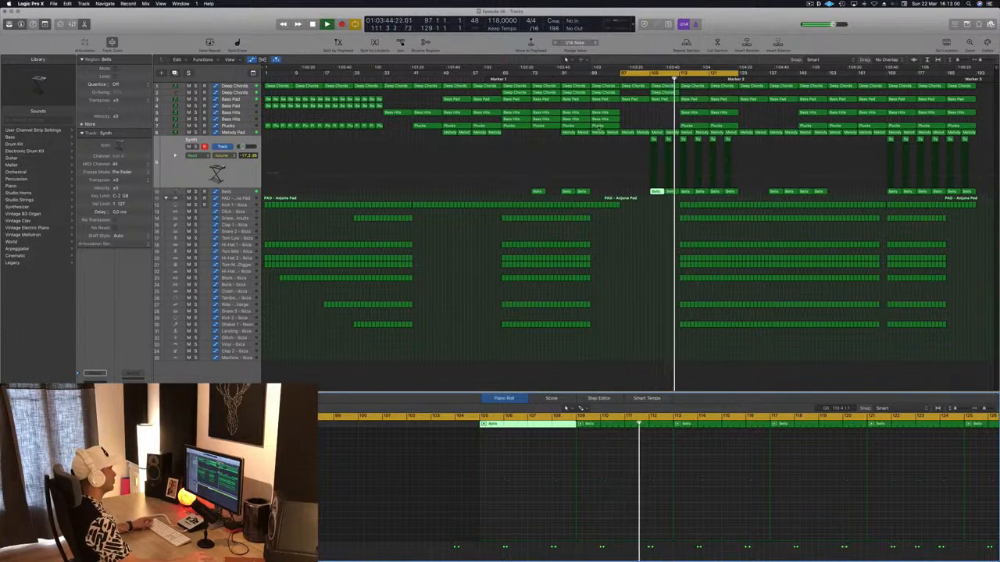
Delete all drum regions between bars 113 and 129
left_click(599, 126)
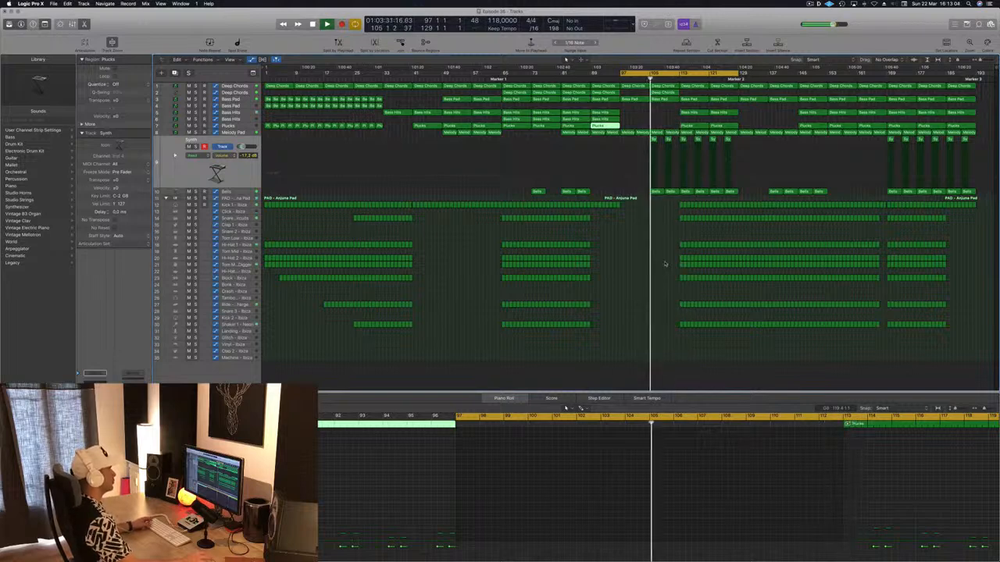
left_click_drag(674, 204, 735, 333)
key("Delete")
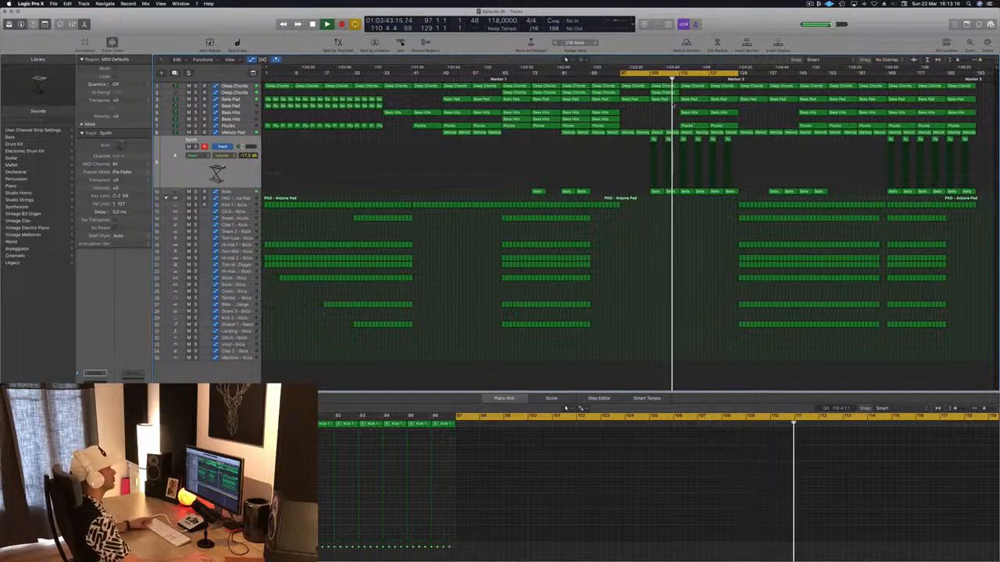
Save the project and play back the breakdown section from bar 97
left_click(609, 119)
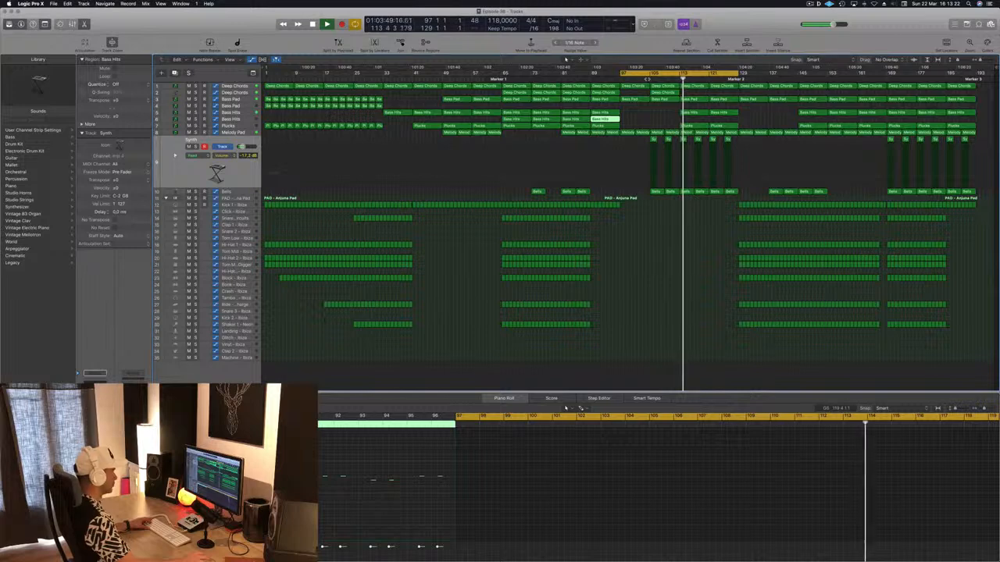
key("space")
key("space")
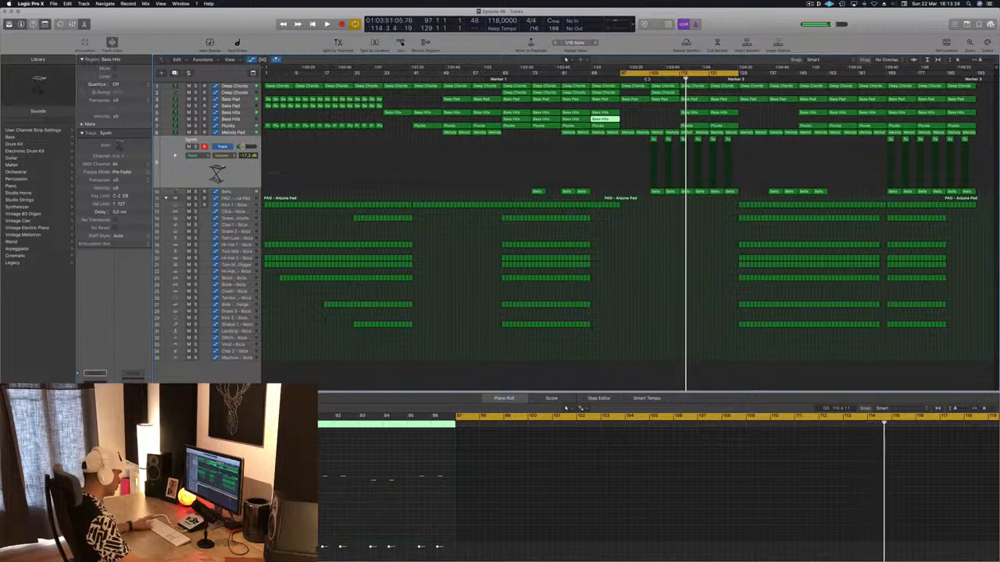
key("super+s")
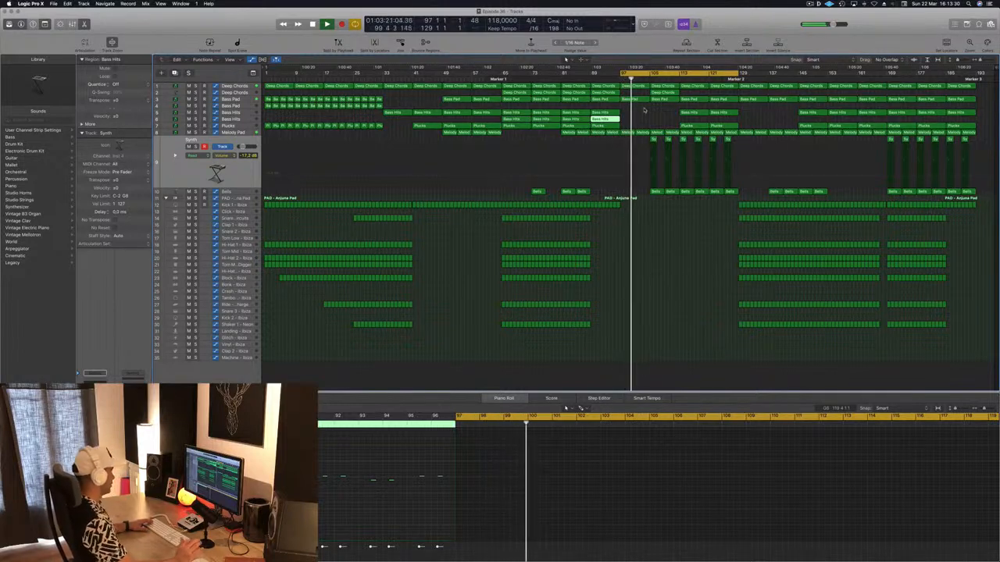
left_click(636, 287)
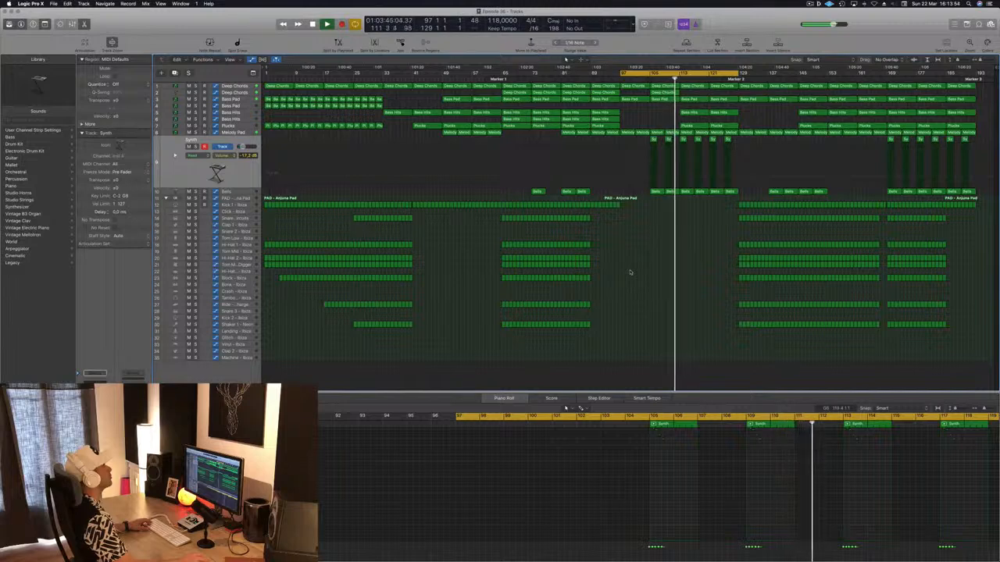
Delete the Bass Hits and Plucks regions between bars 113 and 129
left_click(708, 112)
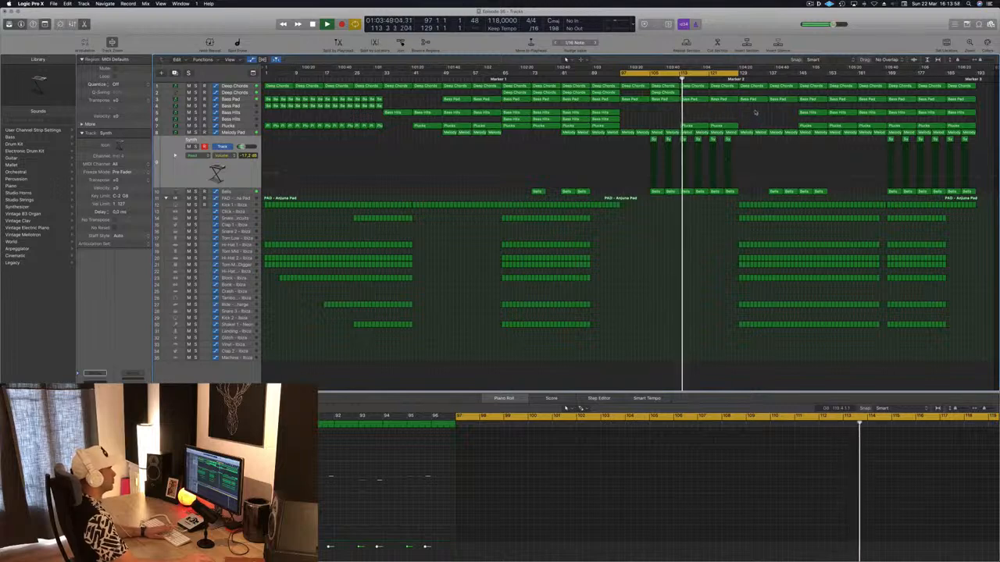
left_click(676, 91)
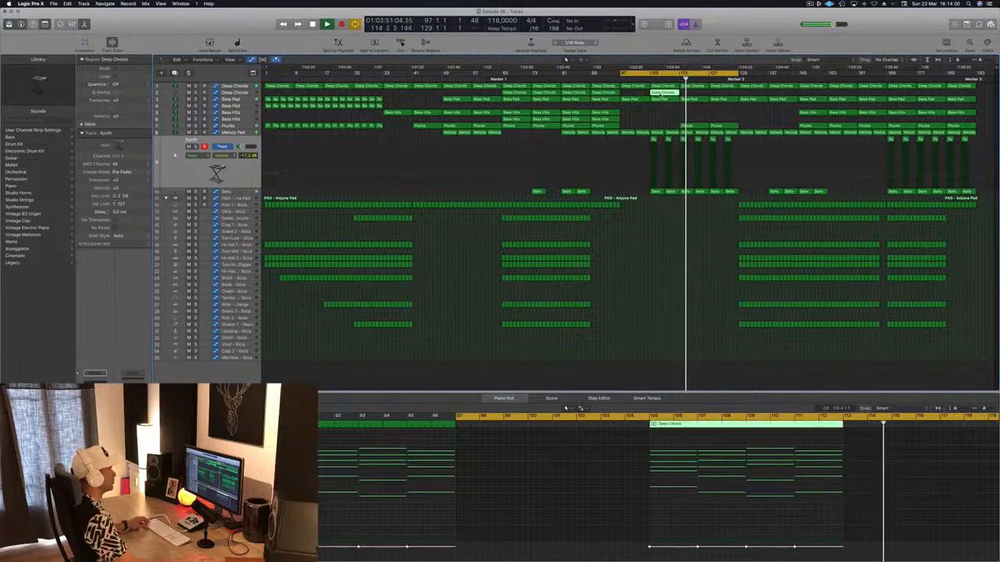
left_click(691, 125)
left_click(730, 121)
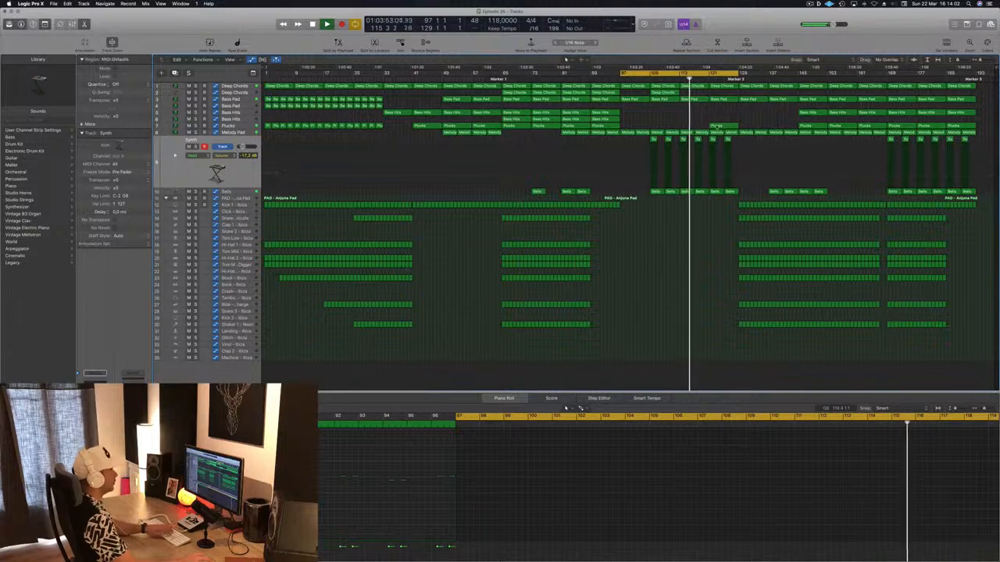
Adjust the first Deep Chords track's automation point at bar 105 during playback from bar 97
key("Return")
left_click(243, 85)
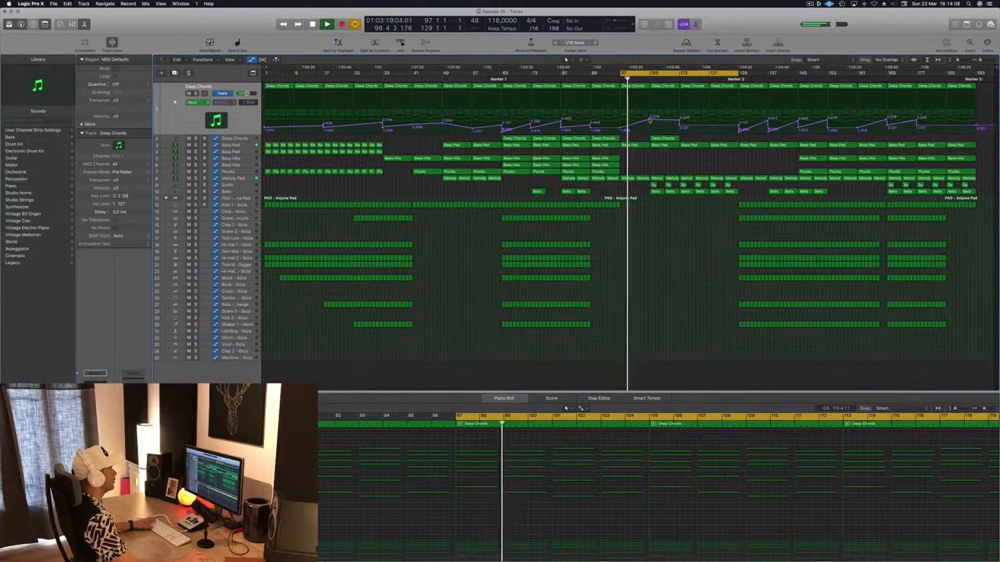
left_click(649, 121)
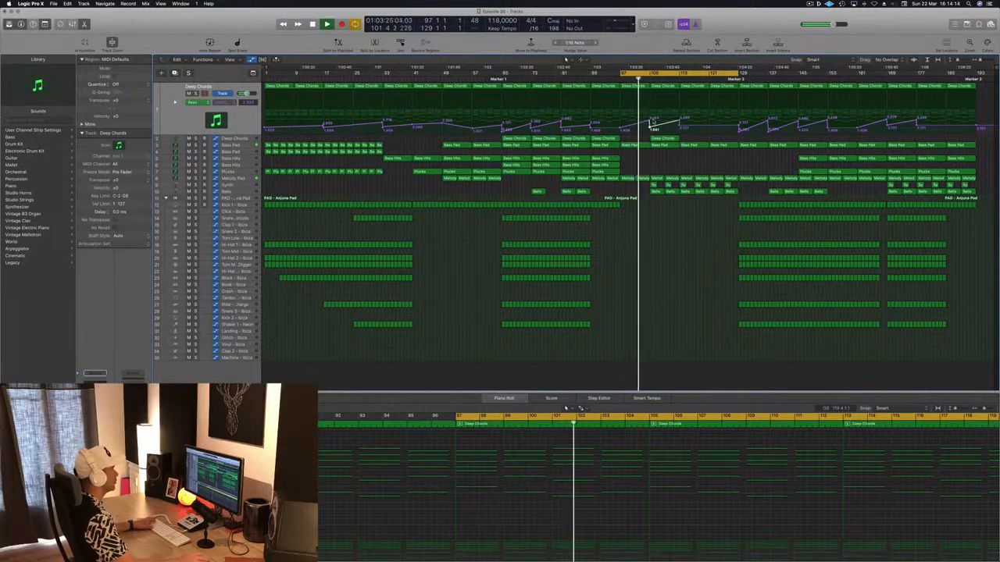
Check the Deep Chords and Bass Hits regions at bar 89 and audition the upper Bass Pad track in solo
left_click(606, 140)
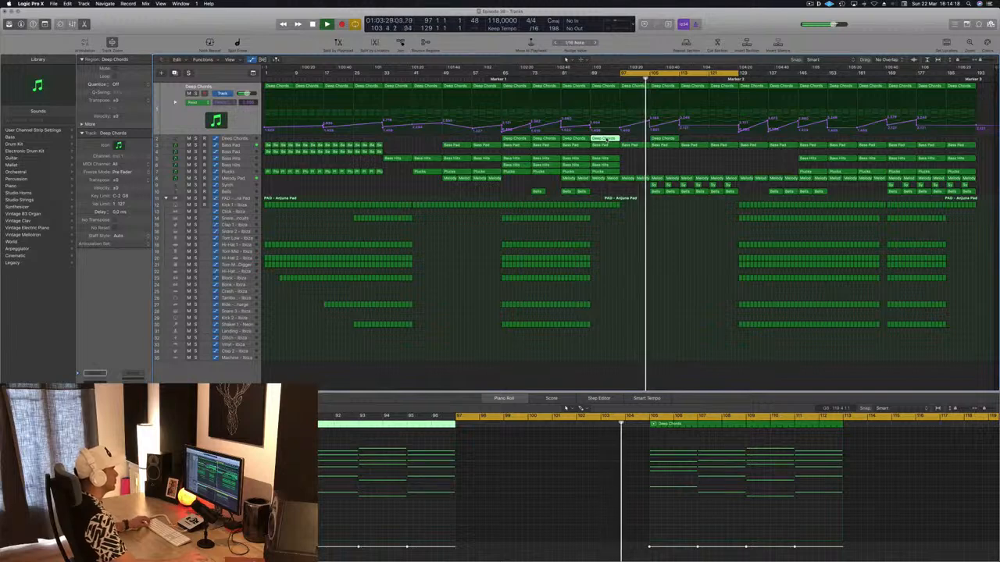
left_click(605, 165)
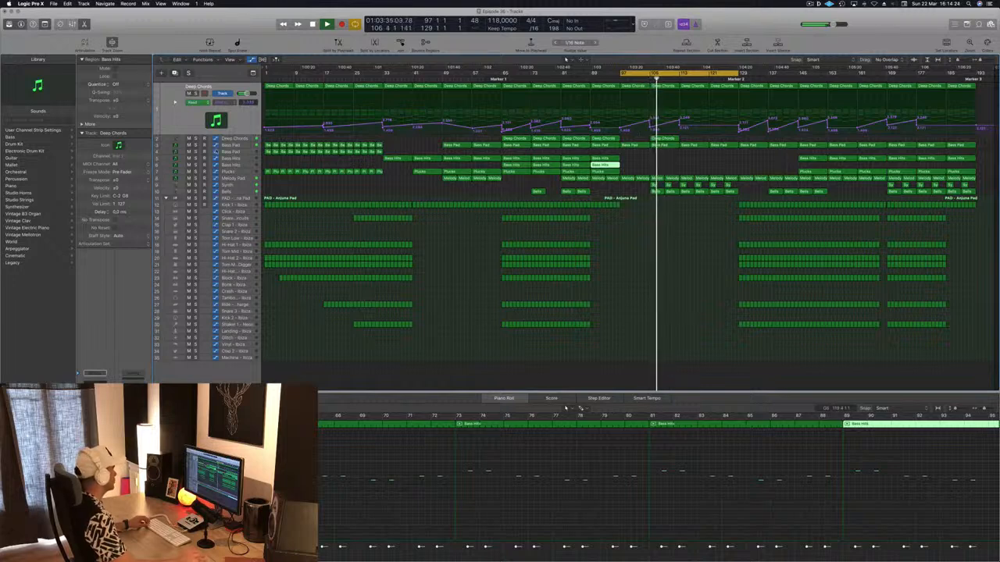
key("s")
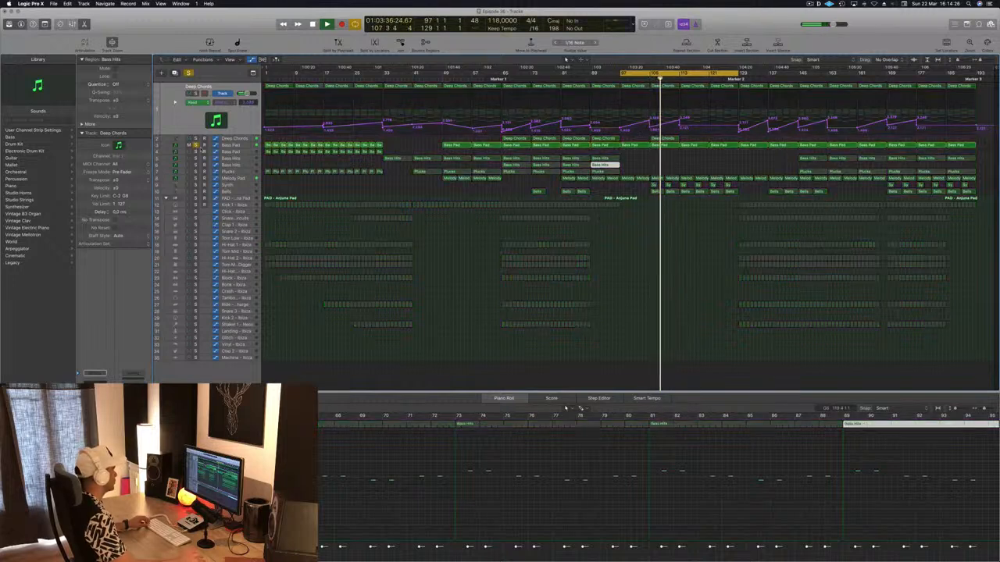
key("s")
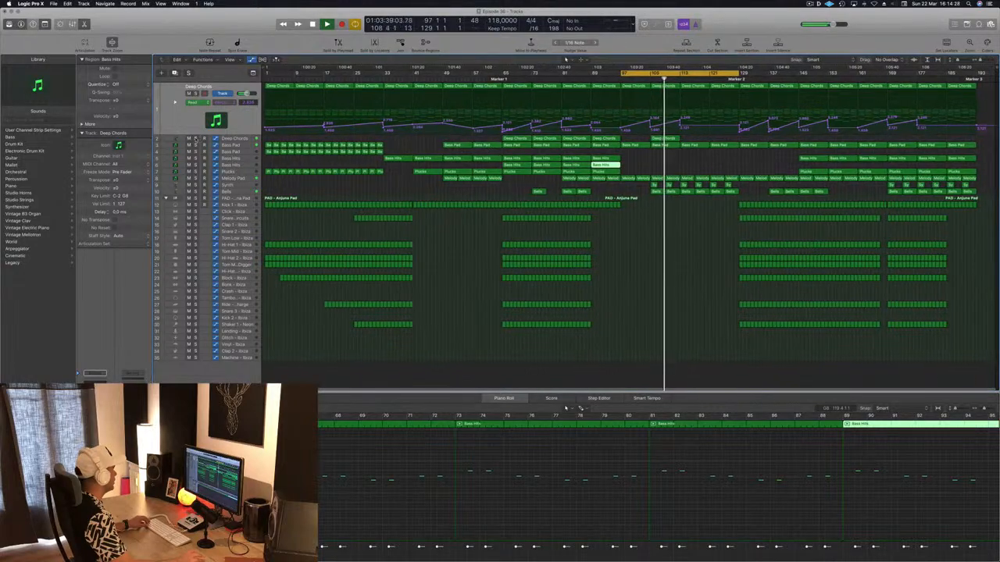
key("s")
key("s")
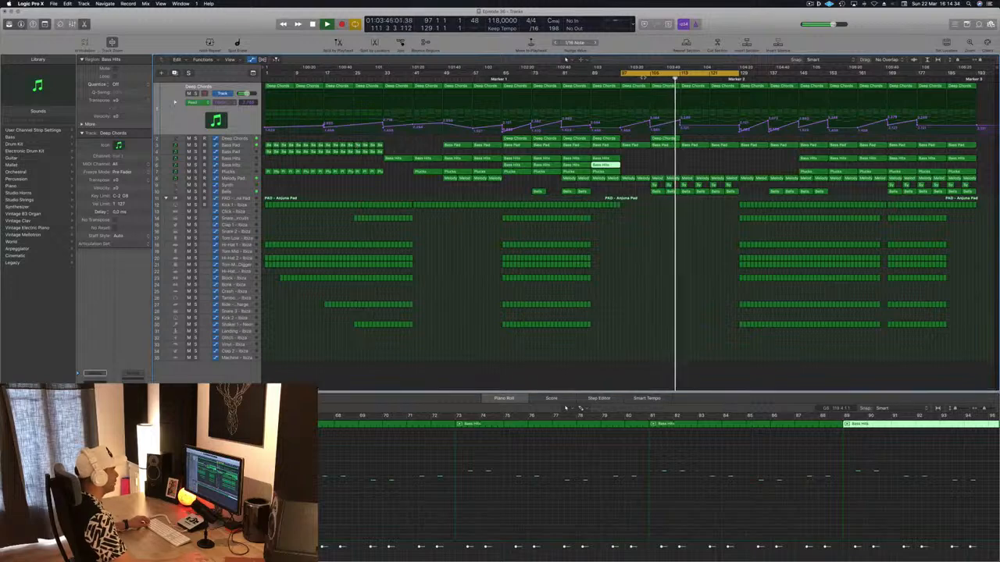
Copy the Bass Pad region at bar 105 onto the second Bass Pad track, check it in solo, and repeat it through bar 129
left_click(660, 146)
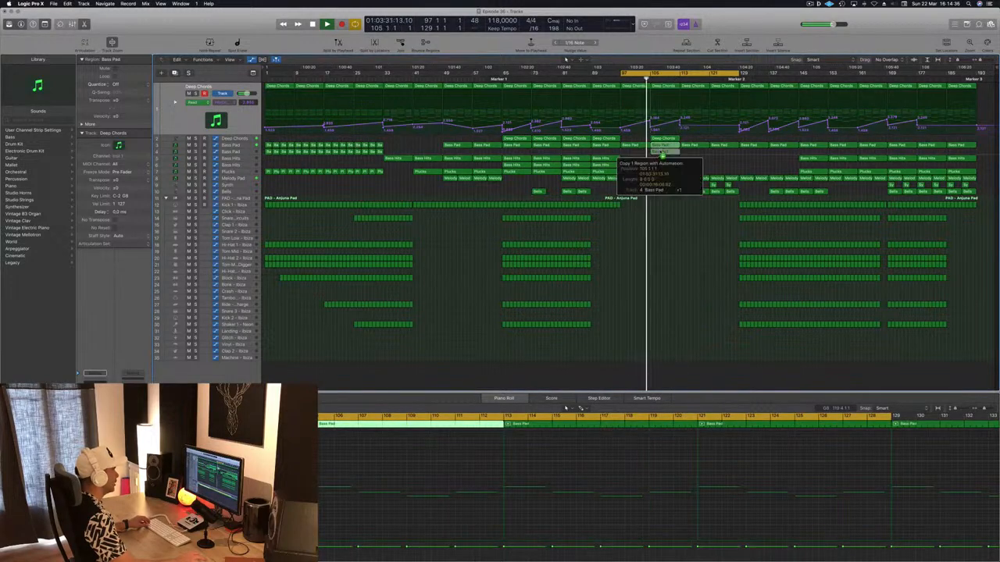
left_click_drag(661, 152, 659, 151)
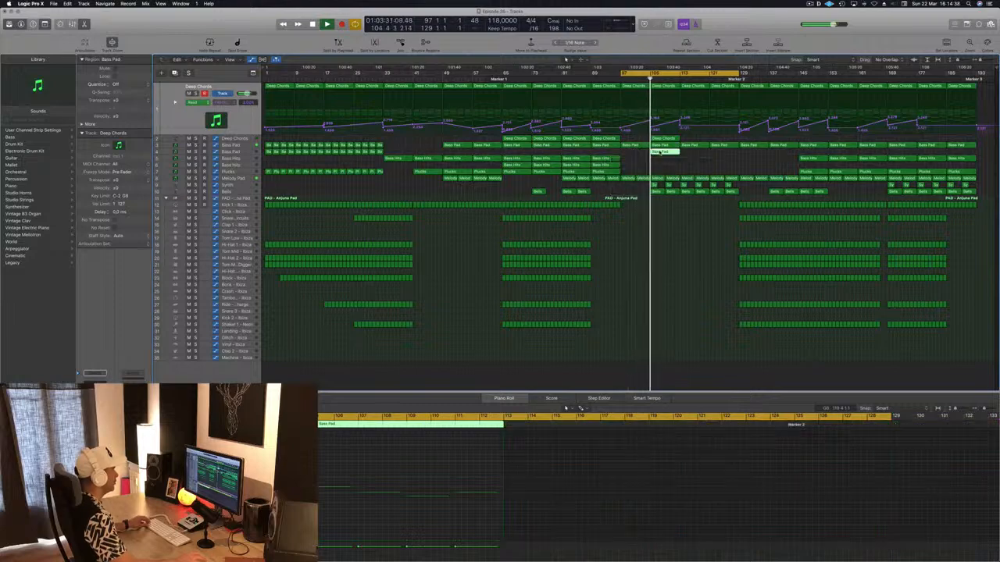
key("ctrl+s")
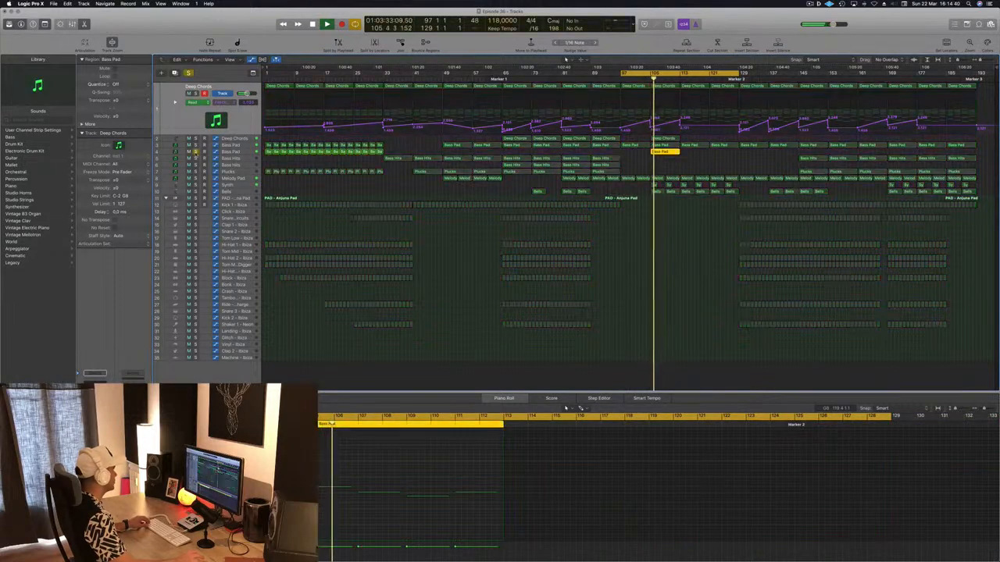
key("ctrl+s")
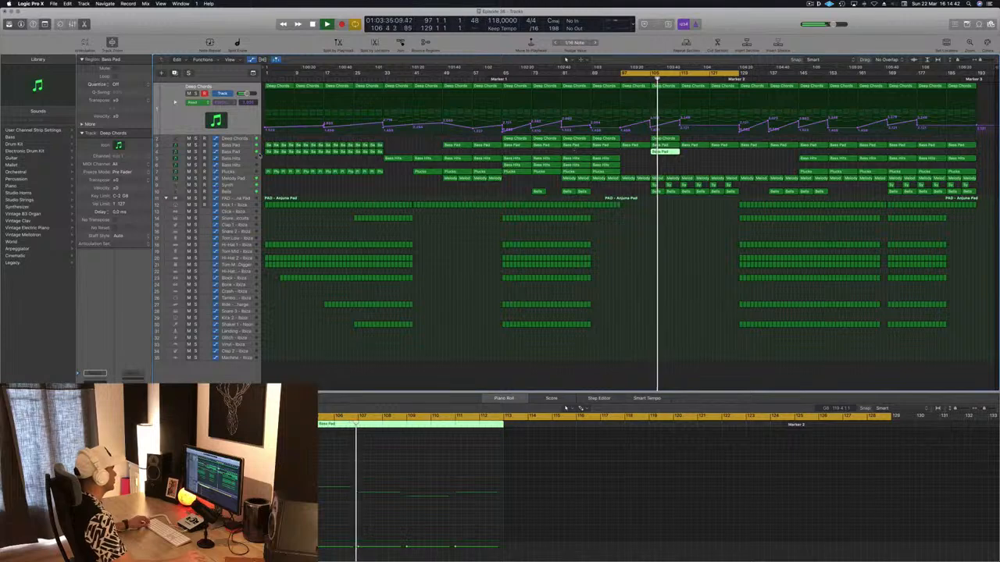
left_click(246, 152)
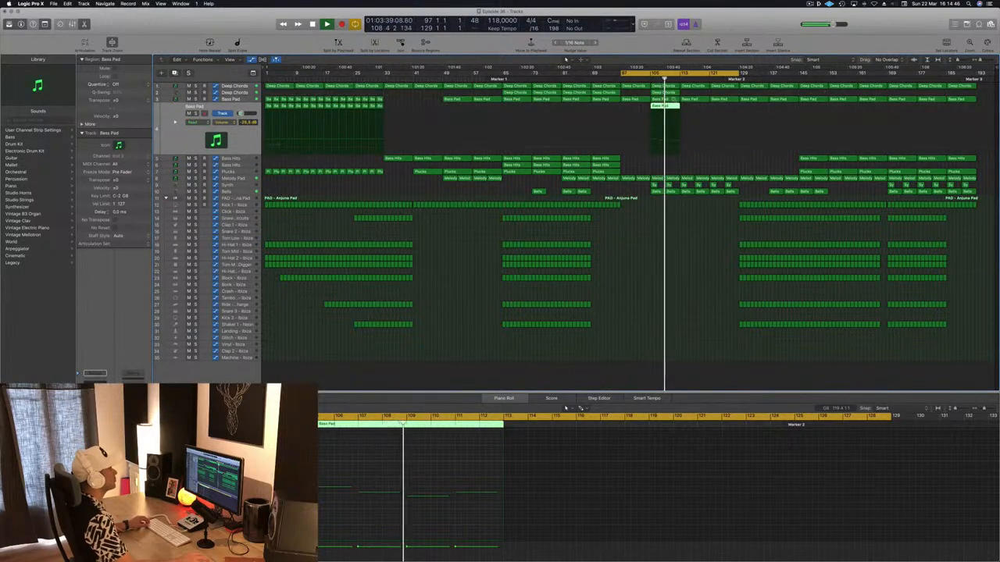
left_click_drag(670, 107, 715, 107)
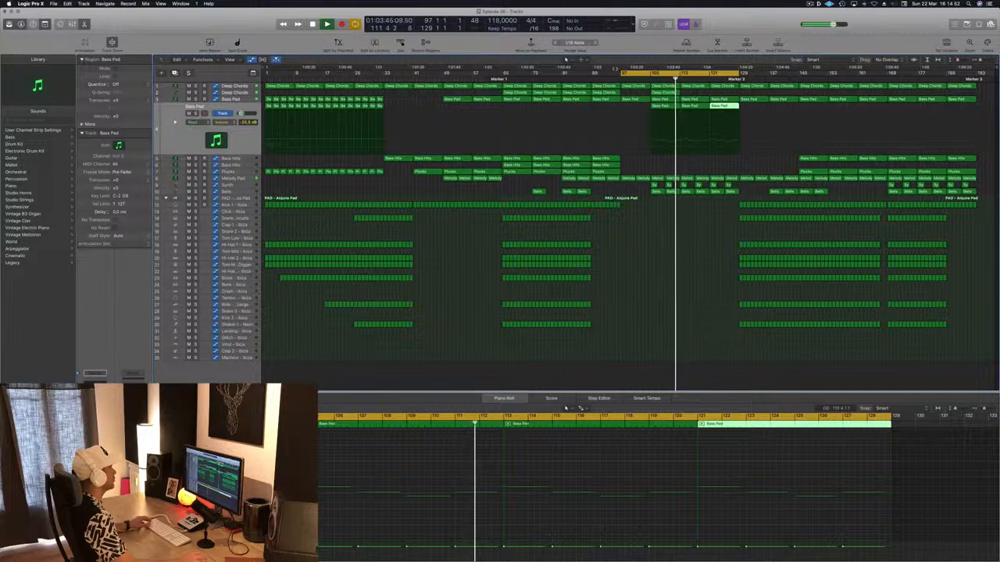
Reshape the Deep Chords automation to slope gradually down from bar 113 to bar 129, and save the project
left_click(189, 86)
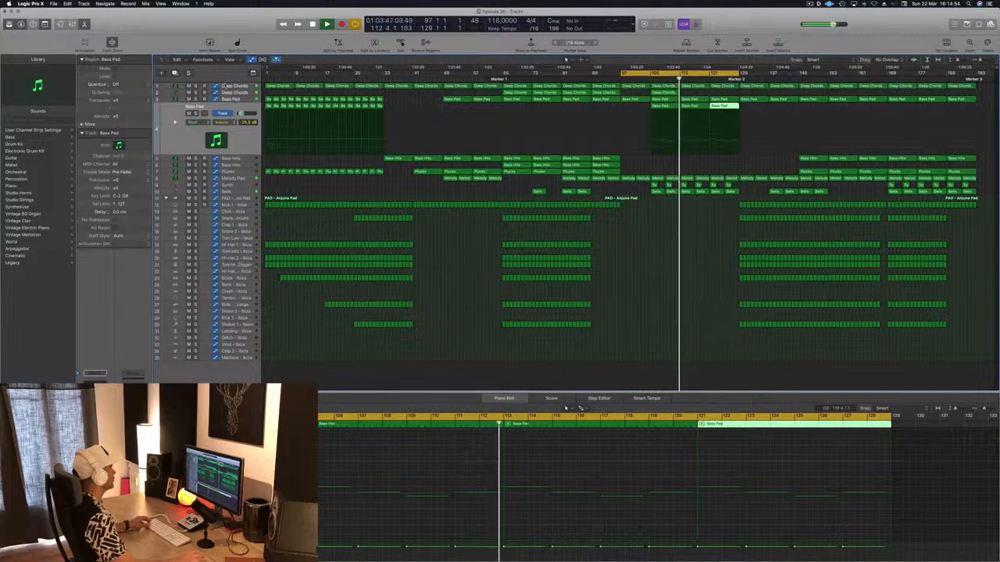
left_click(233, 87)
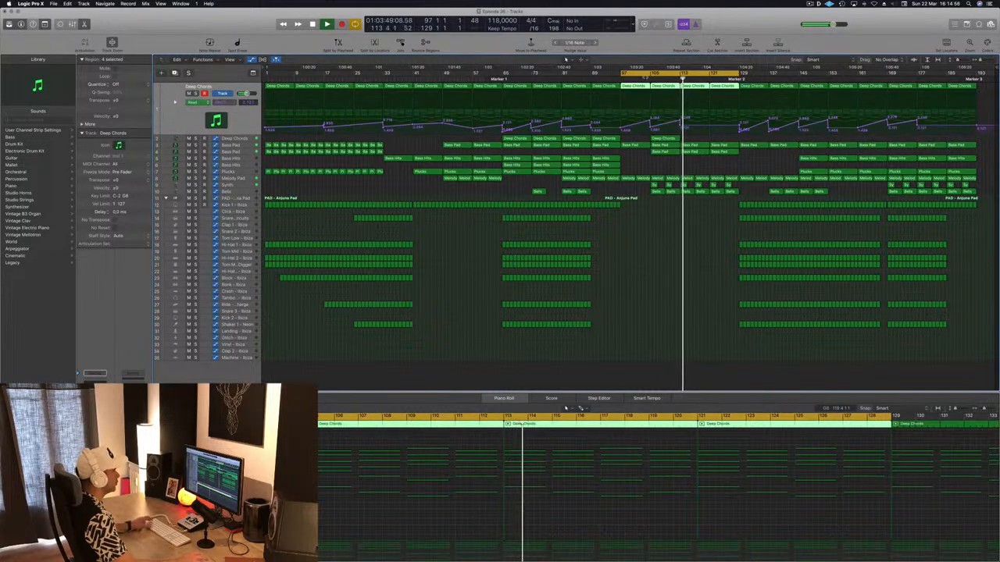
key("space")
key("space")
left_click(681, 122)
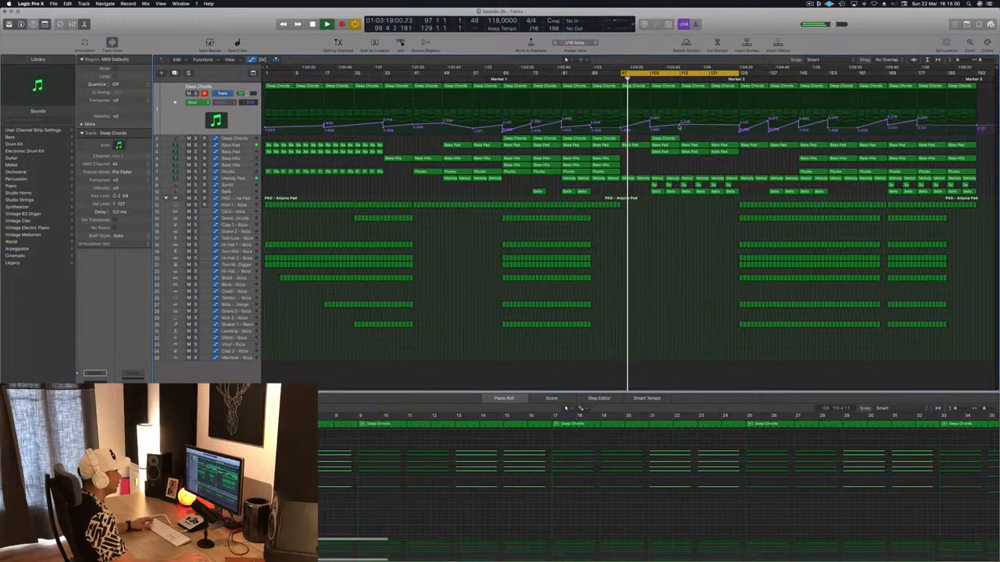
left_click(681, 122)
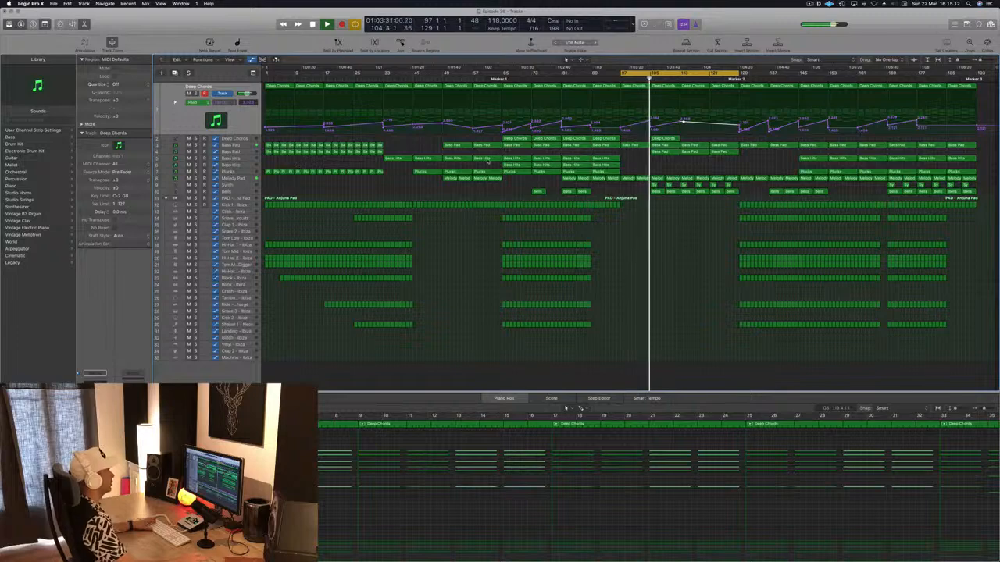
key("super+s")
Delete the Synth and Bells regions at bars 121 and 125
key("super+Right")
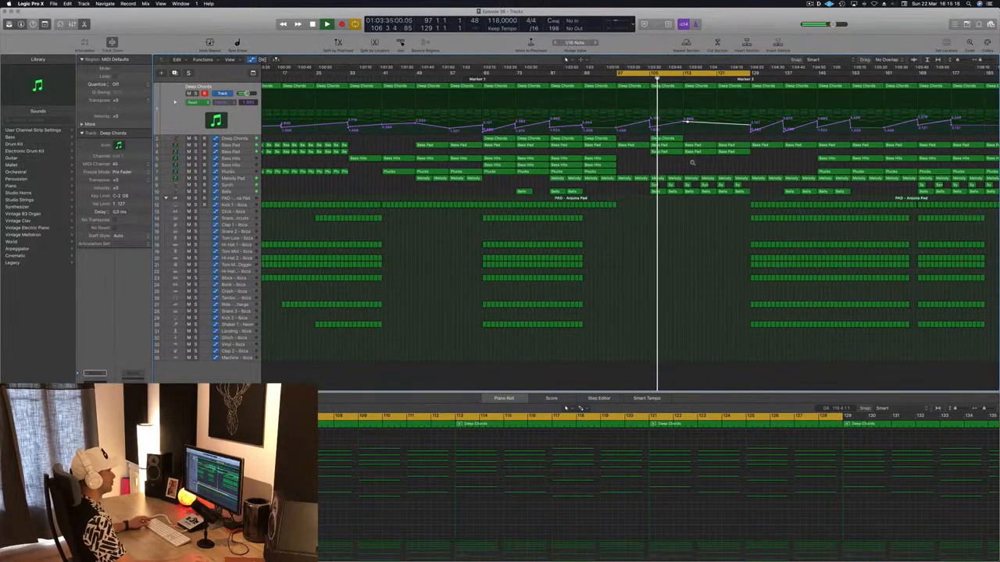
key("super+Right")
key("super+Right")
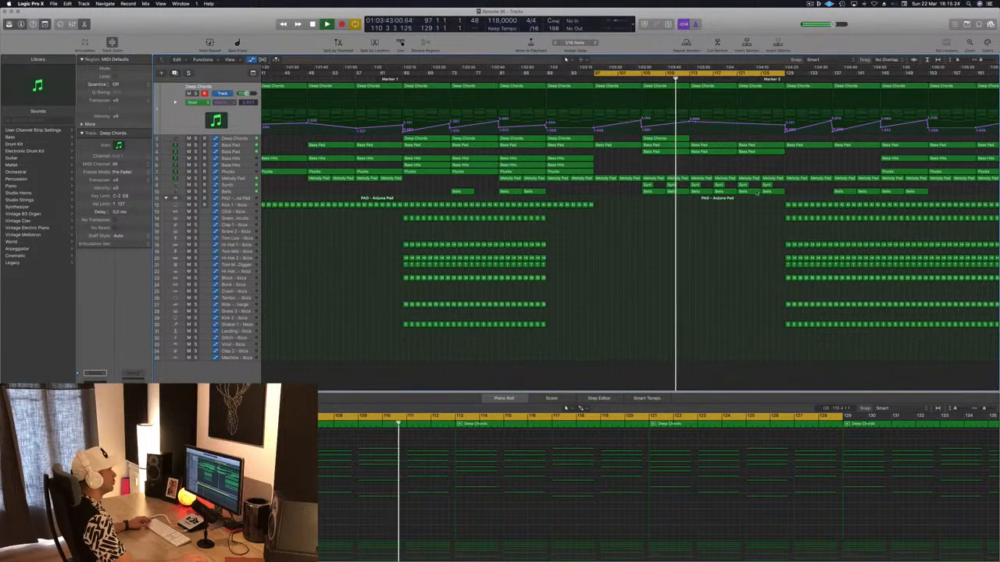
left_click_drag(777, 196, 743, 184)
key("BackSpace")
scroll(741, 152, "down", 3)
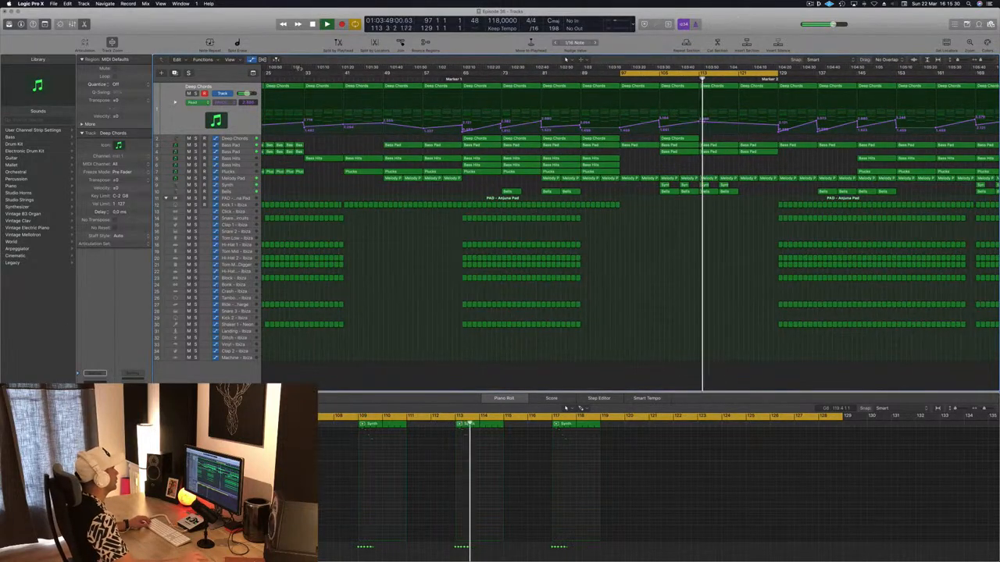
Lower the Deep Chords automation point at bar 113 and play back from bar 105
key("s")
left_click(197, 93)
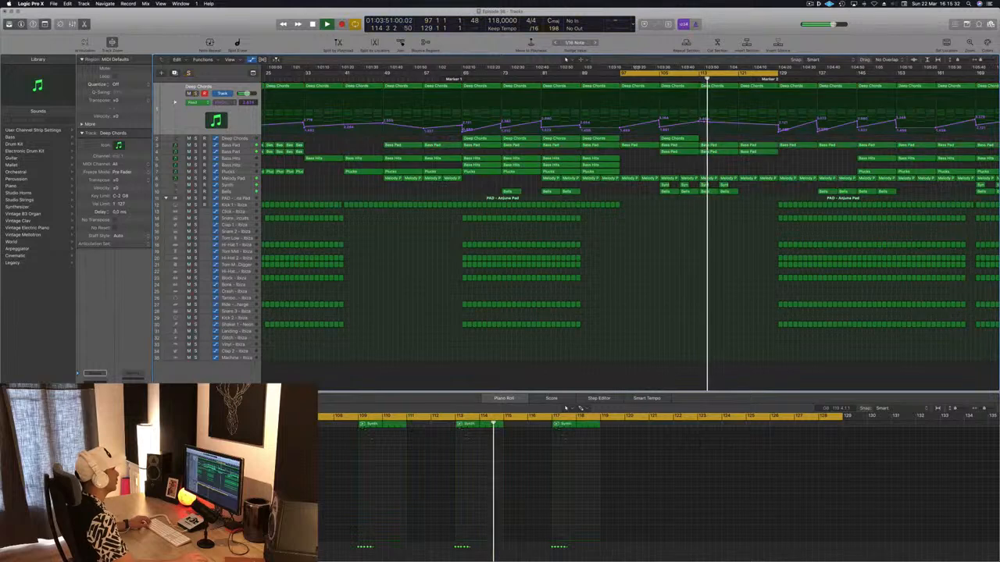
left_click(661, 76)
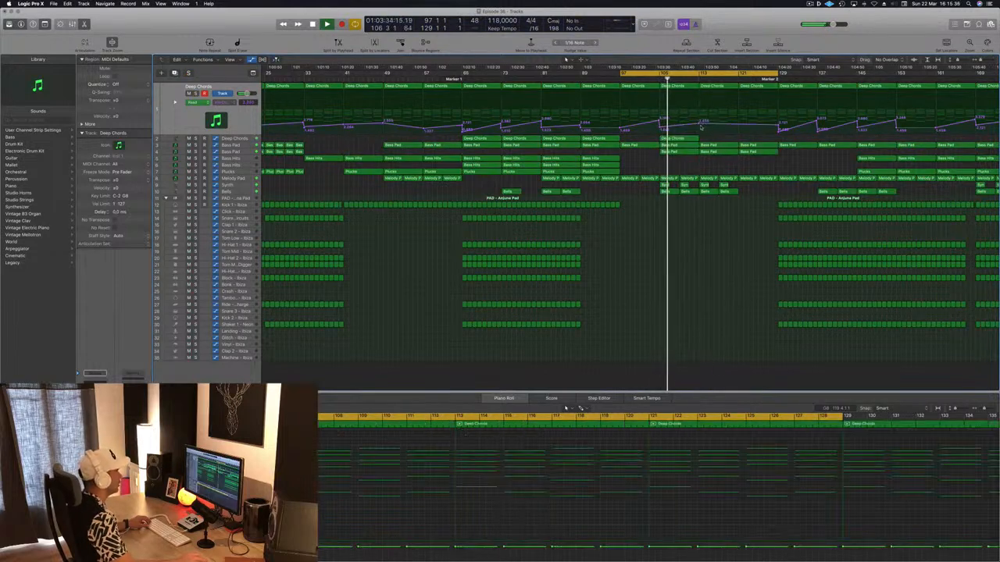
Raise the Melody Pad track's automation point at bar 105 during playback from bar 97
left_click(237, 179)
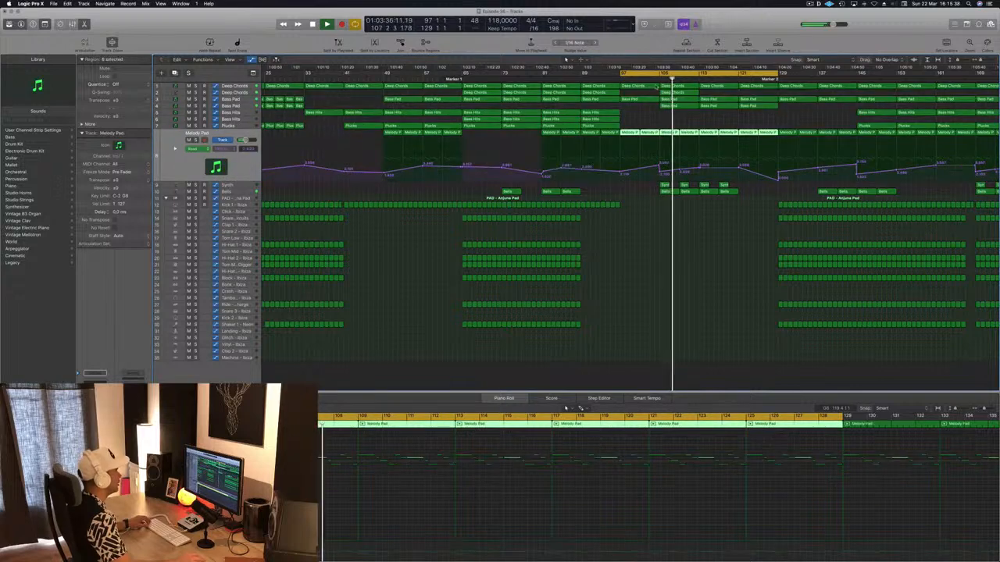
key("Return")
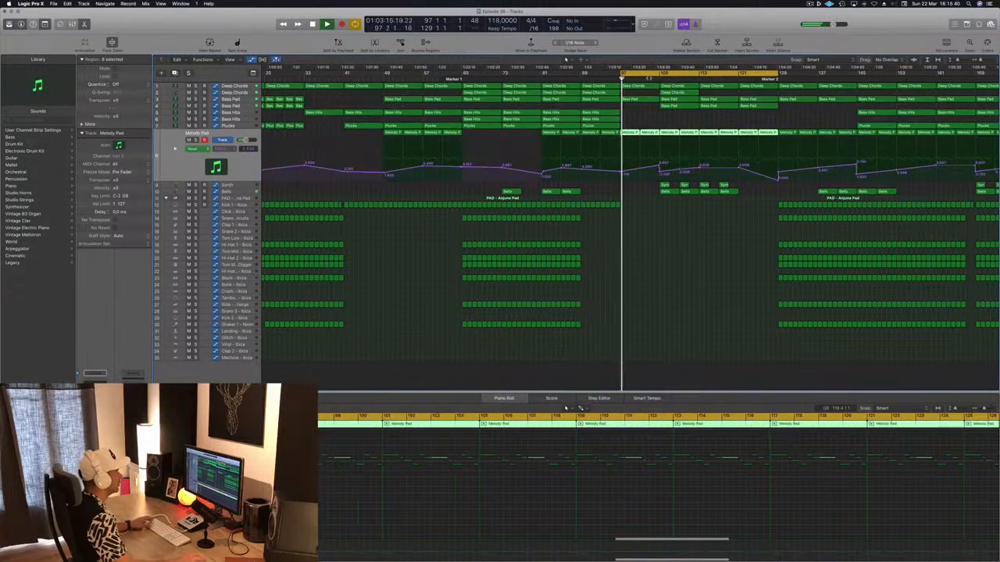
left_click_drag(658, 167, 658, 165)
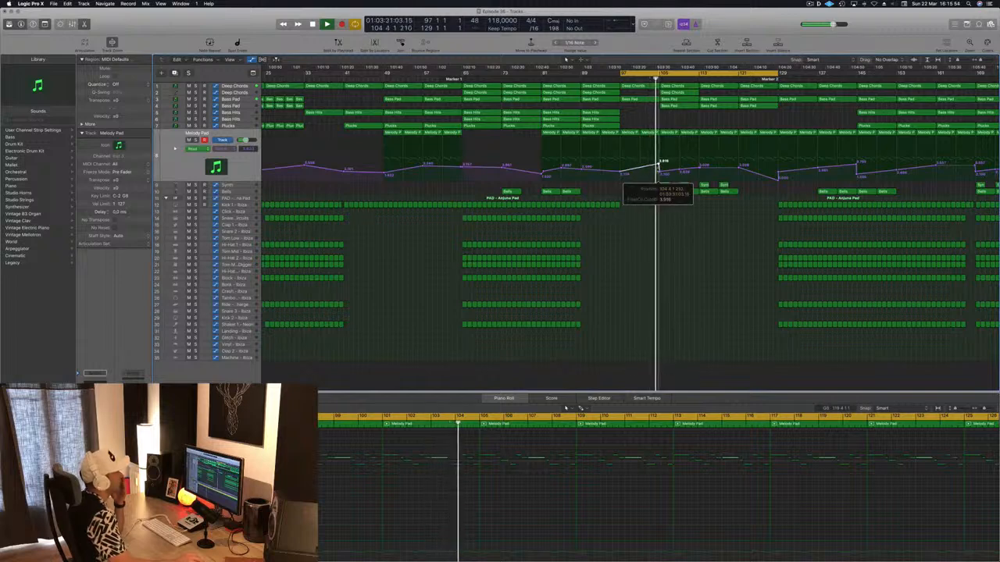
Copy the Kick 1 region at bar 129 to bar 105, keep only its first note, and turn off cycle playback
left_click_drag(779, 204, 661, 206)
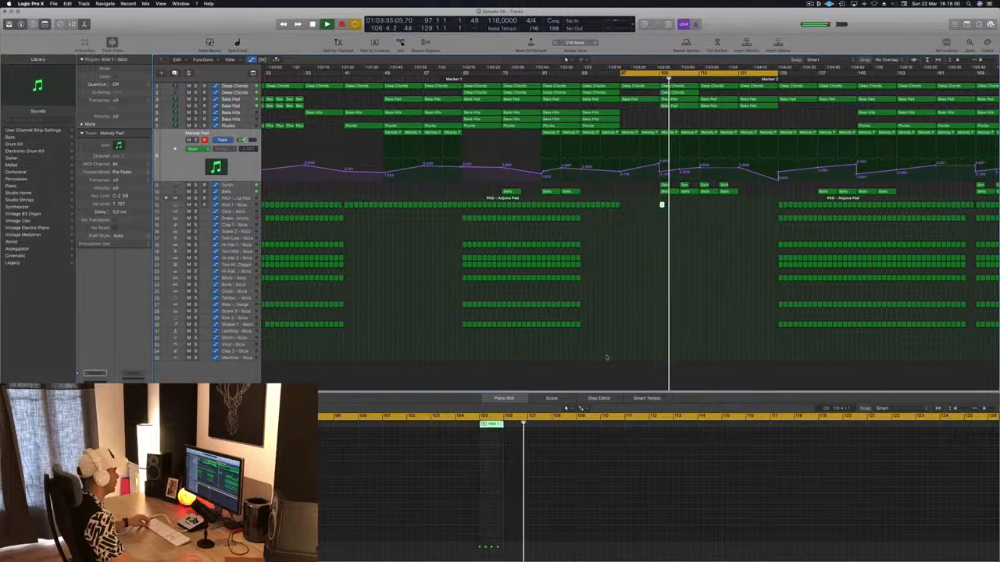
left_click(484, 489)
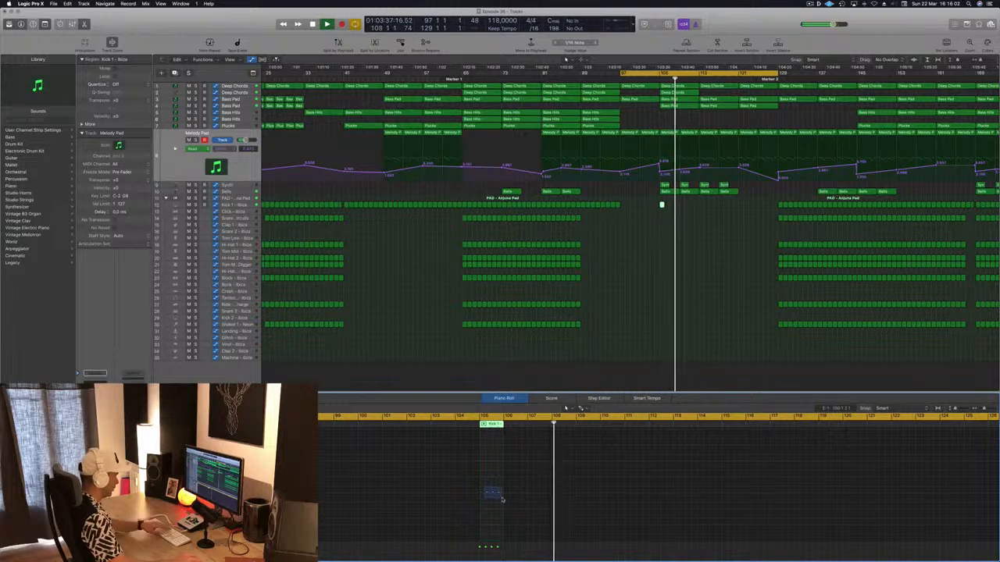
key("Delete")
left_click(653, 75)
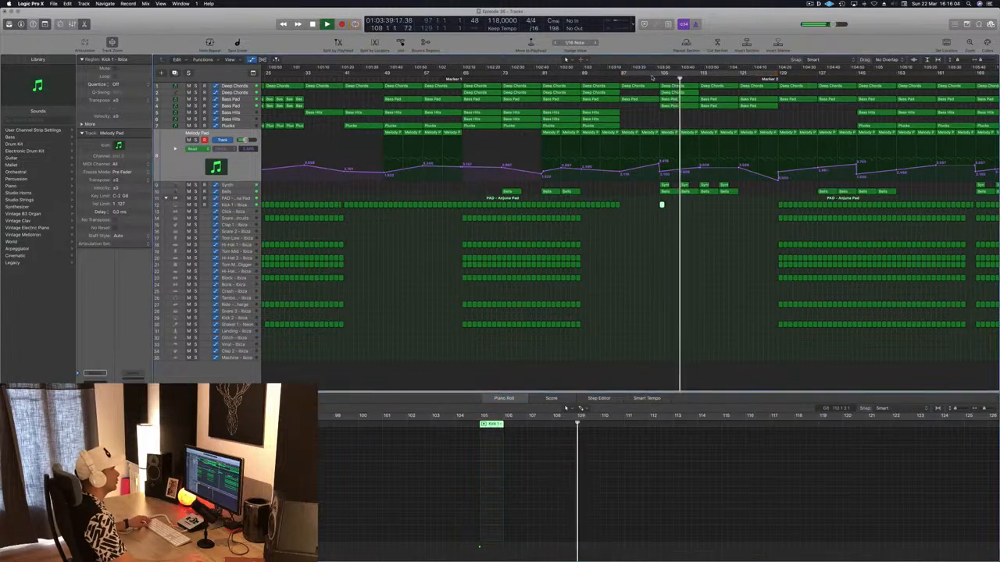
Copy the single-note Kick 1 region at bar 105 to bars 109, 113 and 117
key("super+Left")
left_click(668, 253)
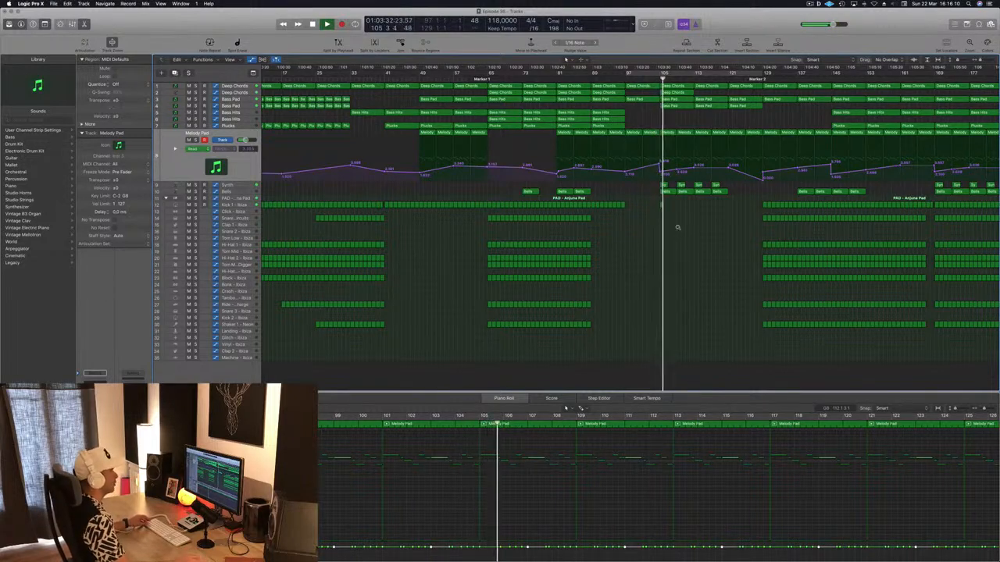
key("super+Right")
key("super+Right")
left_click(660, 205)
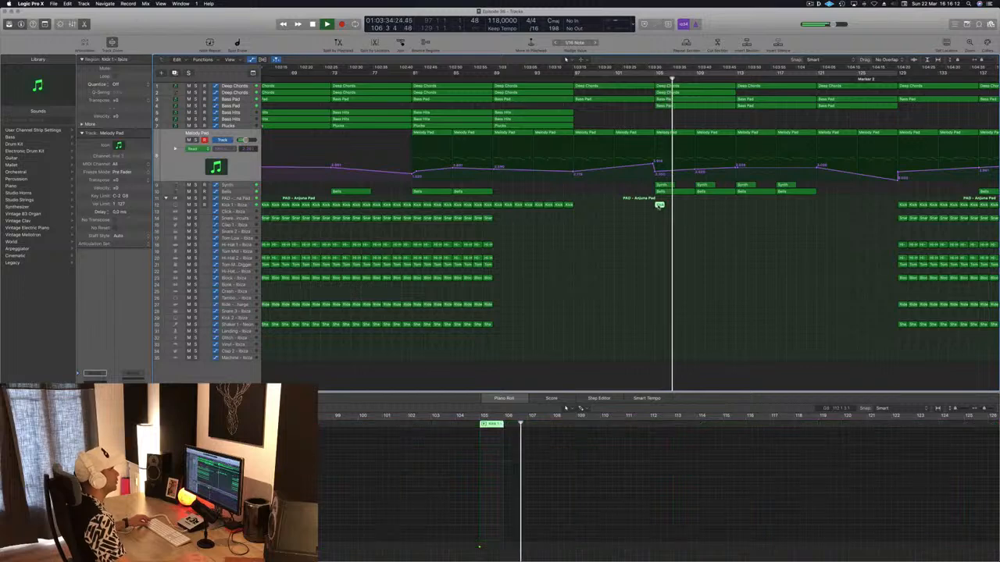
left_click_drag(659, 205, 738, 221)
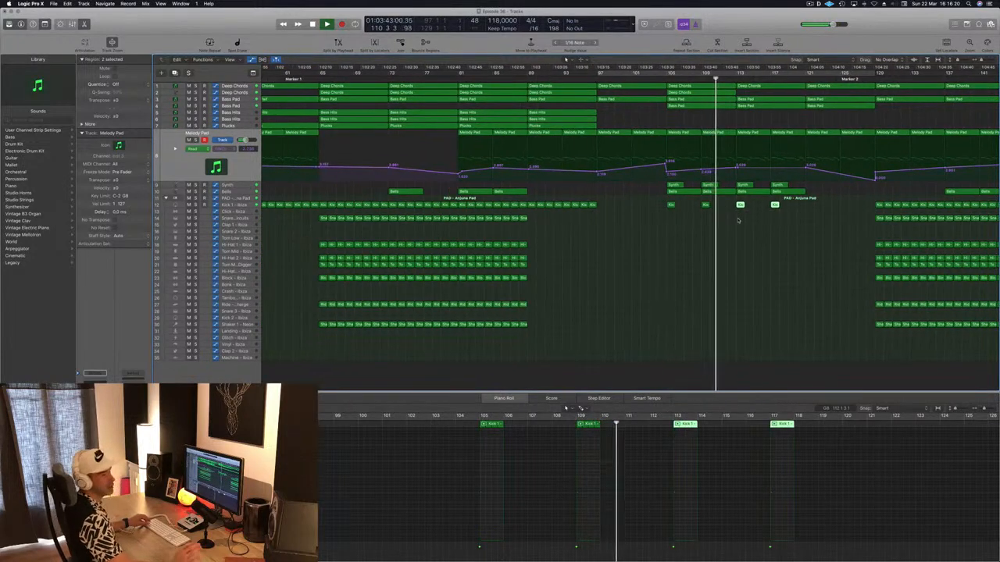
Raise the Melody Pad track's automation point at bar 121 so the line climbs from bar 113
scroll(738, 221, "down", 2)
scroll(738, 221, "down", 1)
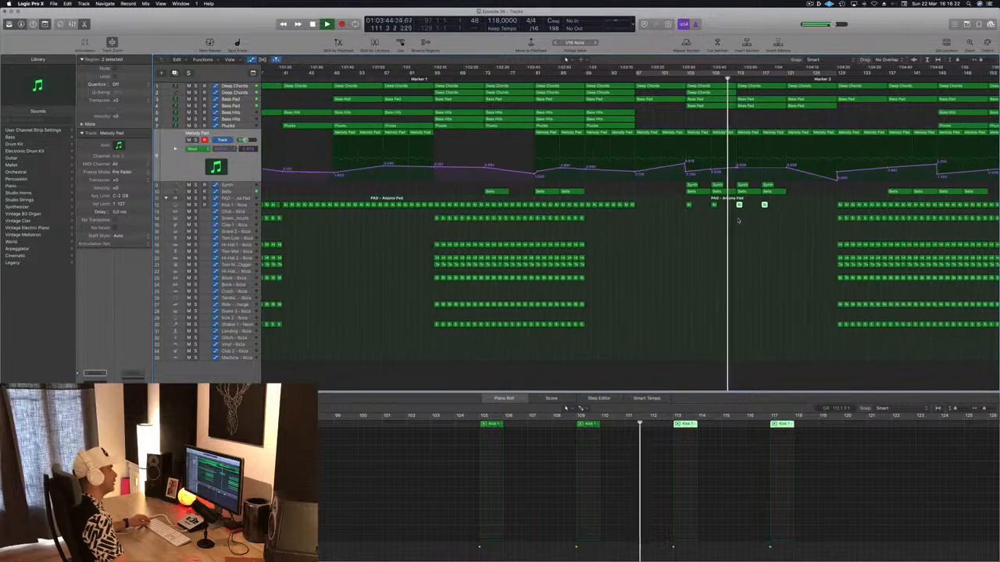
left_click(738, 169)
left_click_drag(738, 169, 788, 160)
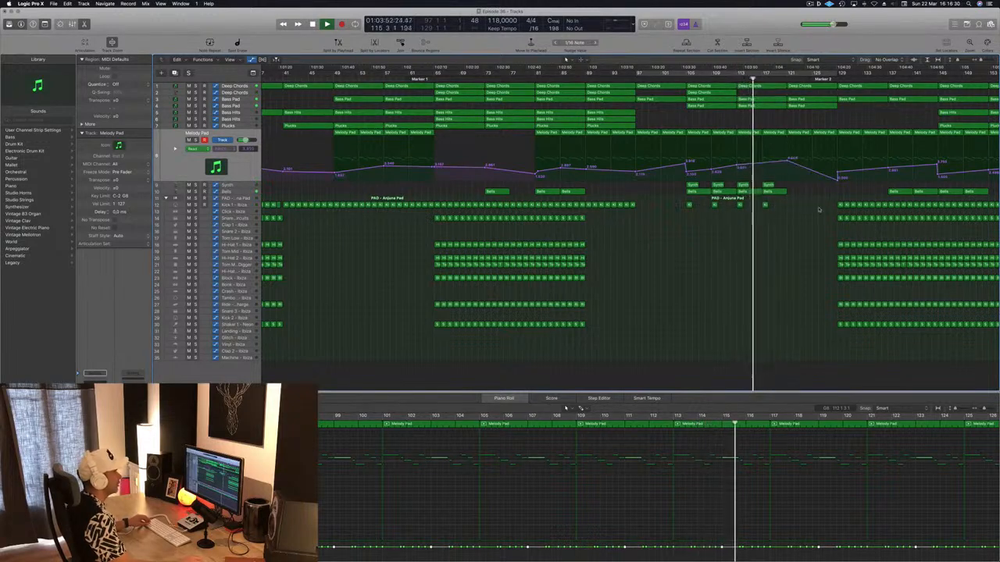
Fill bars 121 to 129 with copied Kick 1 regions and slightly lower the Melody Pad automation point at bar 121
left_click_drag(819, 209, 792, 211)
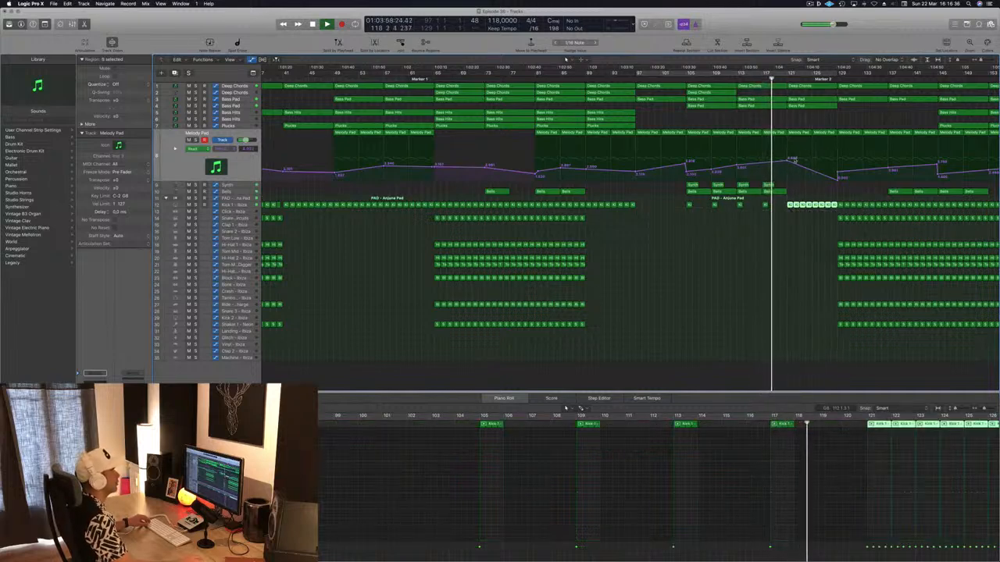
key("Delete")
left_click_drag(788, 160, 788, 163)
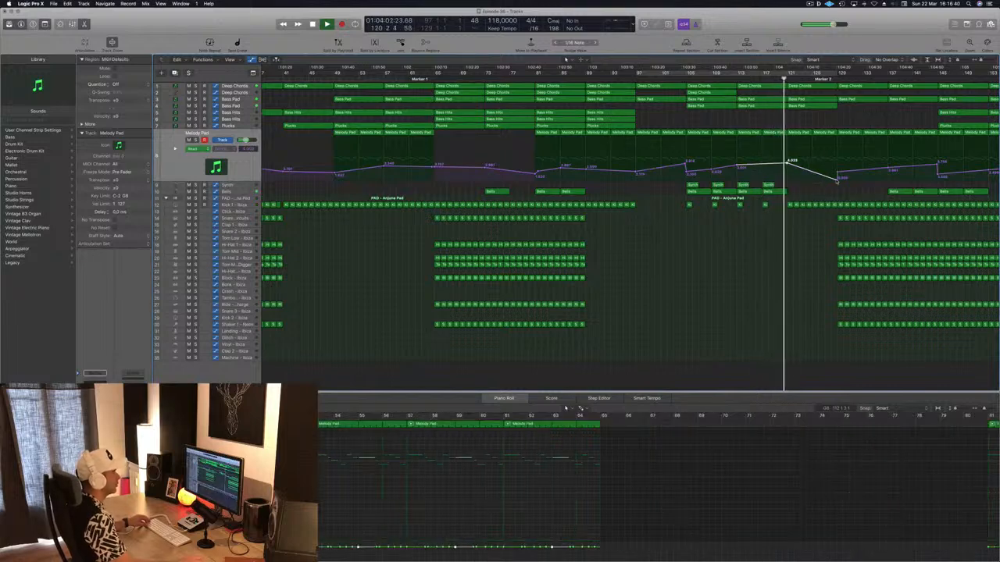
Copy the regions of both Bass Hits tracks to bar 121 and play back from about bar 117
key("super+Left")
key("super+Left")
left_click_drag(822, 113, 725, 122)
left_click(707, 79)
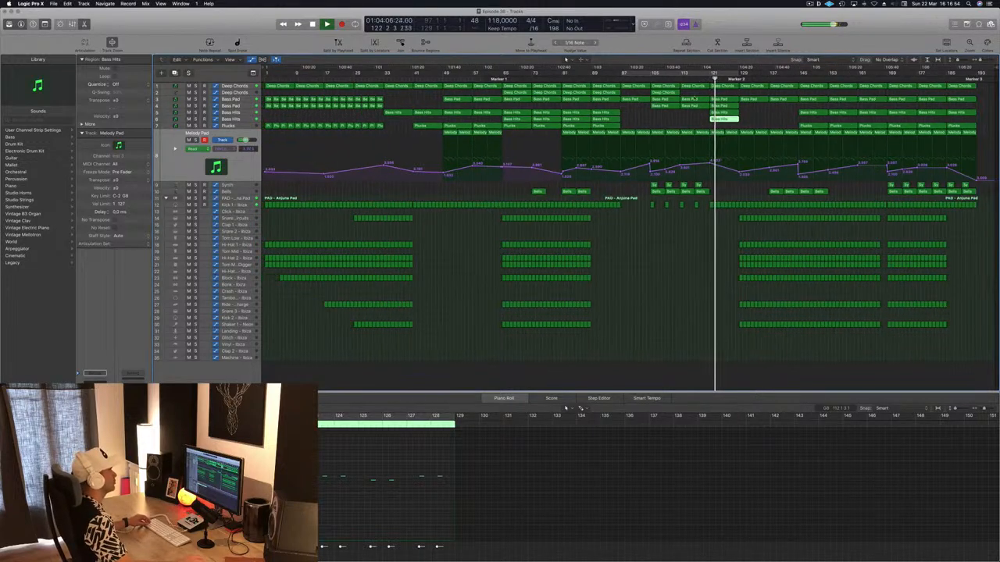
left_click(693, 79)
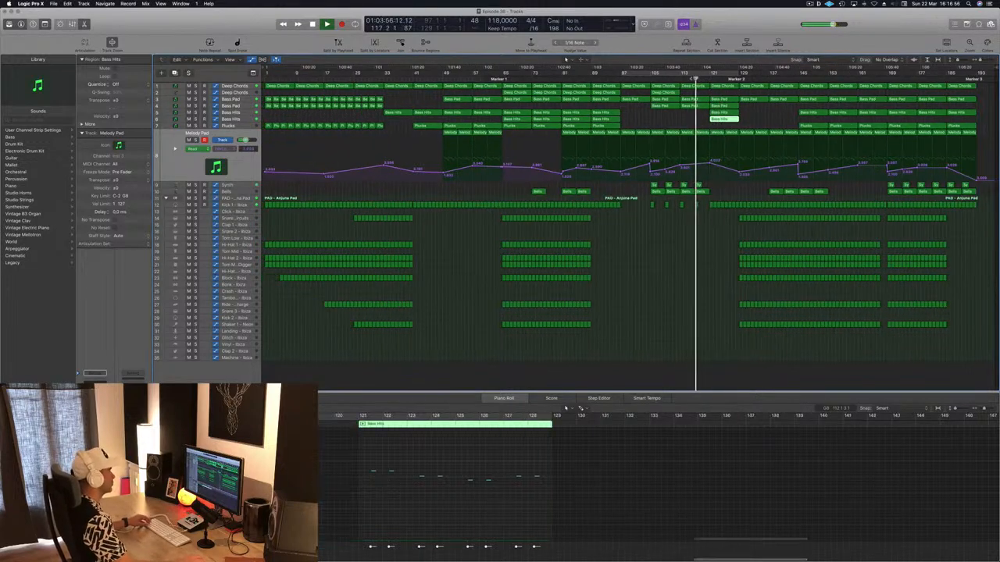
Copy the single-note Kick 1 region at bar 117 to bar 119
scroll(690, 115, "up", 5)
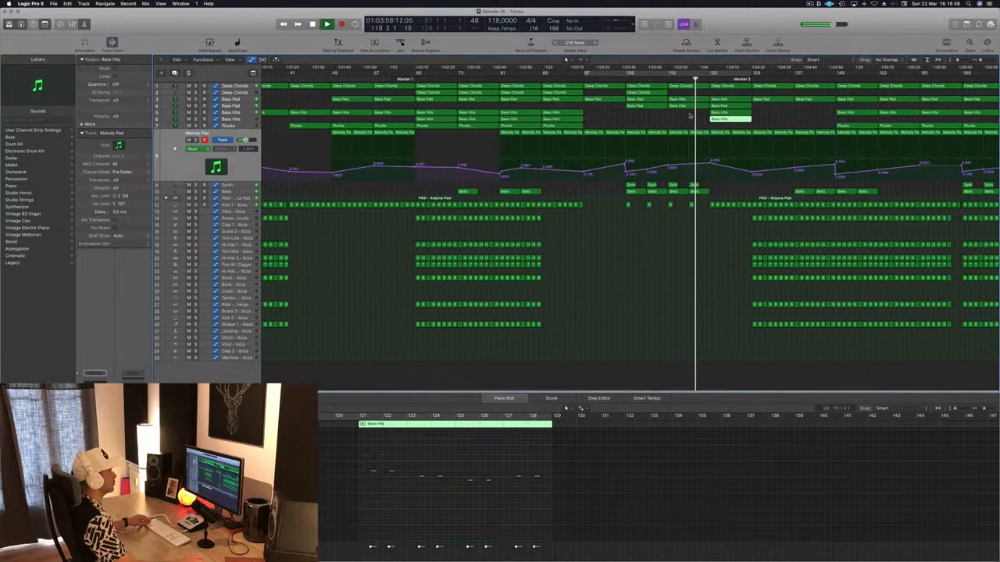
scroll(691, 116, "up", 3)
left_click_drag(685, 205, 698, 206)
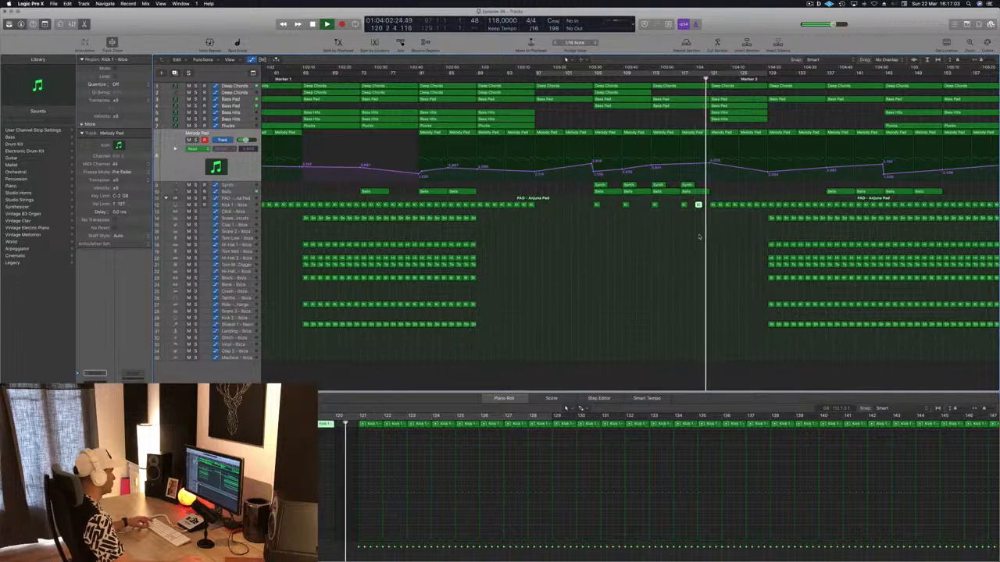
Turn on the cycle from bar 97 to bar 129 and play the breakdown from its start
left_click(627, 73)
key("space")
key("space")
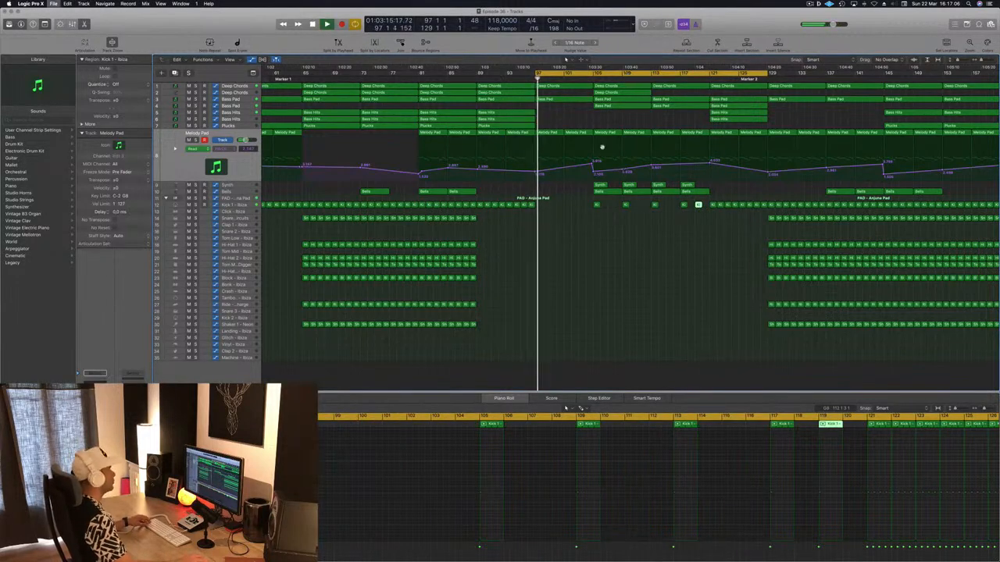
key("super+Left")
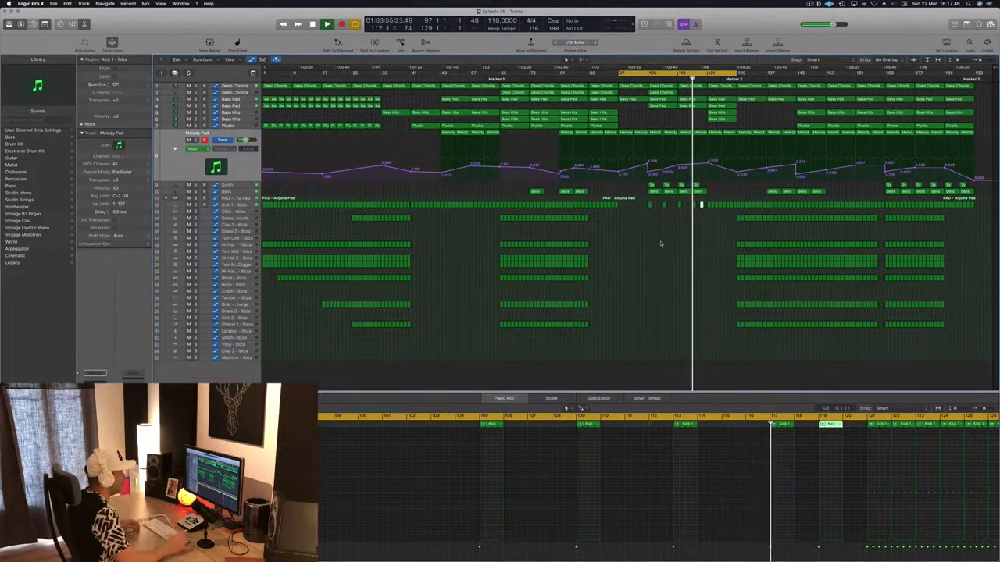
left_click(660, 244)
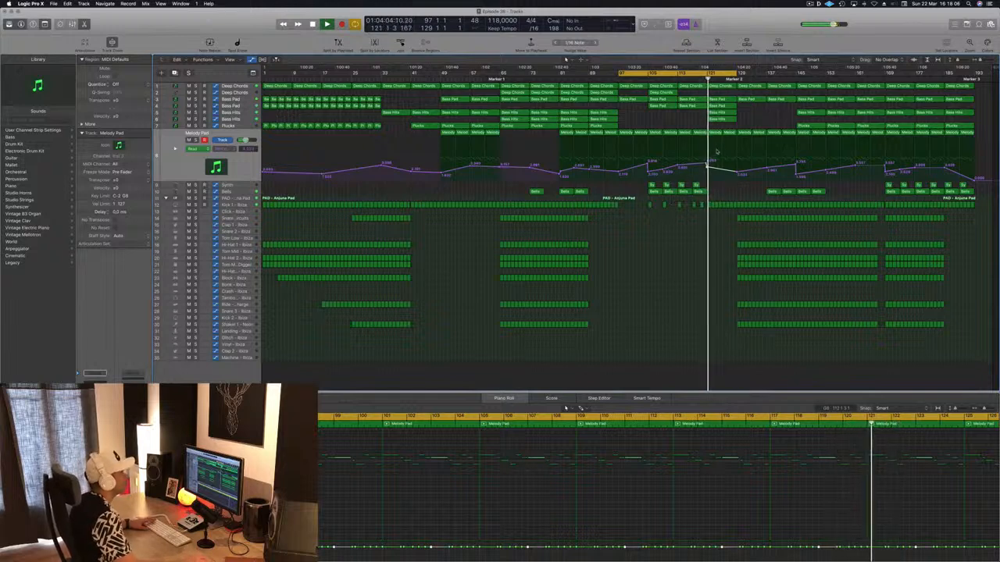
Show the first Deep Chords track's automation and raise its point at bar 121
key("super+Right")
key("super+Right")
key("super+Right")
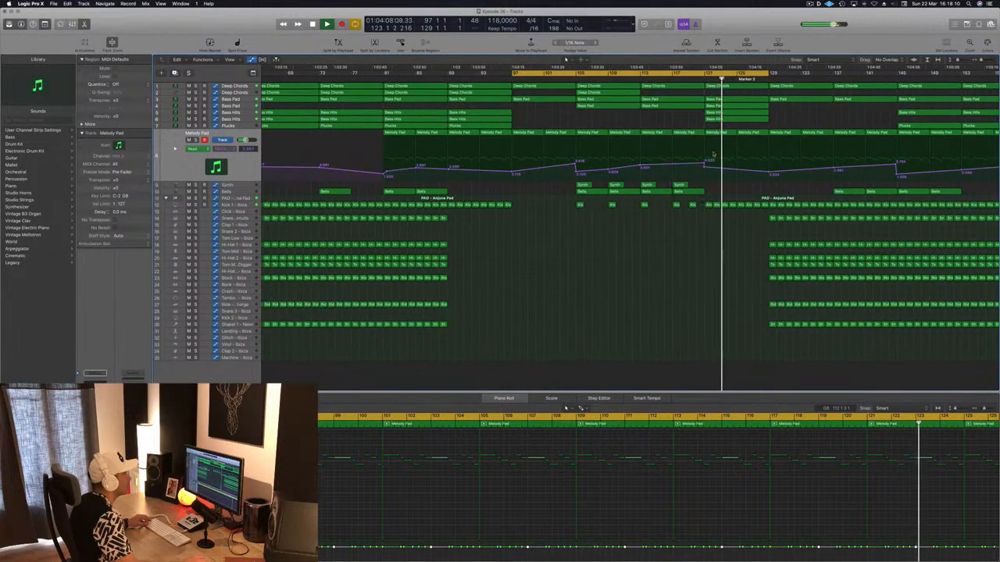
left_click(237, 87)
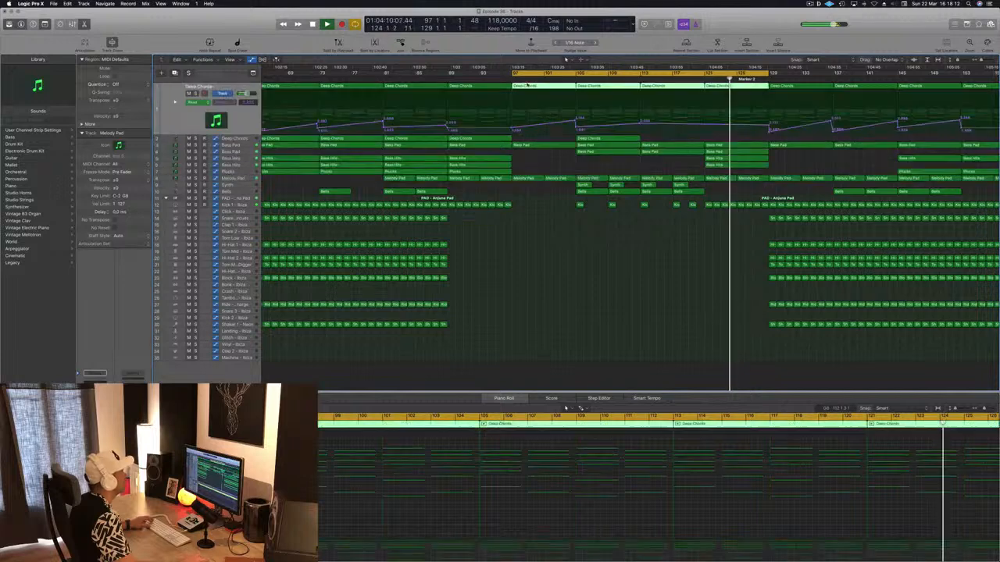
left_click(706, 124)
left_click_drag(705, 123, 705, 117)
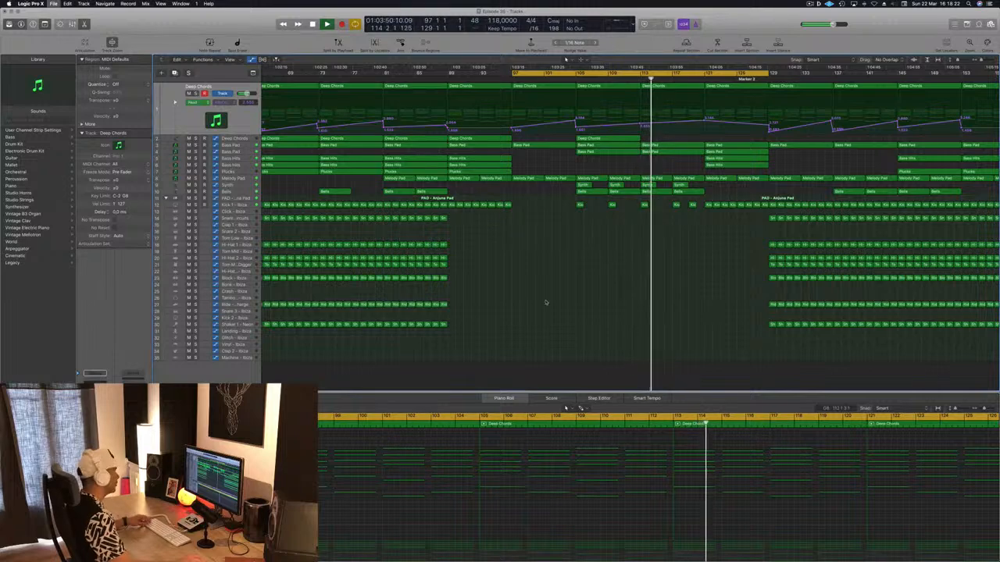
Copy the Plucks region at bar 89 to bar 121
scroll(549, 291, "down", 2)
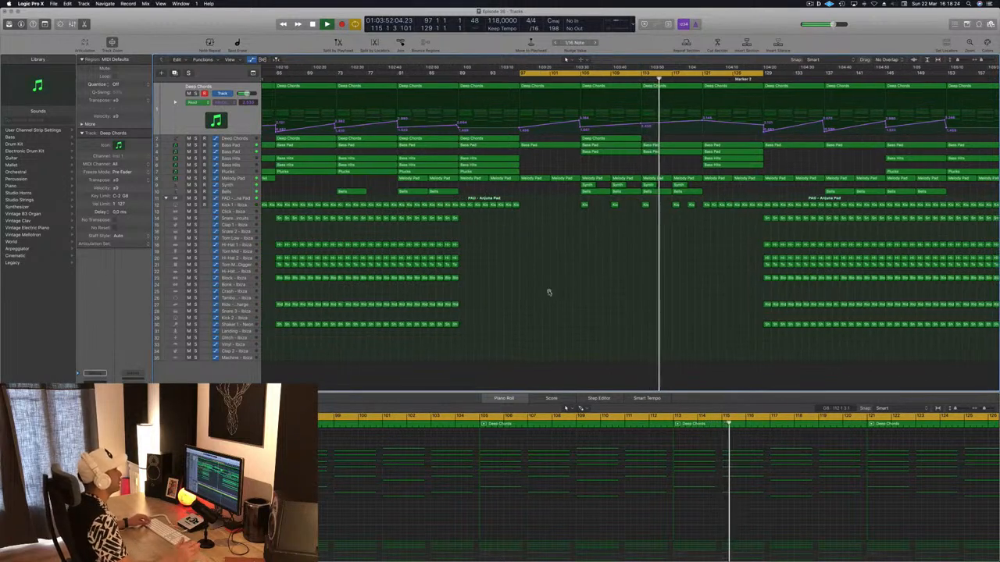
scroll(550, 292, "down", 2)
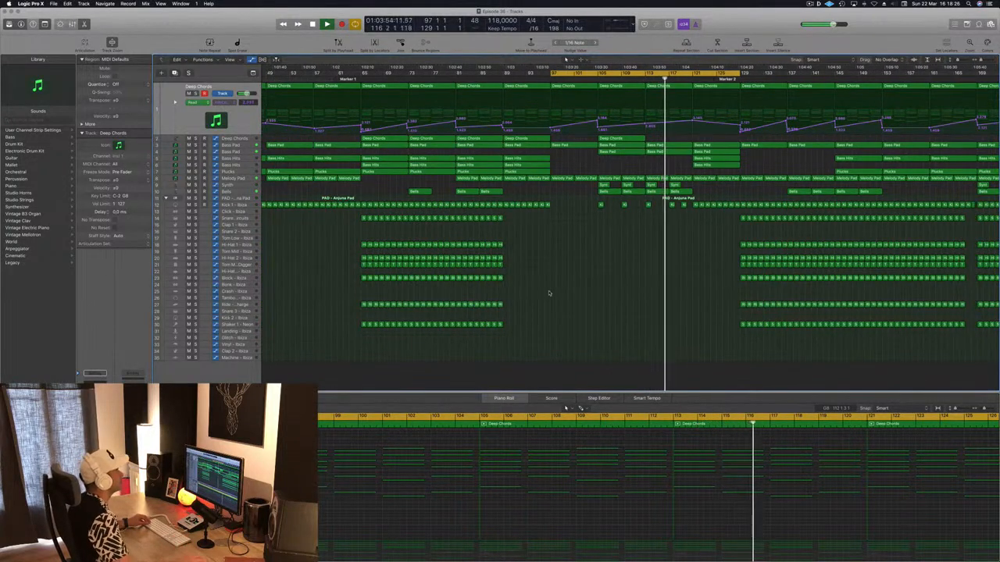
scroll(565, 288, "down", 2)
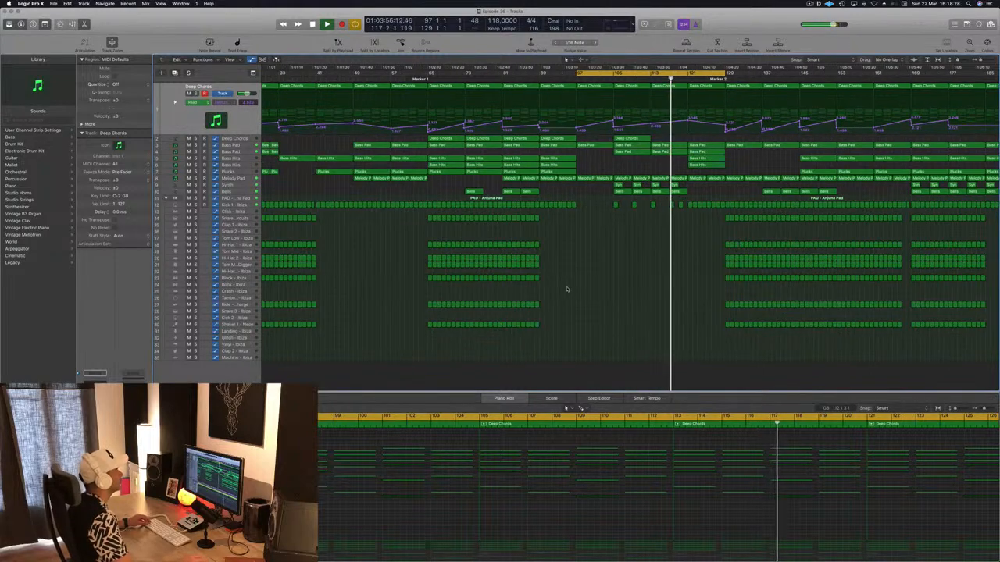
scroll(610, 274, "down", 2)
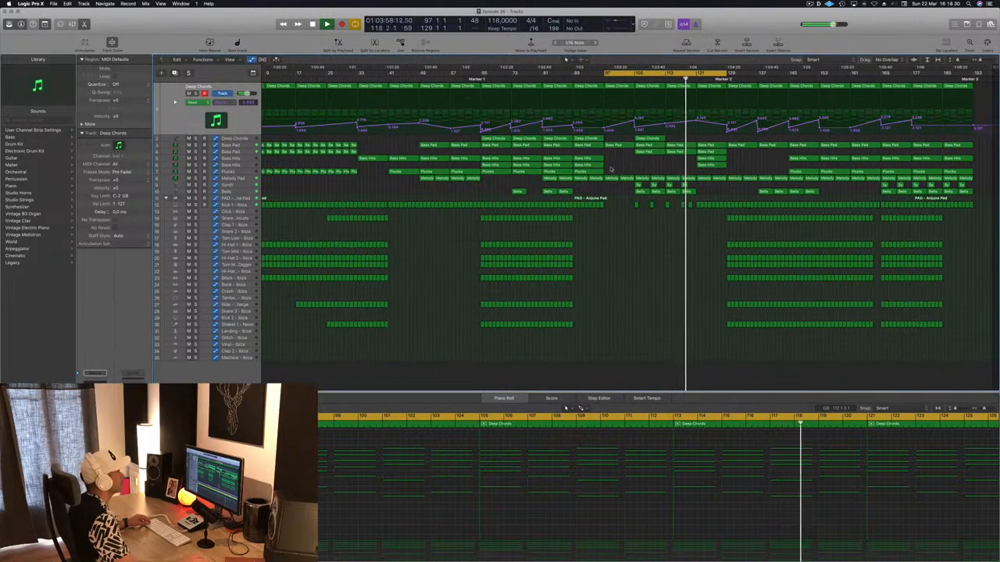
left_click(597, 172)
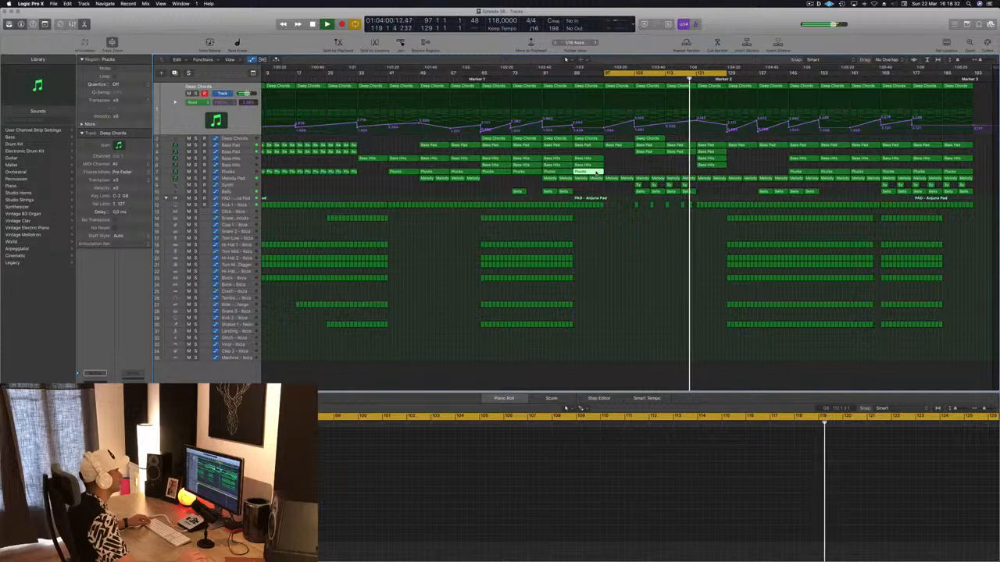
left_click_drag(597, 172, 719, 182)
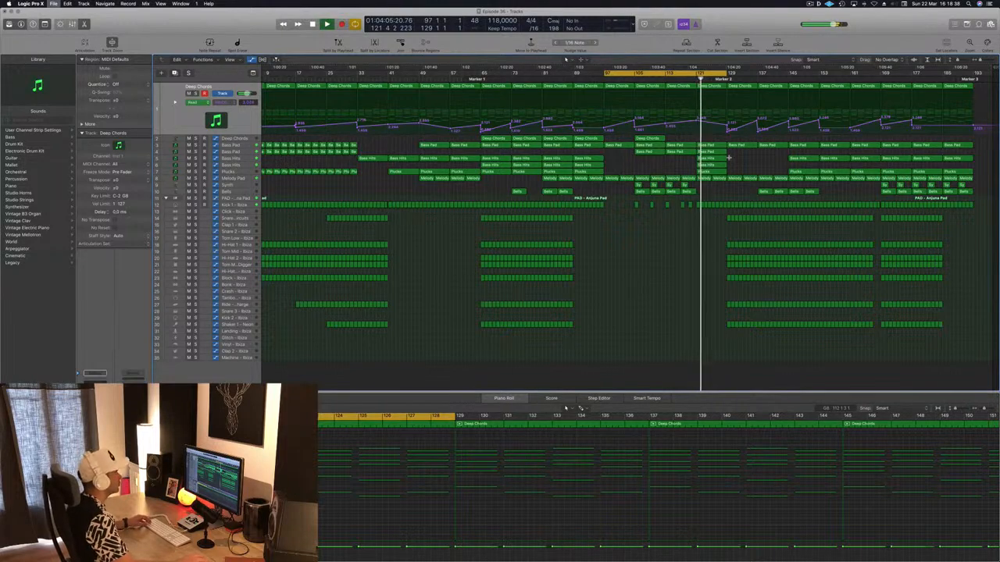
Fine-tune the Deep Chords automation point at bar 121, setting it slightly lower while replaying the transition from just before bar 121
left_click(690, 80)
key("super+Right")
key("super+Right")
key("super+Right")
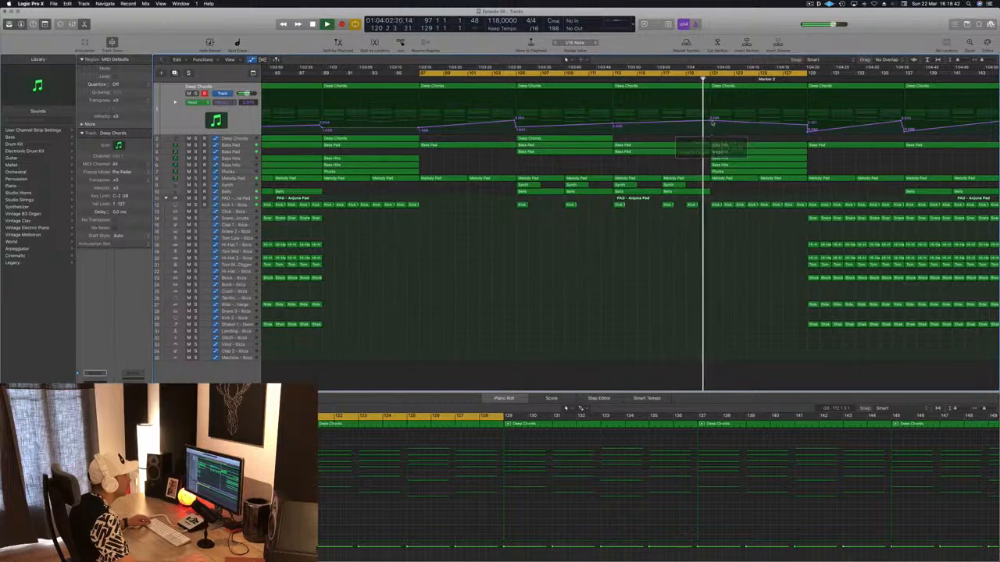
left_click(712, 120)
left_click_drag(711, 121, 710, 123)
left_click(704, 77)
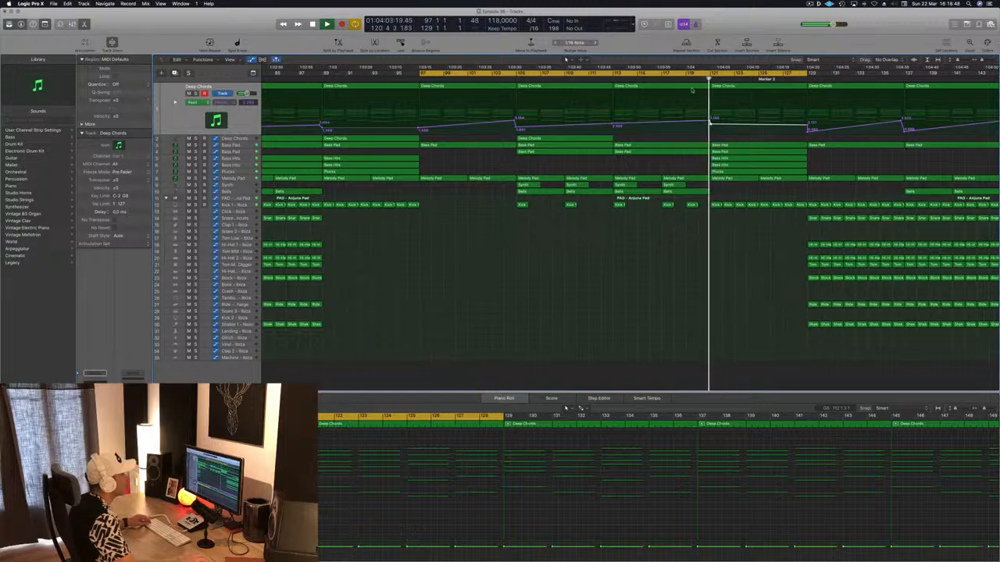
left_click_drag(710, 123, 710, 122)
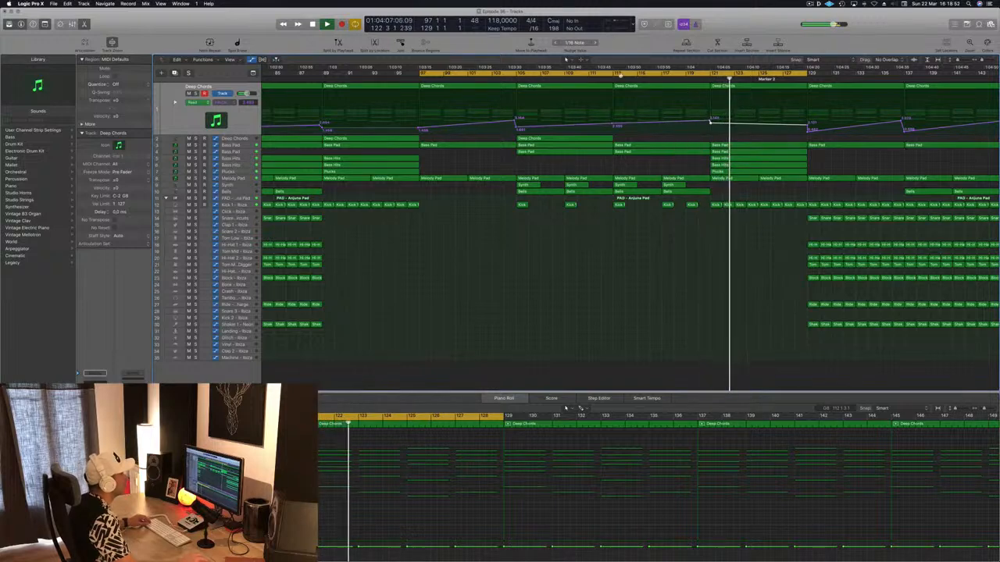
Replay the breakdown from bar 113 and save the project
left_click(614, 78)
left_click(547, 293)
key("super+s")
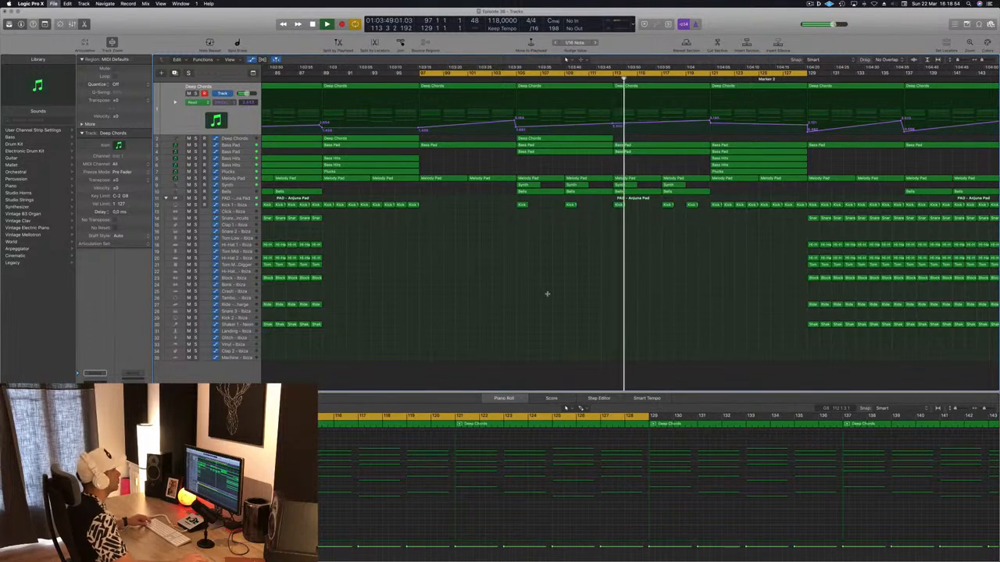
Raise the Deep Chords automation point at bar 121 slightly and replay from that bar
scroll(548, 289, "down", 5)
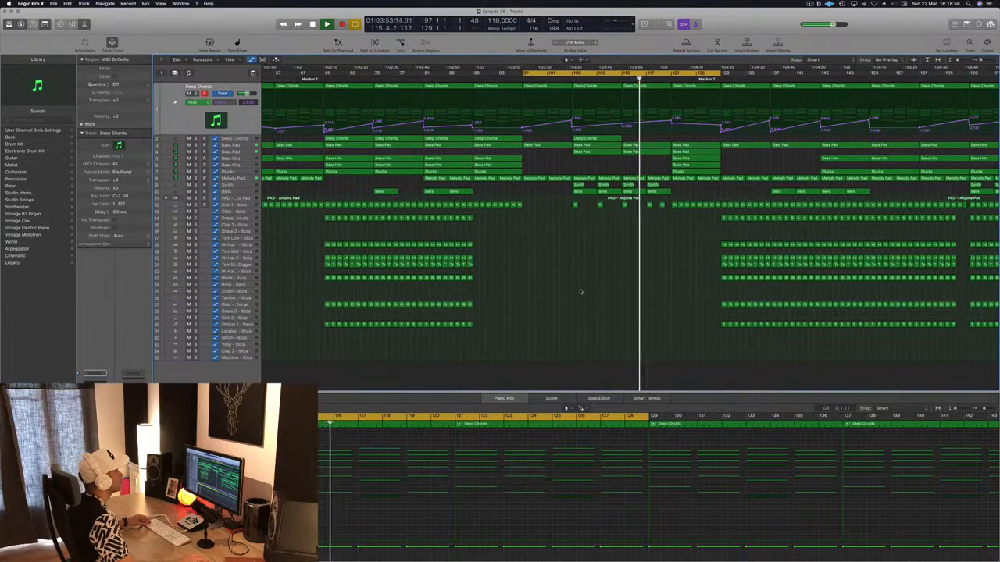
scroll(580, 289, "down", 2)
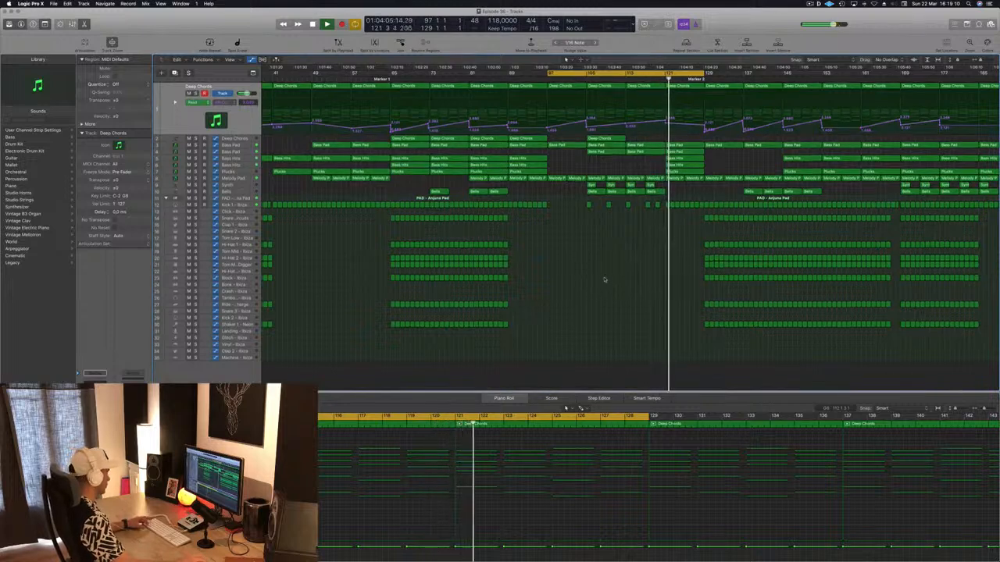
key("super+Left")
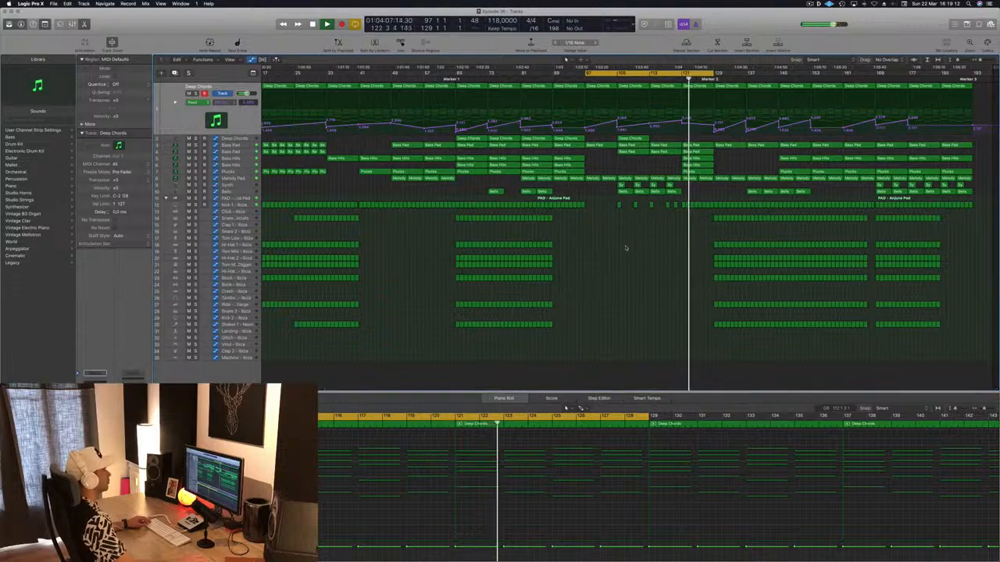
key("super+Right")
key("super+Down")
key("super+Up")
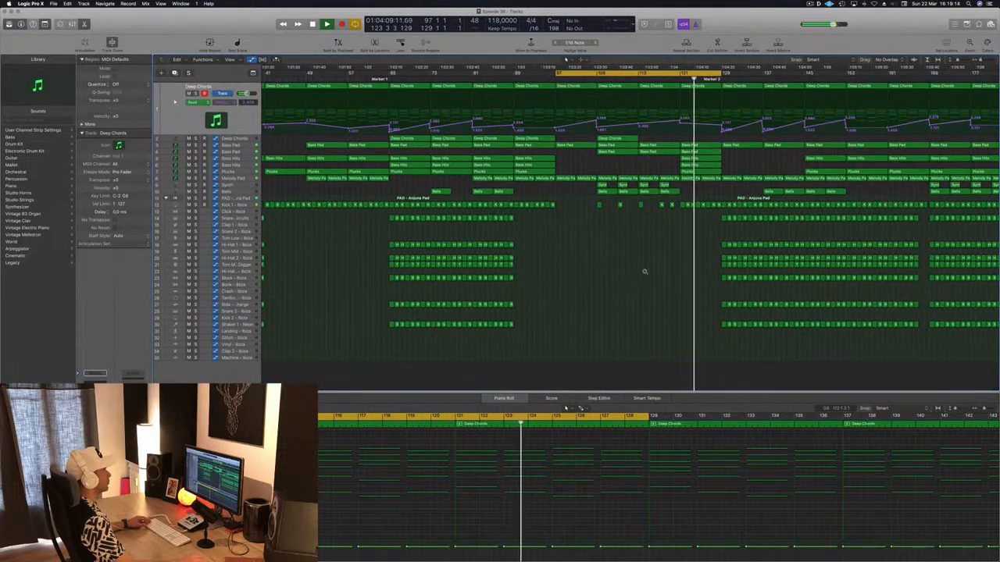
key("super+Up")
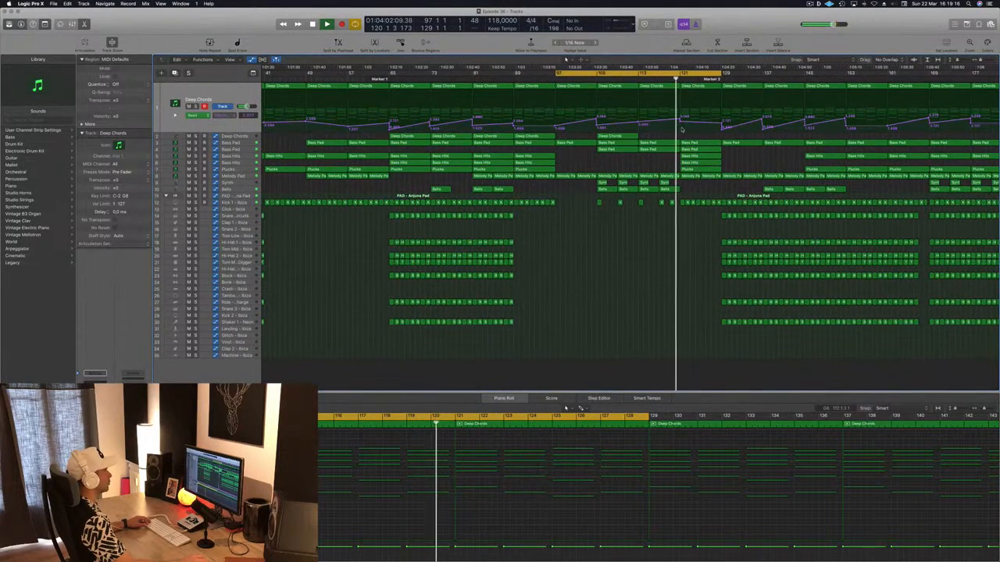
key("super+Right")
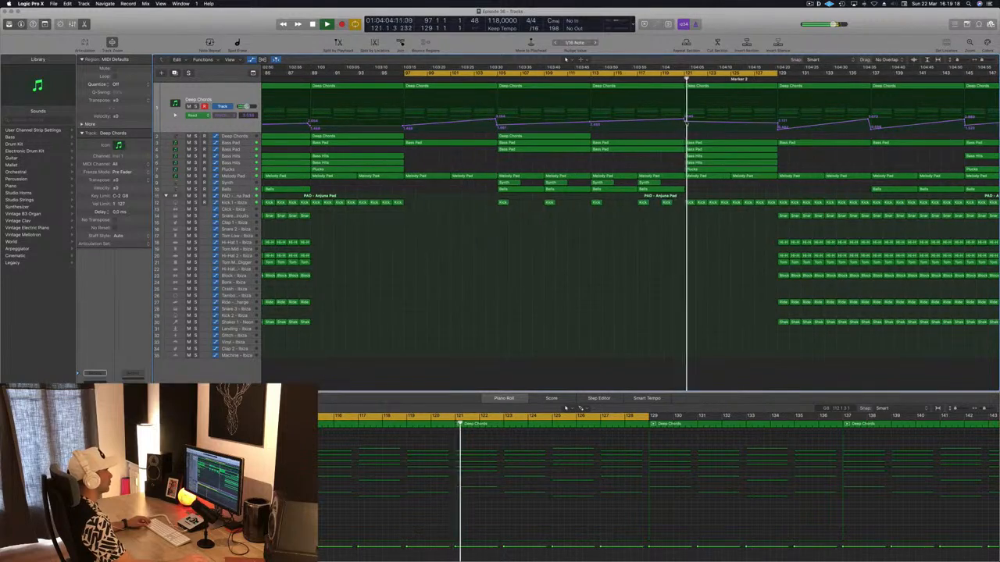
left_click_drag(685, 122, 685, 120)
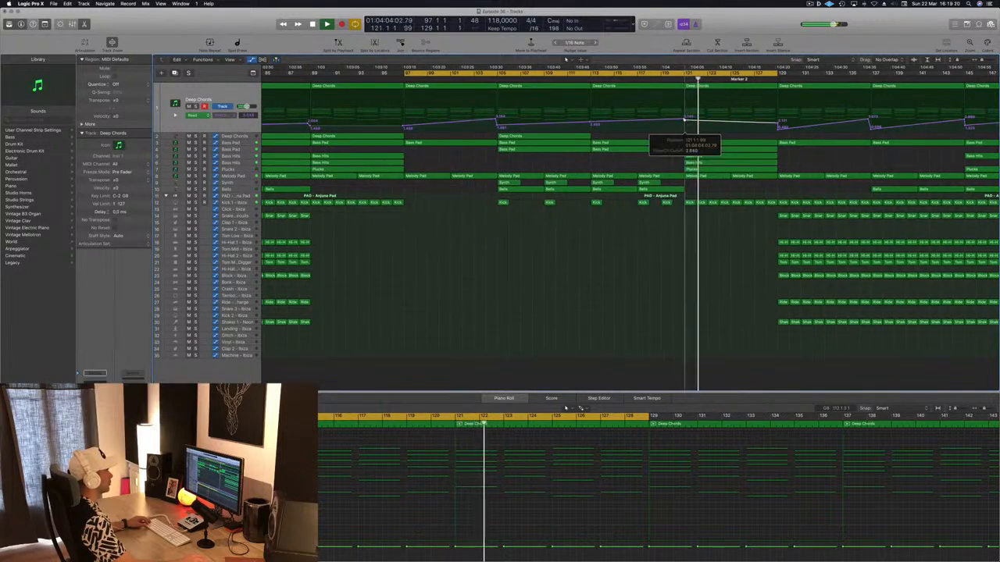
left_click(678, 71)
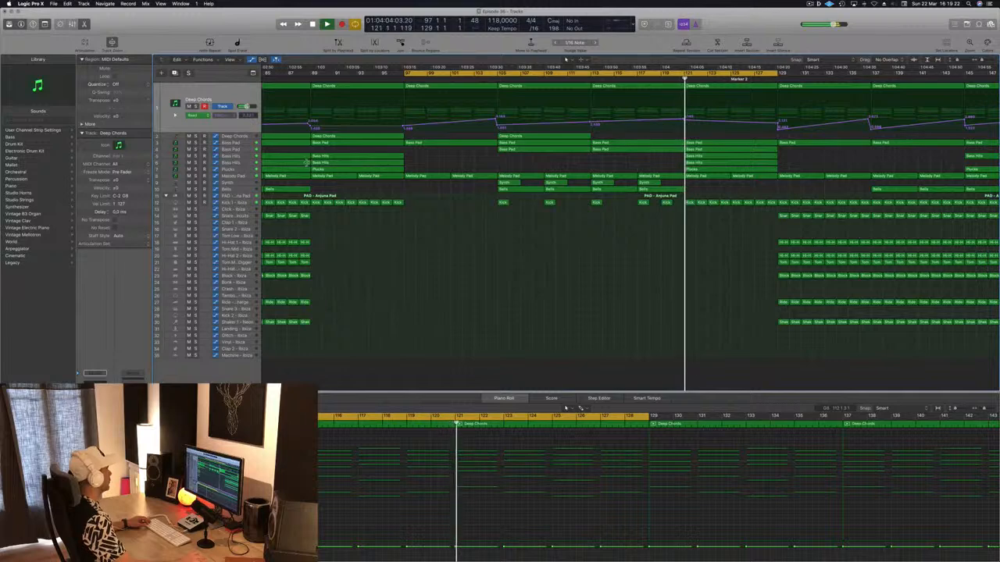
Lower the Melody Pad automation point at bar 121 slightly while replaying the transition from just before that bar
left_click(250, 178)
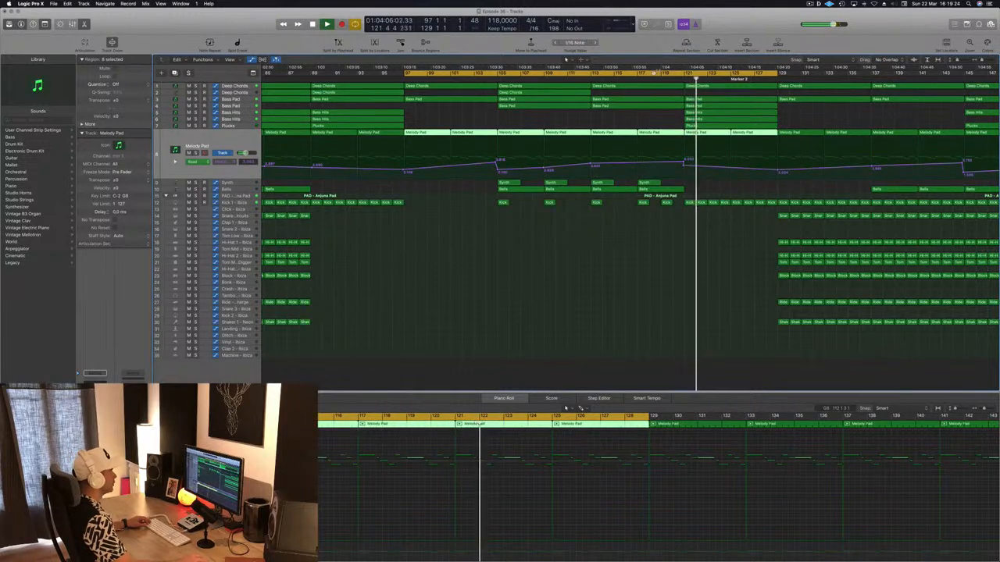
left_click(649, 80)
left_click(683, 165)
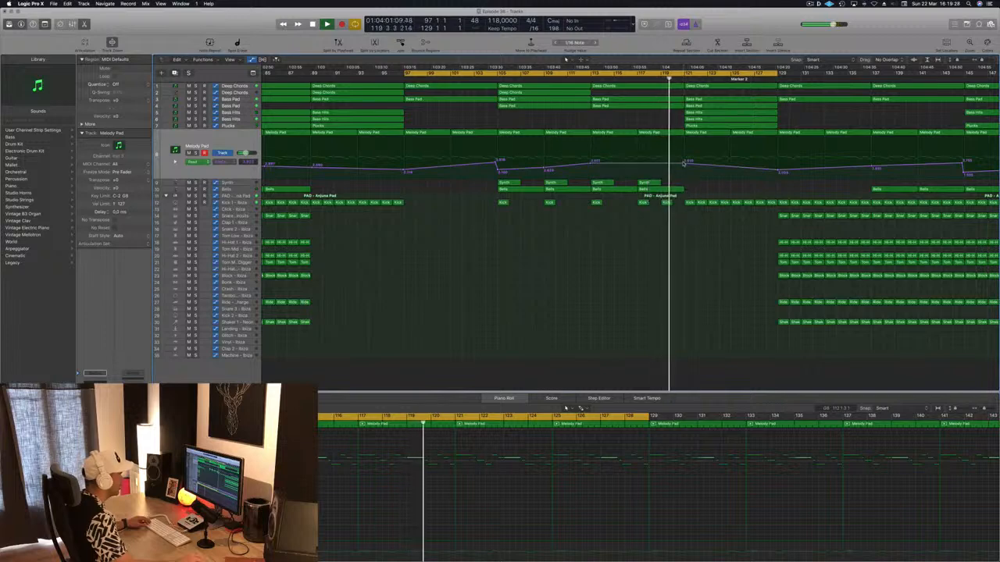
left_click(685, 163)
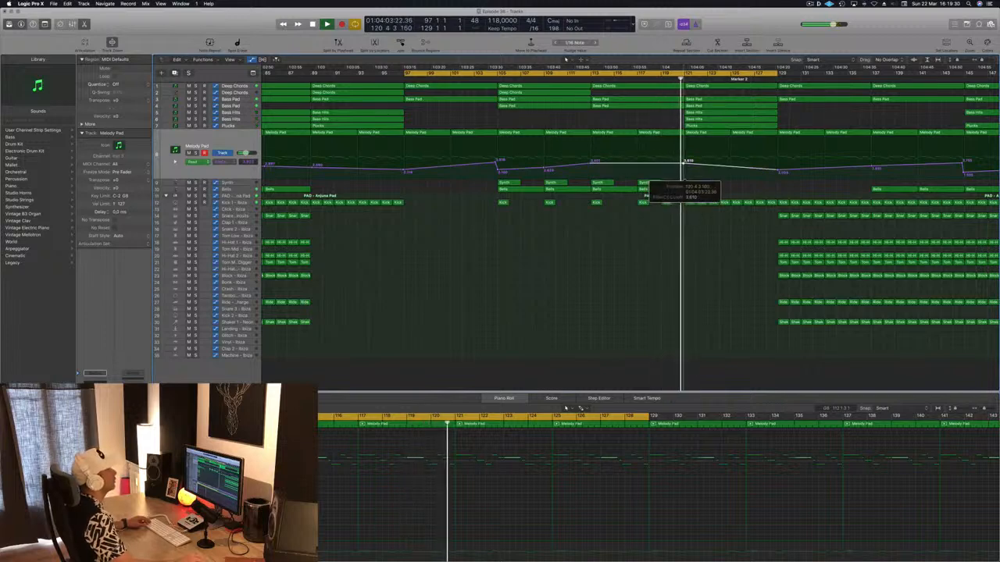
Readjust the Deep Chords automation point at bar 121 while the breakdown plays
key("super+Left")
key("super+Left")
key("super+Left")
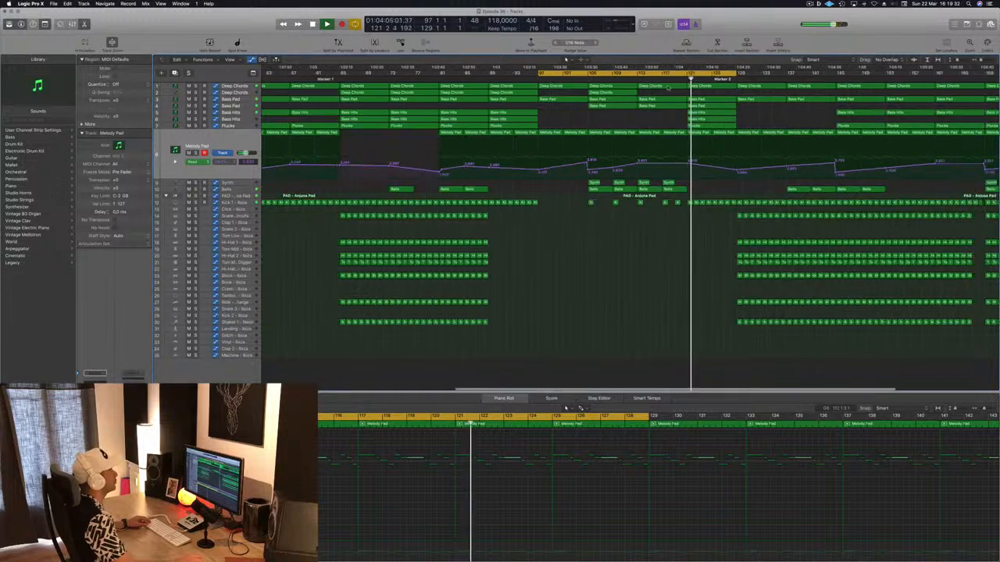
left_click(237, 87)
left_click(689, 121)
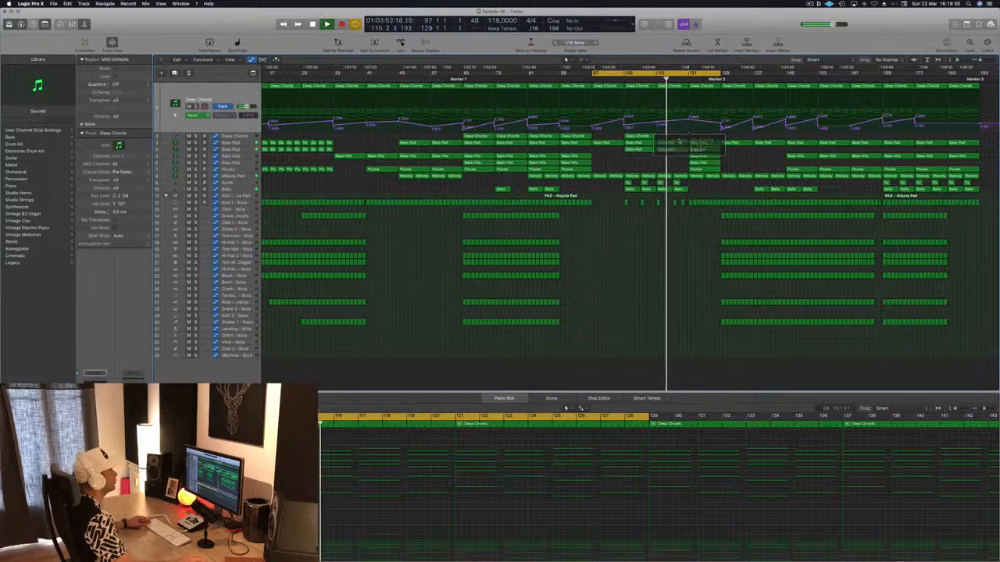
Delete the Kick 1 region at bar 119 and save the project
key("super+Left")
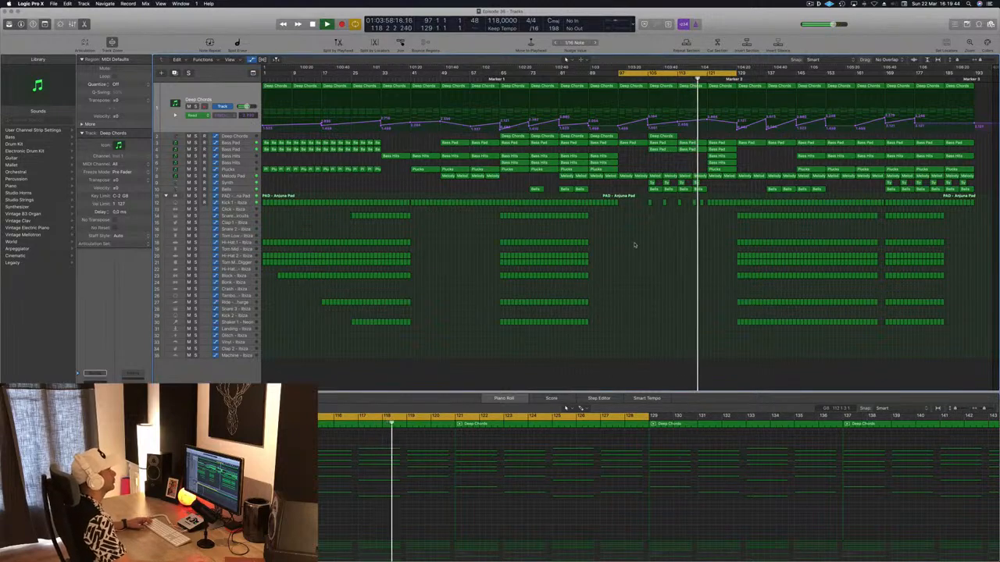
key("super+Right")
key("super+Right")
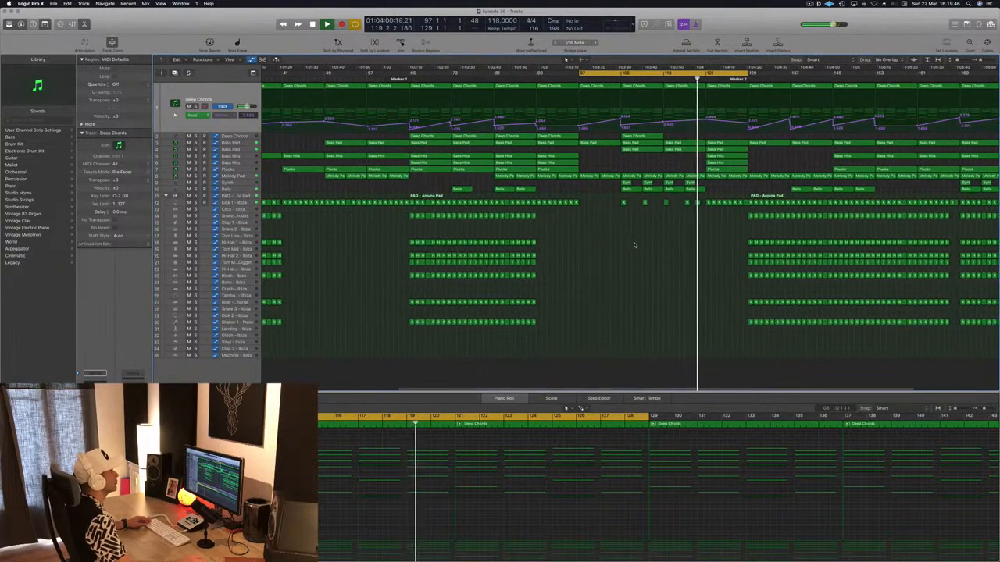
left_click(697, 204)
key("Delete")
key("super+s")
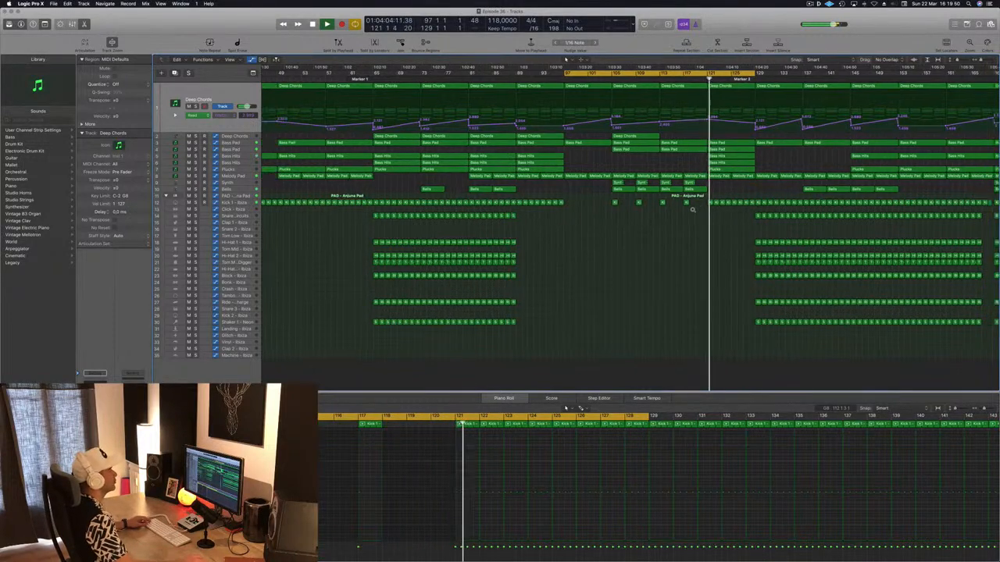
Fine-tune the Deep Chords automation point just before bar 121 and raise the Melody Pad automation point just before bar 129
key("super+Left")
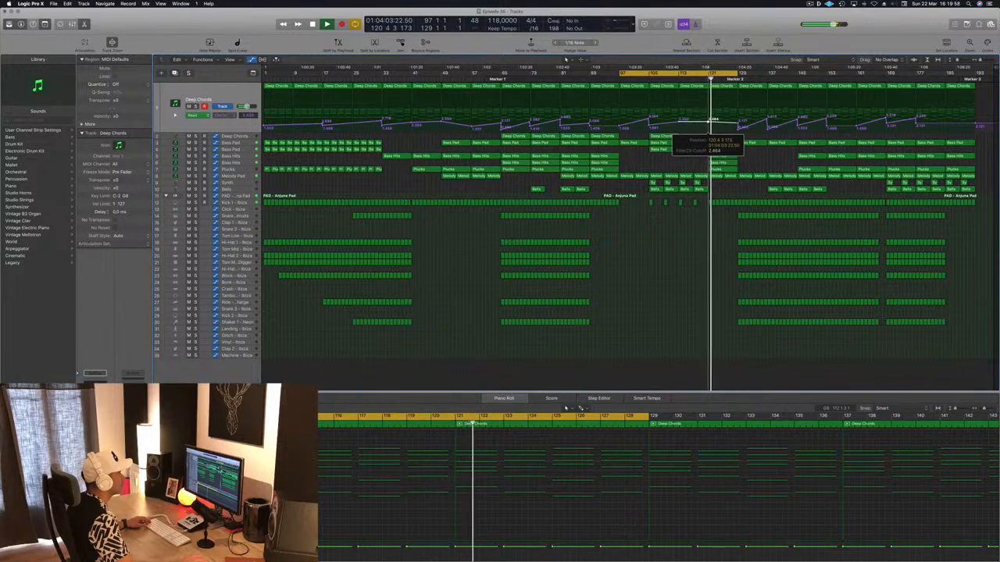
left_click(705, 79)
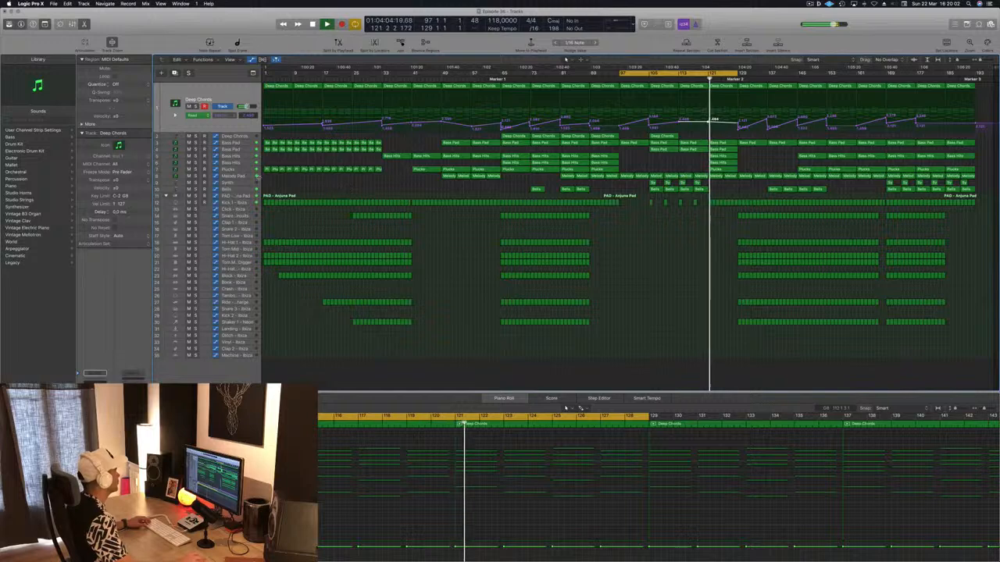
left_click(234, 176)
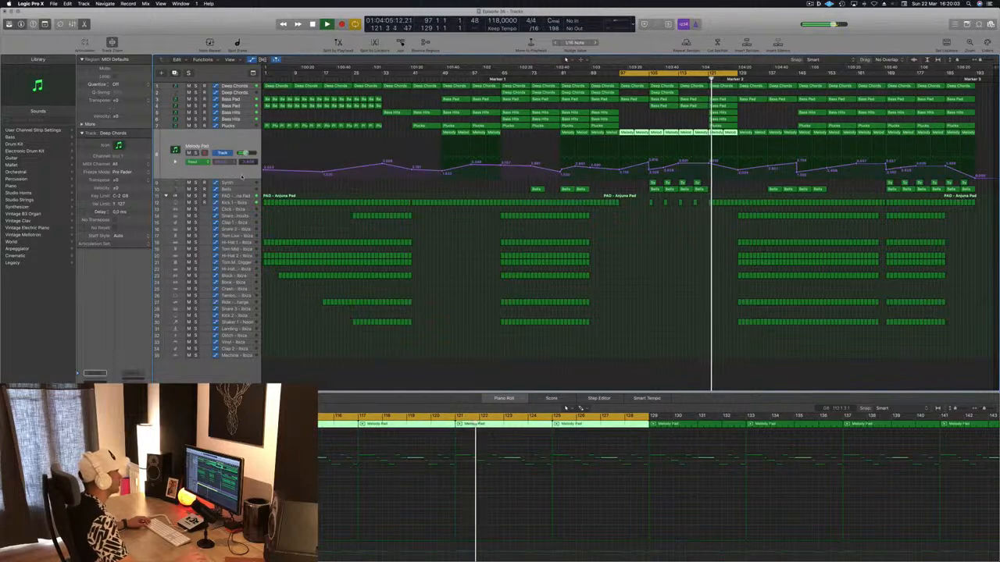
left_click(740, 162)
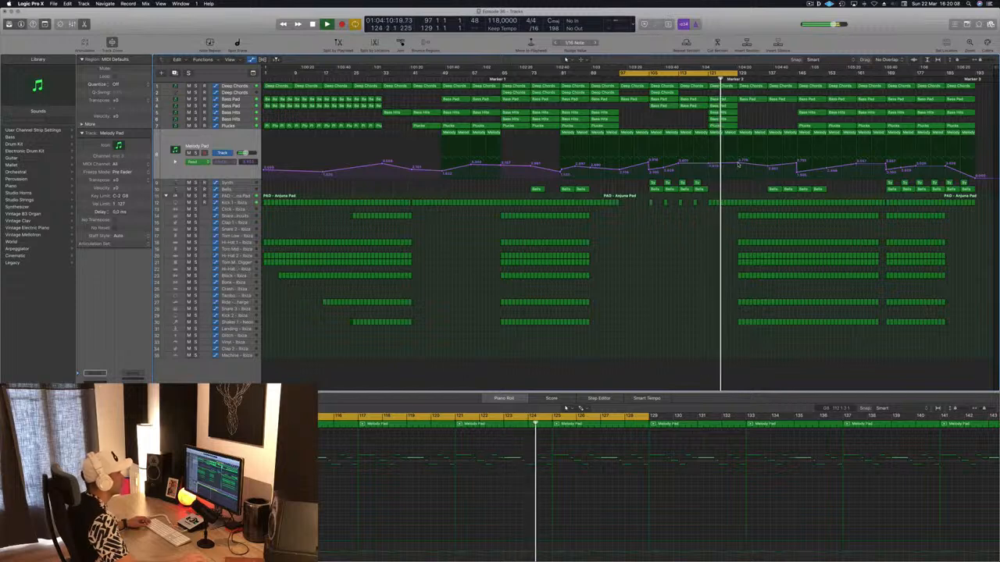
left_click_drag(739, 163, 737, 160)
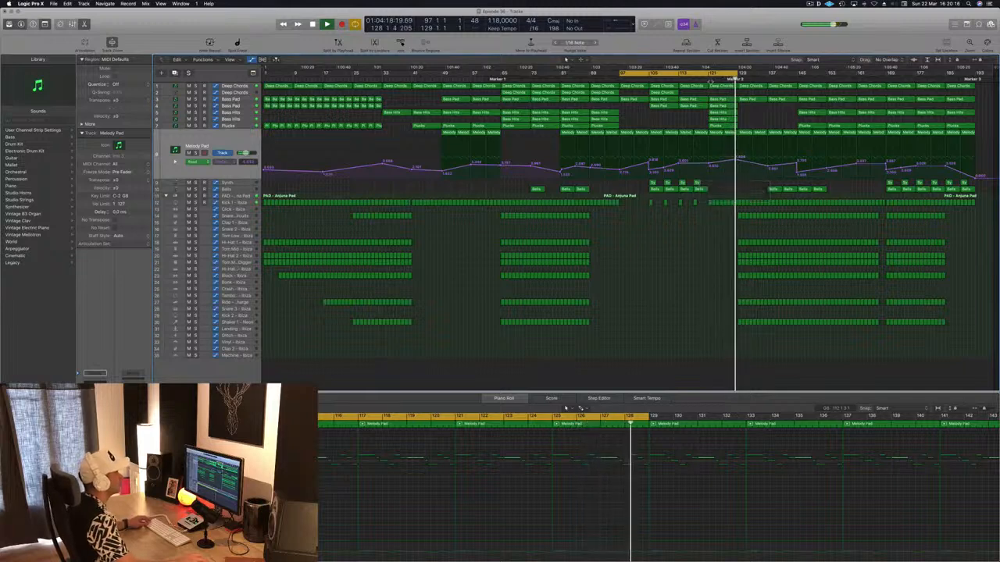
Delete the Kick 1 region at bar 128 to leave a one-bar kick gap before bar 129
key("space")
scroll(741, 197, "up", 8)
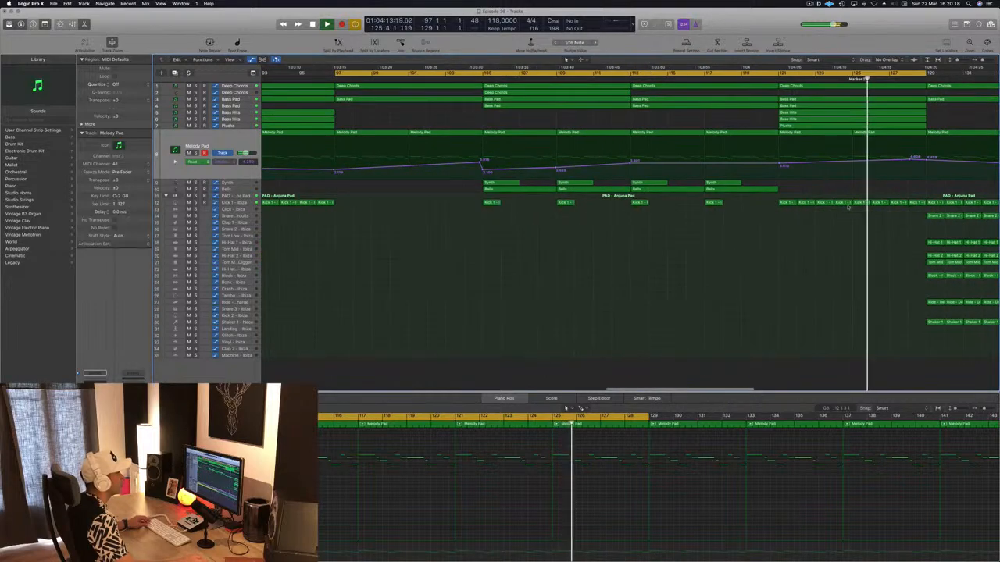
left_click(913, 202)
key("Delete")
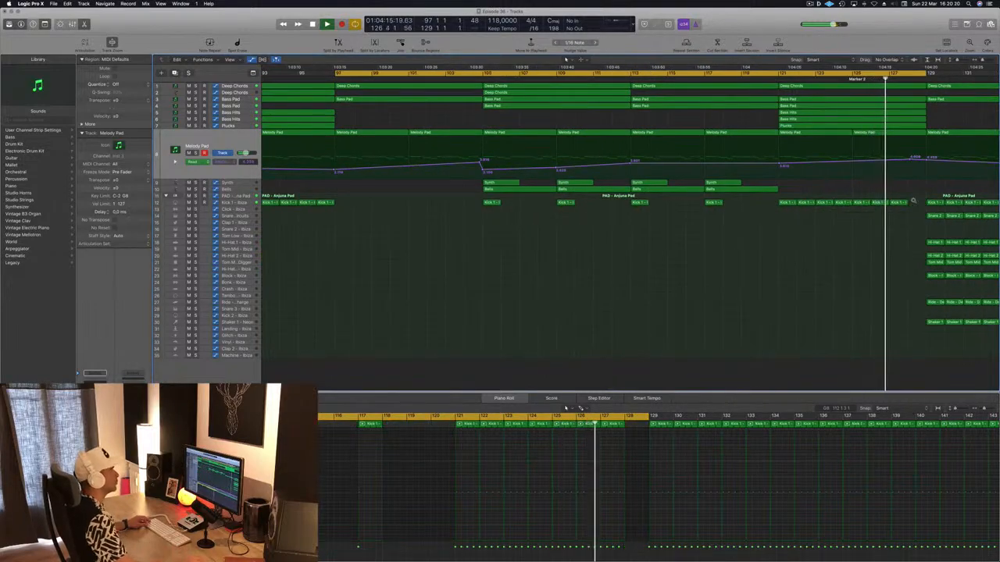
scroll(913, 202, "down", 8)
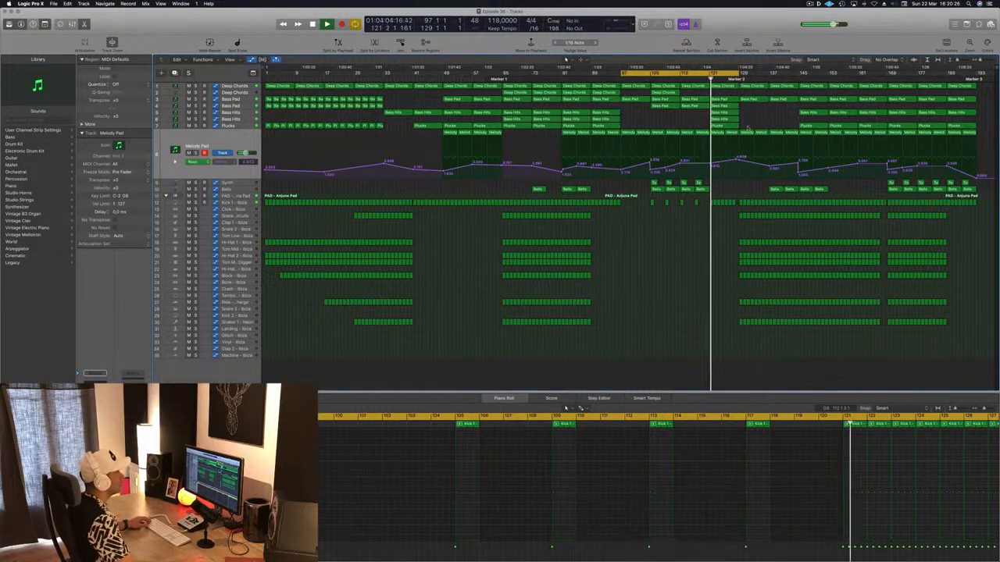
Delete the Melody Pad regions between bars 129 and 145
left_click_drag(744, 126, 788, 142)
key("Delete")
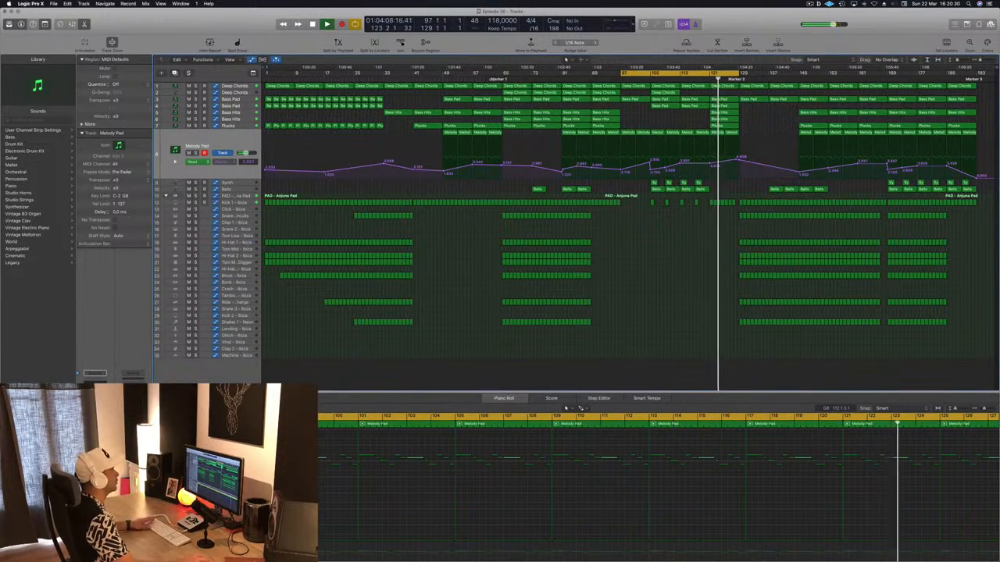
Replace the chord, bass and pluck regions in bars 129 to 145 with copies from bars 65 to 81 and play the transition
left_click(492, 79)
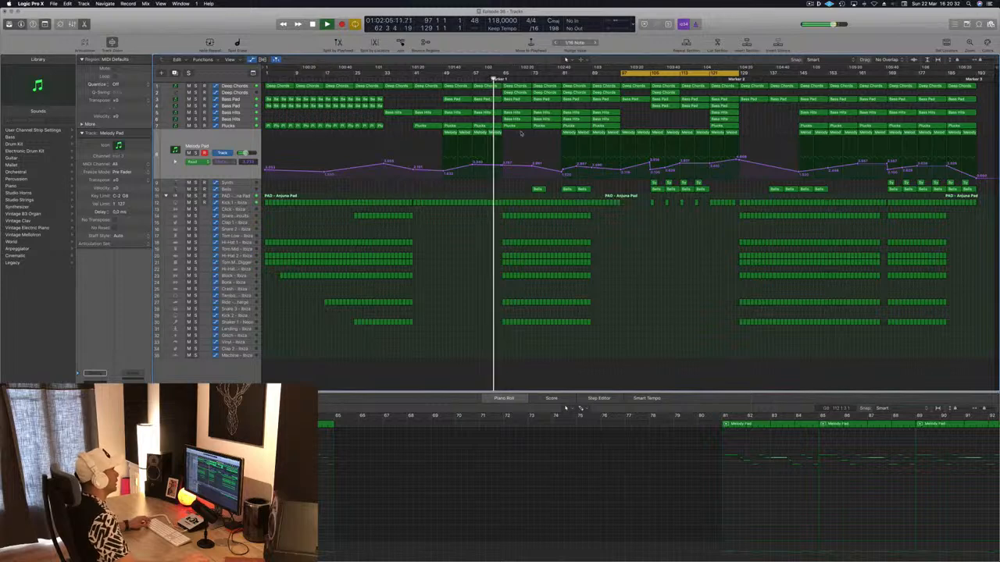
left_click_drag(512, 132, 554, 89)
left_click_drag(752, 117, 786, 86)
key("Delete")
left_click_drag(509, 134, 738, 80)
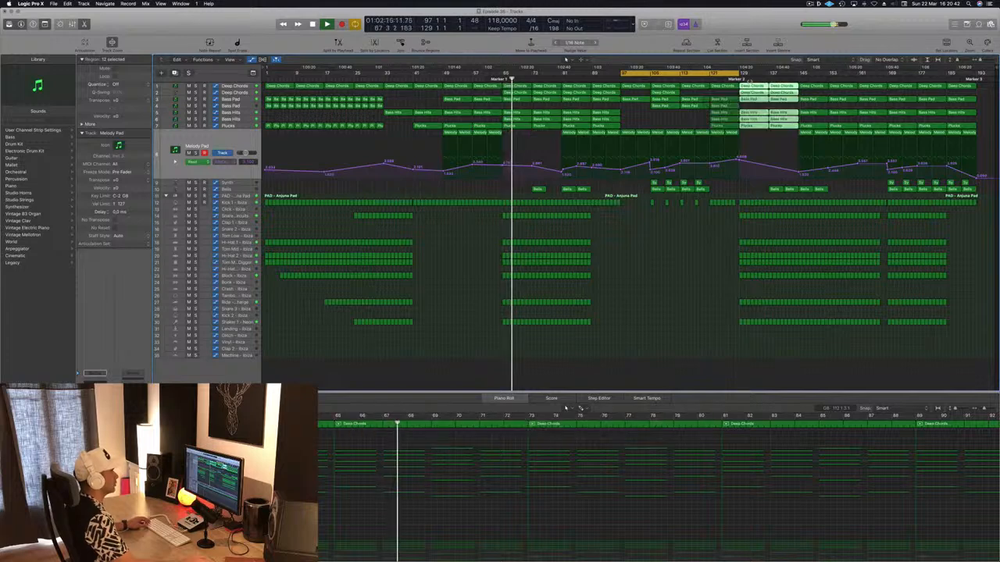
left_click(734, 79)
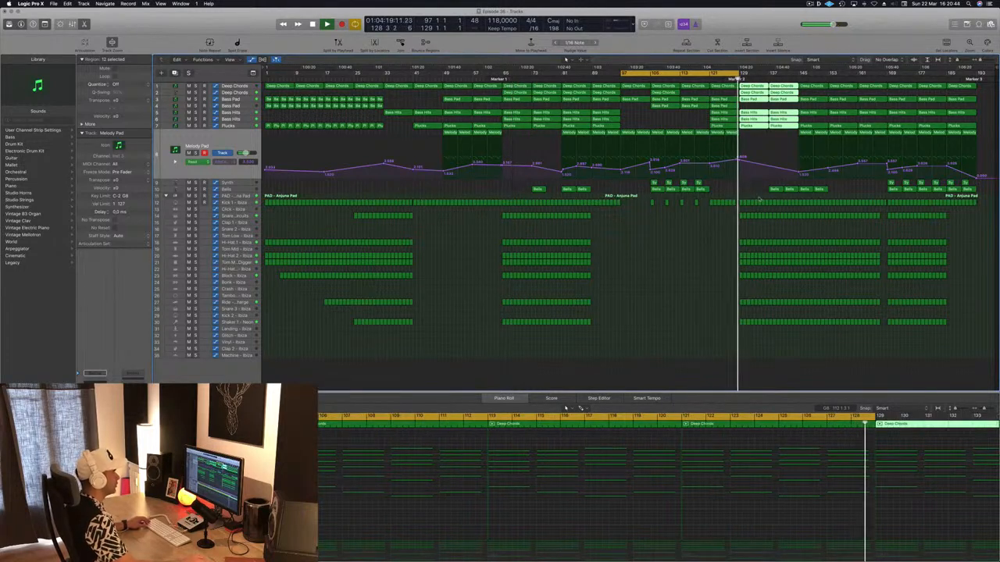
Set the cycle range to bars 129 to 161 and move the Bells region from bar 137 to bar 129
left_click_drag(714, 72, 832, 73)
key("Return")
left_click_drag(774, 190, 746, 191)
key("space")
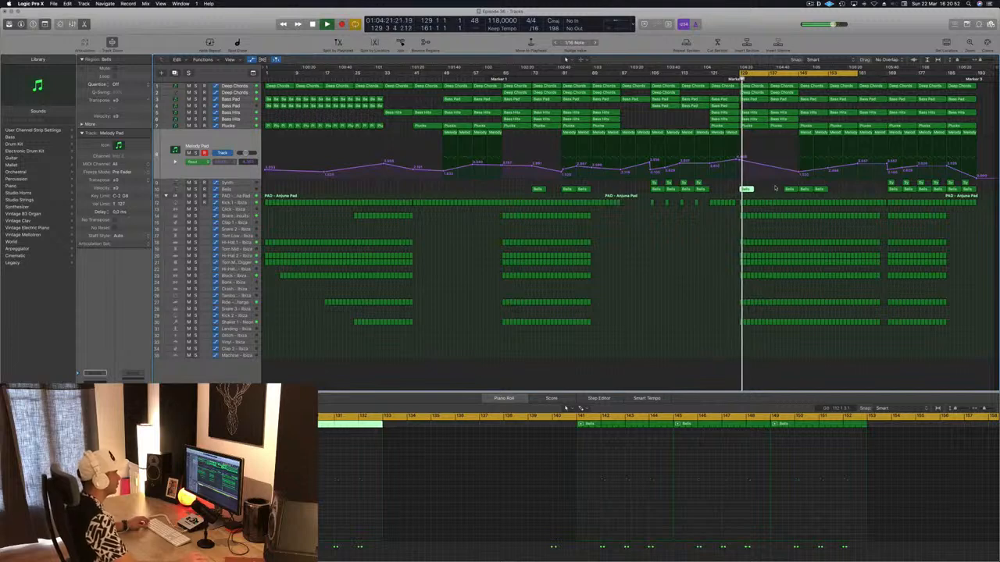
Delete the notes at bar 131 from the moved Bells region and remove the Bells regions between bars 141 and 153
left_click_drag(330, 470, 339, 493)
key("Delete")
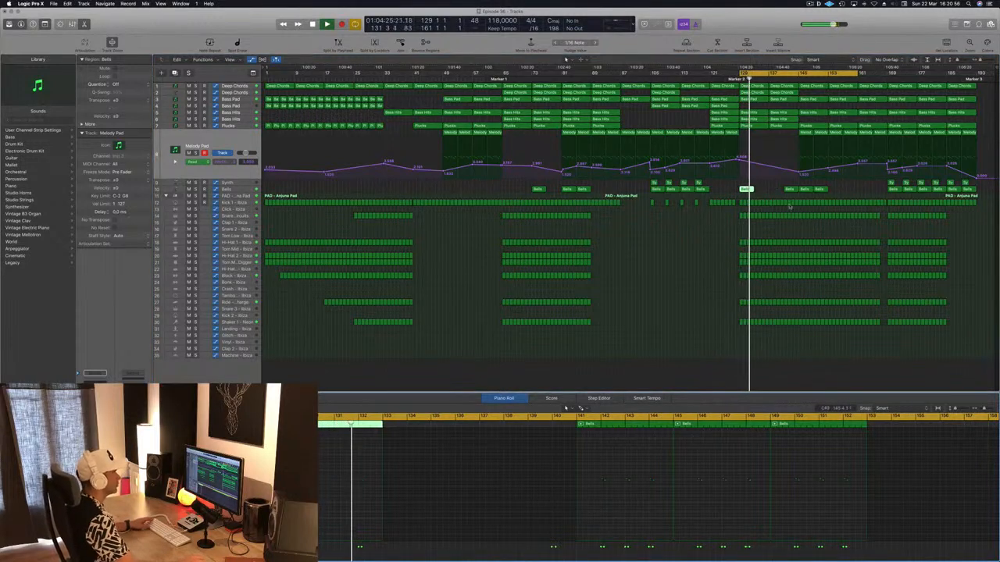
left_click_drag(773, 192, 832, 189)
key("Delete")
Copy the Bells region at bar 129 to bar 133, and copy both regions to bar 137
left_click(746, 192)
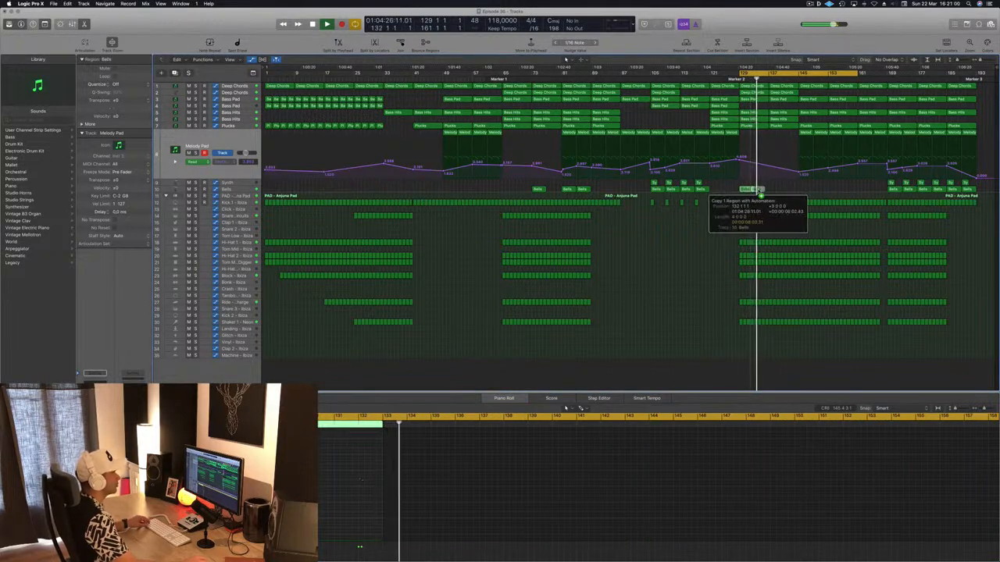
key("super+r")
left_click_drag(730, 192, 780, 191)
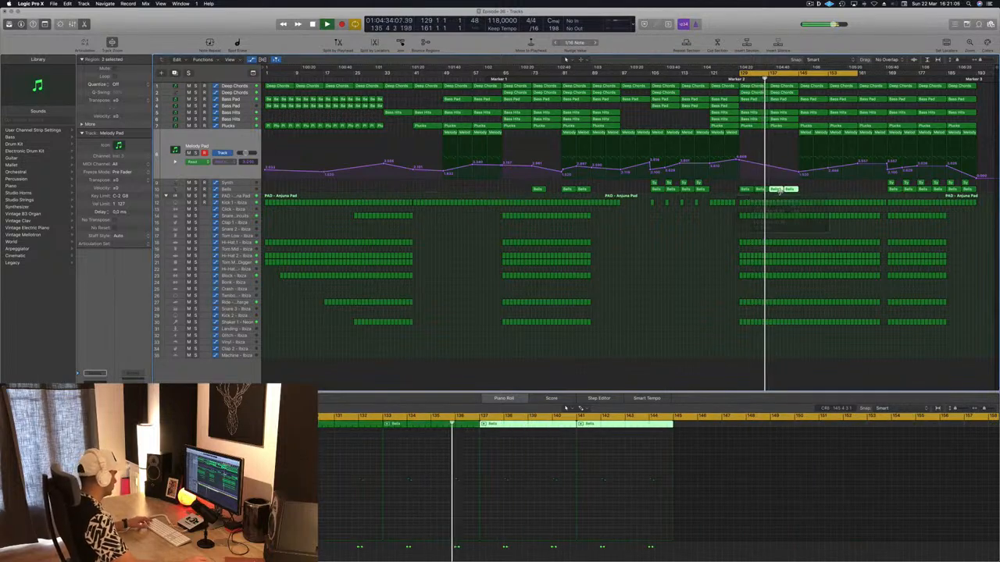
Delete all chord, bass, pluck, melody, synth and bell regions from bar 145 onward and copy those of bars 129 to 145 there
left_click(684, 275)
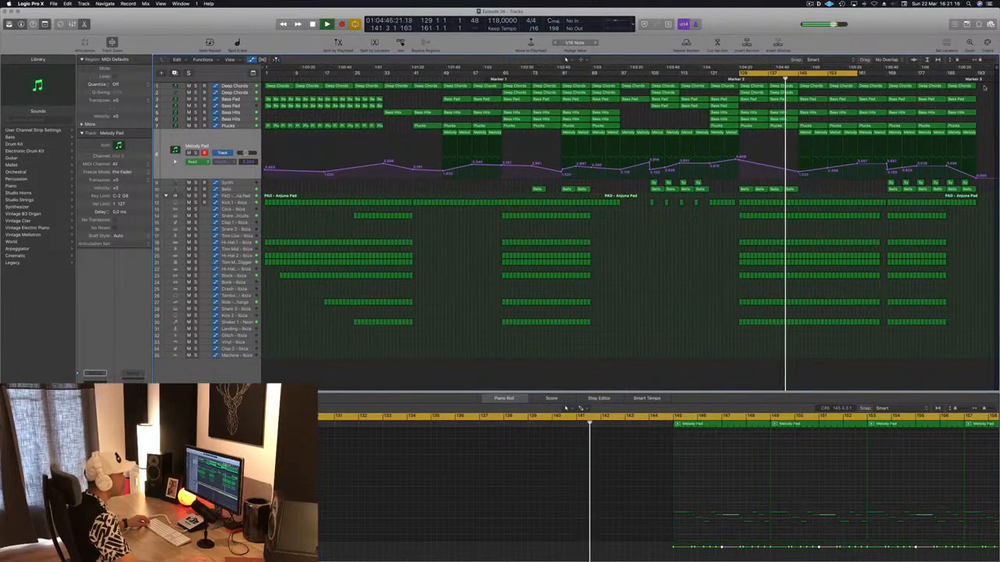
left_click_drag(976, 156, 805, 197)
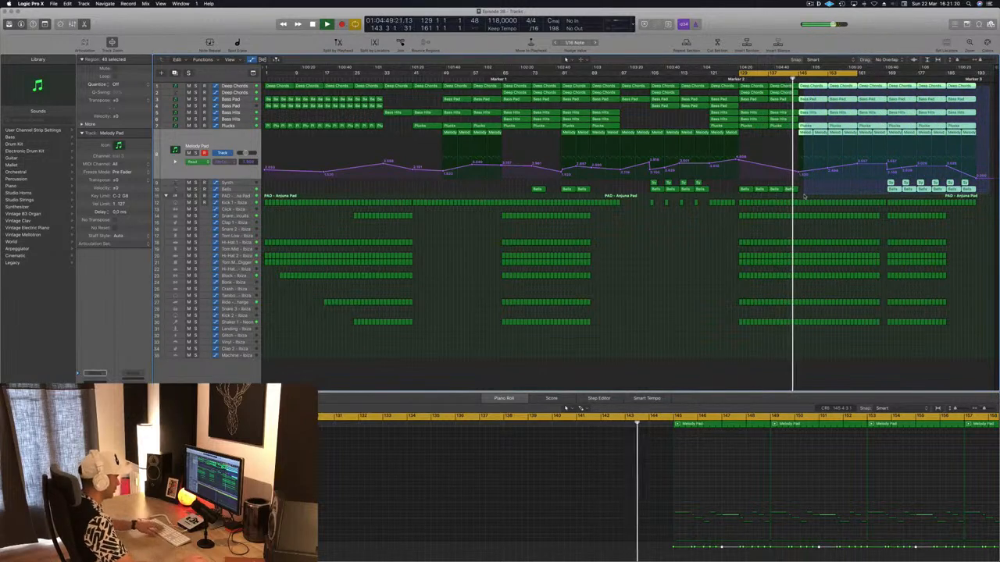
key("Delete")
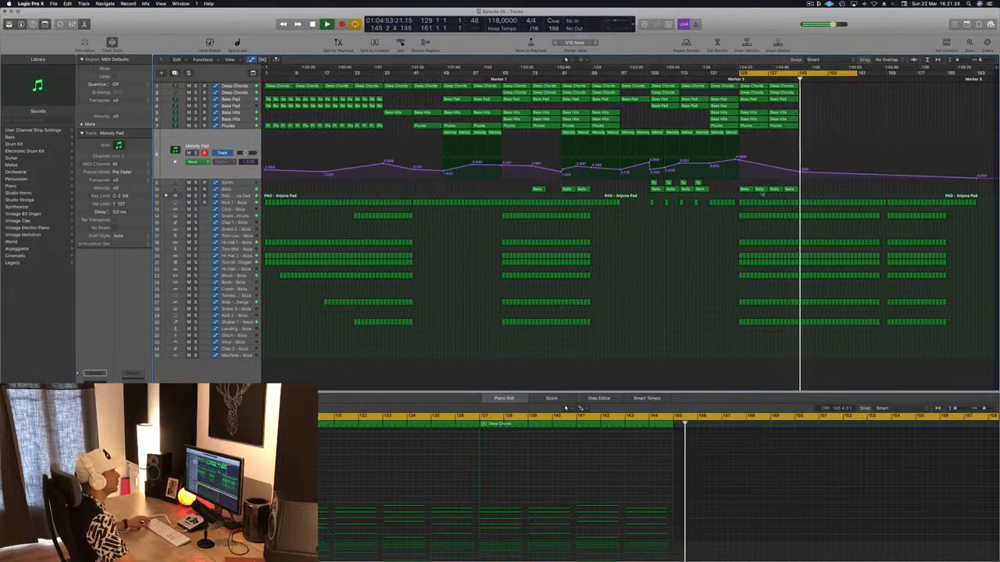
left_click_drag(812, 89, 742, 196)
left_click_drag(755, 85, 812, 85)
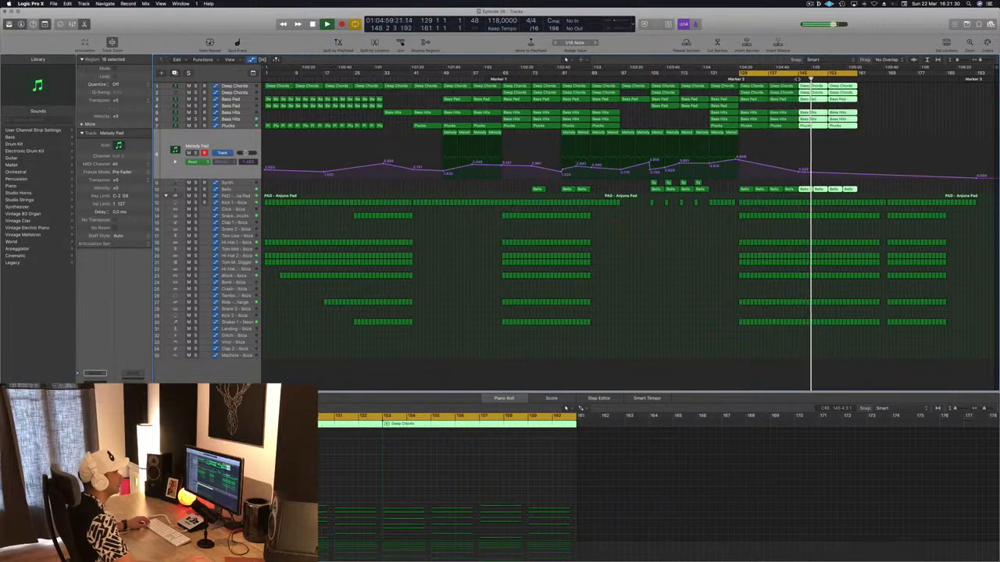
Copy the two Melody Pad regions from bar 121 to bars 145 and 153 with their automation
left_click(748, 135)
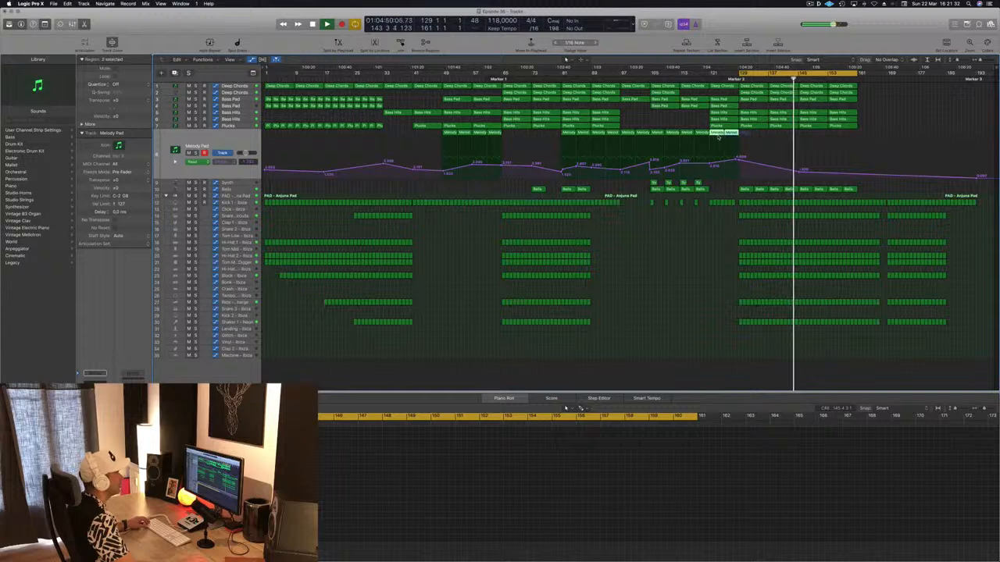
left_click(716, 134)
left_click_drag(730, 135, 800, 168)
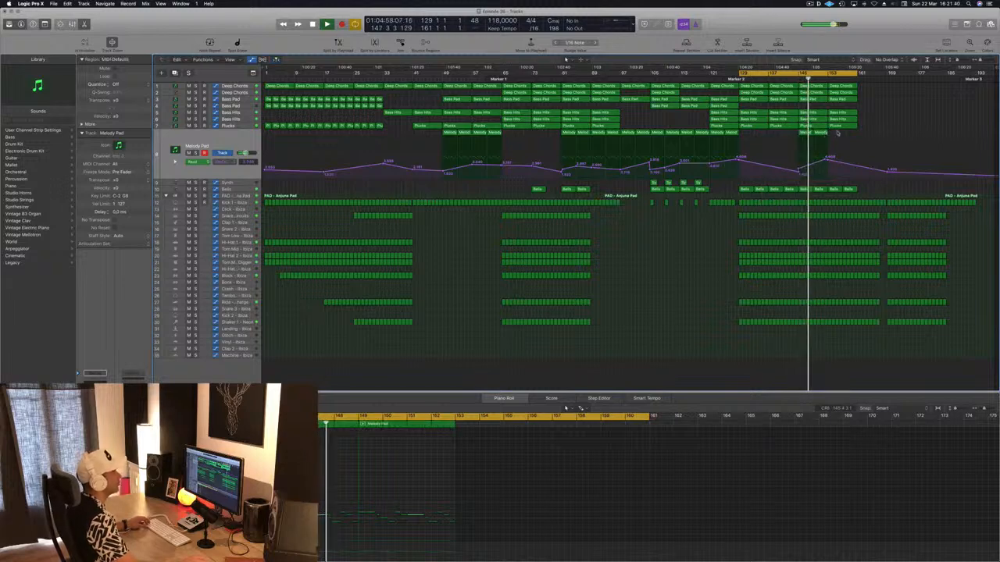
left_click_drag(813, 133, 842, 135)
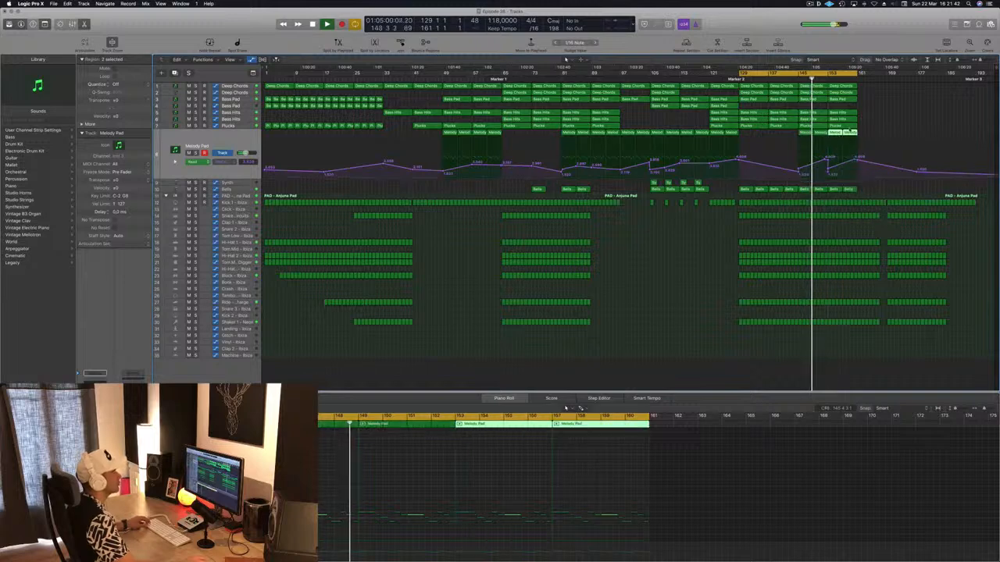
Delete all kick and percussion regions from bar 161 onward
left_click_drag(963, 216, 931, 281)
left_click_drag(986, 197, 861, 338)
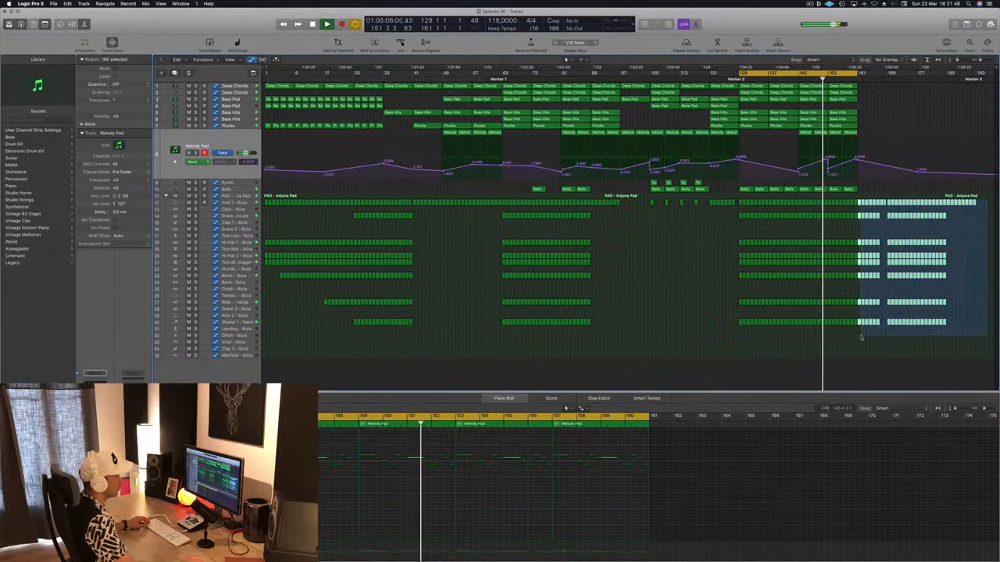
key("Delete")
Repeat the full section of bars 129 to 161 directly after itself and play from bar 129
key("space")
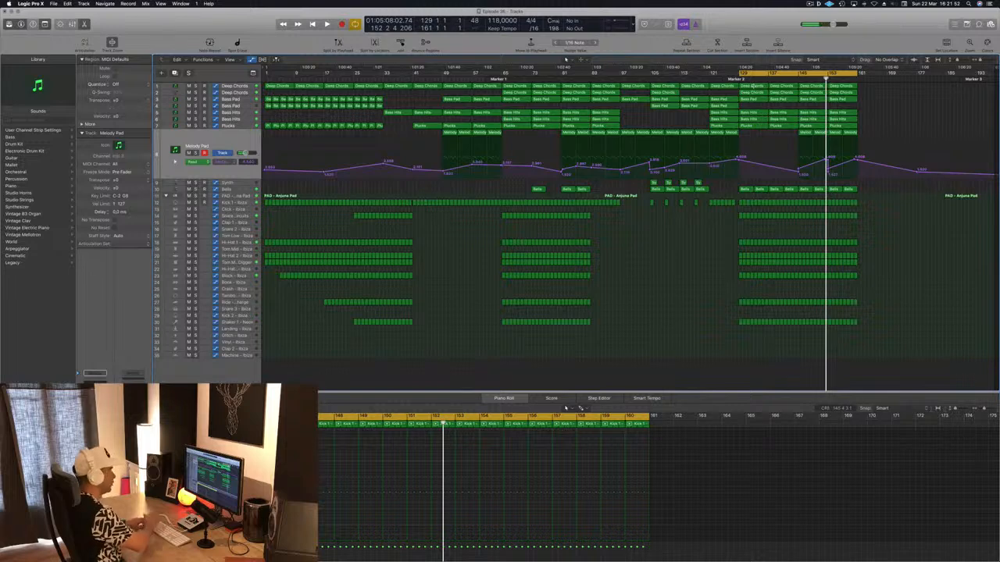
key("ctrl+super+r")
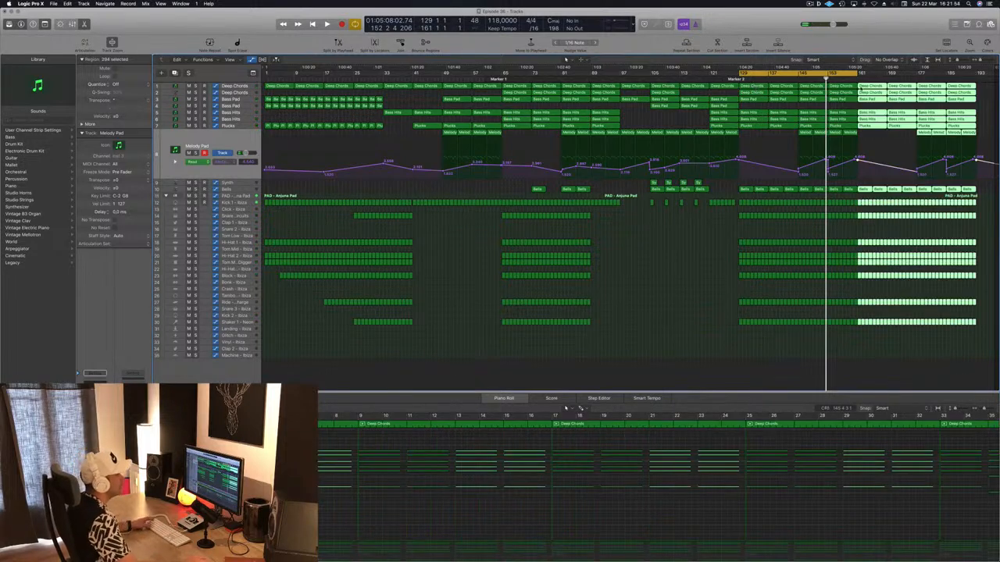
key("space")
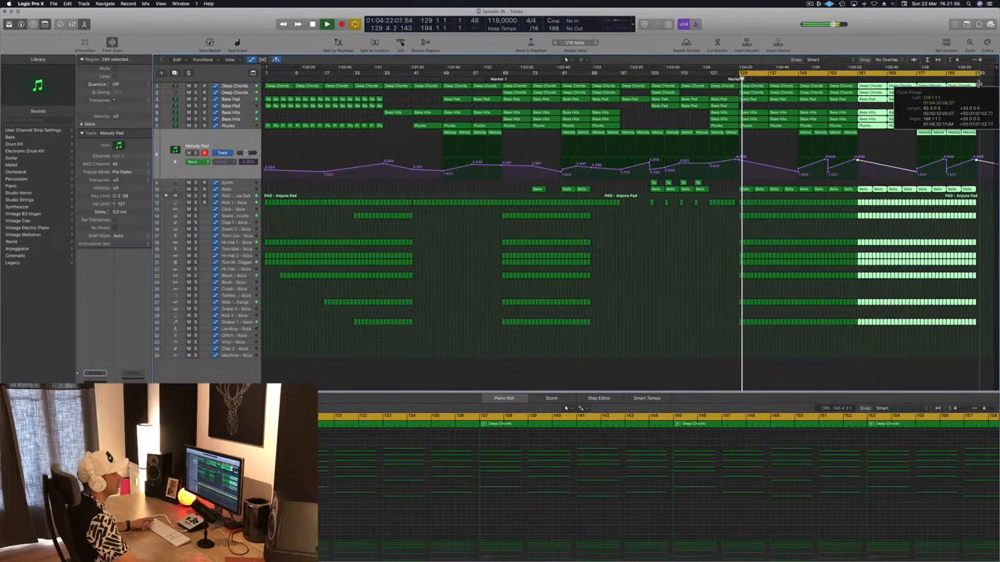
Delete the regions of the second Bass Hits track from bar 145 onward
left_click(662, 299)
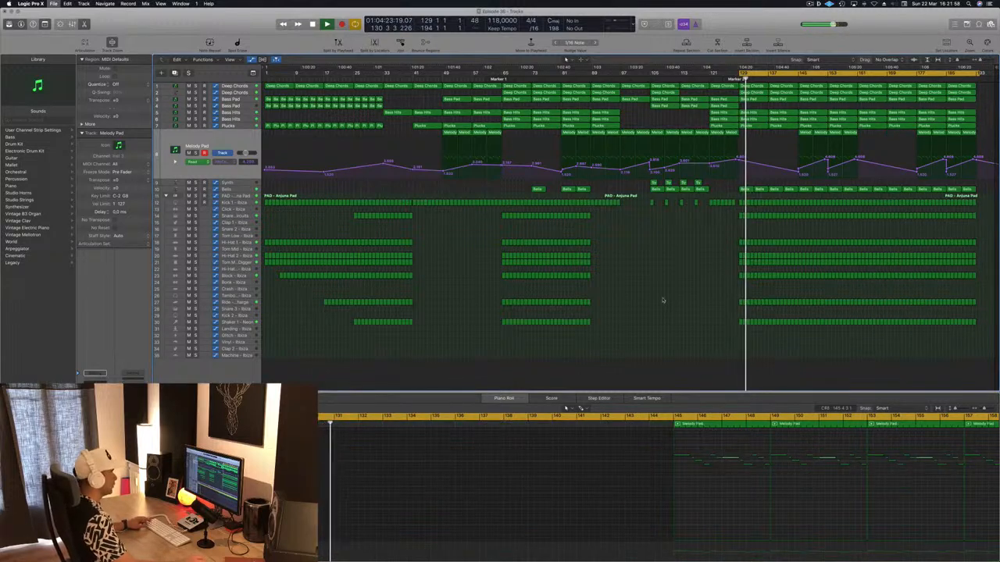
key("super+Left")
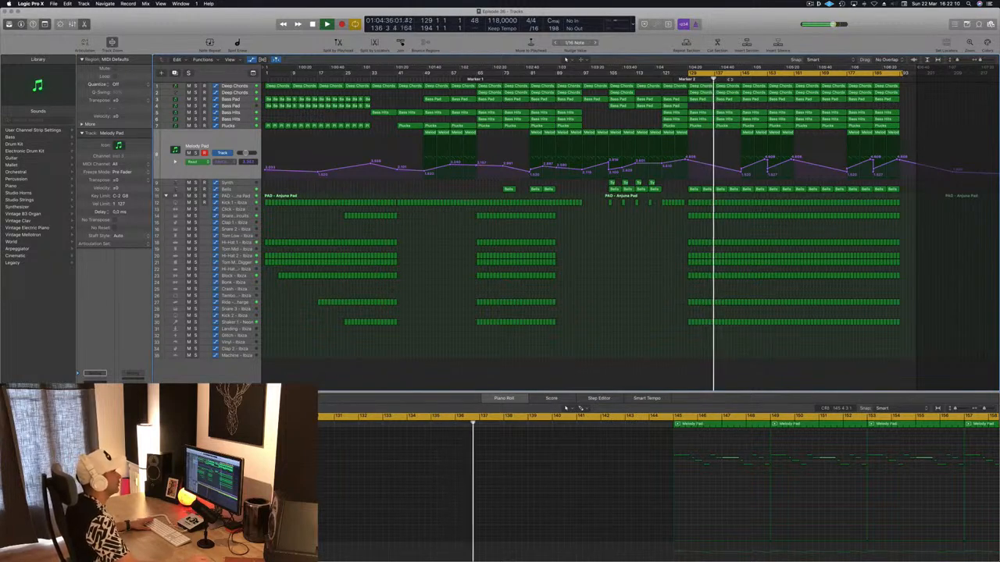
left_click(752, 119)
key("Delete")
left_click_drag(763, 120, 891, 122)
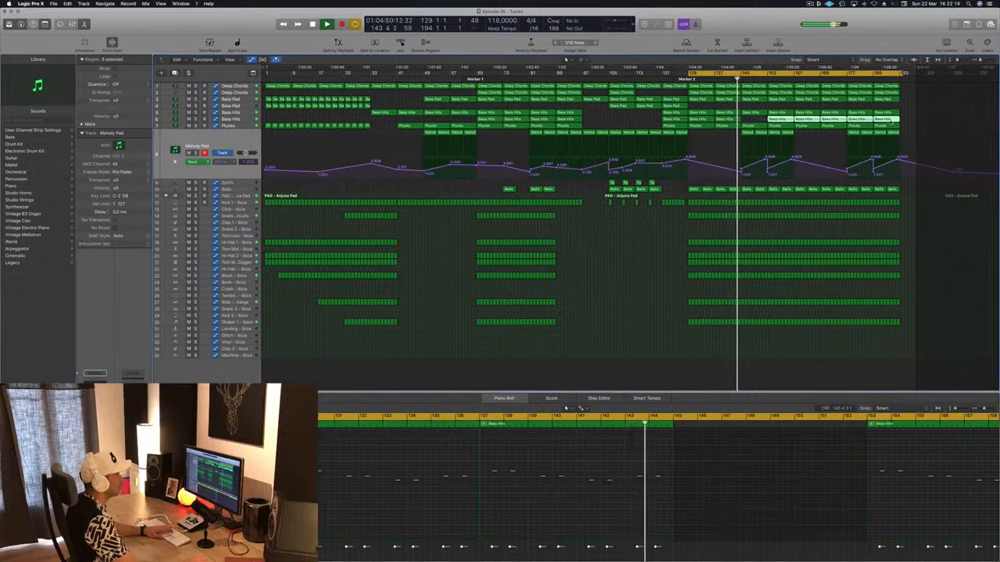
key("Delete")
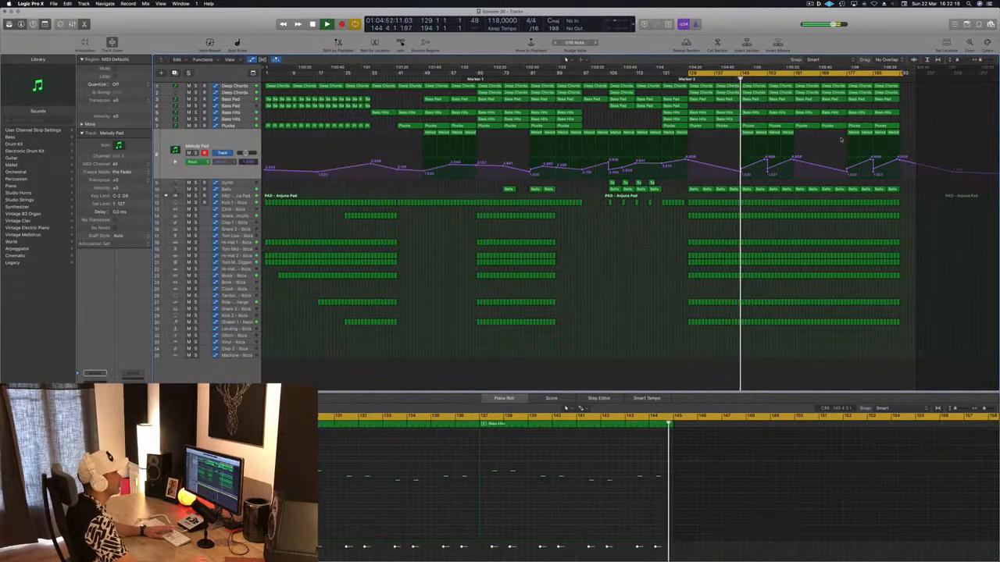
Delete the Melody Pad regions from bar 177 onward and the second Deep Chords track's regions from bar 145 onward
left_click_drag(837, 136, 947, 136)
key("Delete")
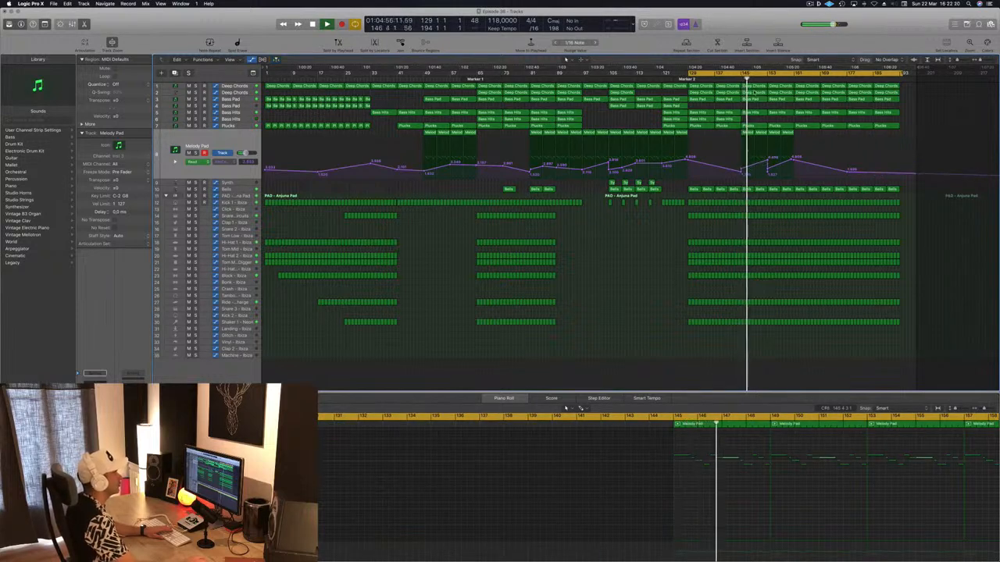
left_click(754, 92)
key("Delete")
left_click(781, 92)
key("Delete")
left_click(842, 92)
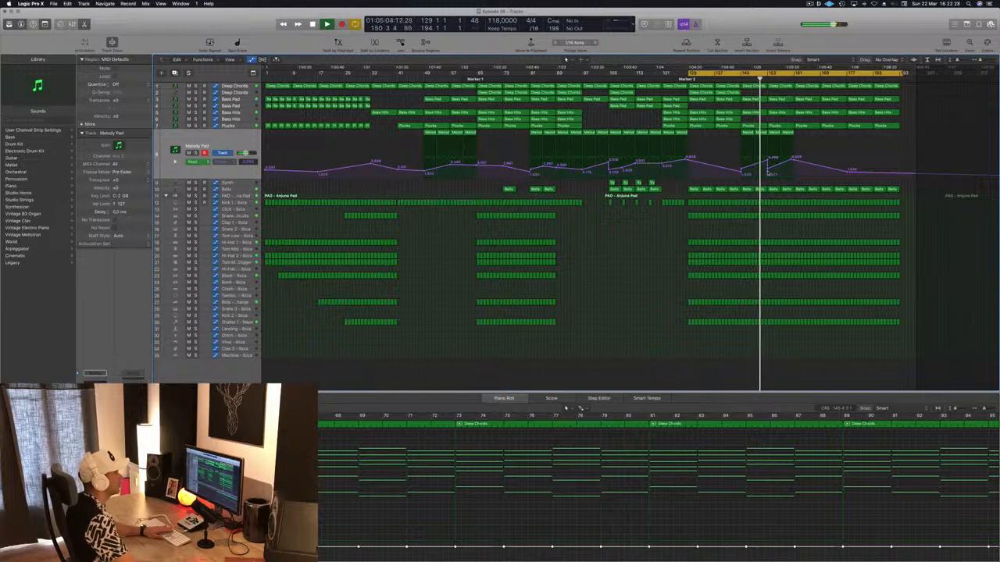
key("Delete")
Raise the Melody Pad automation dip at bar 153 for a smoother rise from bar 145, and save the project
left_click_drag(767, 173, 769, 162)
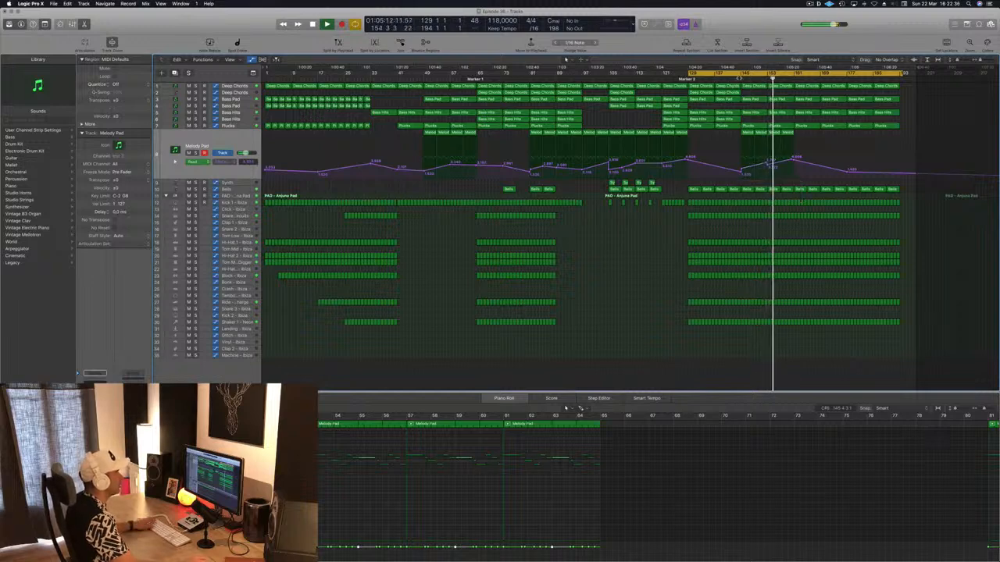
left_click(739, 157)
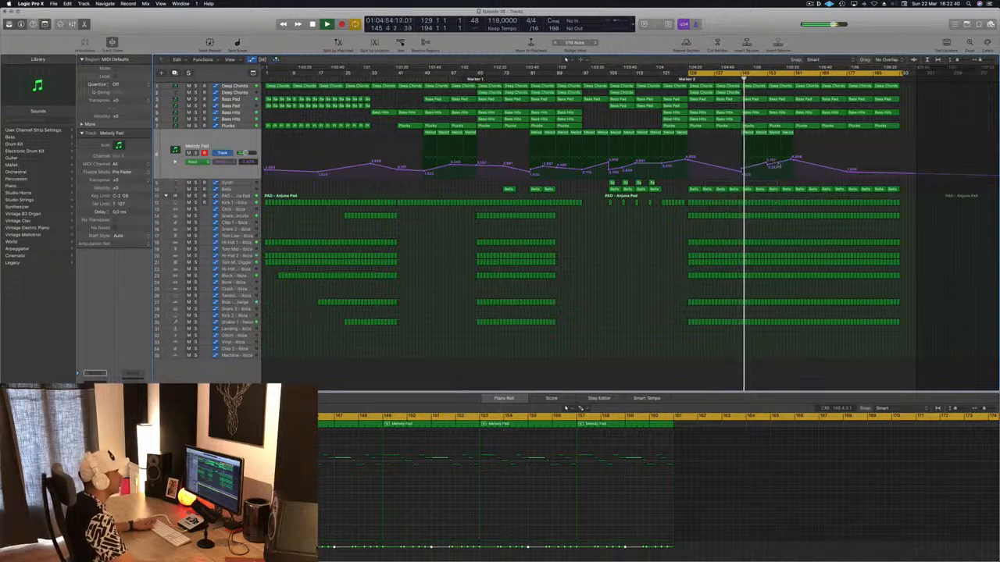
key("super+s")
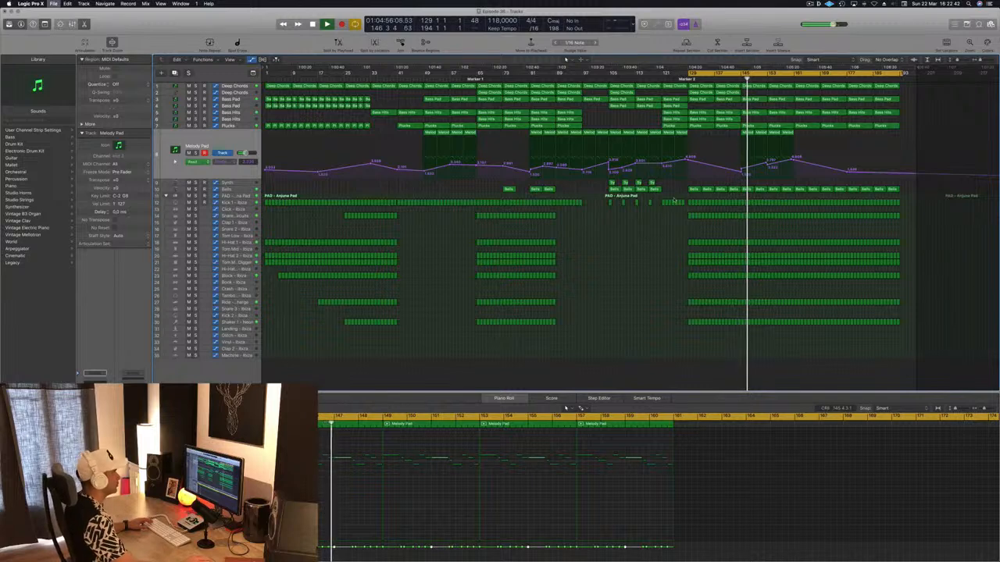
Delete all Bells regions from bar 161 onward
left_click(748, 190)
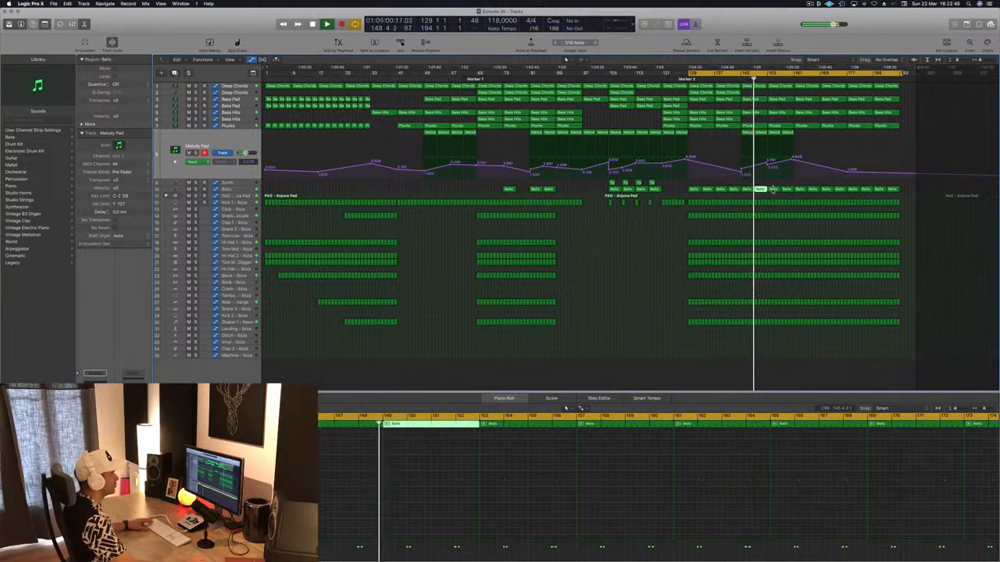
left_click(803, 189)
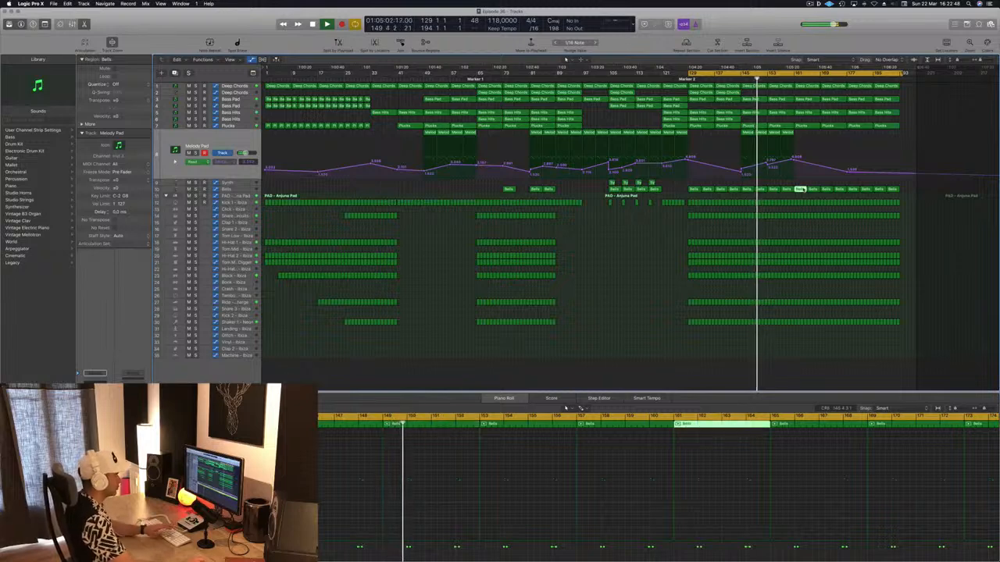
left_click_drag(901, 190, 802, 196)
left_click(810, 146)
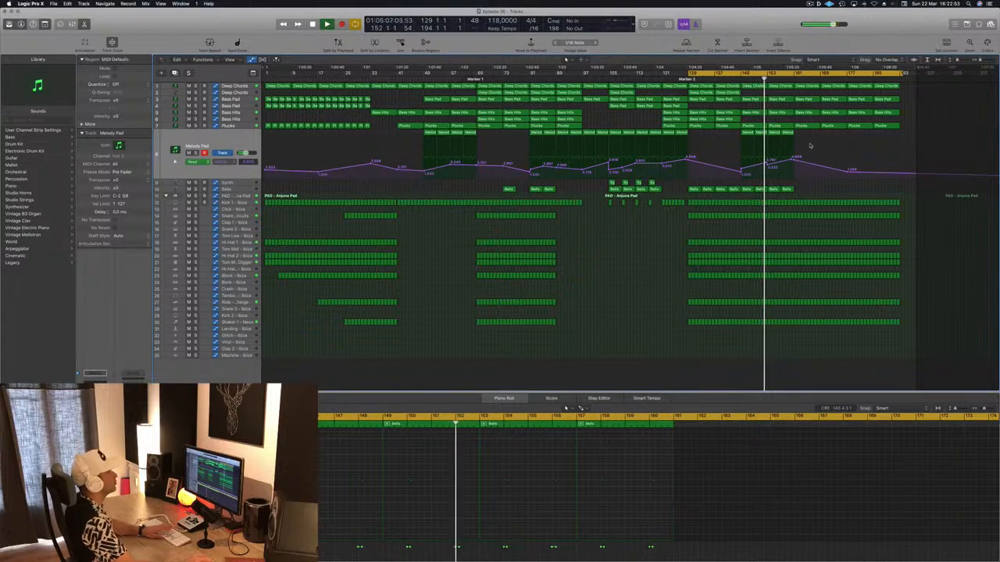
Lower the Melody Pad automation peak at bar 161 slightly and save the project
left_click(768, 164)
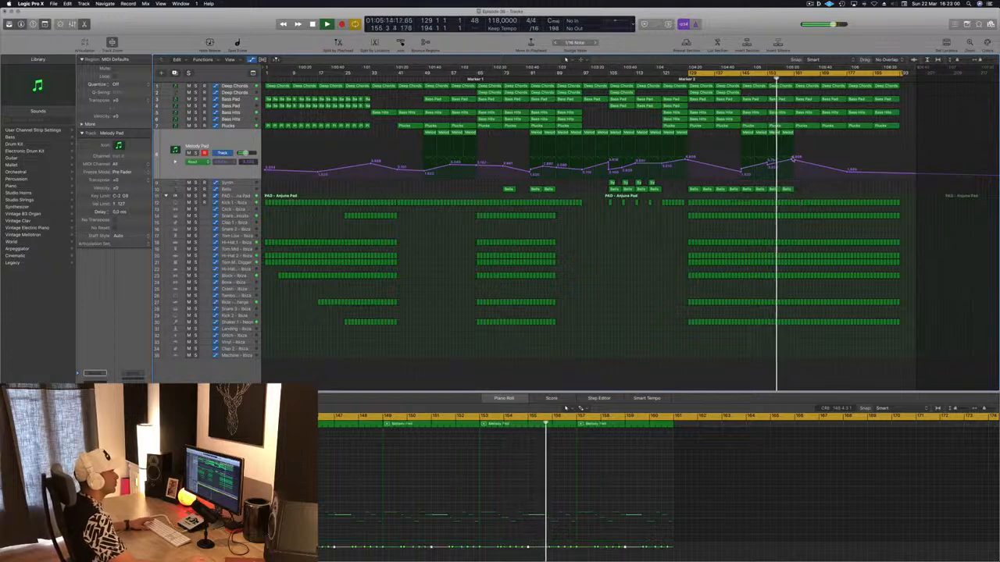
left_click(795, 159)
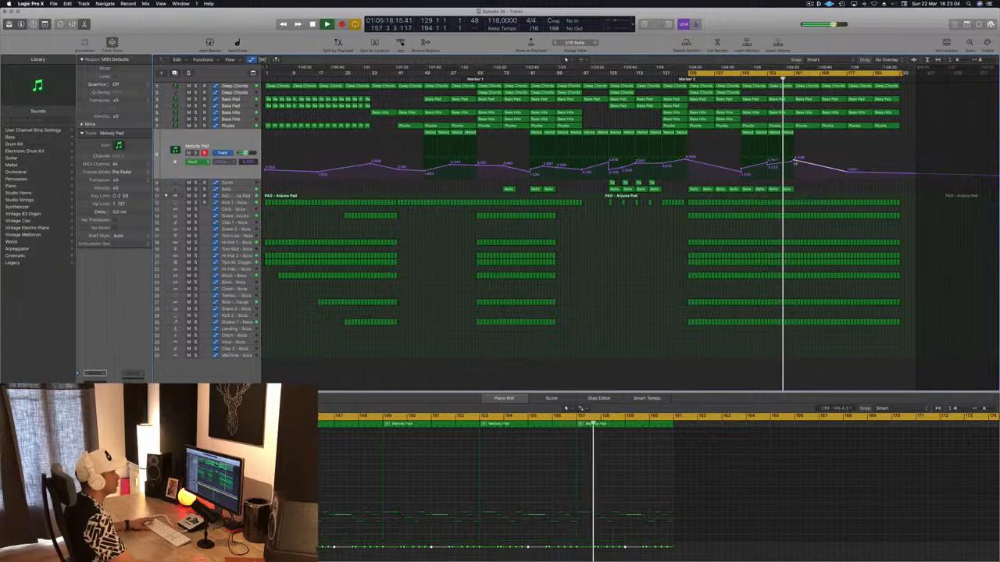
left_click_drag(795, 161, 792, 162)
key("super+s")
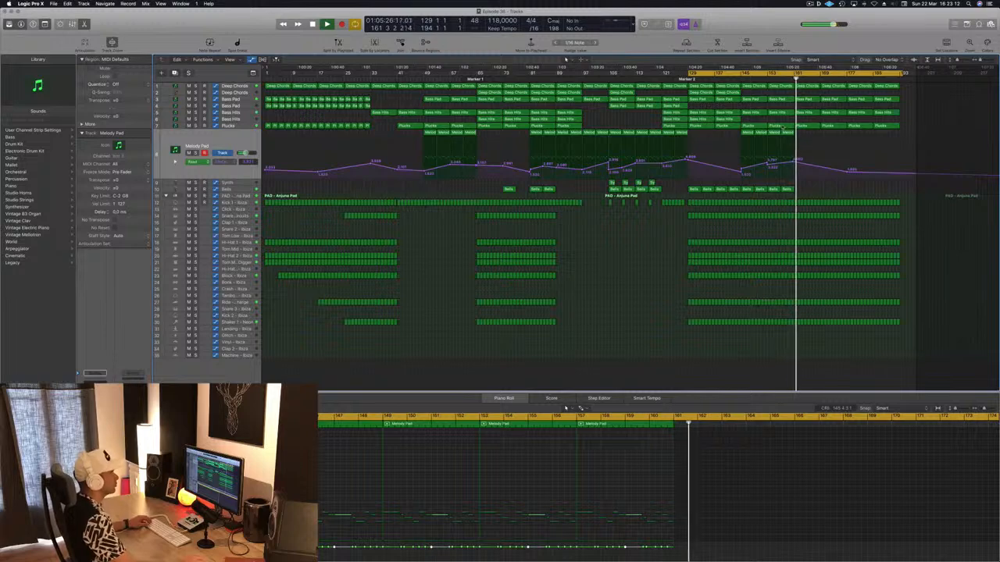
Delete the Bass Pad, Bass Hits and Plucks regions from bar 177 onward
left_click(858, 99)
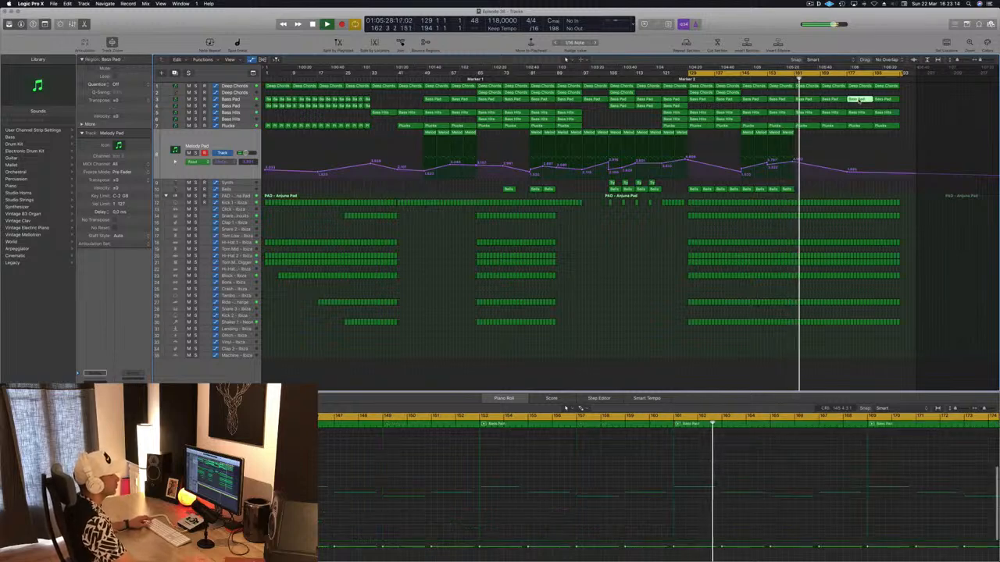
key("Delete")
left_click(878, 100)
key("Delete")
left_click_drag(857, 103, 898, 127)
key("Delete")
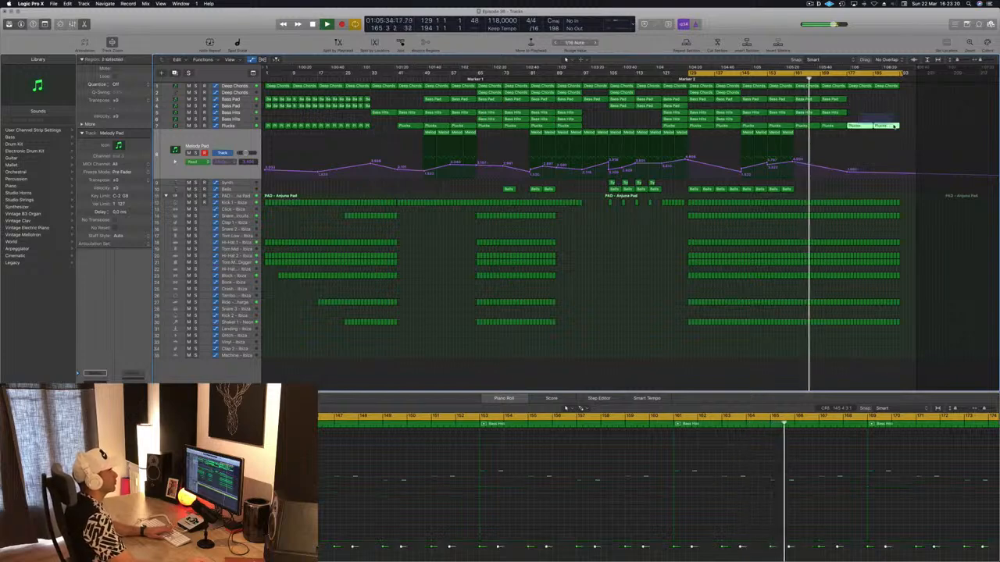
key("Delete")
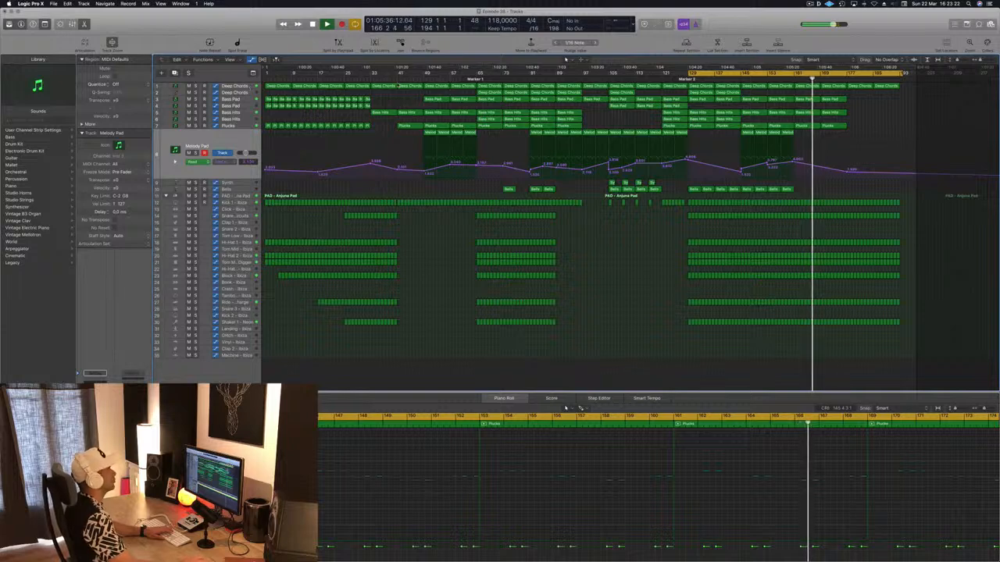
Delete the Deep Chords regions from bar 177 onward together with their automation
left_click(253, 90)
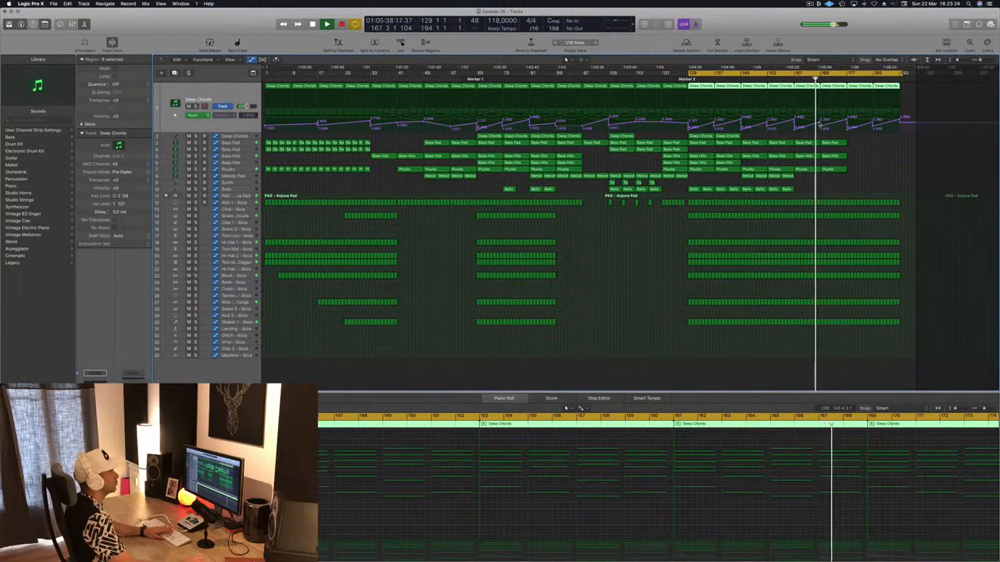
left_click_drag(820, 124, 819, 127)
left_click(885, 88)
key("Delete")
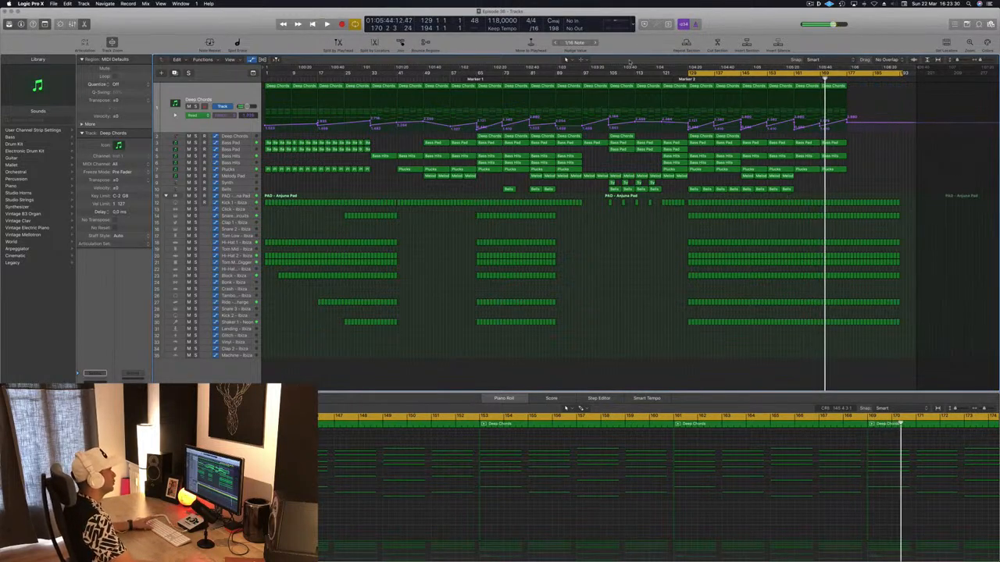
Extend the cycle range back to bar 1 and audition the intro, the Bass Hits entry and the section from bar 49
left_click_drag(688, 72, 267, 74)
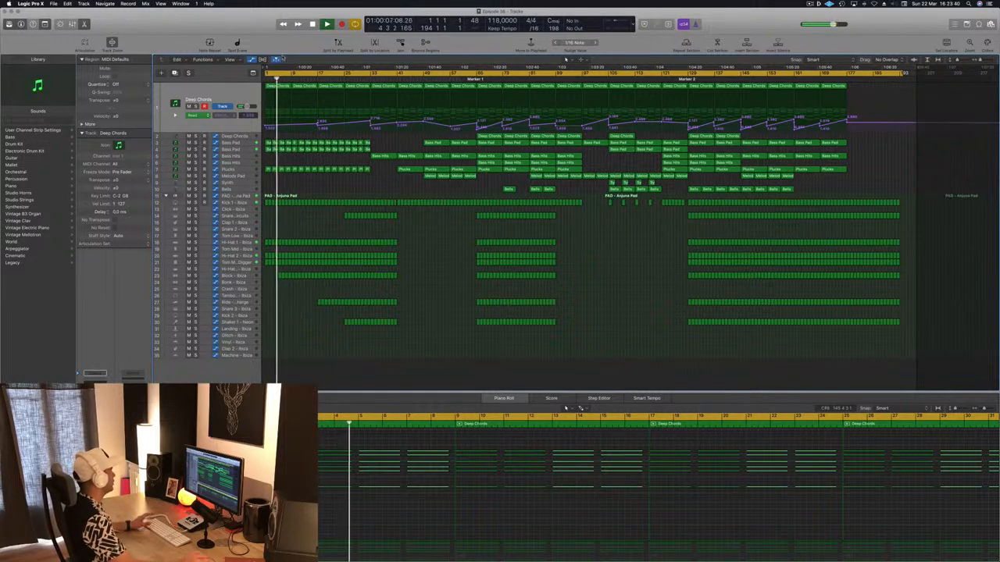
left_click(367, 77)
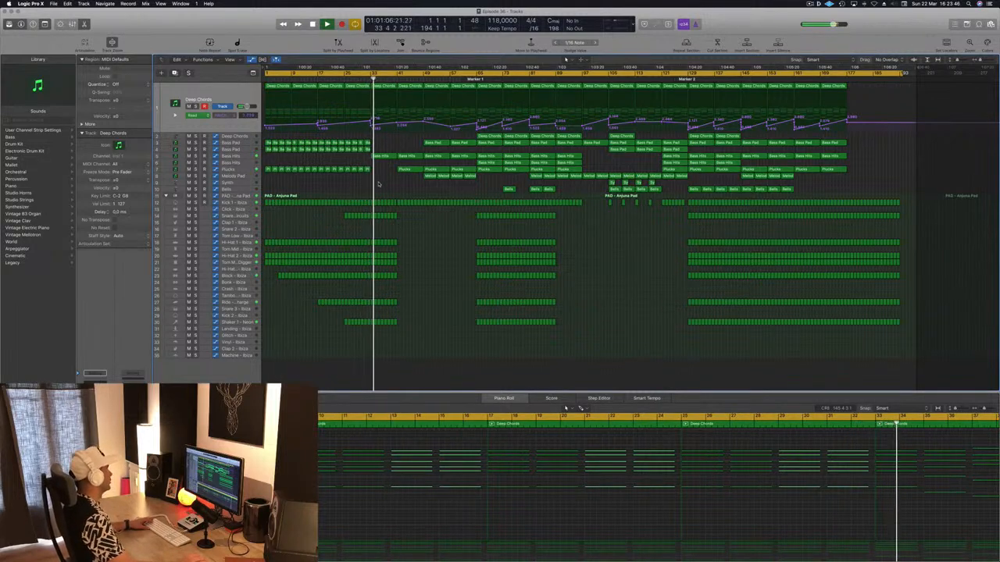
left_click(226, 156)
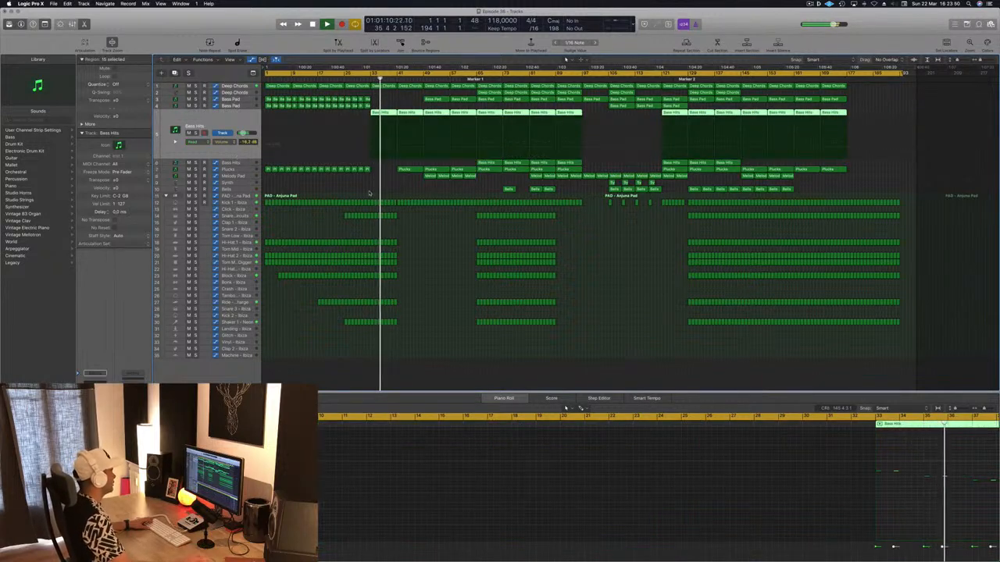
left_click(430, 188)
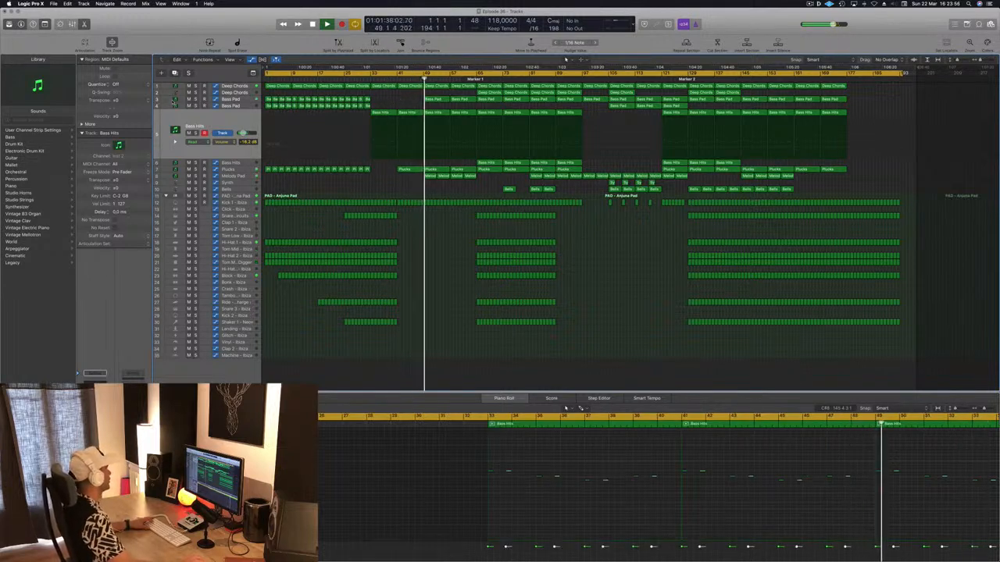
Briefly solo the Bass Pad and Melody Pad tracks in turn while playing the section from bar 49
left_click(195, 100)
left_click(195, 100)
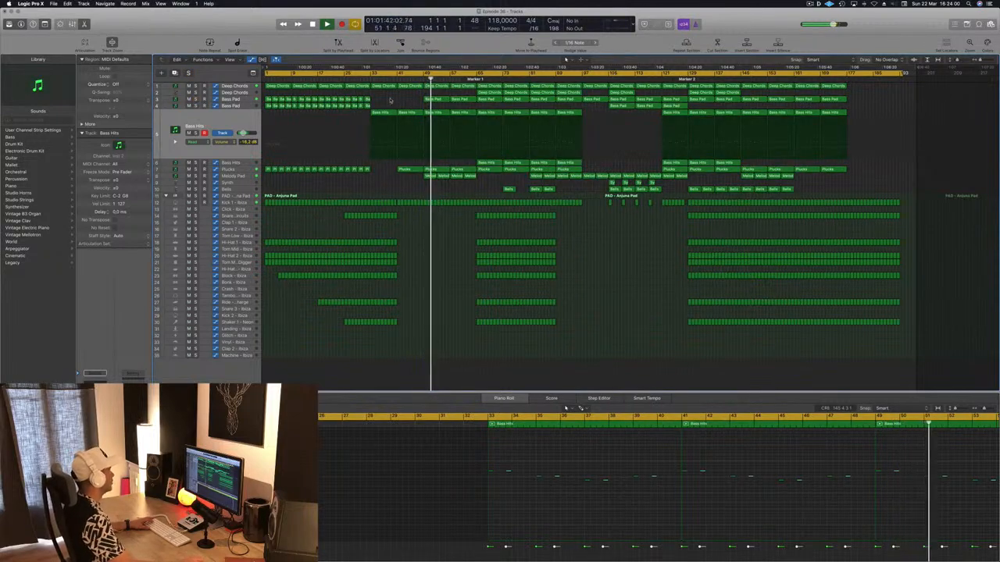
left_click(229, 168)
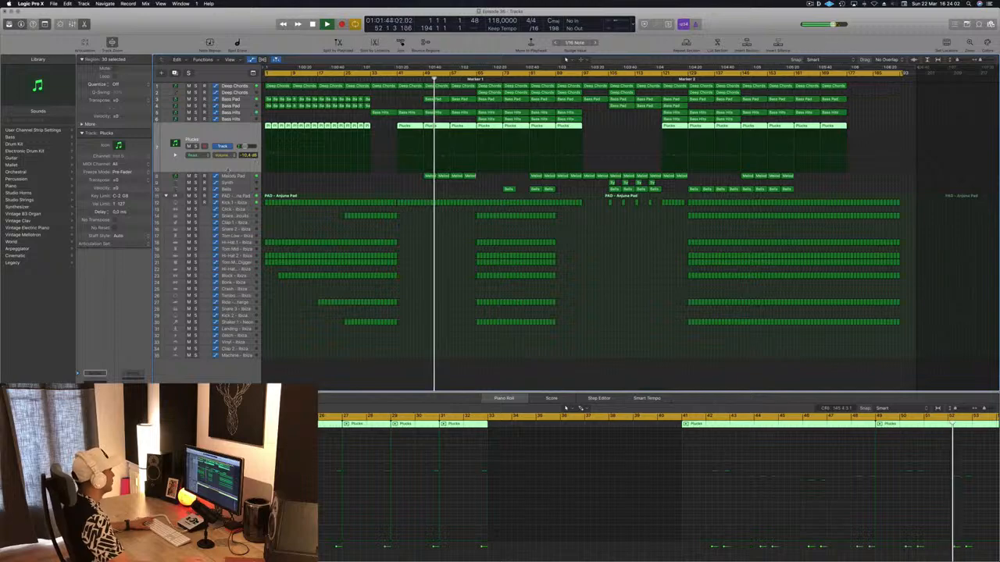
left_click(195, 176)
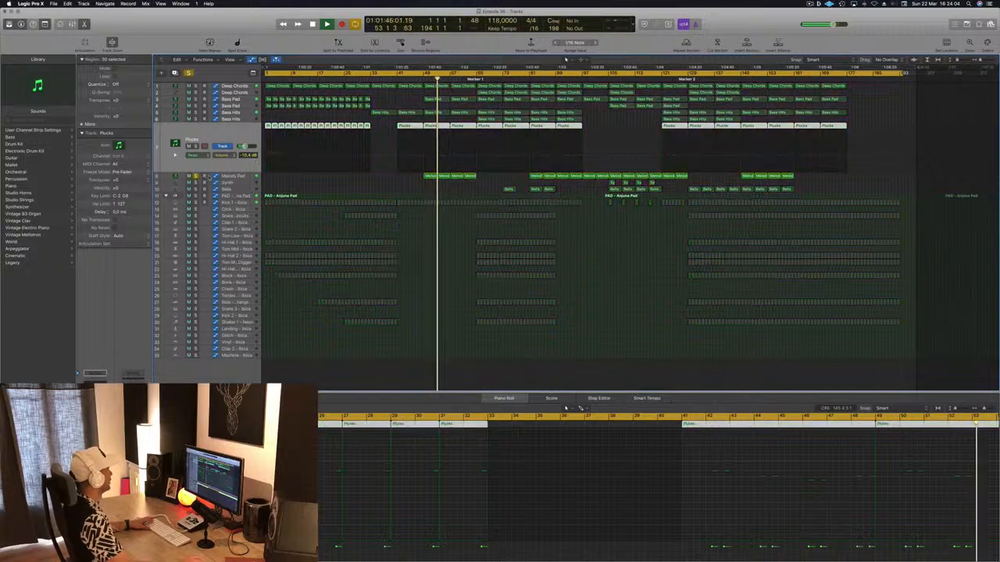
left_click(196, 177)
Show the Melody Pad automation, continue playback from bar 65 and save the project
left_click(232, 177)
left_click(407, 184)
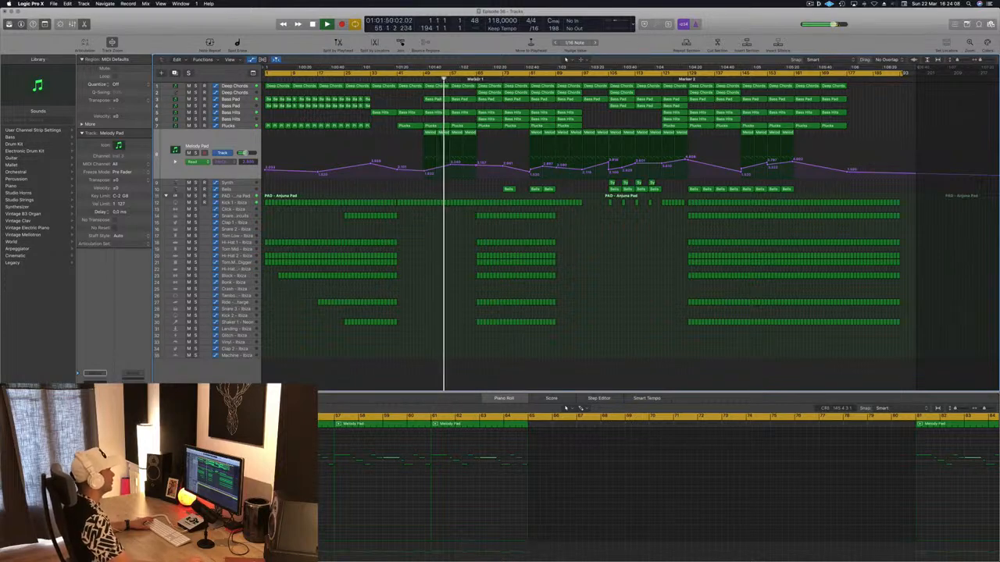
left_click(474, 79)
key("super+s")
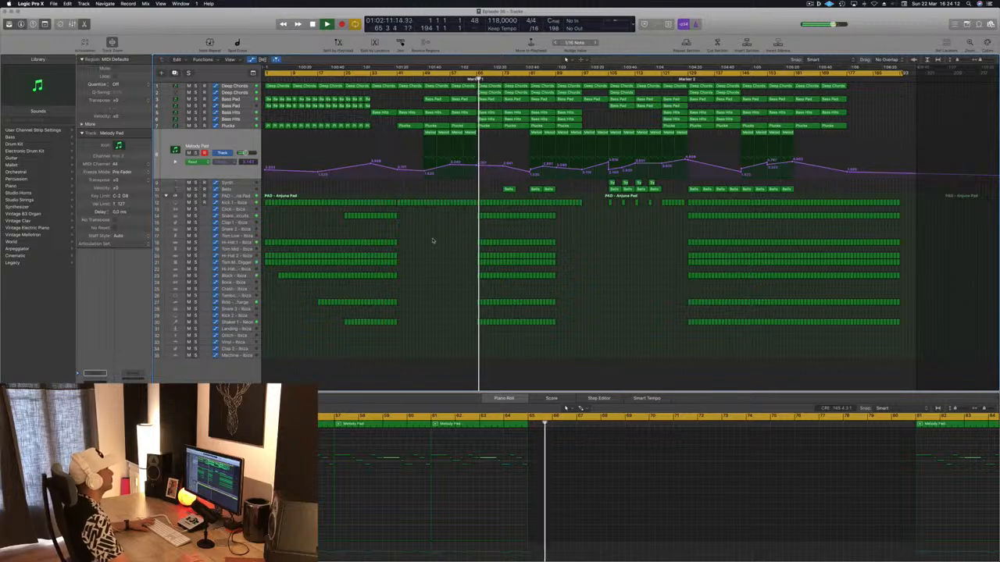